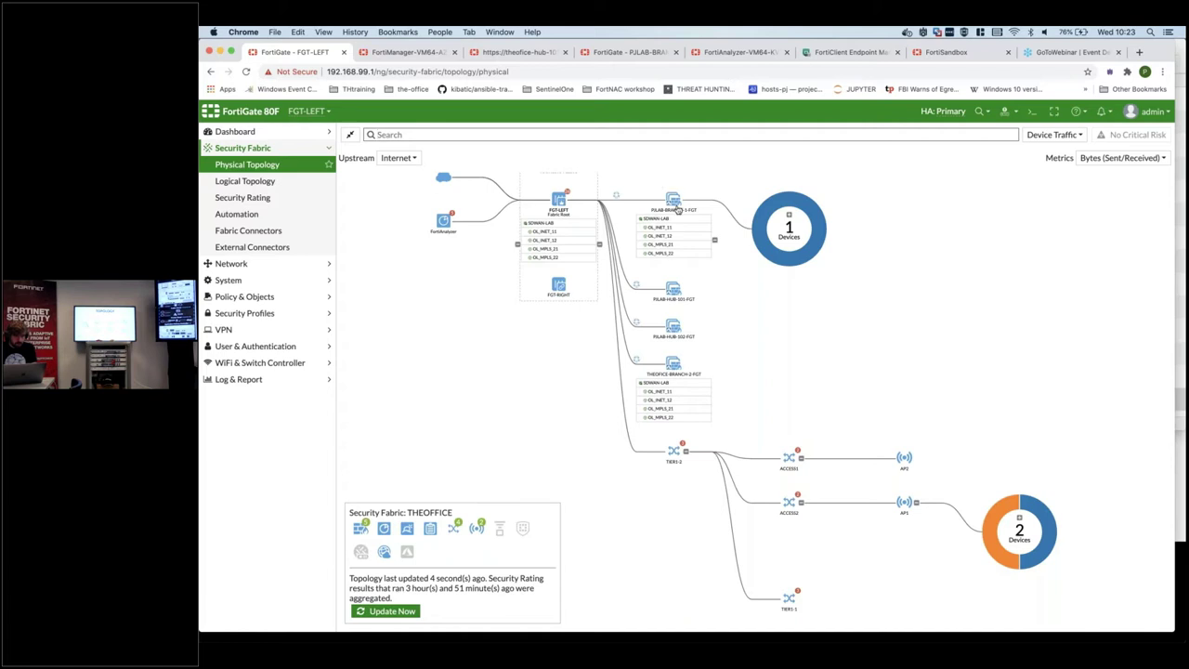
Step: Sign in to FortiManager with the admin credentials, enter the DEMO ADOM, and open Device Manager
{"action": "mouse_move", "coordinate": [675, 206]}
{"action": "mouse_move", "coordinate": [680, 411]}
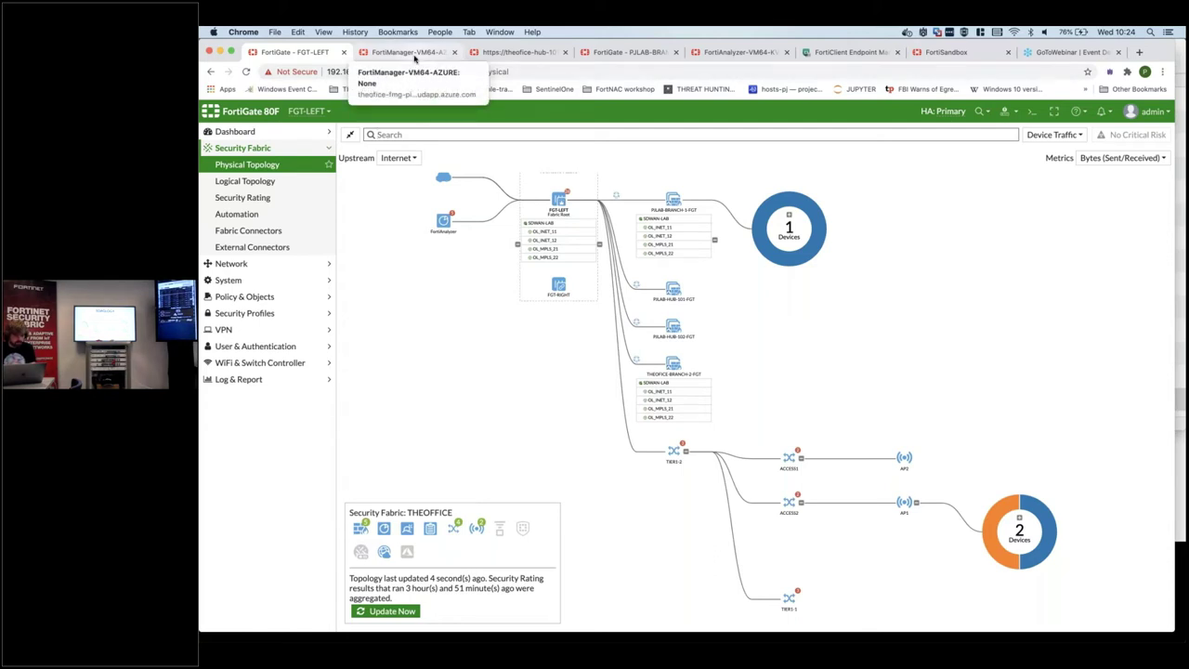
{"action": "left_click", "coordinate": [415, 53]}
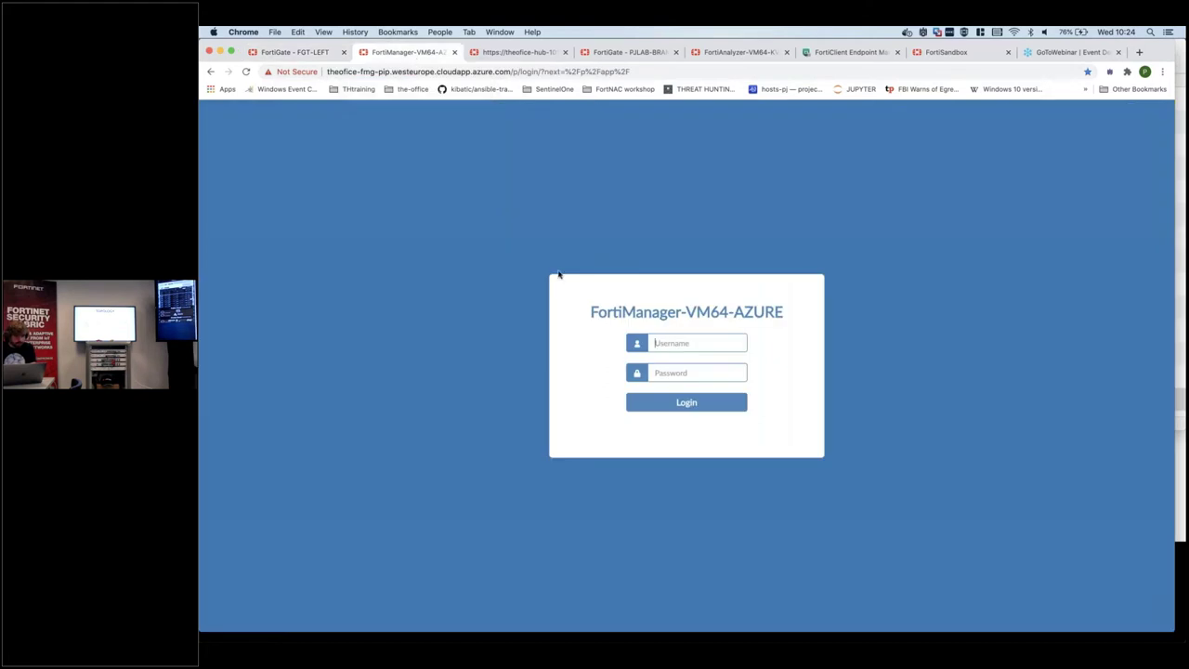
{"action": "key", "text": "Tab"}
{"action": "type", "text": "*************"}
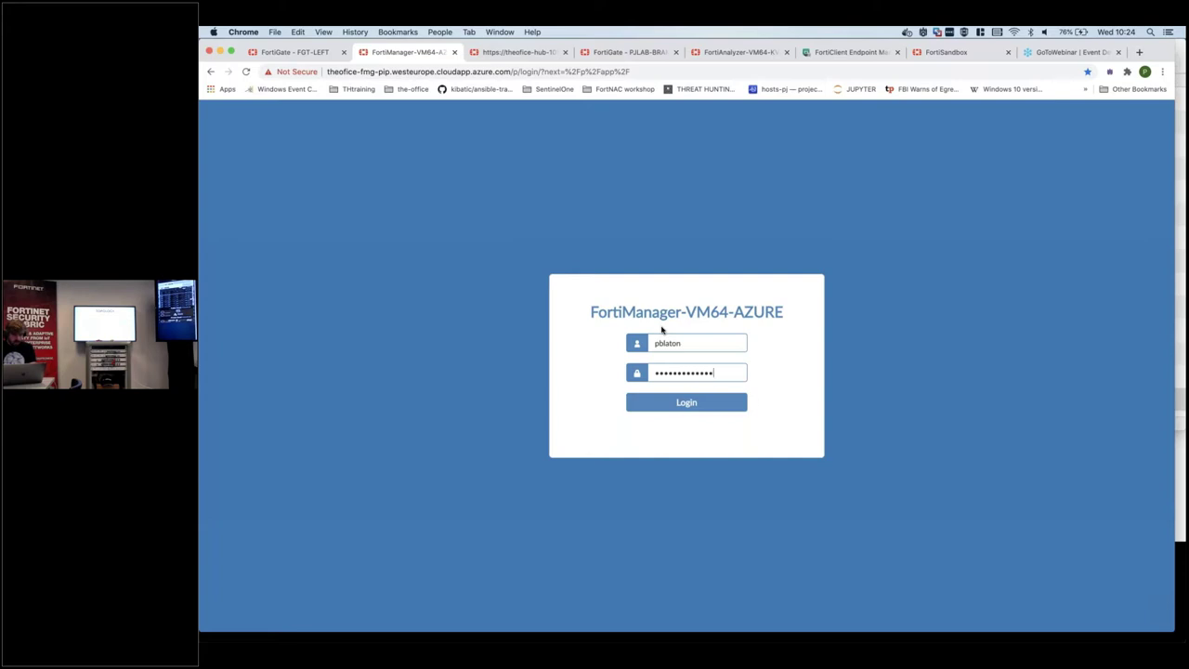
{"action": "key", "text": "Return"}
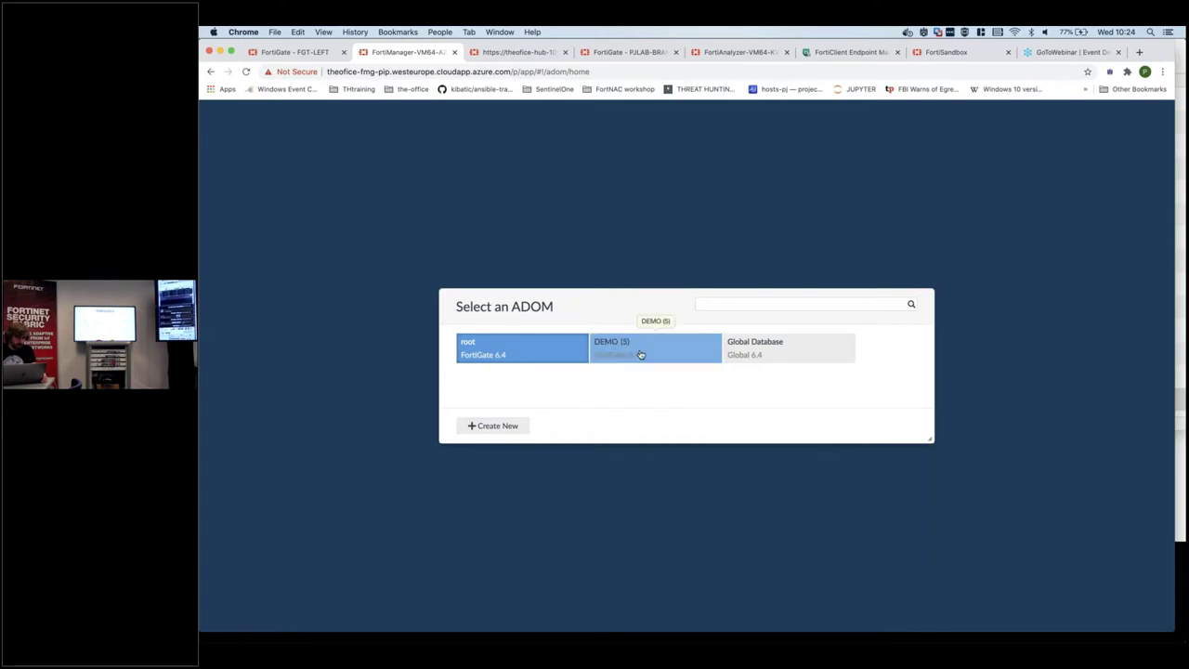
{"action": "left_click", "coordinate": [640, 355]}
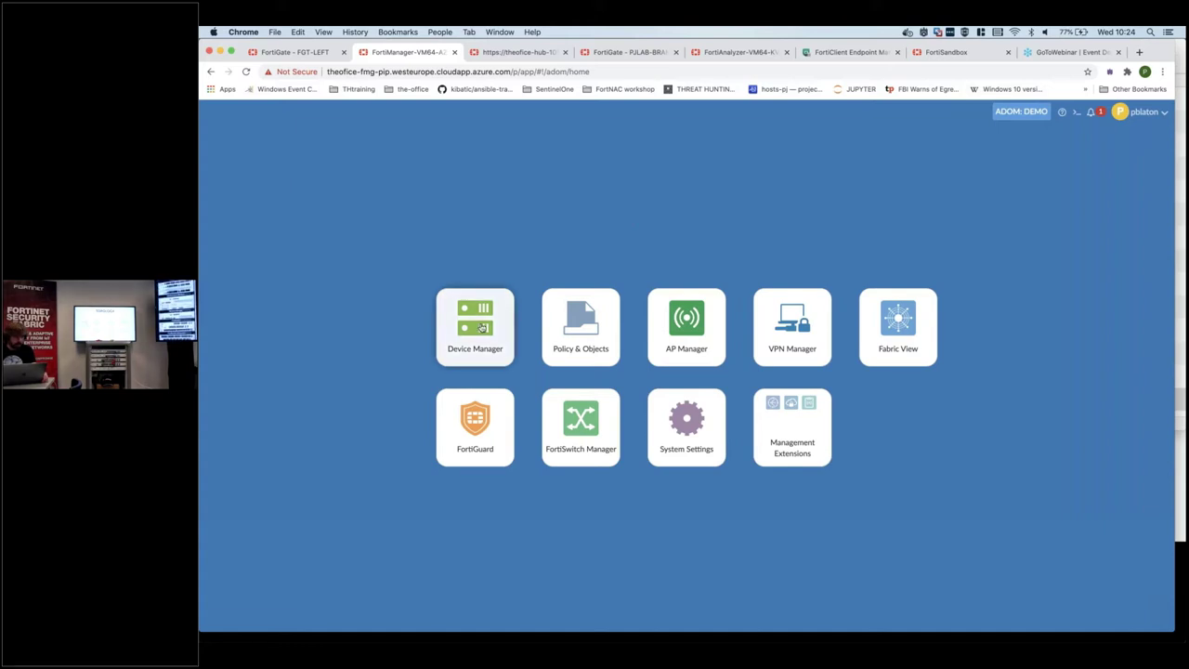
{"action": "left_click", "coordinate": [482, 329]}
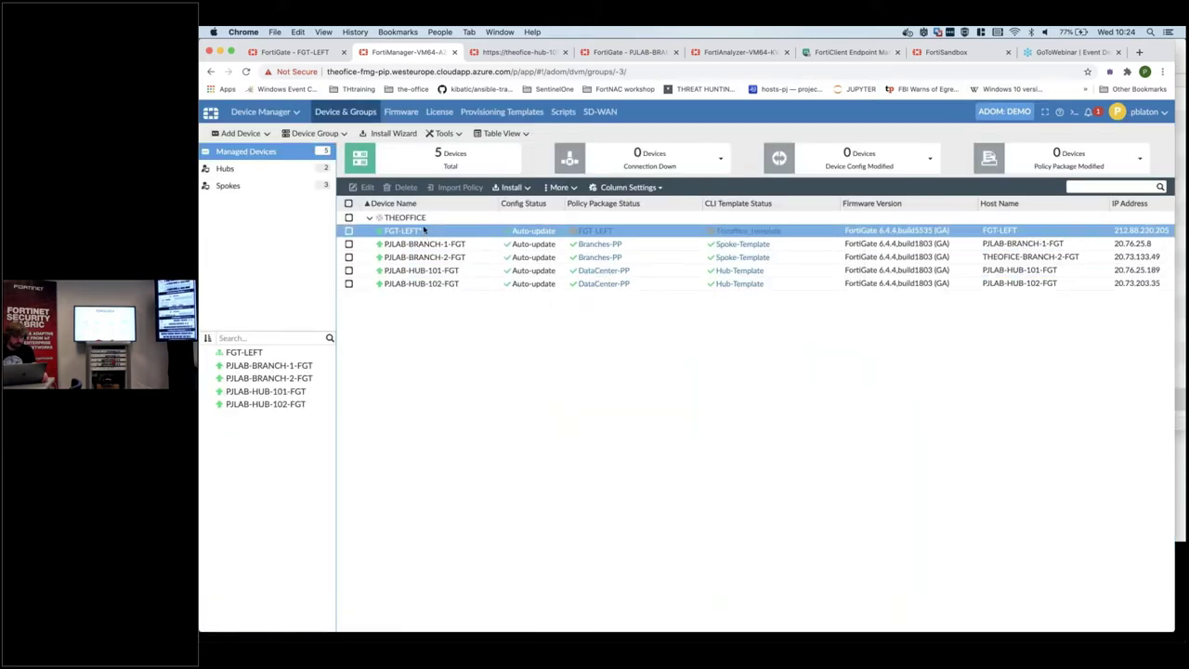
Step: Inspect the PJLAB-HUB-102-FGT device, clear the selection, and return to the FGT-LEFT tab
{"action": "left_click", "coordinate": [444, 286]}
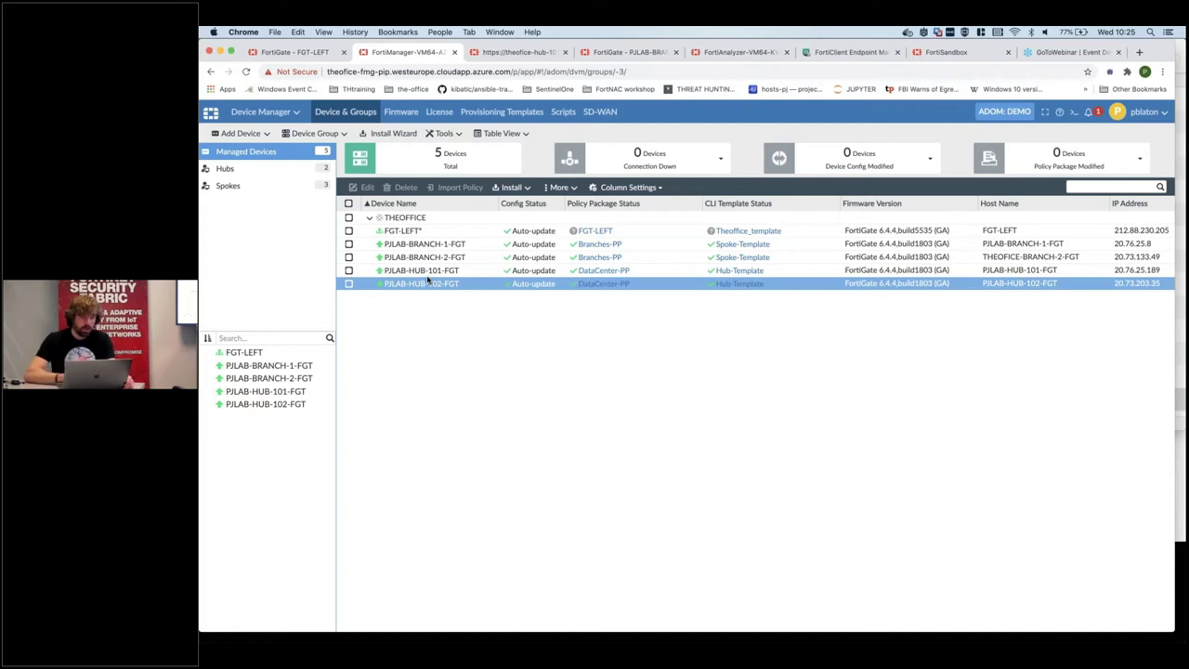
{"action": "left_click", "coordinate": [418, 217]}
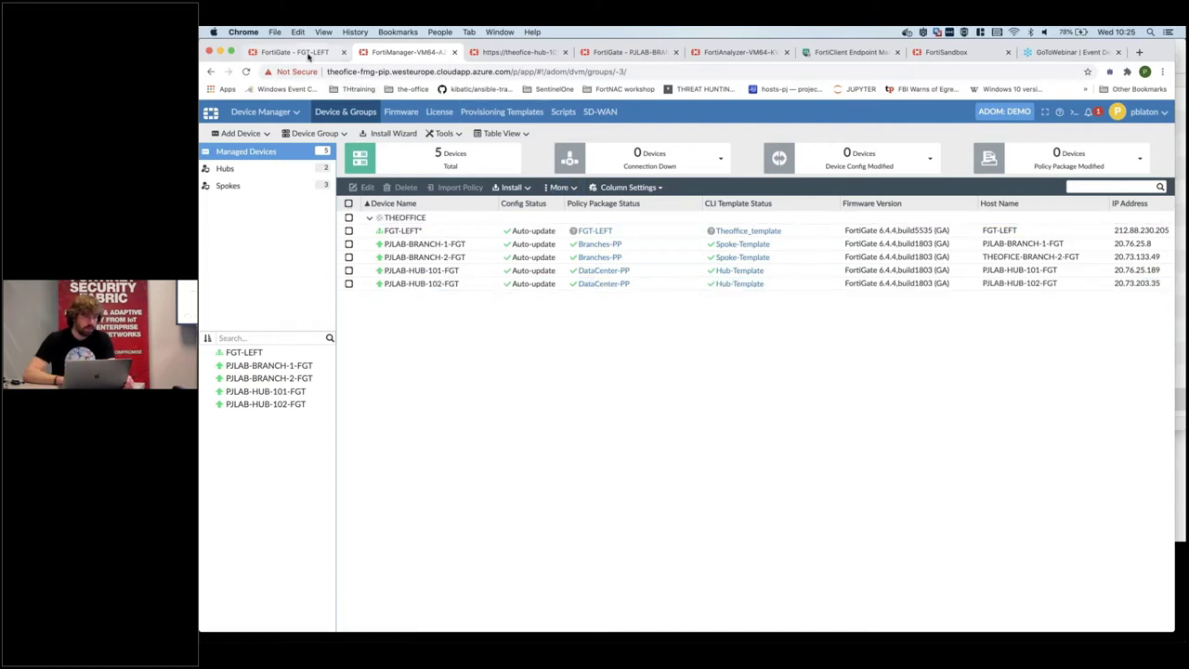
{"action": "left_click", "coordinate": [308, 53]}
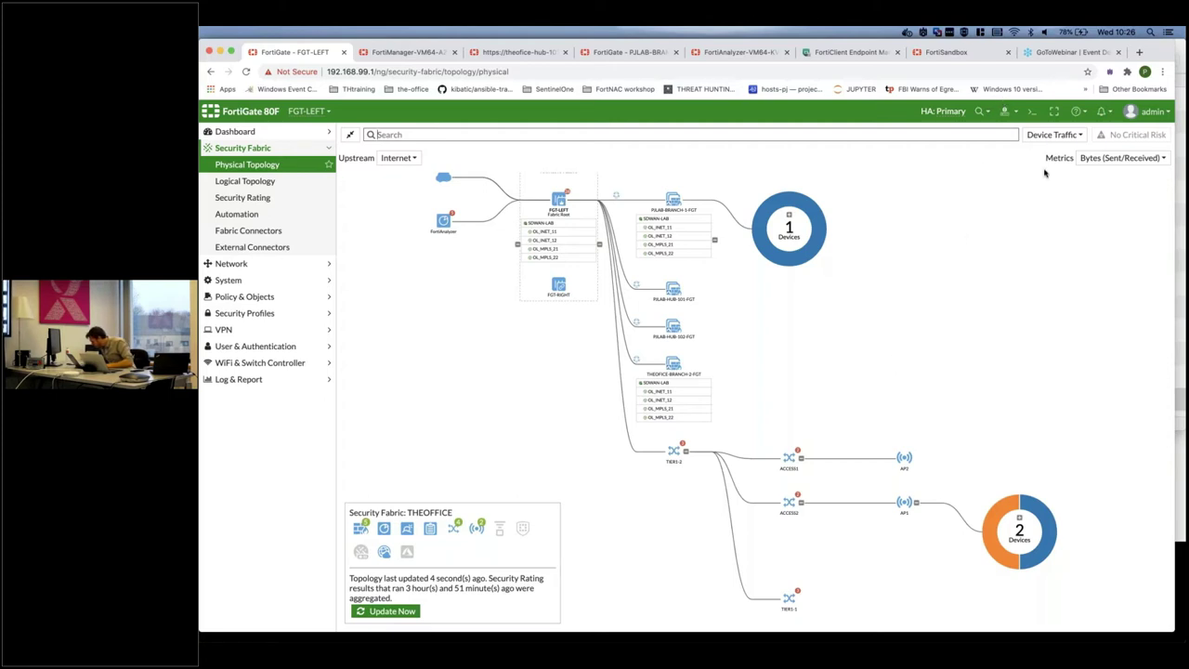
Step: Bring Firefox forward and open Security Fabric > Fabric Connectors on the FortiGate
{"action": "key", "text": "super+Tab"}
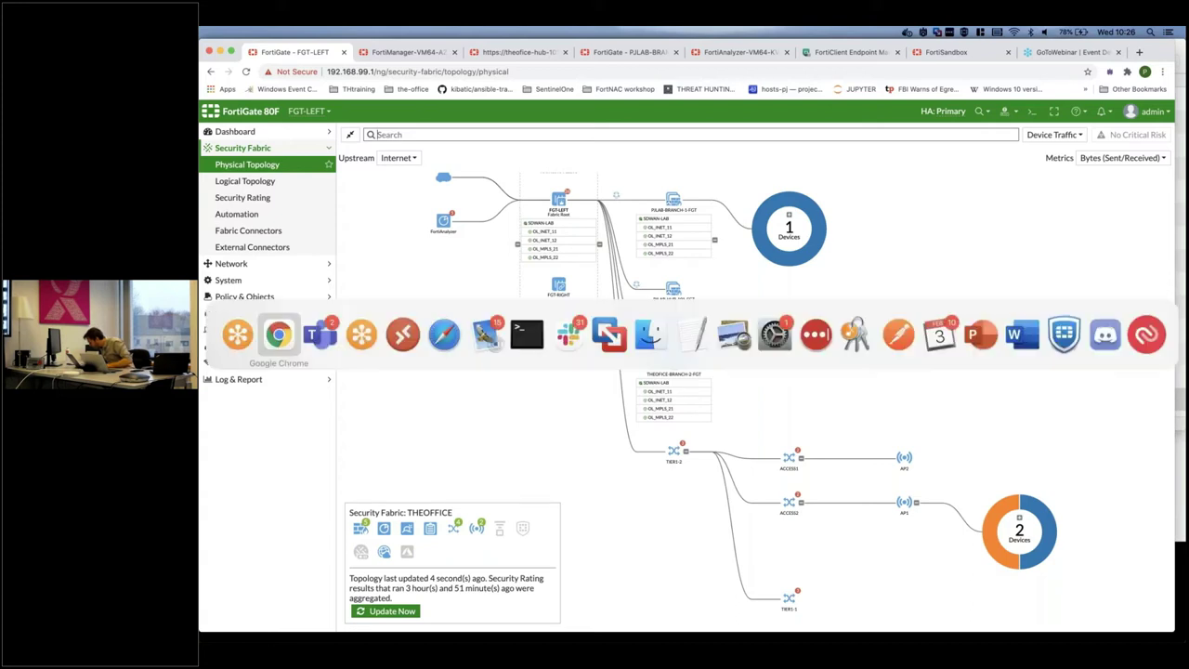
{"action": "key", "text": "super+Tab"}
{"action": "key", "text": "super+Tab"}
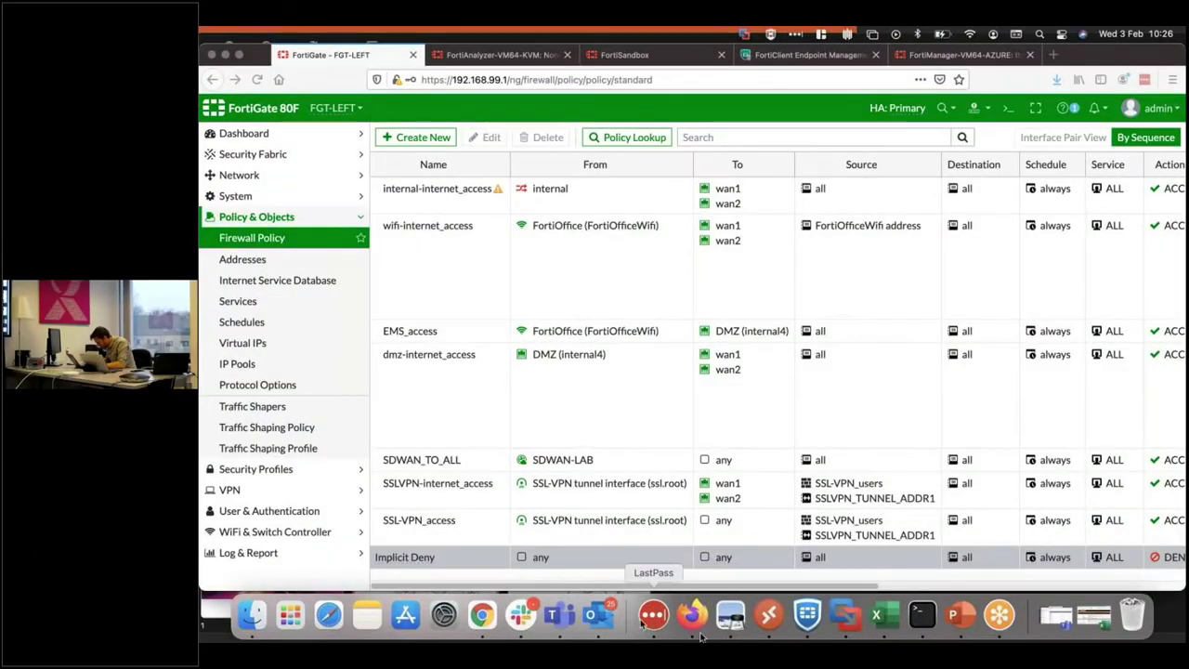
{"action": "left_click", "coordinate": [694, 624]}
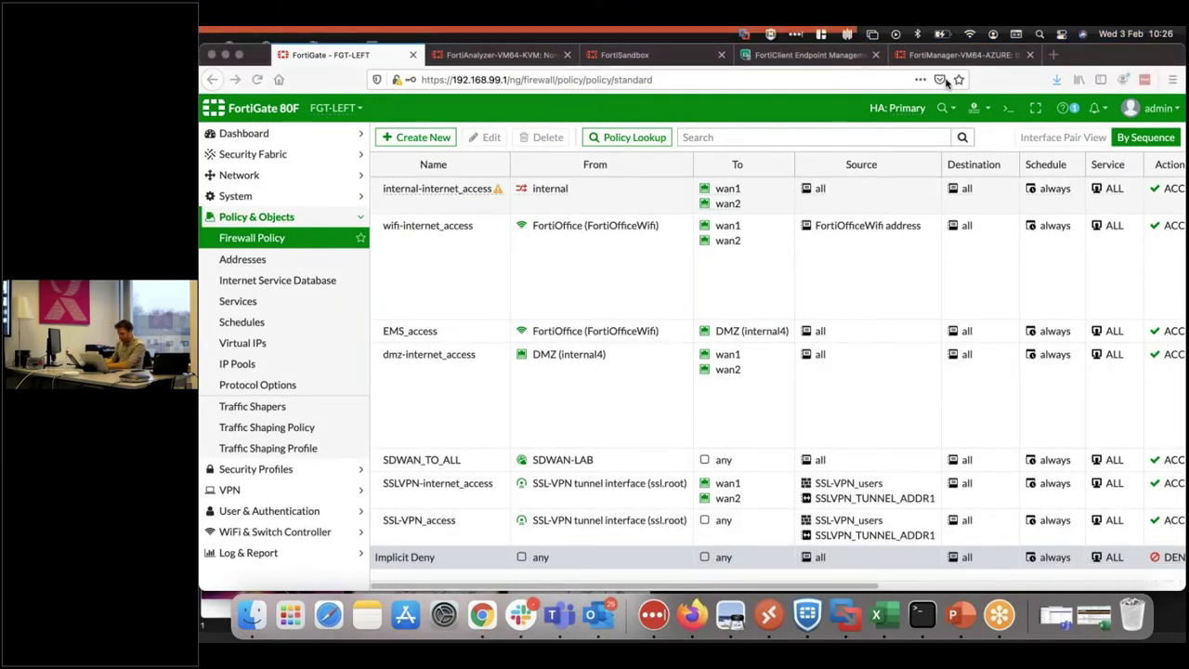
{"action": "left_click", "coordinate": [686, 613]}
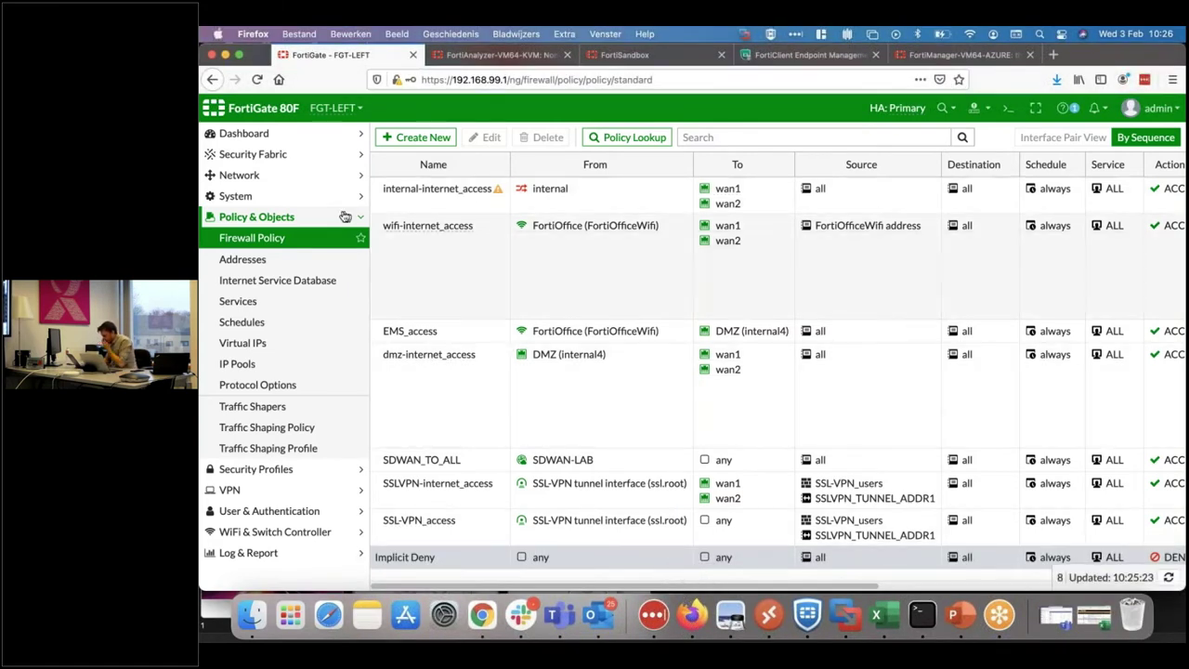
{"action": "left_click", "coordinate": [279, 154]}
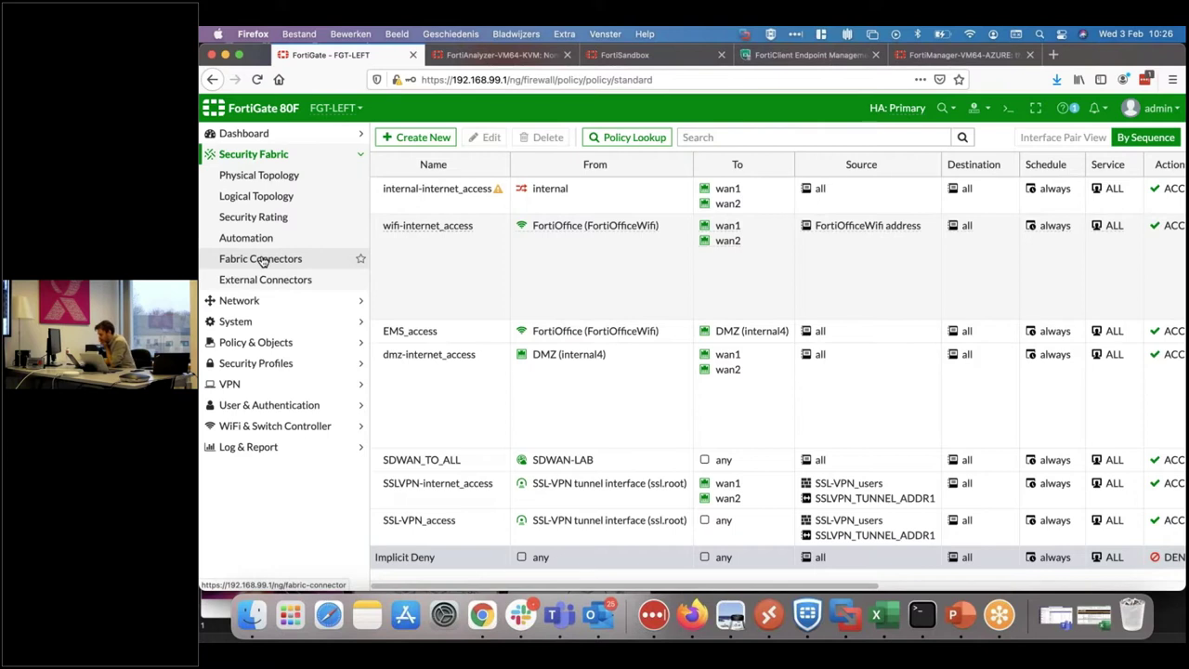
{"action": "left_click", "coordinate": [264, 261]}
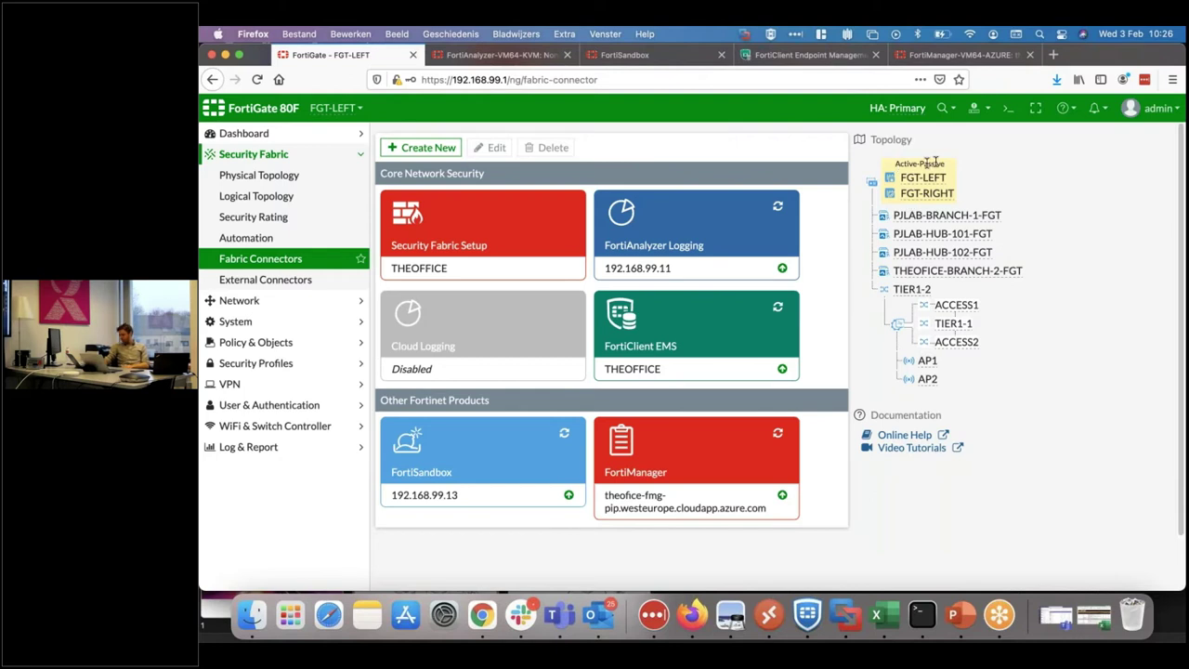
Step: Review the FortiAnalyzer (192.168.99.11) and FortiSandbox (192.168.99.13) connectors, then go to FortiManager
{"action": "mouse_move", "coordinate": [927, 185]}
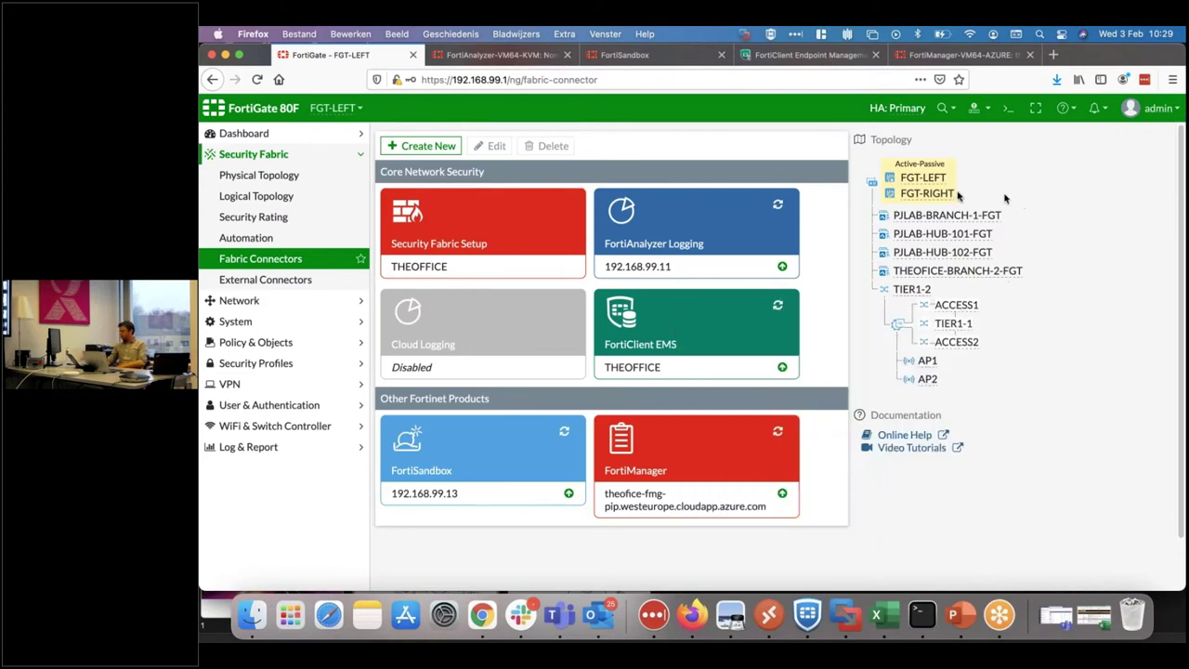
{"action": "mouse_move", "coordinate": [933, 221]}
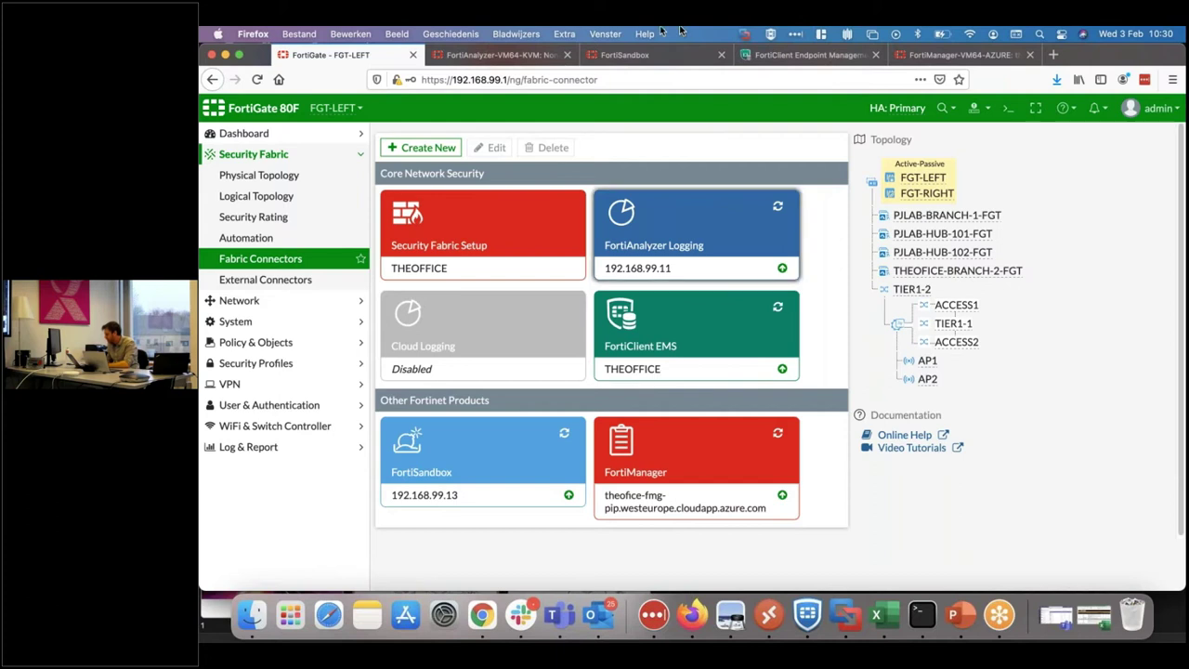
{"action": "left_click", "coordinate": [929, 58]}
Step: View the Device Manager spokes including FGT-LEFT, then return to the FortiGate FGT-LEFT tab
{"action": "left_click", "coordinate": [256, 109]}
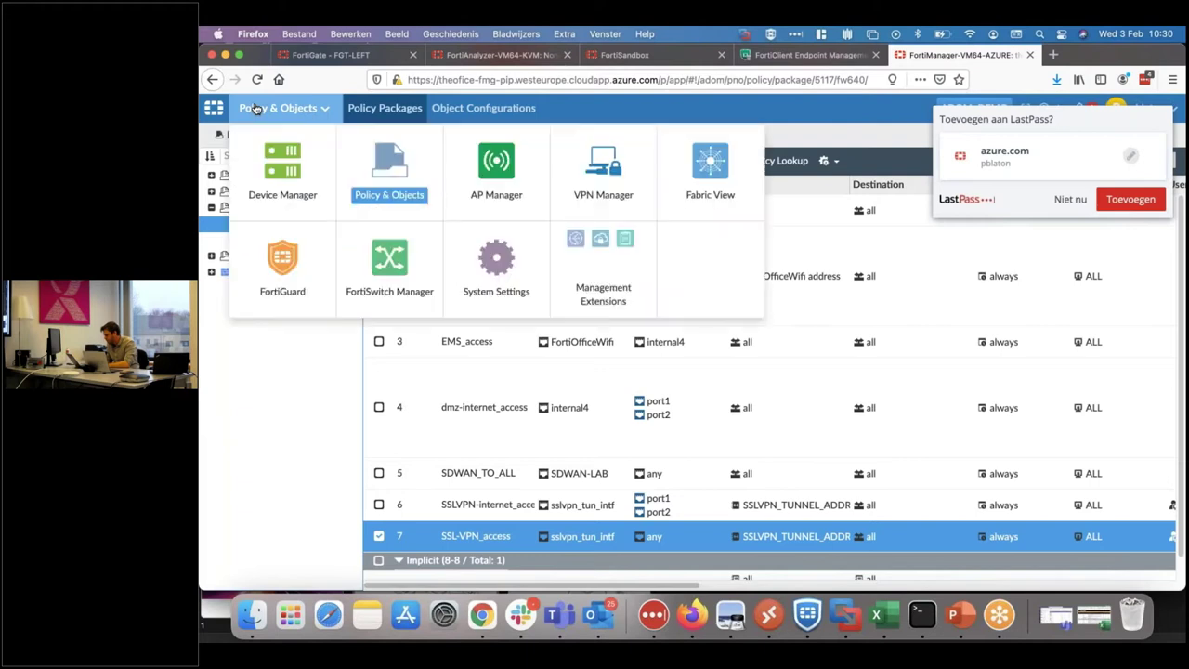
{"action": "left_click", "coordinate": [283, 163]}
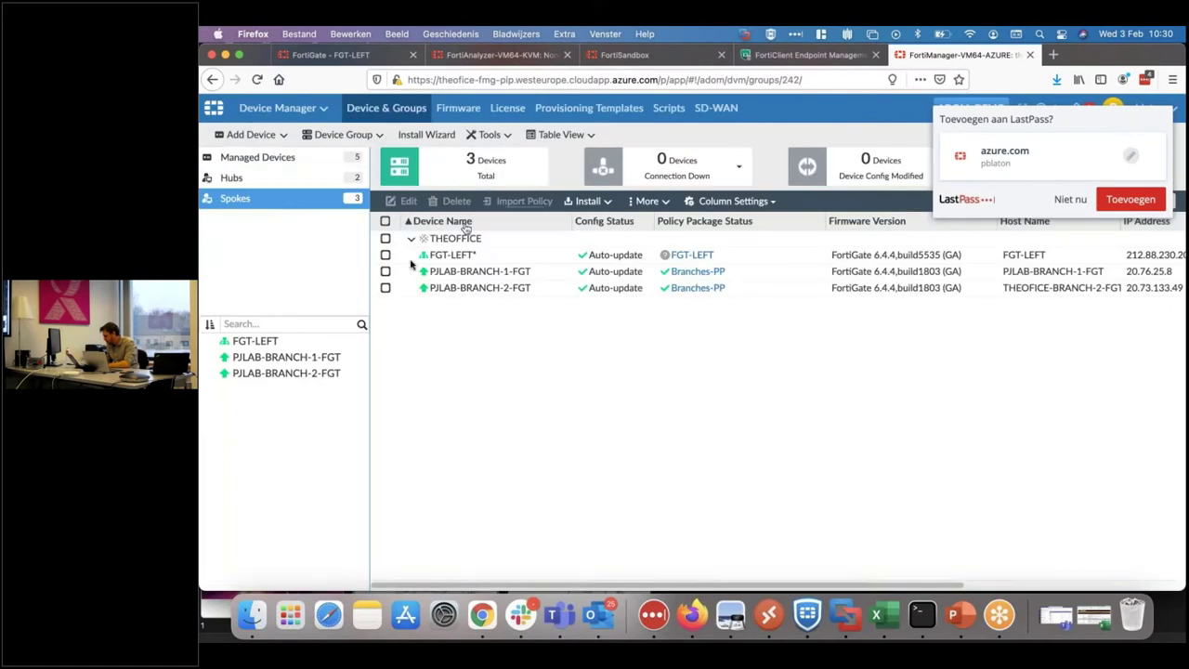
{"action": "left_click", "coordinate": [411, 260]}
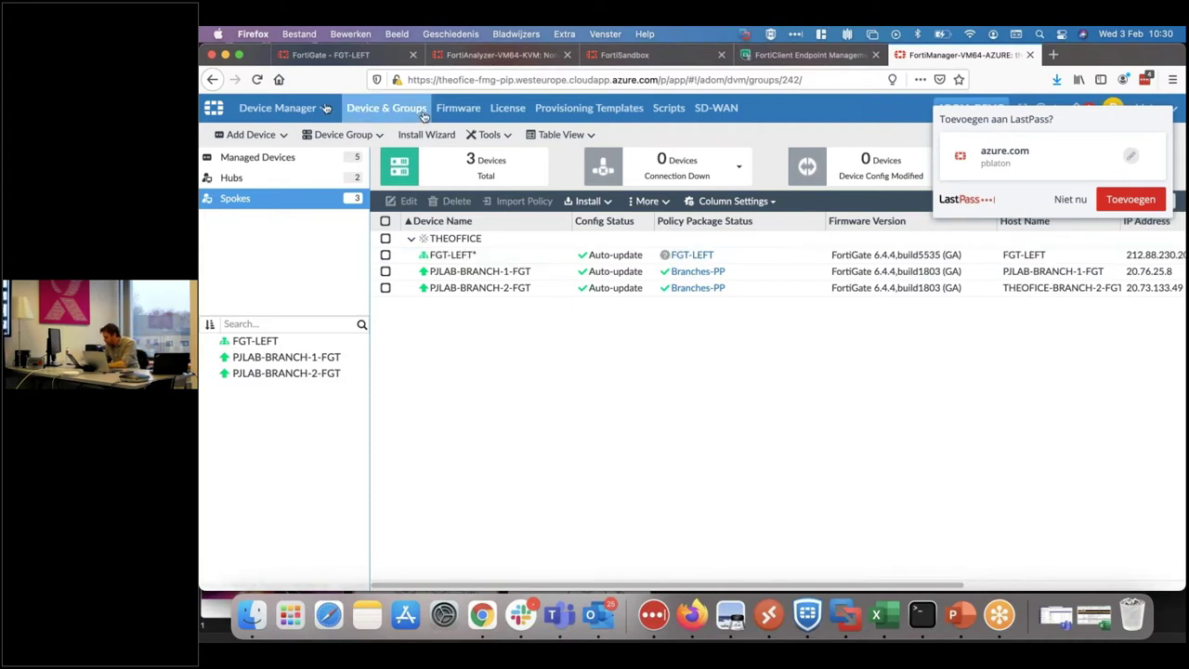
{"action": "left_click", "coordinate": [294, 109]}
{"action": "left_click", "coordinate": [391, 172]}
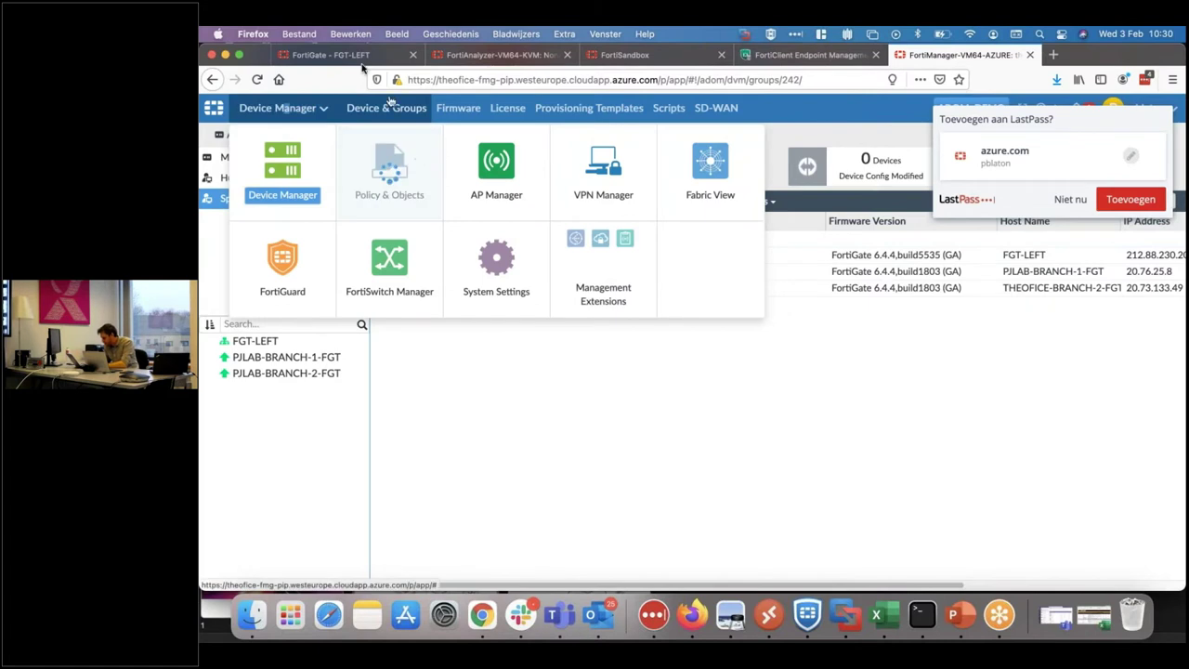
{"action": "left_click", "coordinate": [349, 53]}
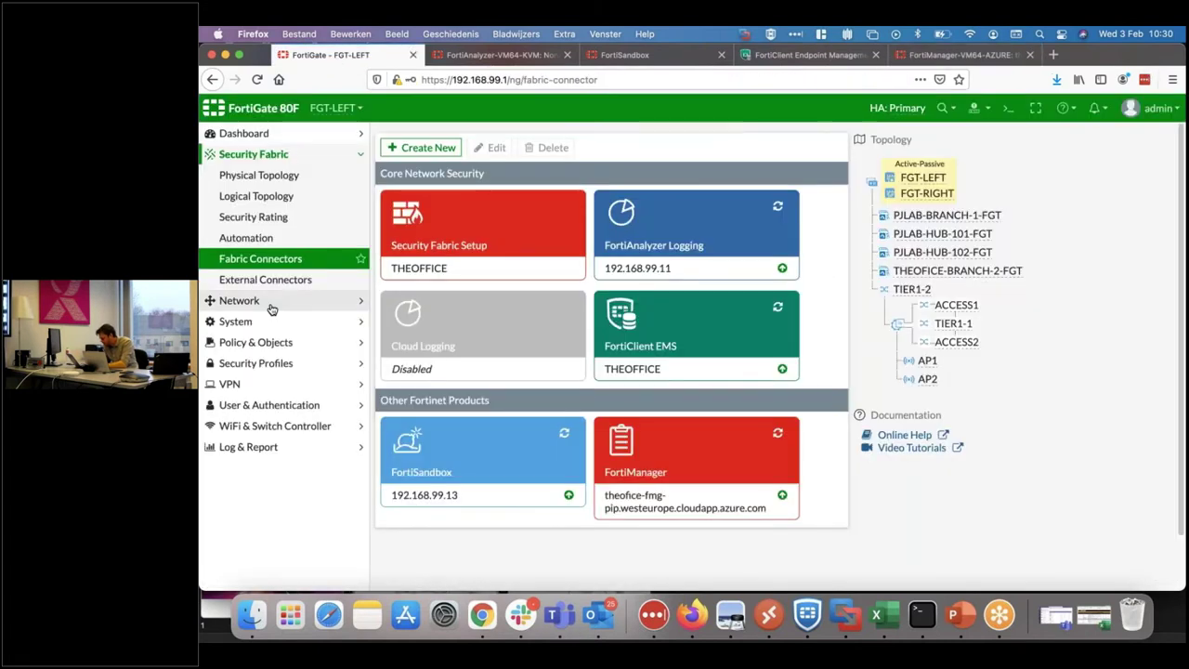
Step: Glance at the firewall policy list, then view Managed FortiAPs showing AP1 and AP2 online
{"action": "left_click", "coordinate": [277, 342]}
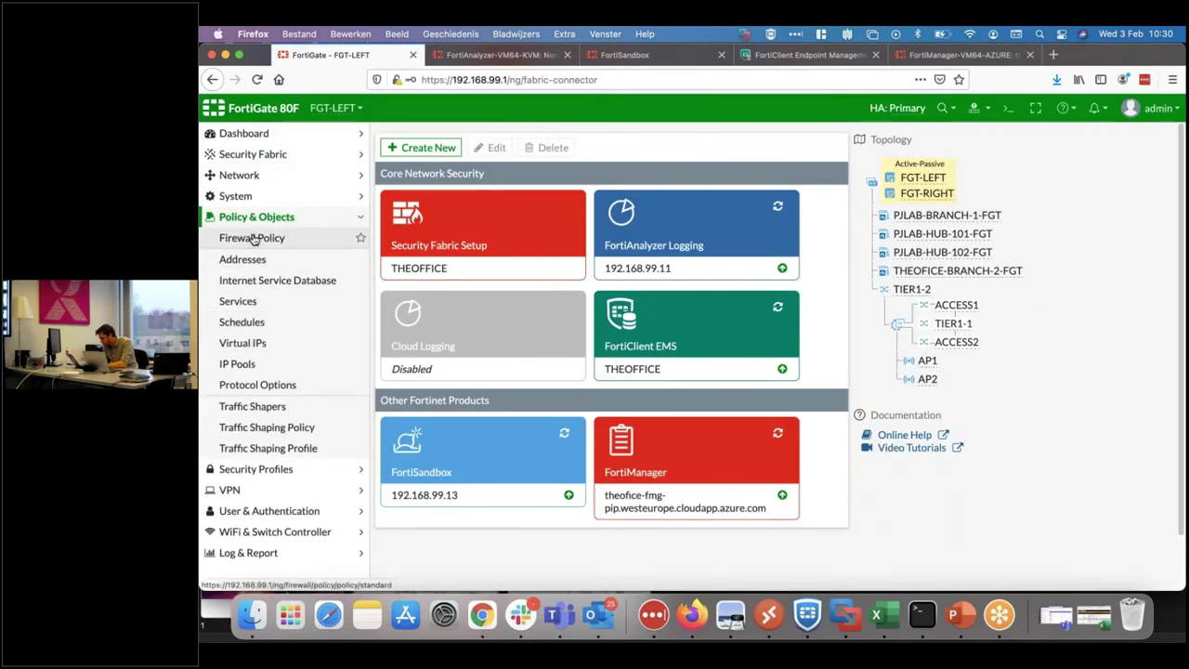
{"action": "left_click", "coordinate": [253, 238]}
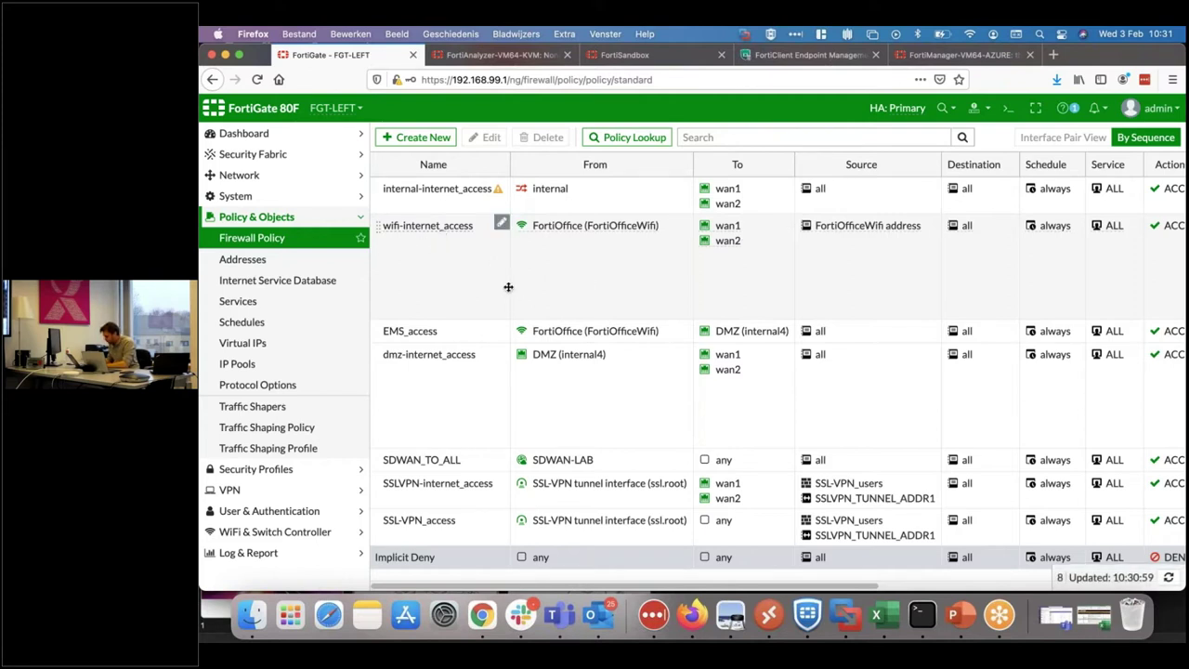
{"action": "left_click", "coordinate": [291, 536]}
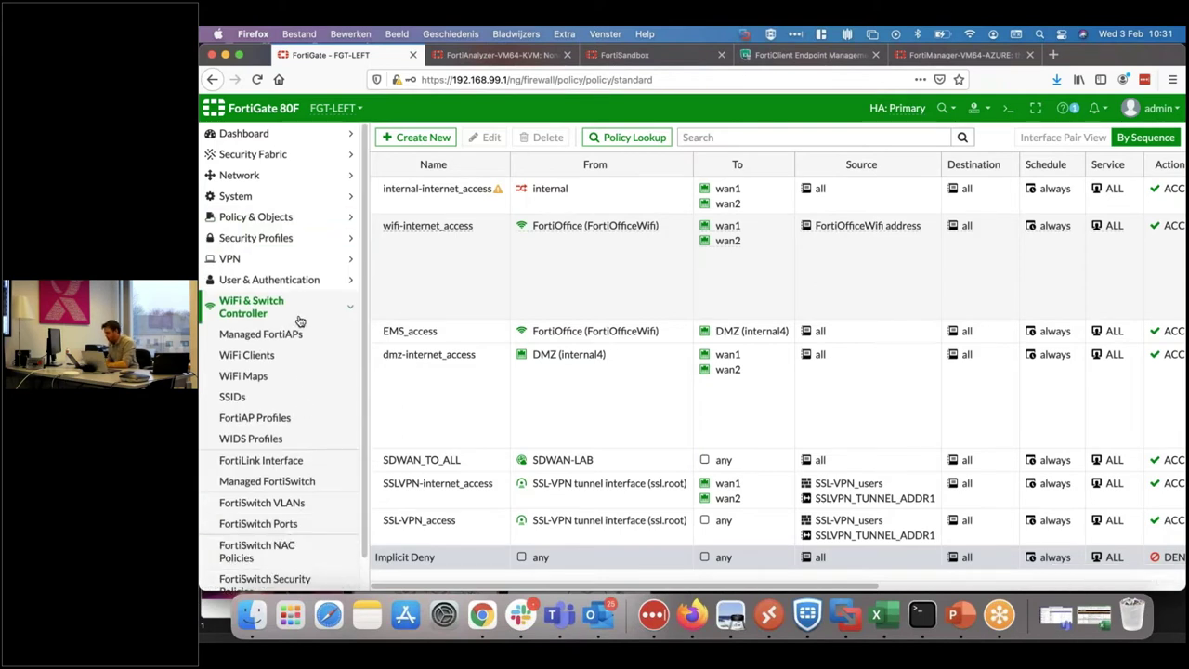
{"action": "left_click", "coordinate": [271, 338]}
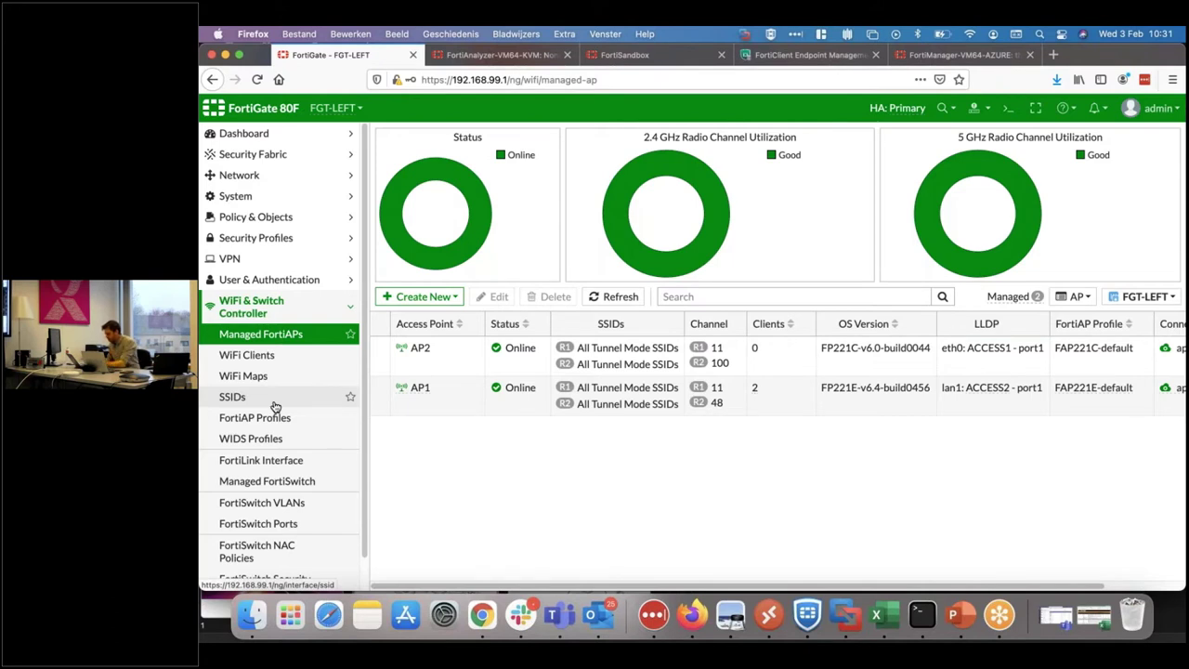
Step: Open the FortiOfficeWifi SSID's settings from the SSIDs list
{"action": "left_click", "coordinate": [275, 407]}
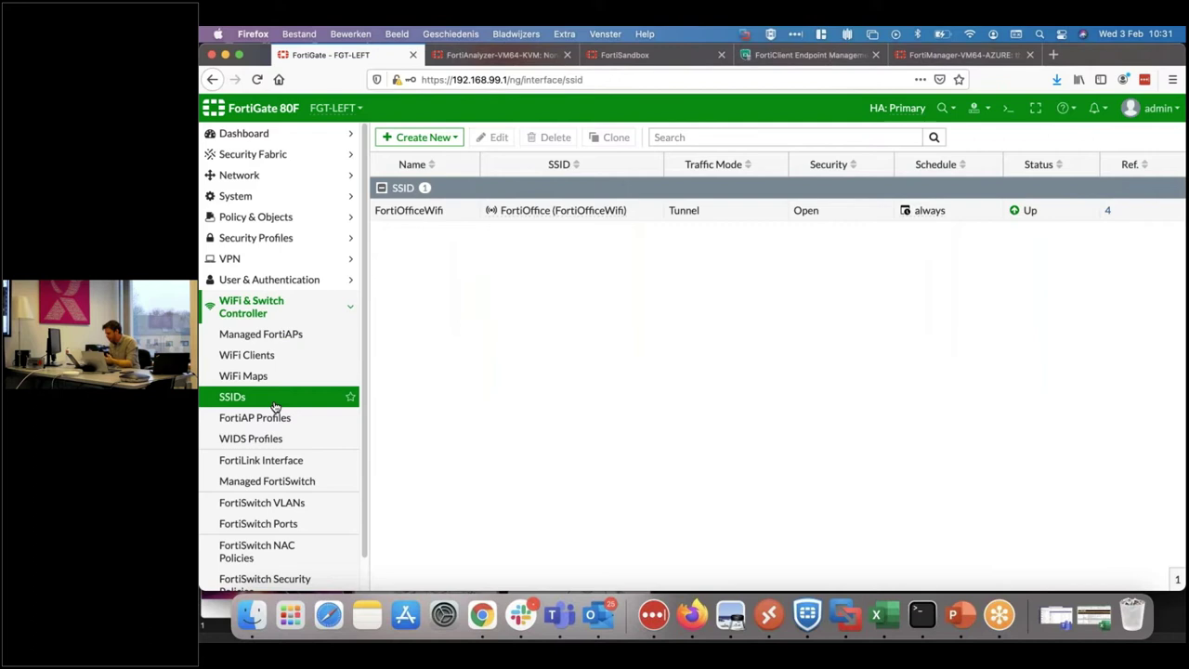
{"action": "double_click", "coordinate": [443, 216]}
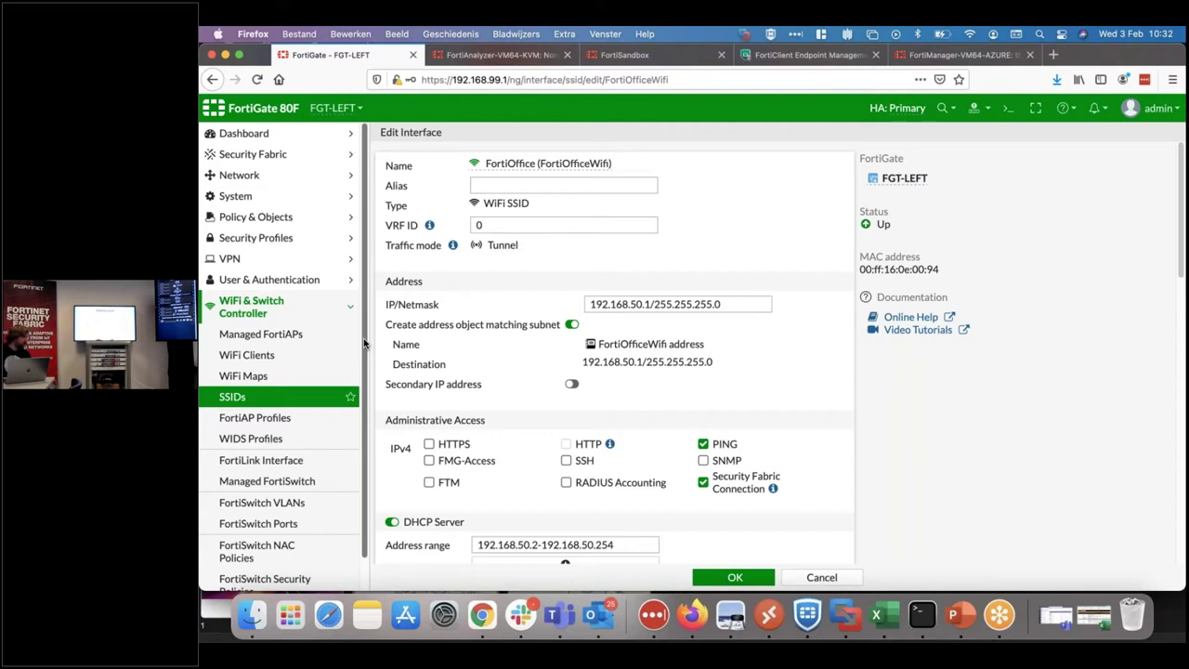
Step: View FortiAP Profiles listing FAP221C-default and FAP221E-default
{"action": "scroll", "coordinate": [265, 469], "scroll_direction": "down", "scroll_amount": 1}
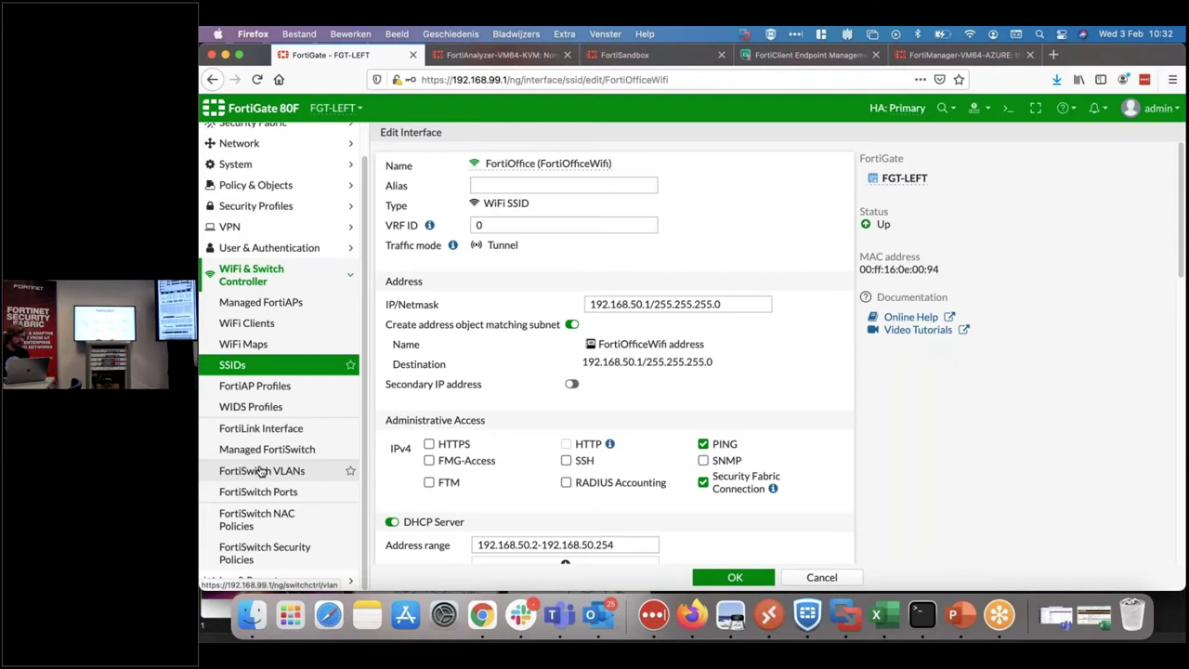
{"action": "left_click", "coordinate": [257, 385]}
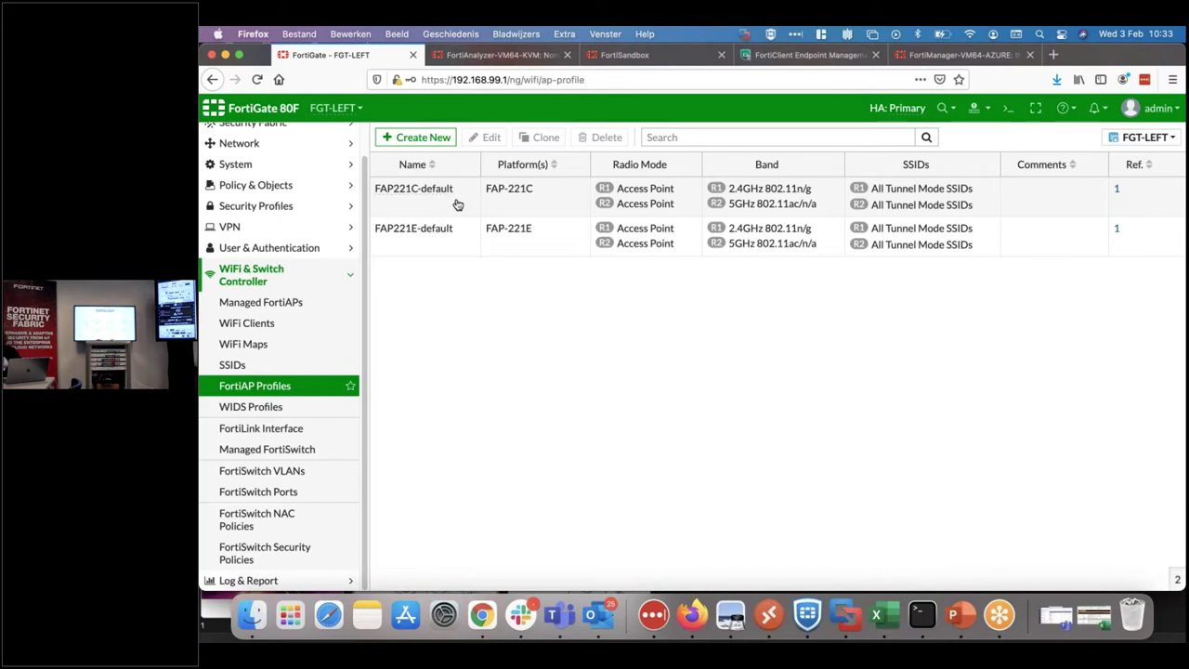
{"action": "double_click", "coordinate": [457, 201]}
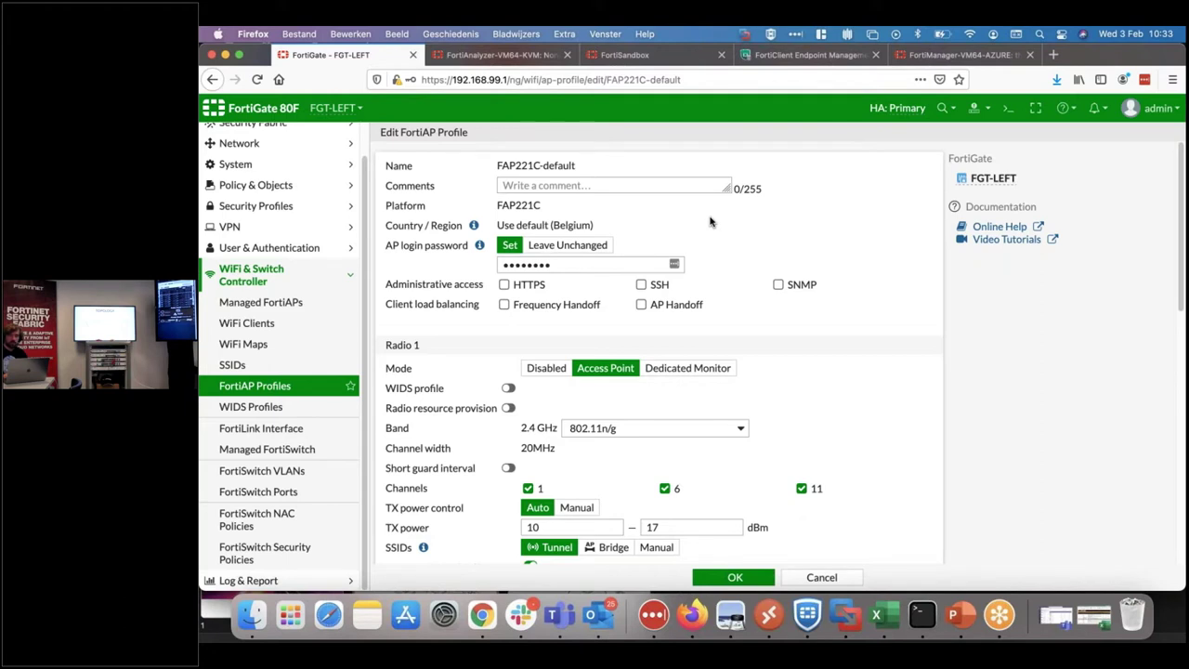
{"action": "scroll", "coordinate": [710, 221], "scroll_direction": "down", "scroll_amount": 1}
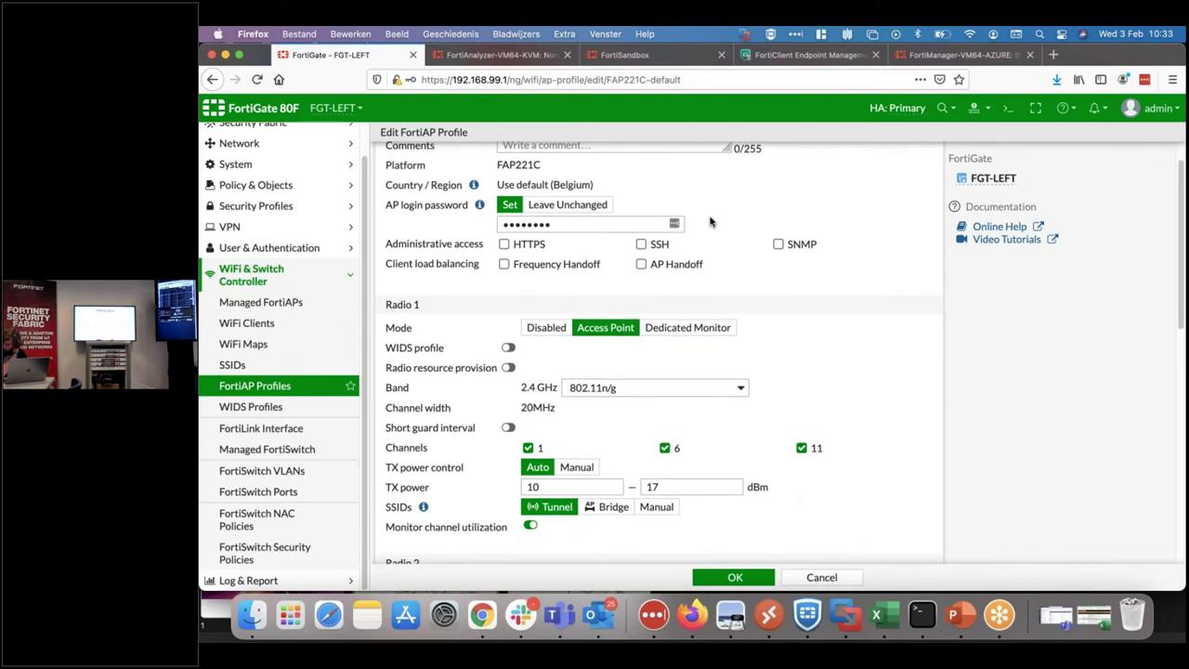
{"action": "scroll", "coordinate": [711, 221], "scroll_direction": "down", "scroll_amount": 8}
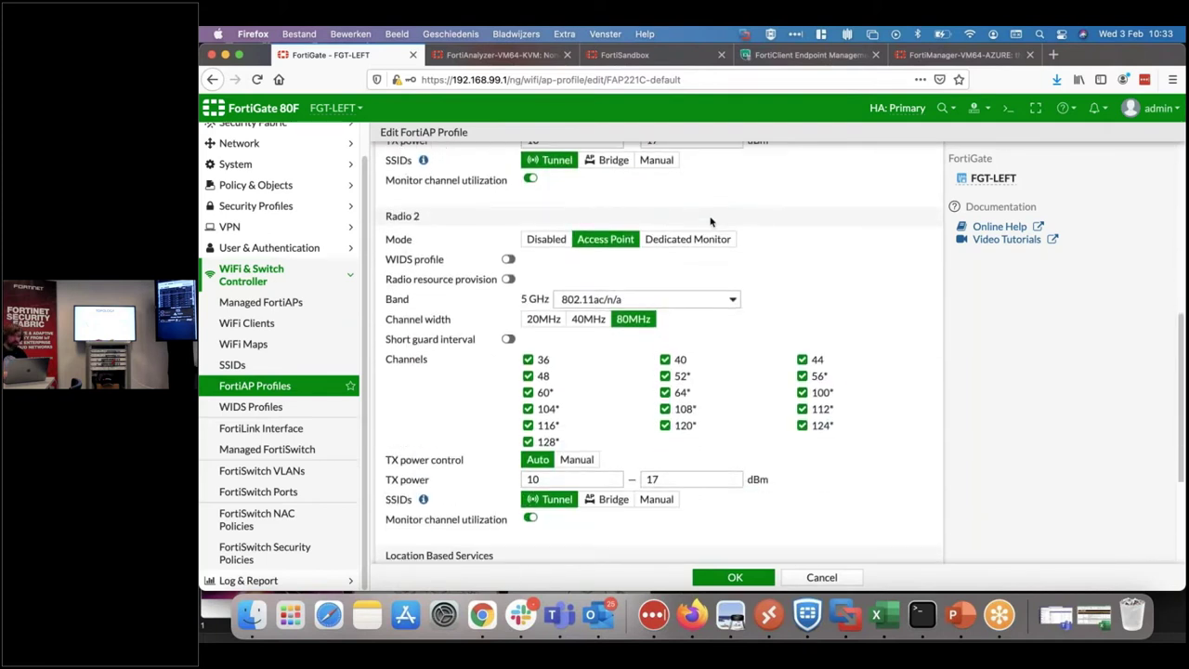
{"action": "scroll", "coordinate": [711, 221], "scroll_direction": "up", "scroll_amount": 8}
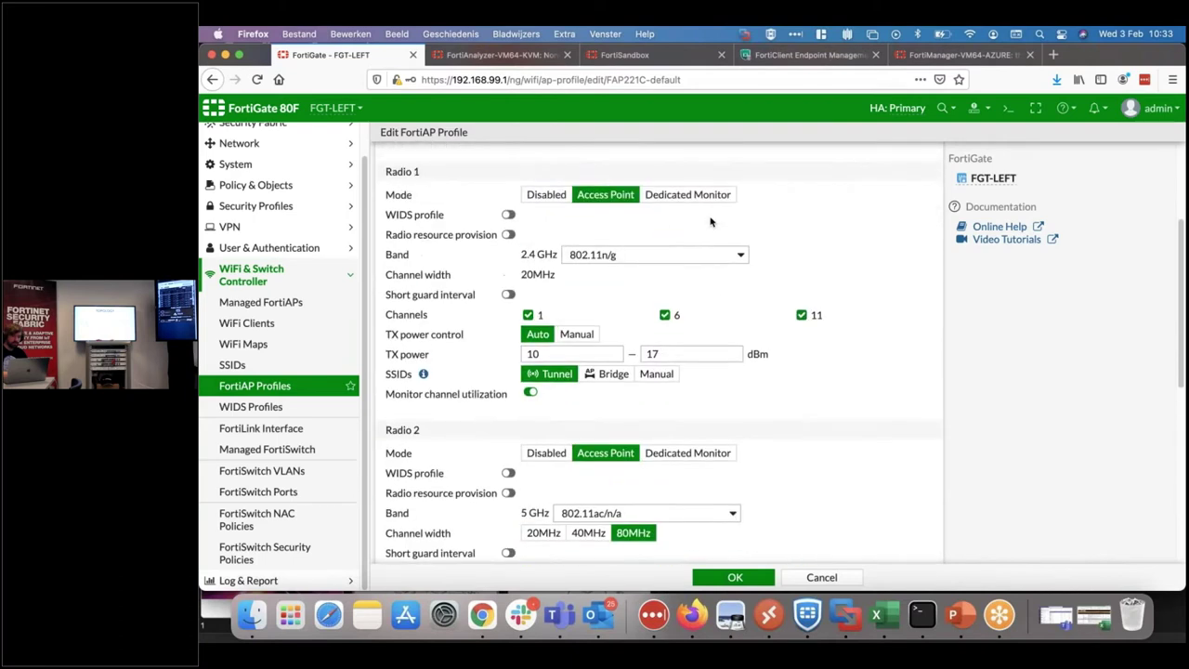
{"action": "scroll", "coordinate": [711, 221], "scroll_direction": "up", "scroll_amount": 1}
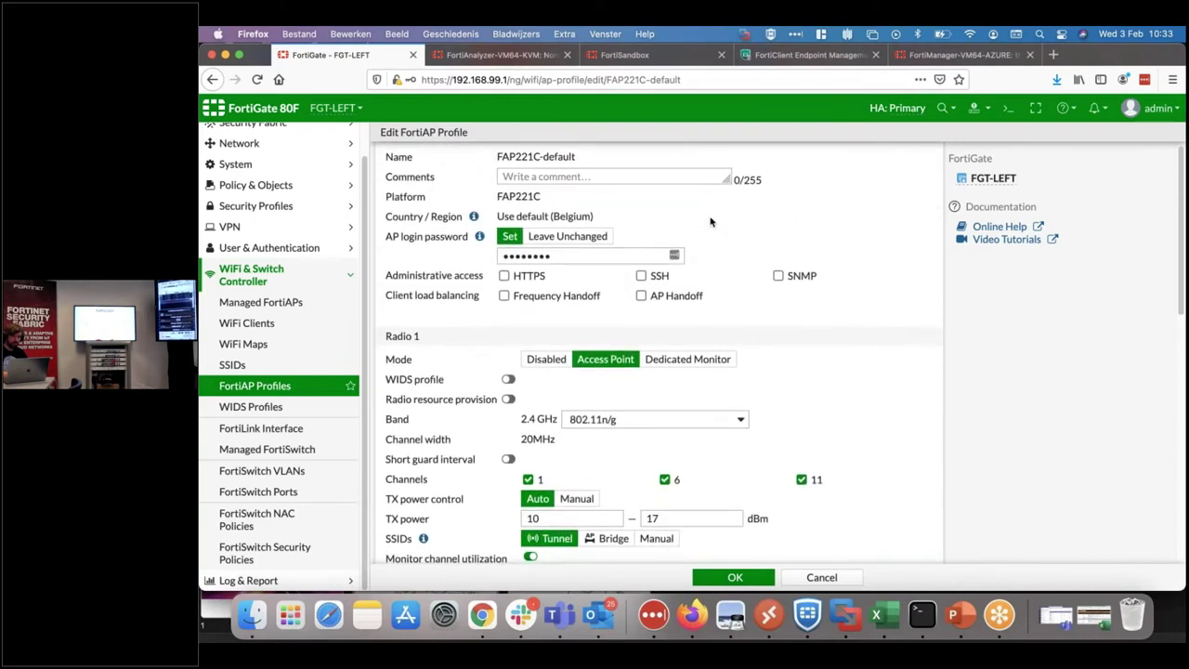
{"action": "scroll", "coordinate": [711, 222], "scroll_direction": "down", "scroll_amount": 3}
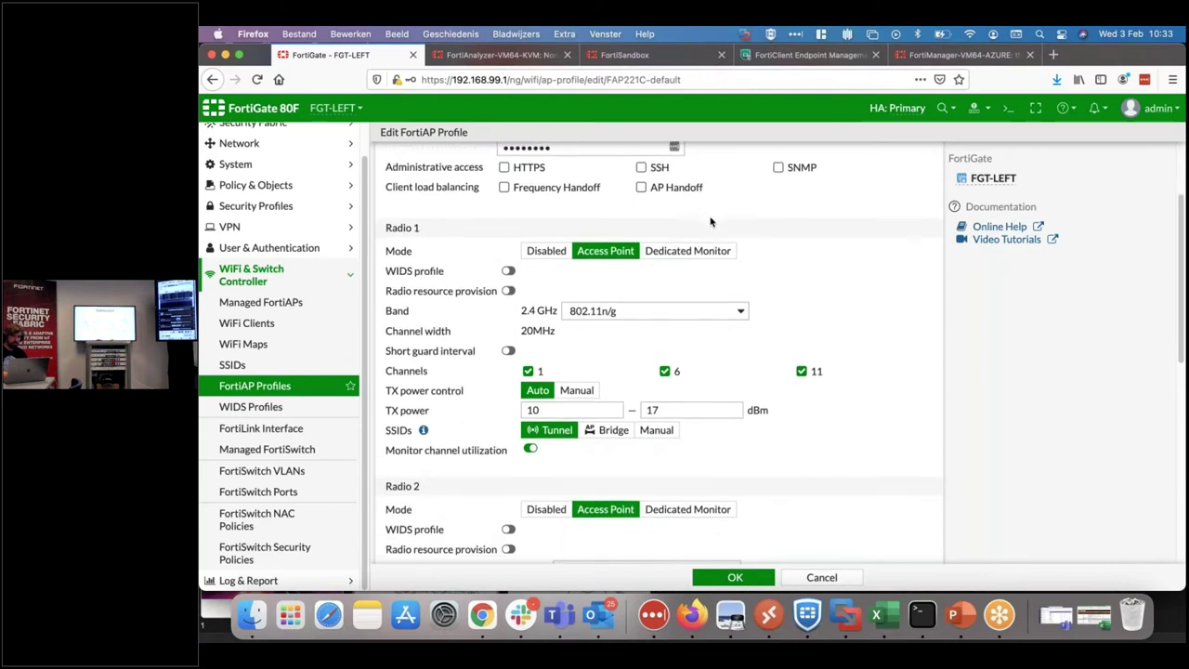
{"action": "scroll", "coordinate": [711, 221], "scroll_direction": "down", "scroll_amount": 1}
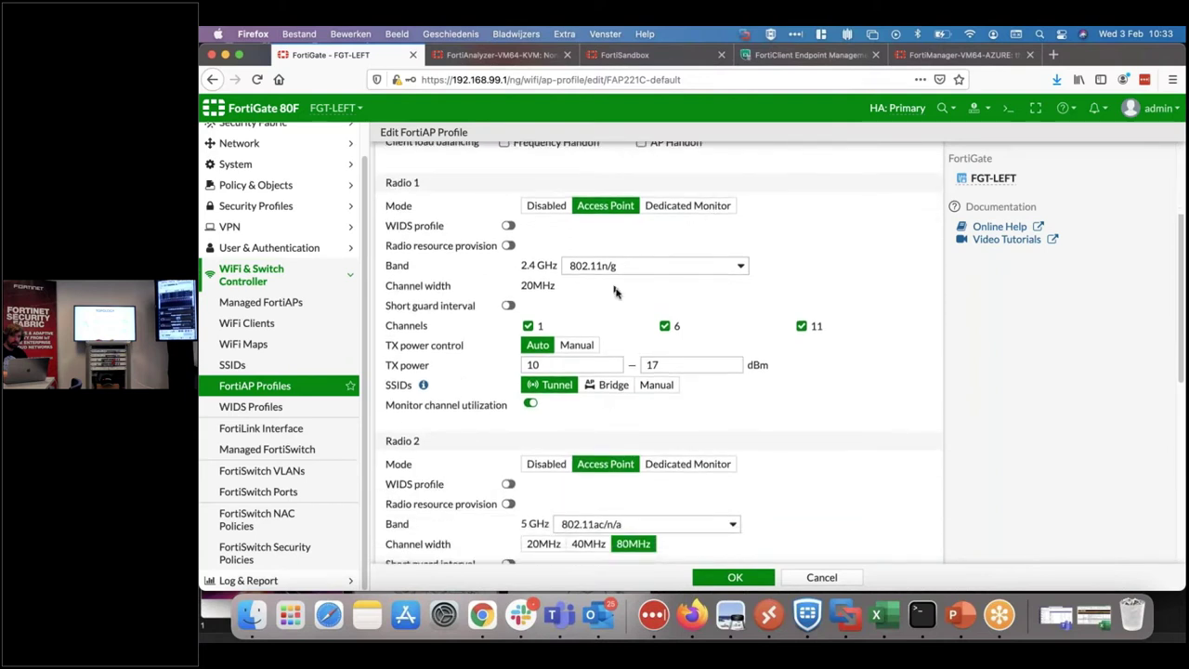
{"action": "scroll", "coordinate": [616, 294], "scroll_direction": "down", "scroll_amount": 2}
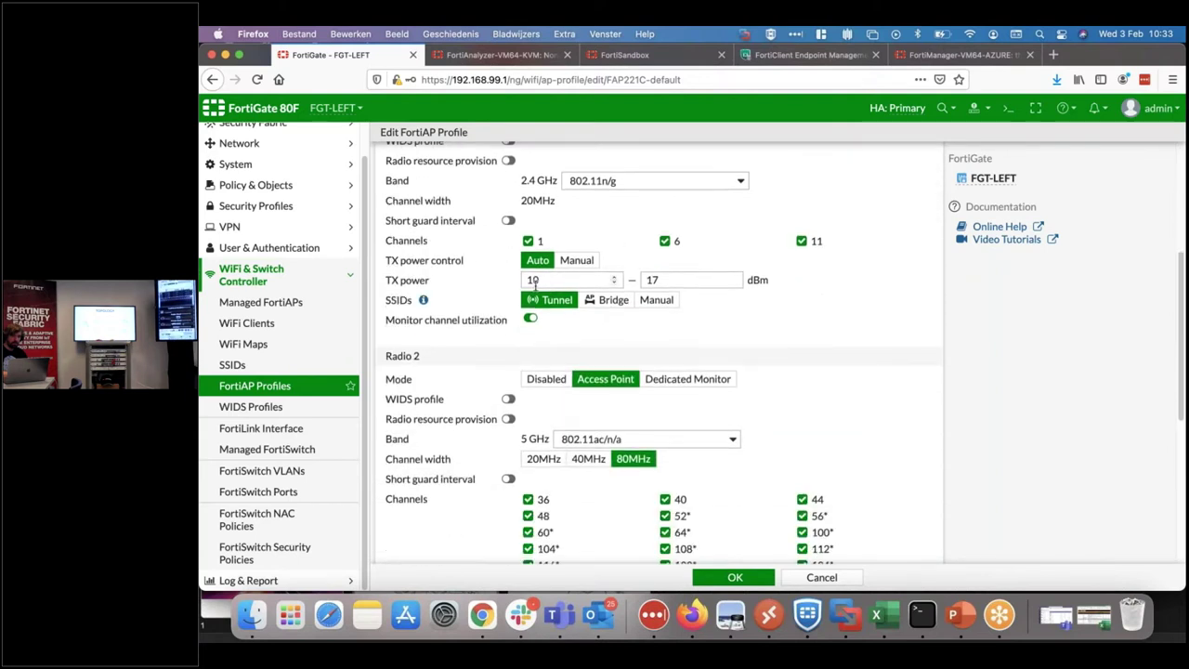
{"action": "scroll", "coordinate": [660, 347], "scroll_direction": "down", "scroll_amount": 1}
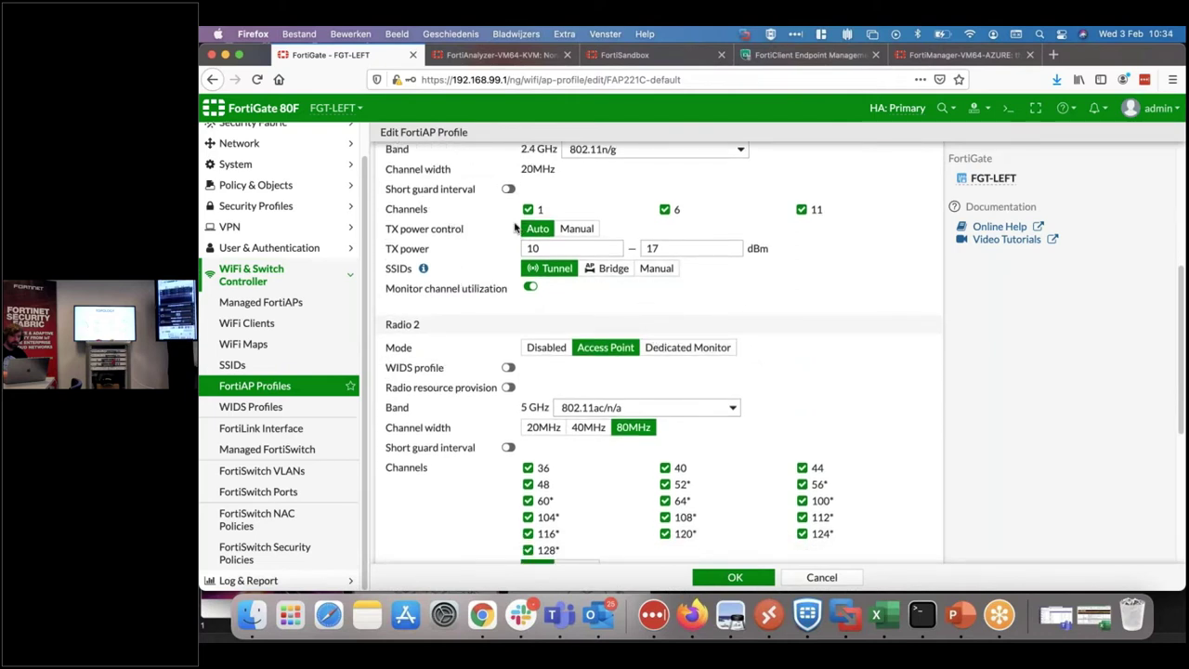
{"action": "scroll", "coordinate": [514, 228], "scroll_direction": "down", "scroll_amount": 8}
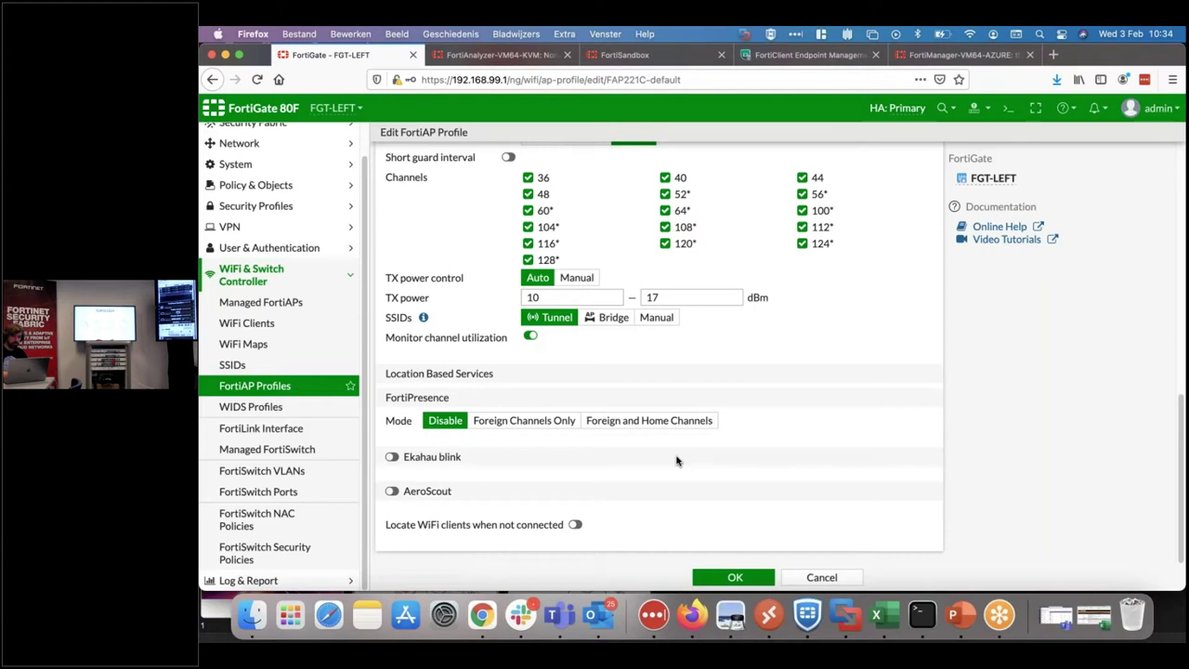
{"action": "left_click", "coordinate": [797, 580]}
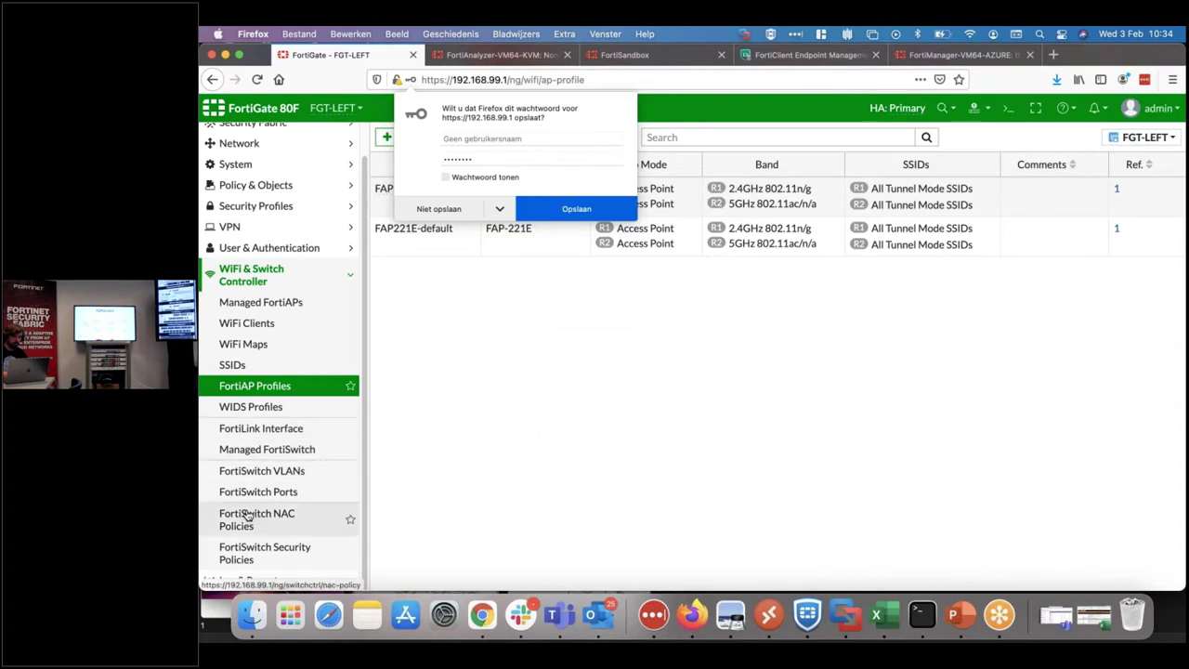
Step: Inspect the FortiSwitch topology: MC-LAG peers TIER1-1 and TIER1-2 feeding ACCESS1 and ACCESS2
{"action": "left_click", "coordinate": [290, 449]}
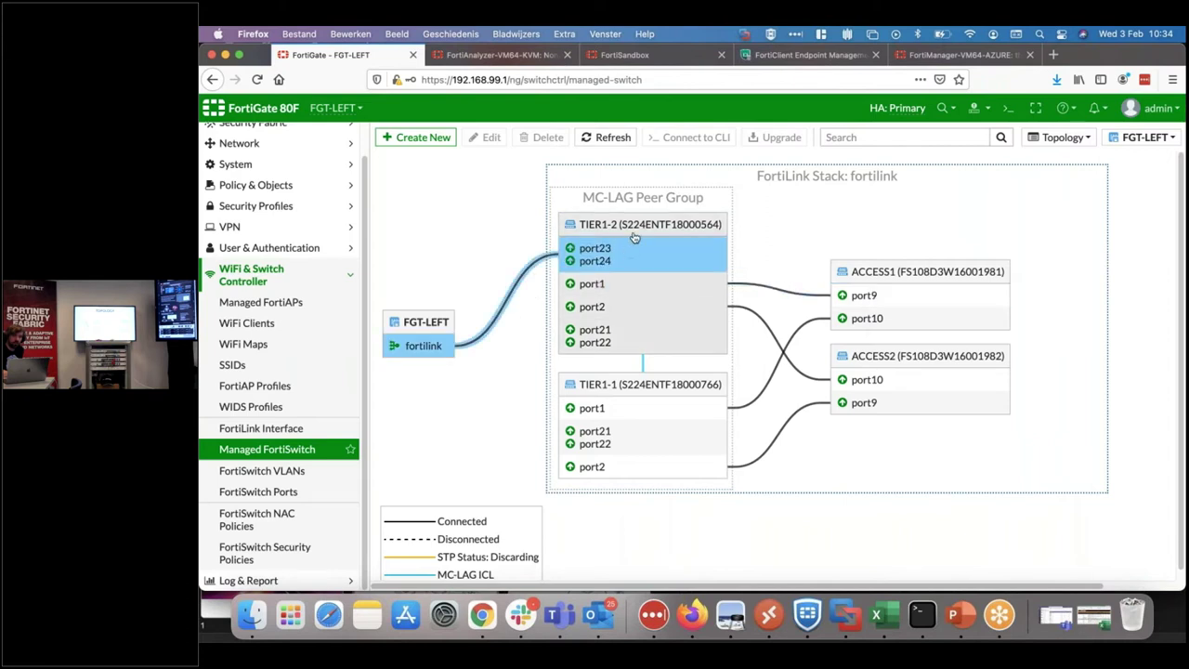
{"action": "mouse_move", "coordinate": [621, 224]}
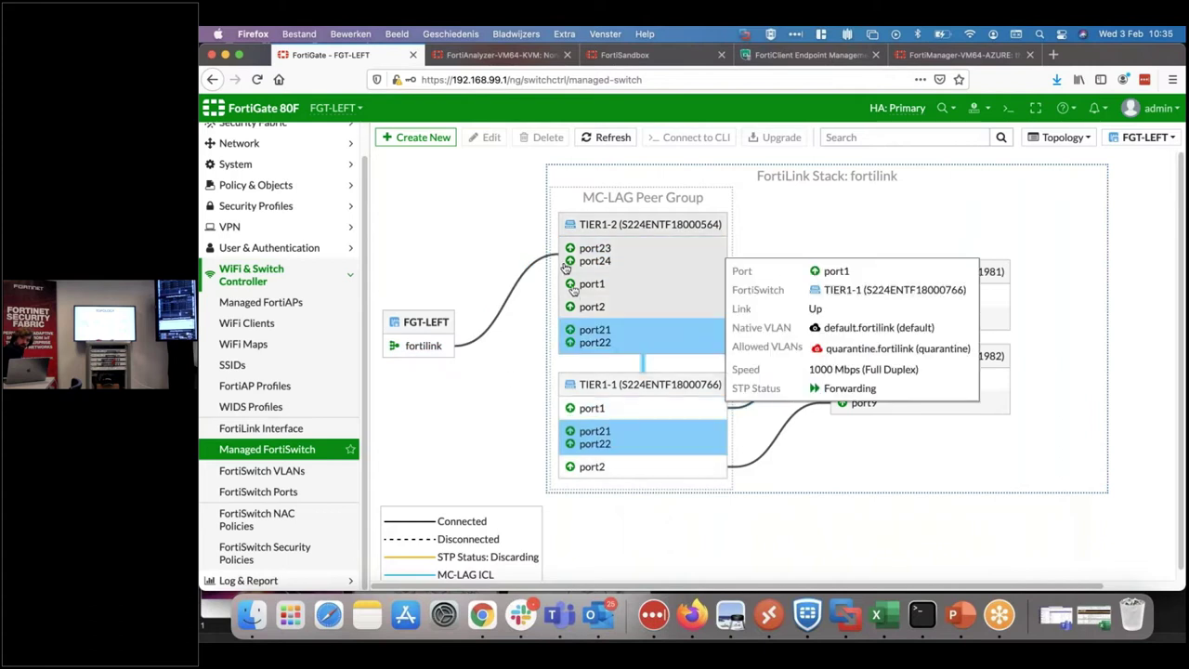
{"action": "mouse_move", "coordinate": [631, 392]}
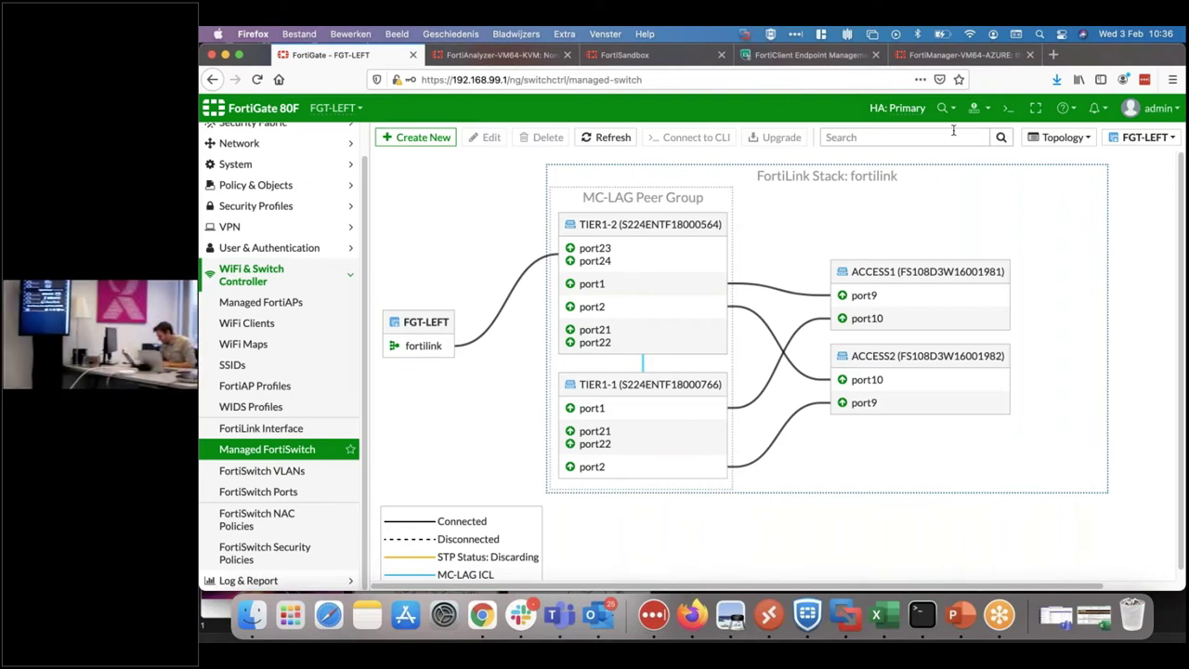
Step: Check FortiSwitch VLANs, then the FortiSwitch Ports table with ACCESS1's native VLANs
{"action": "left_click", "coordinate": [289, 474]}
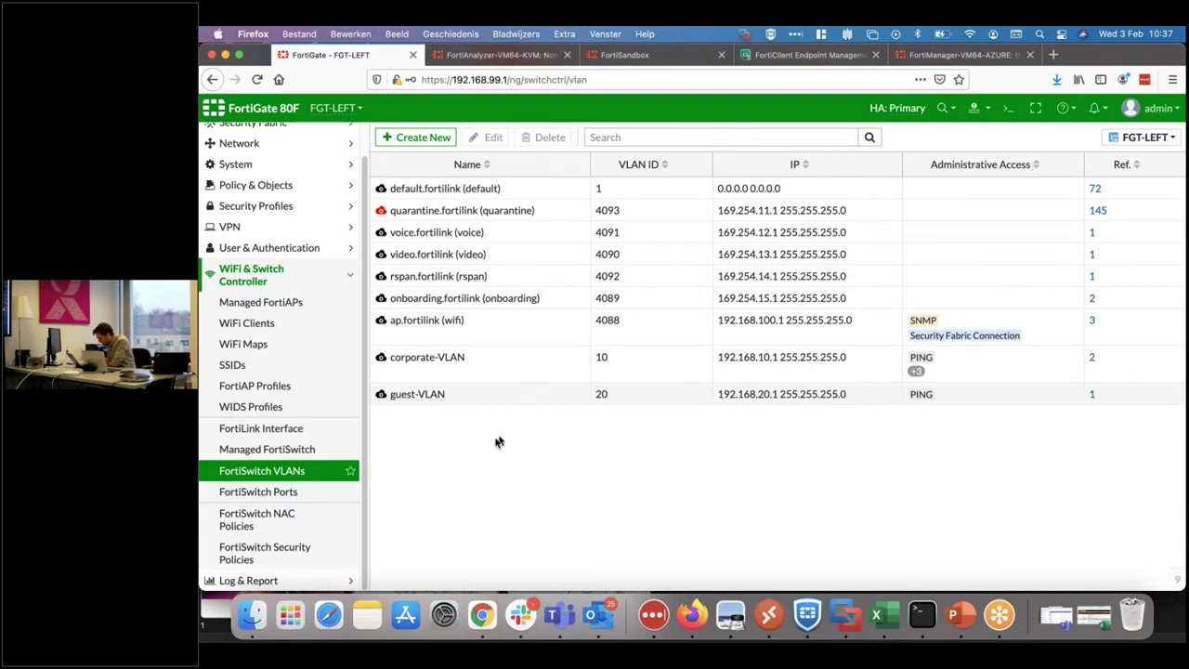
{"action": "left_click", "coordinate": [229, 492]}
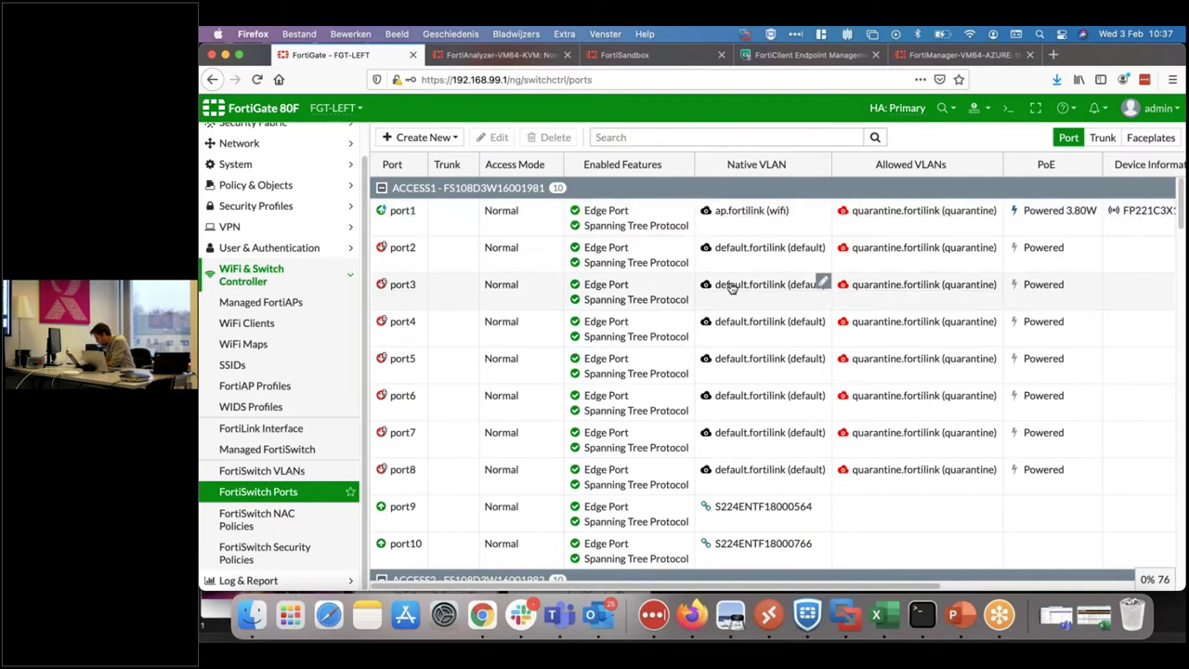
Step: Open the FortiSwitch NAC Policies list showing corporate_resources and Onboarding VLAN policies
{"action": "scroll", "coordinate": [823, 274], "scroll_direction": "down", "scroll_amount": 5}
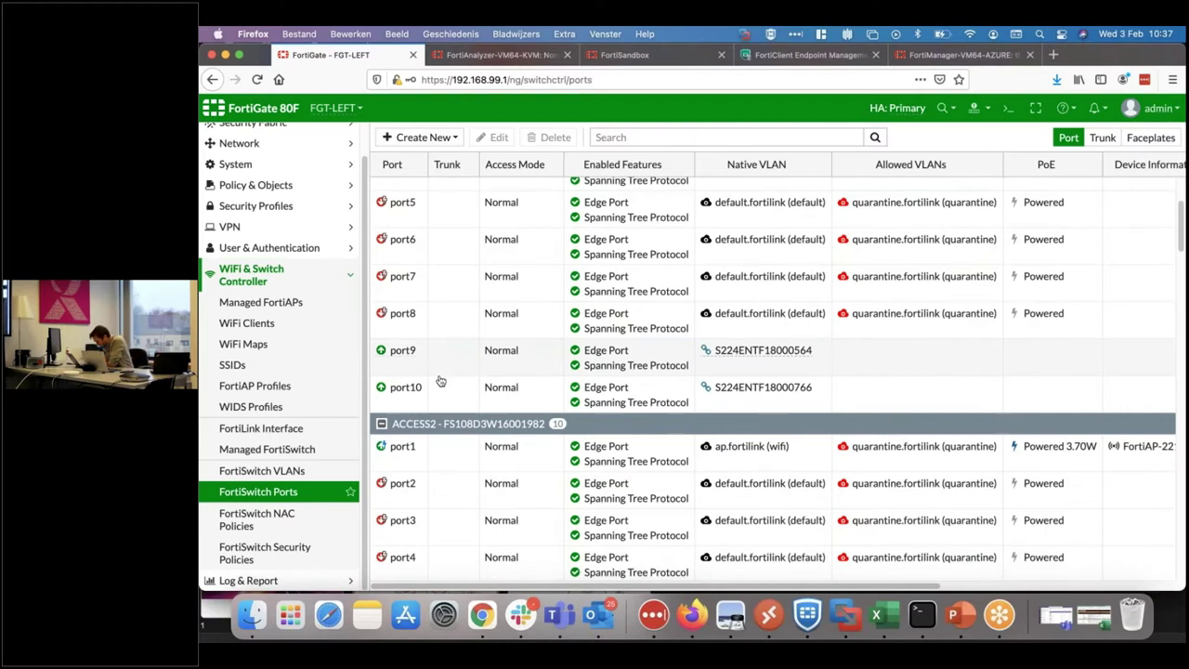
{"action": "left_click", "coordinate": [272, 525]}
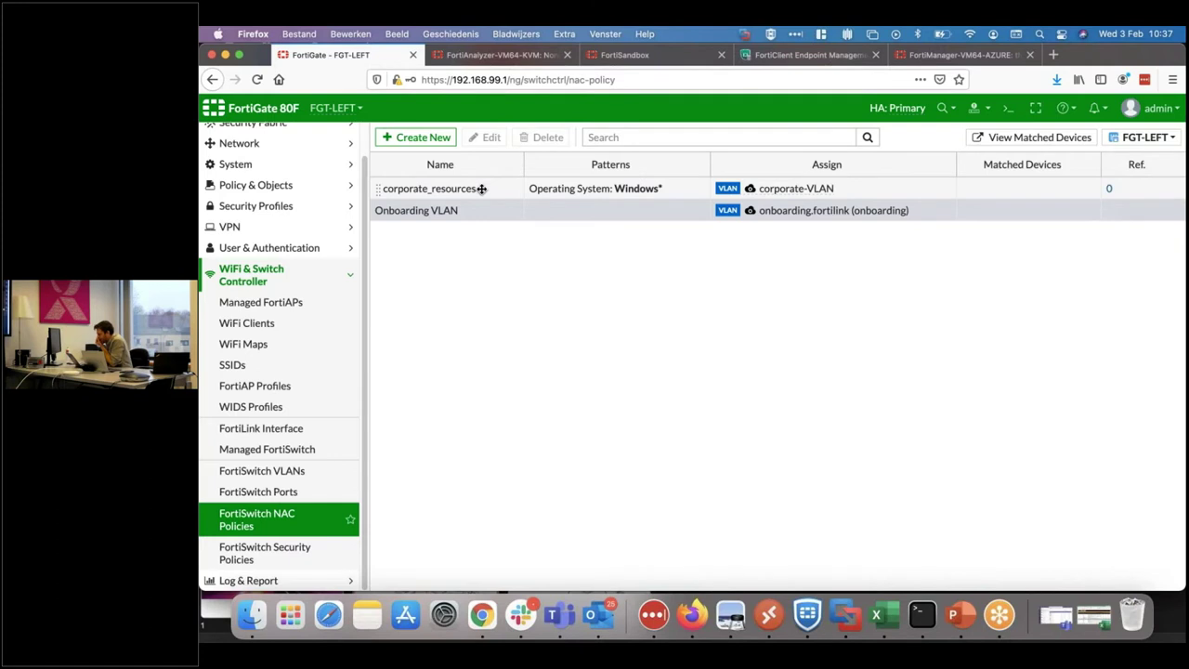
Step: Open corporate_resources and review its Windows* operating-system match and corporate-VLAN assignment
{"action": "double_click", "coordinate": [481, 188]}
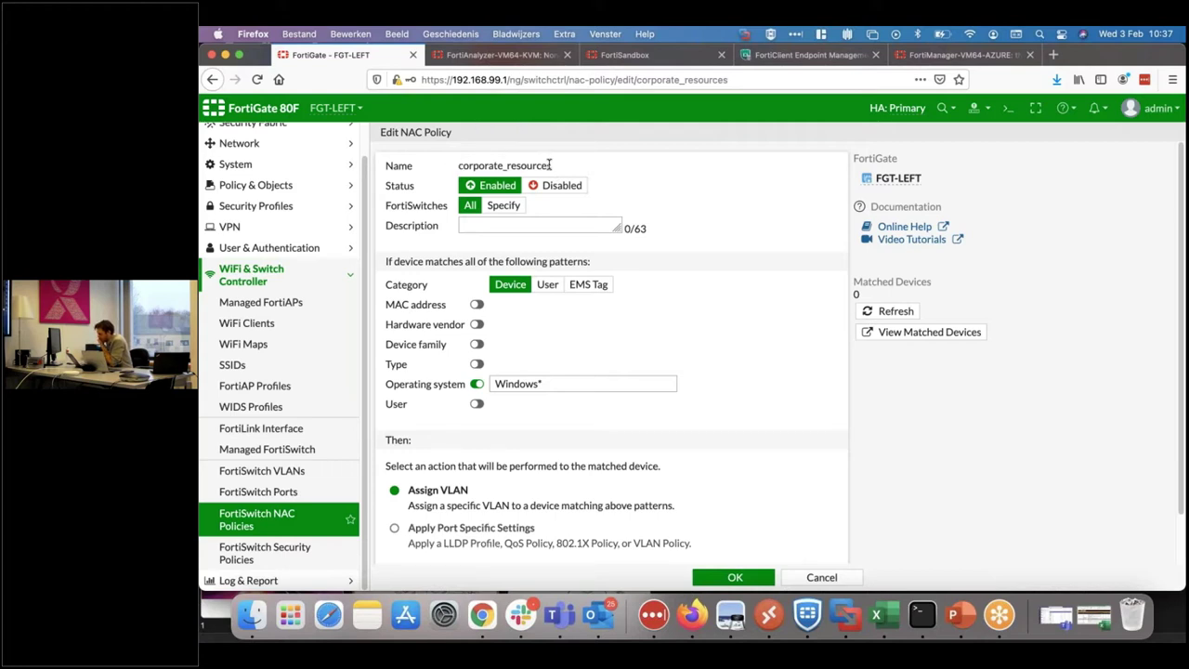
{"action": "scroll", "coordinate": [664, 374], "scroll_direction": "down", "scroll_amount": 2}
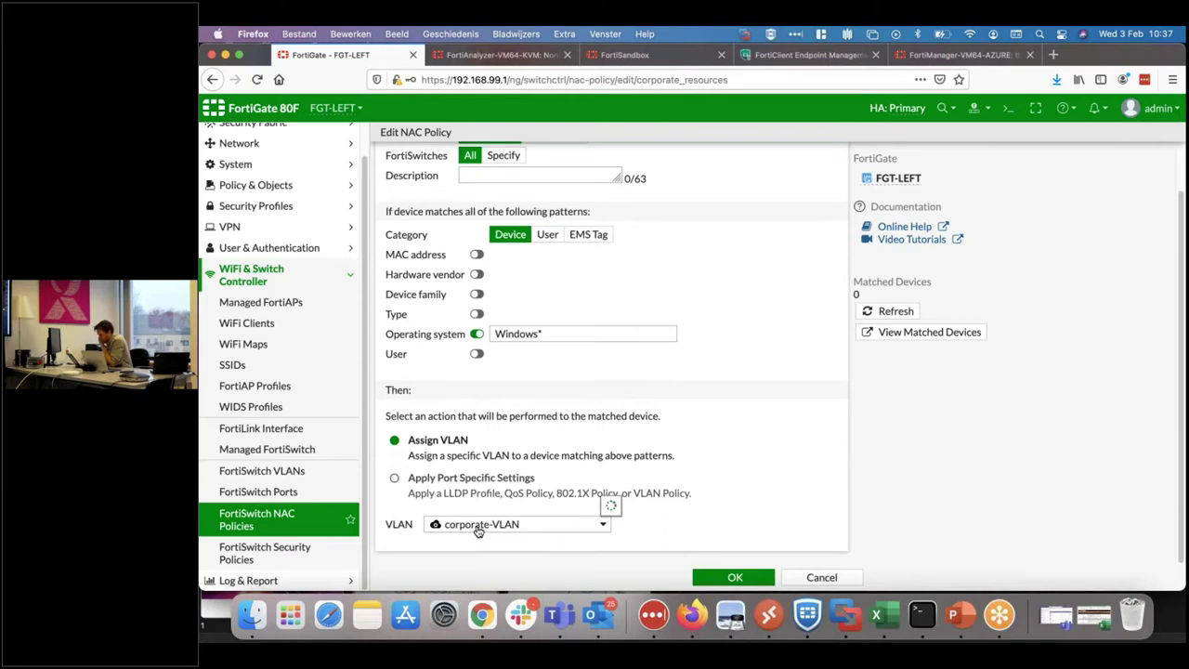
{"action": "mouse_move", "coordinate": [479, 531]}
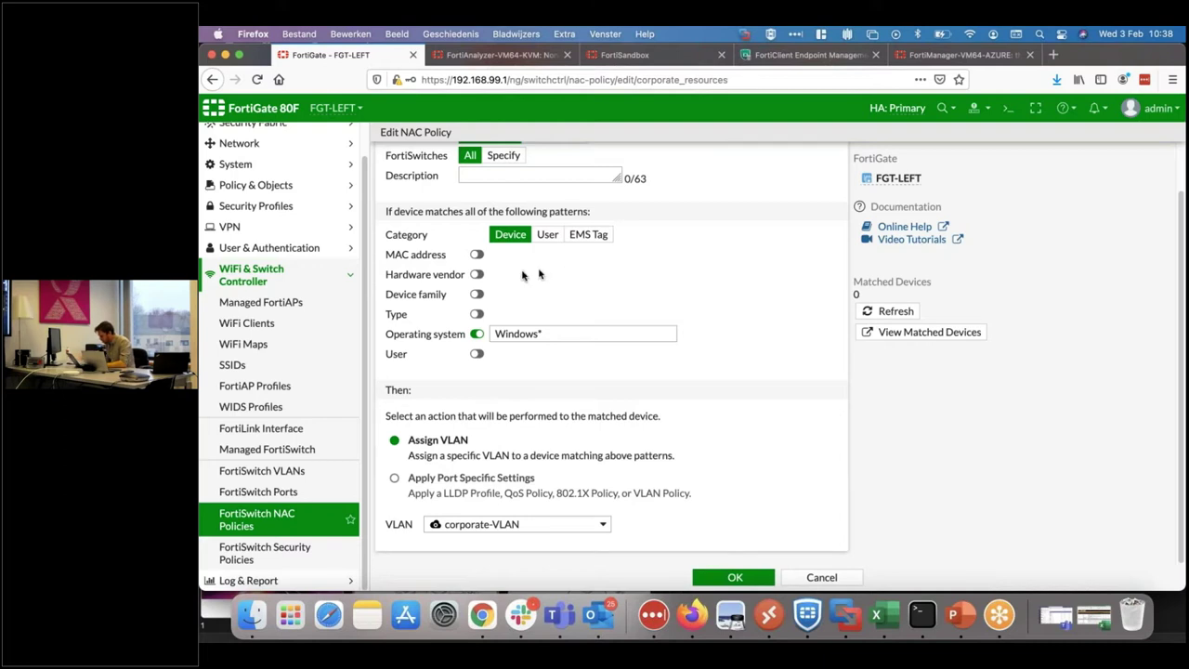
{"action": "scroll", "coordinate": [529, 260], "scroll_direction": "up", "scroll_amount": 2}
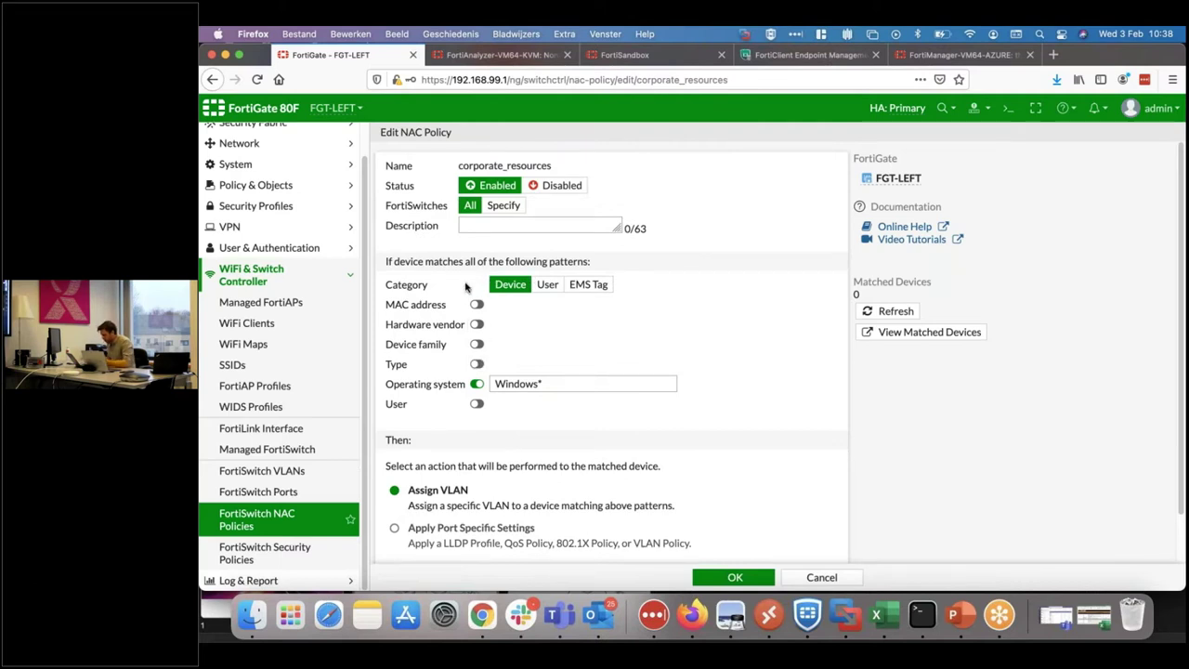
{"action": "left_click", "coordinate": [547, 286]}
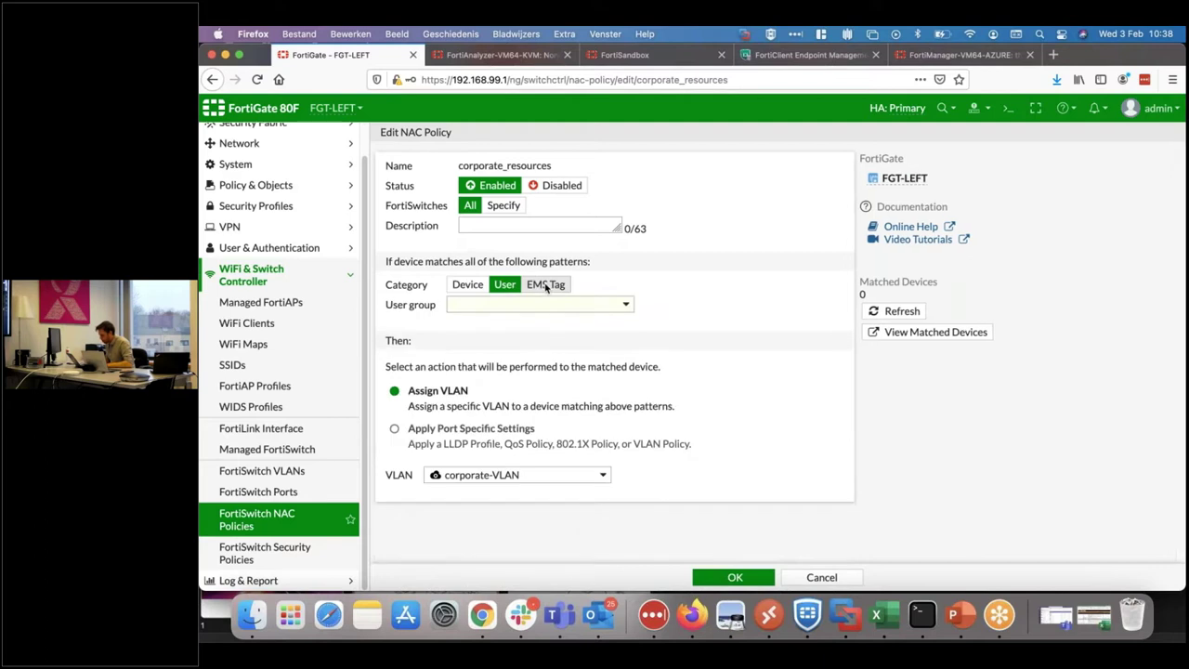
{"action": "left_click", "coordinate": [552, 307]}
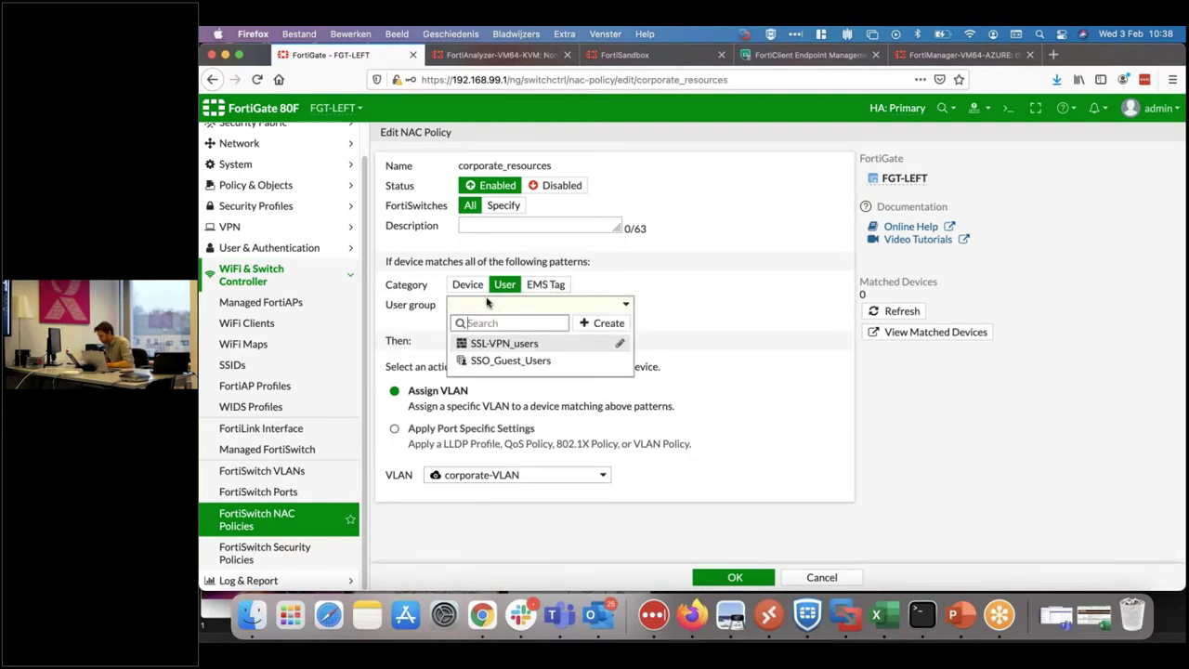
{"action": "left_click", "coordinate": [548, 286]}
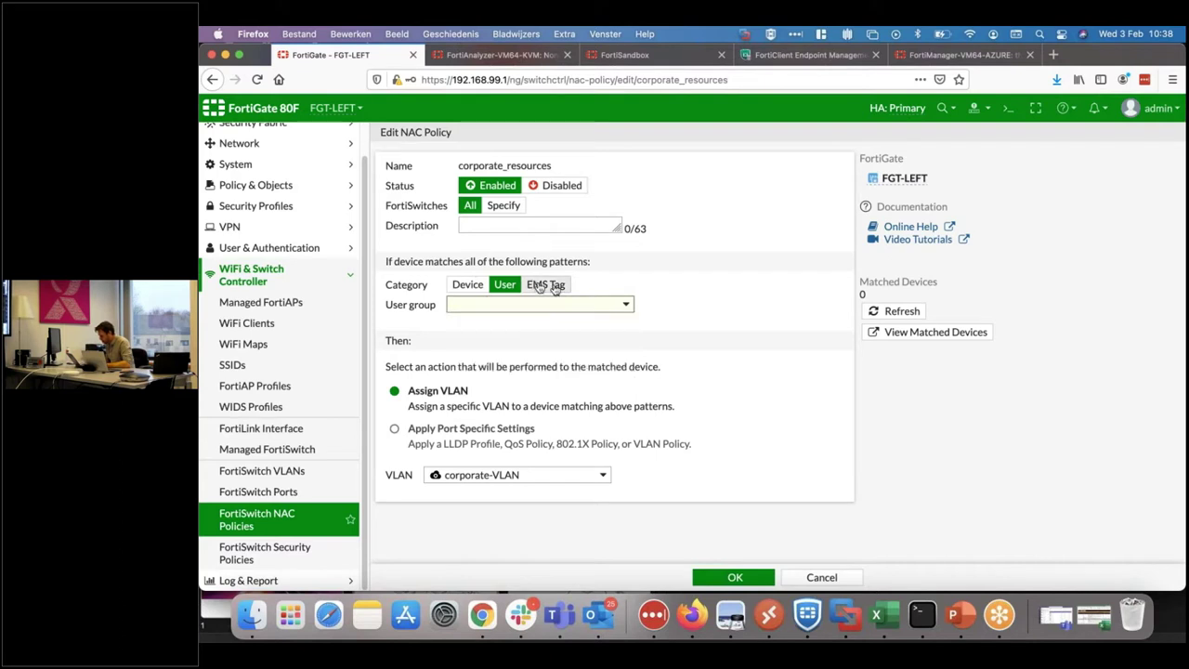
{"action": "left_click", "coordinate": [550, 285]}
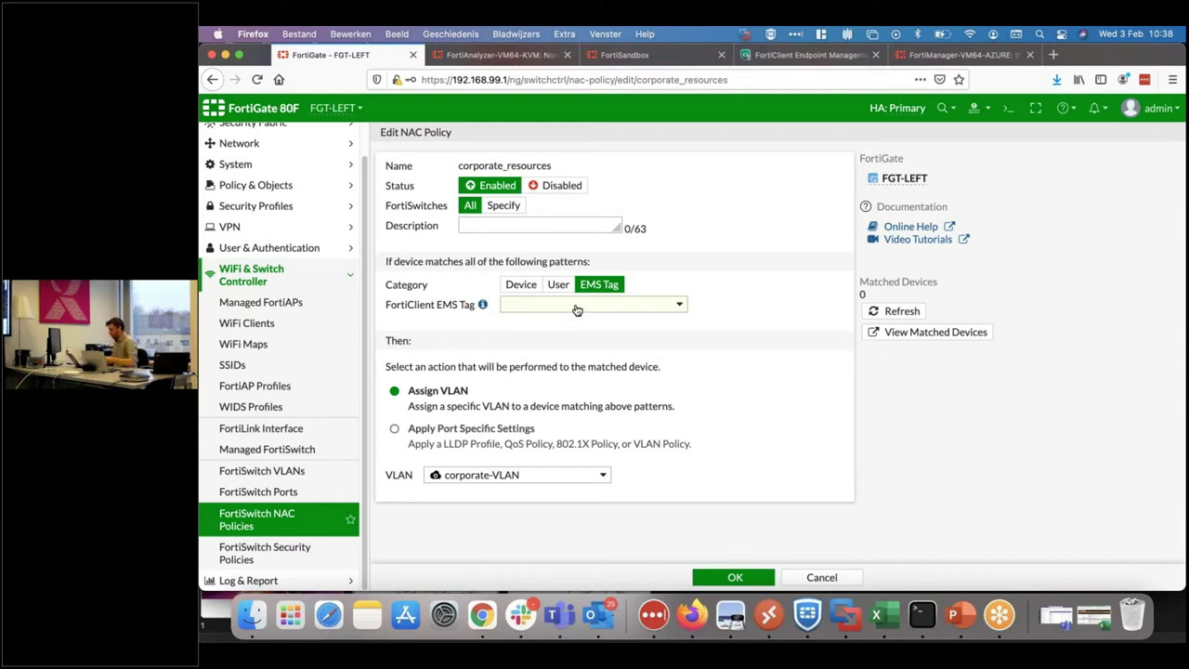
{"action": "left_click", "coordinate": [577, 310]}
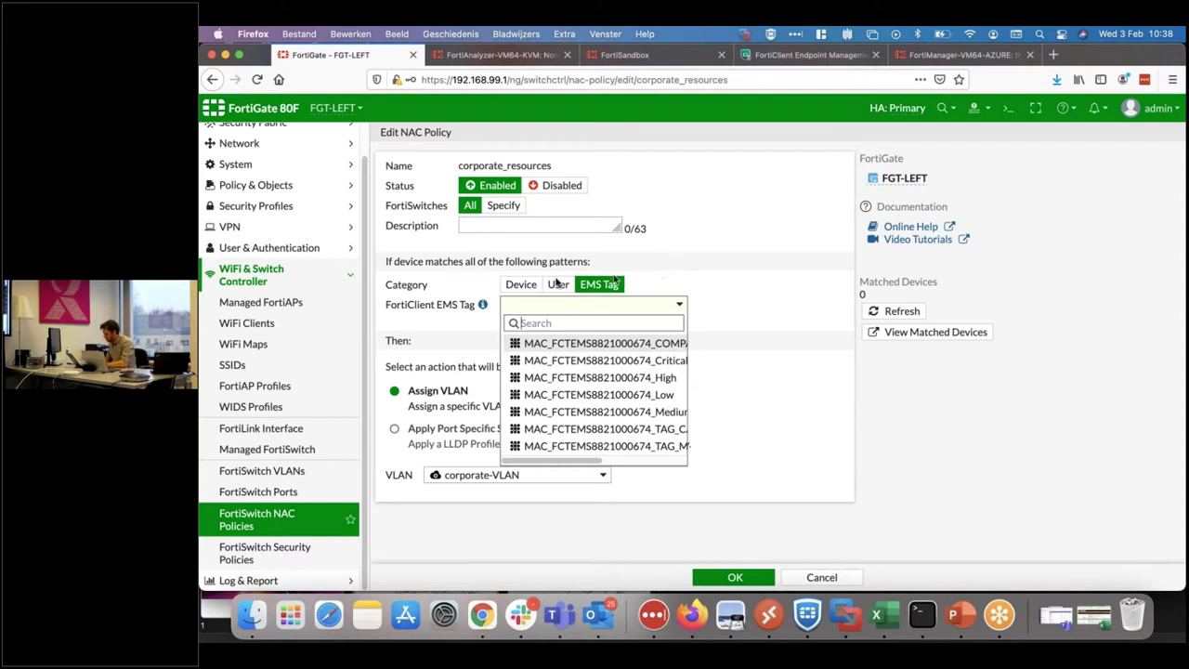
{"action": "left_click", "coordinate": [519, 283]}
{"action": "left_click", "coordinate": [520, 283]}
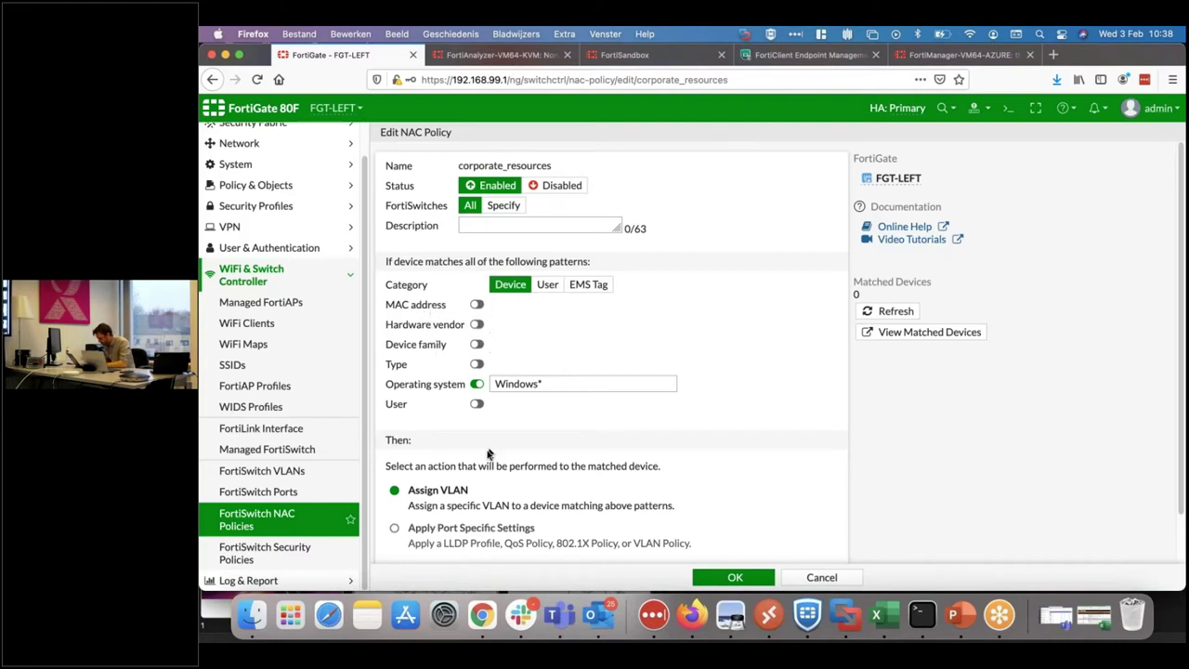
Step: Switch the corporate_resources match category to User > EMS Tag and list the available tags
{"action": "scroll", "coordinate": [472, 335], "scroll_direction": "down", "scroll_amount": 2}
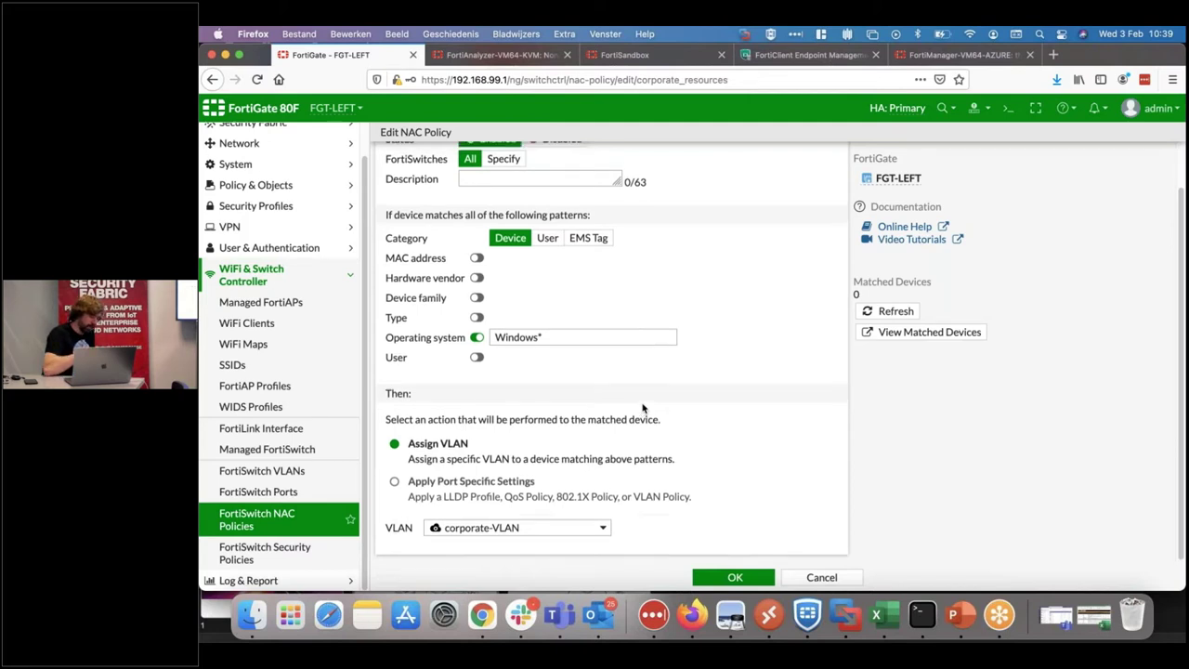
{"action": "scroll", "coordinate": [642, 408], "scroll_direction": "up", "scroll_amount": 2}
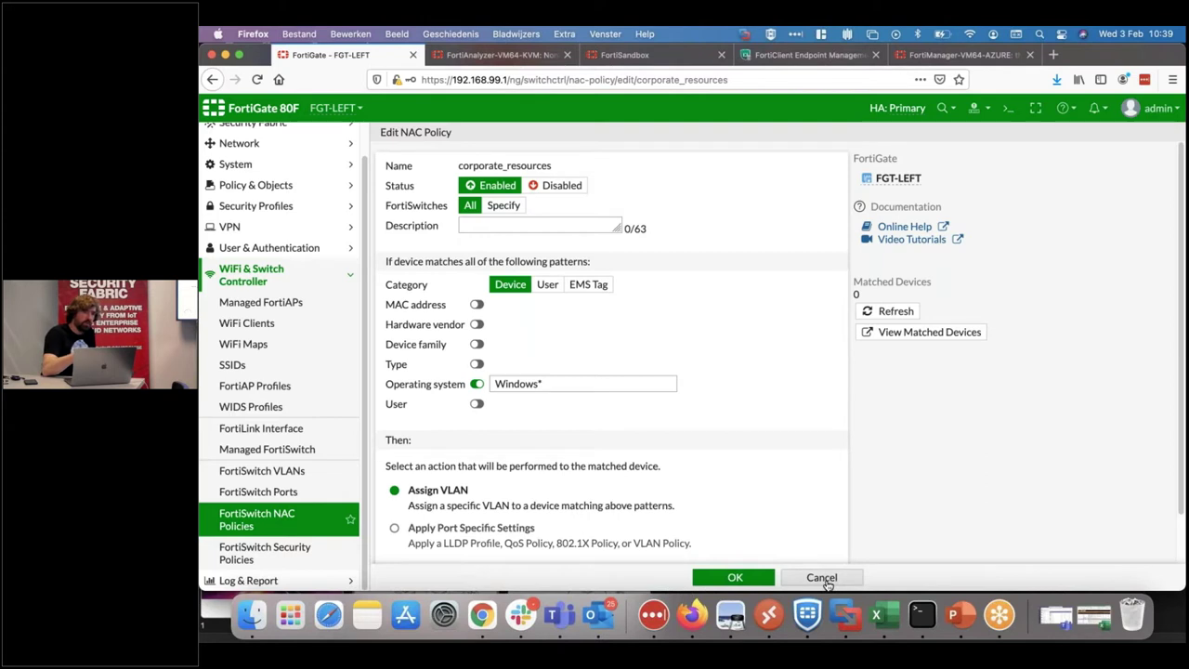
{"action": "left_click", "coordinate": [549, 287]}
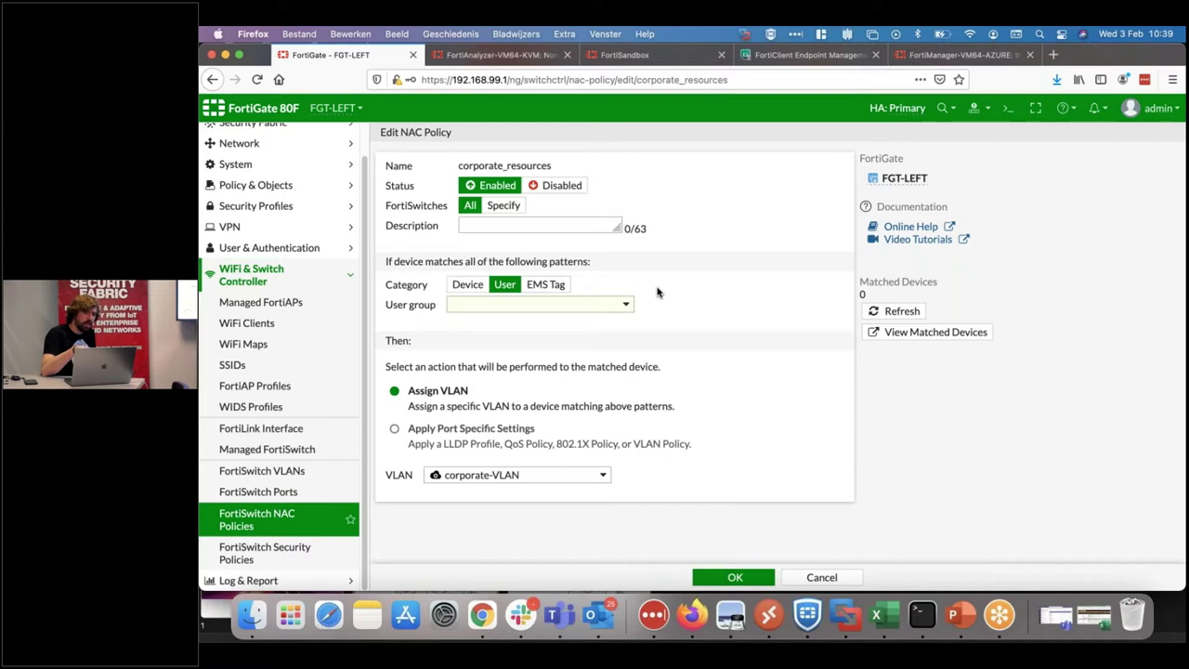
{"action": "left_click", "coordinate": [555, 285]}
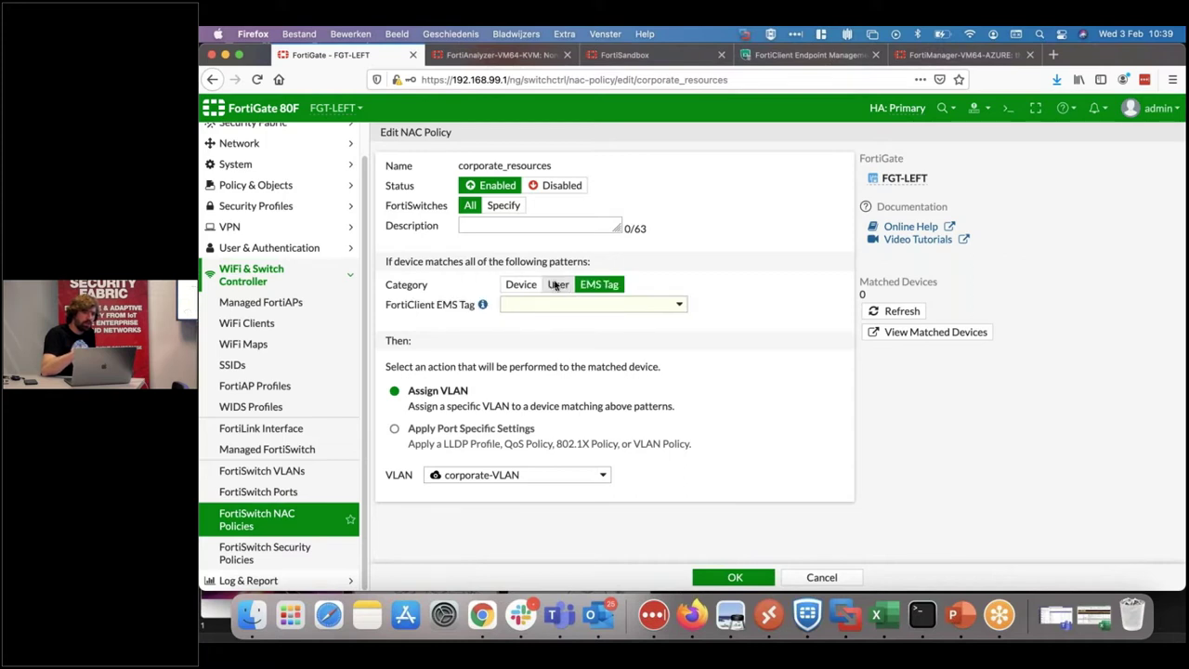
{"action": "left_click", "coordinate": [671, 305]}
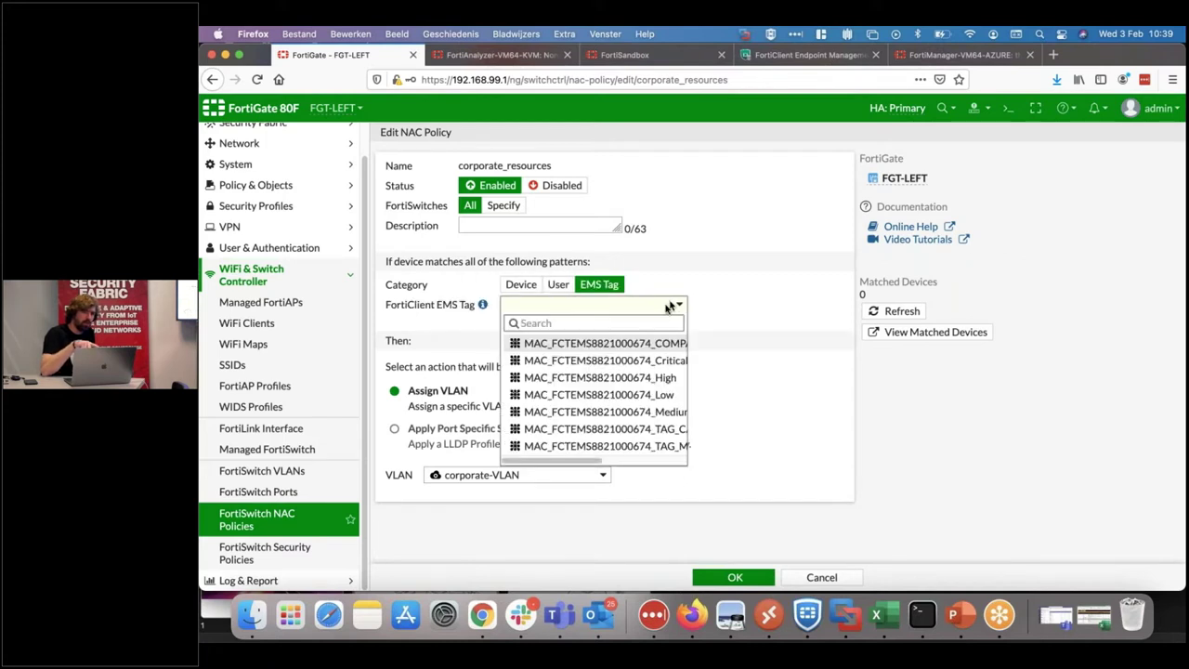
{"action": "mouse_move", "coordinate": [639, 398]}
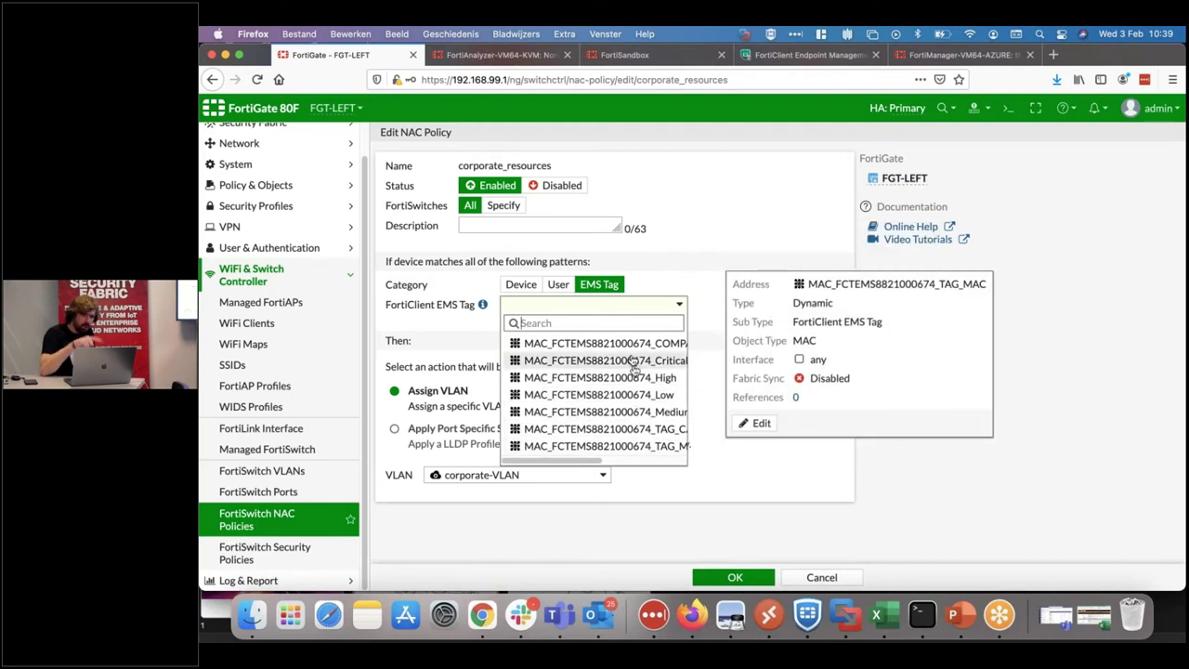
Step: Choose the MAC_FCTEMS… COMPANY-OWNED-DEVICE tag as the policy's FortiClient EMS Tag match
{"action": "mouse_move", "coordinate": [628, 345]}
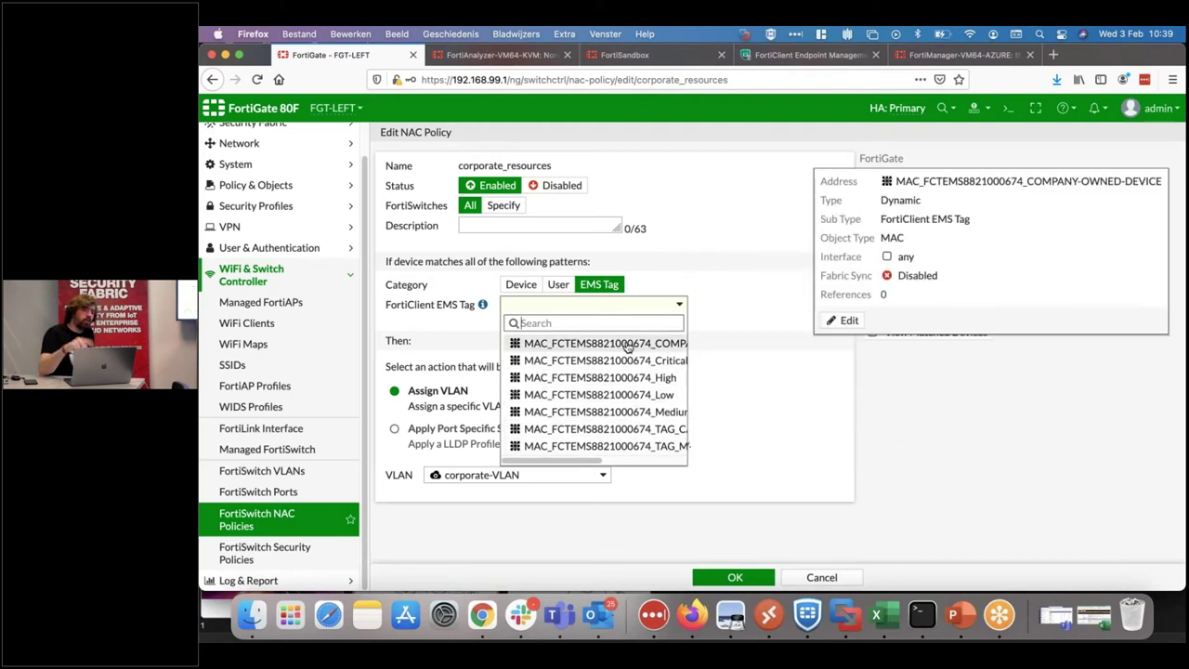
{"action": "left_click", "coordinate": [629, 344]}
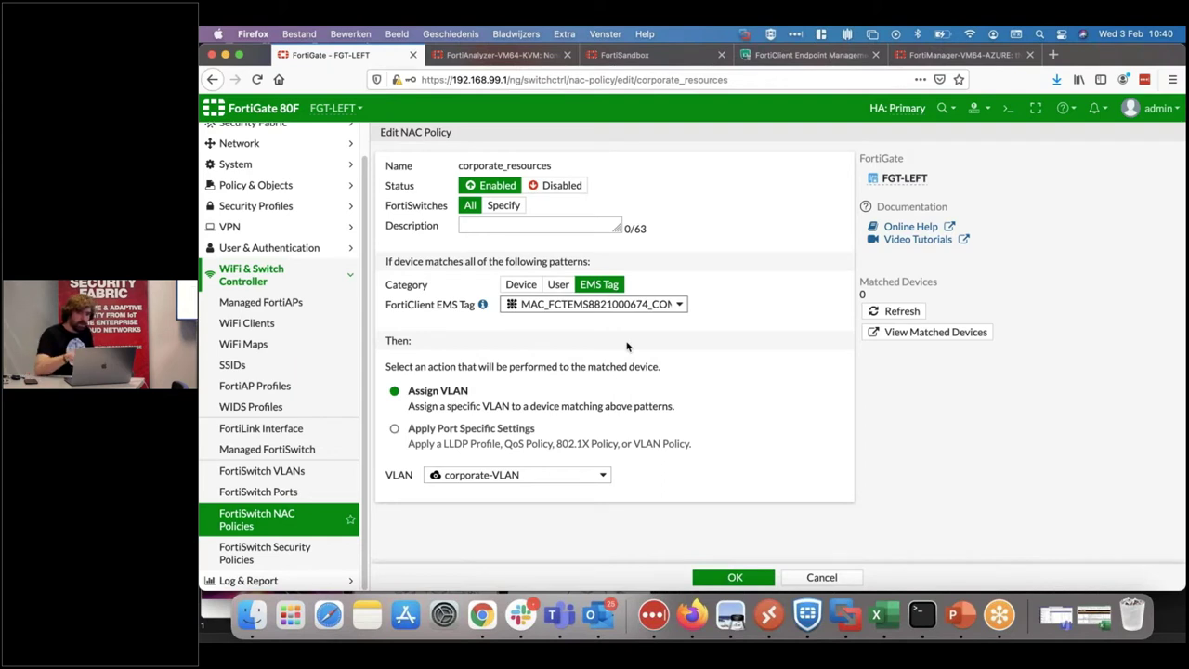
{"action": "left_click", "coordinate": [790, 55]}
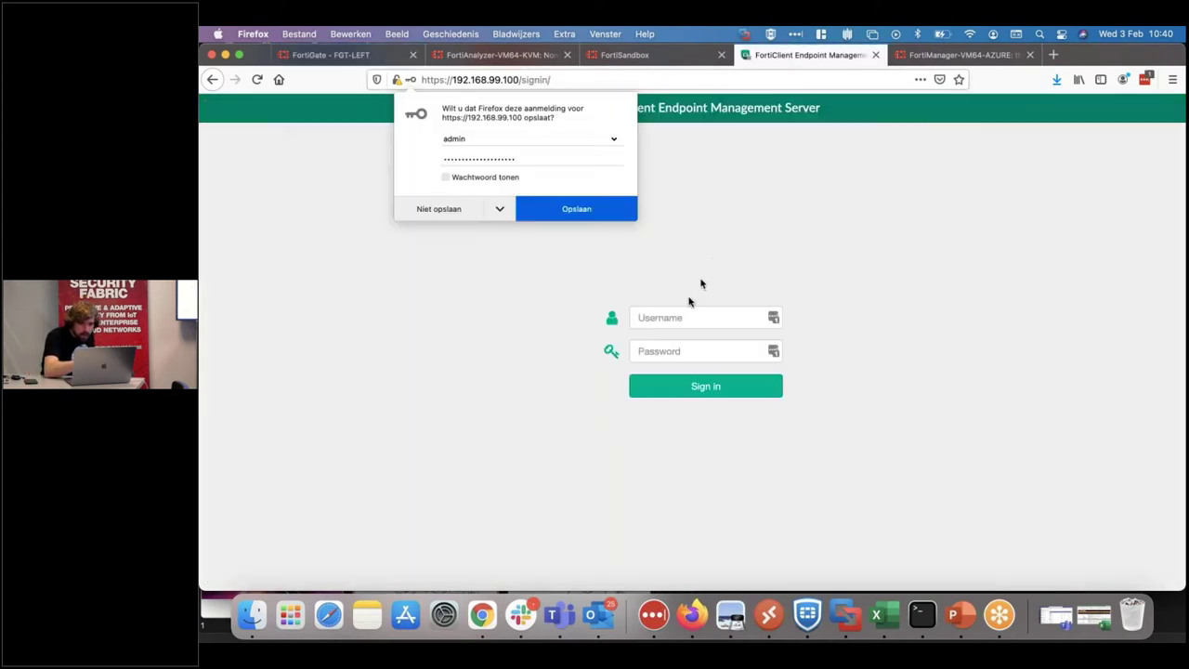
{"action": "left_click", "coordinate": [332, 55]}
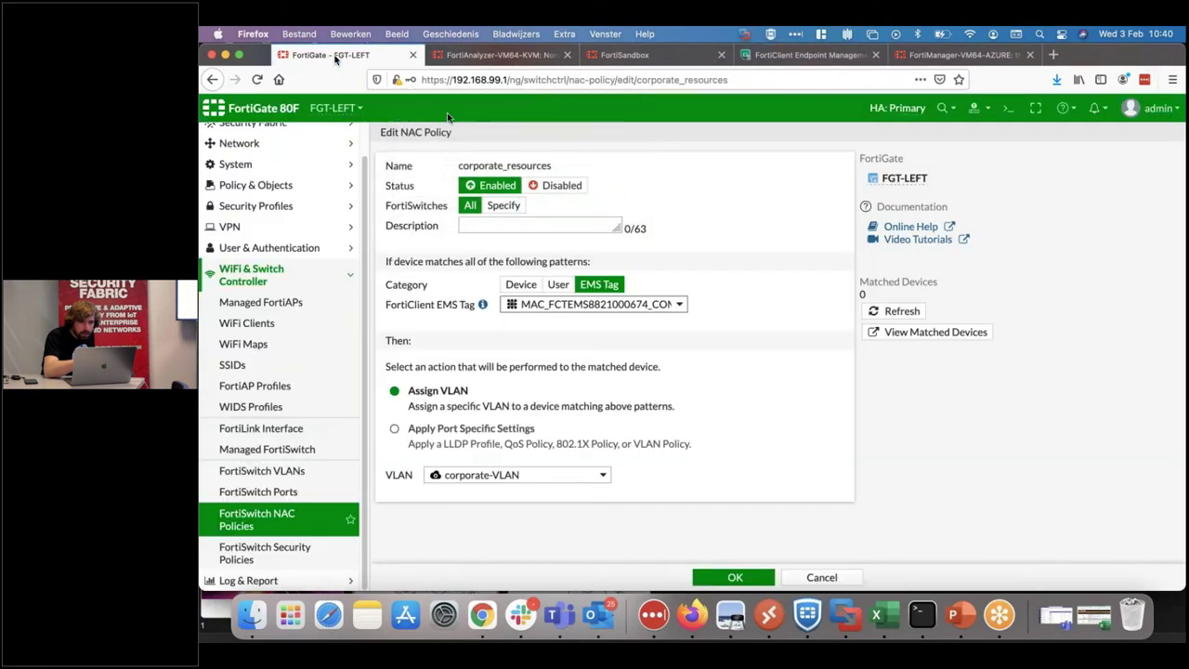
Step: Reopen the FortiClient EMS Tag list to review tags, keeping COMPANY-OWNED-DEVICE selected
{"action": "left_click", "coordinate": [628, 310]}
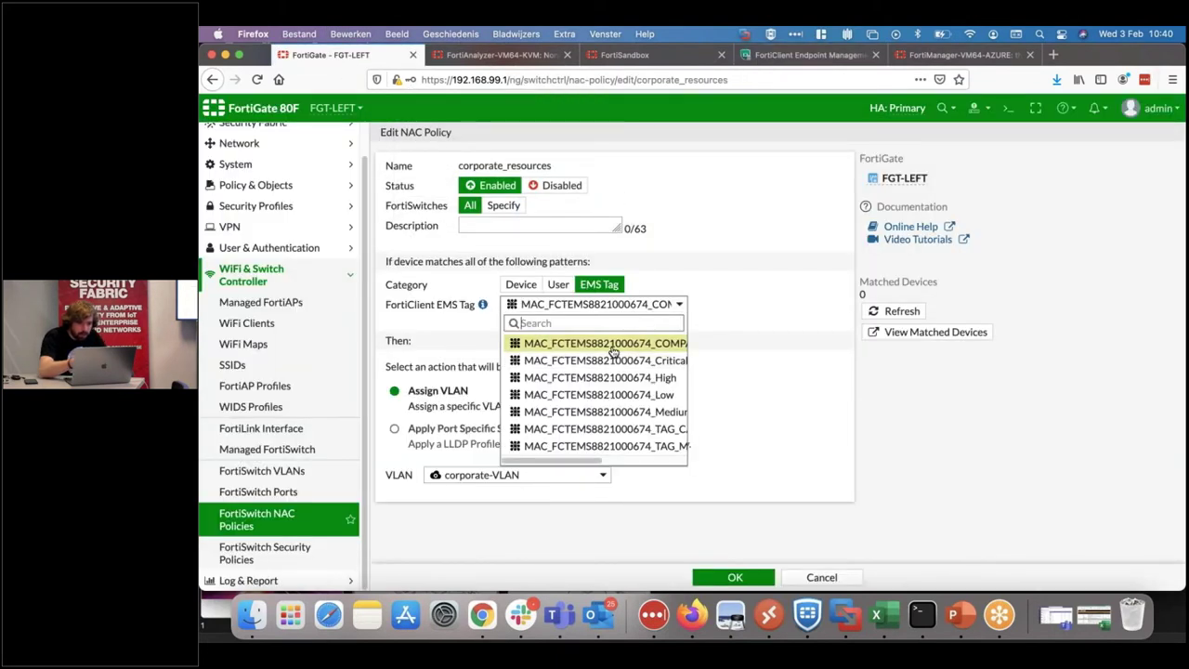
{"action": "mouse_move", "coordinate": [612, 350]}
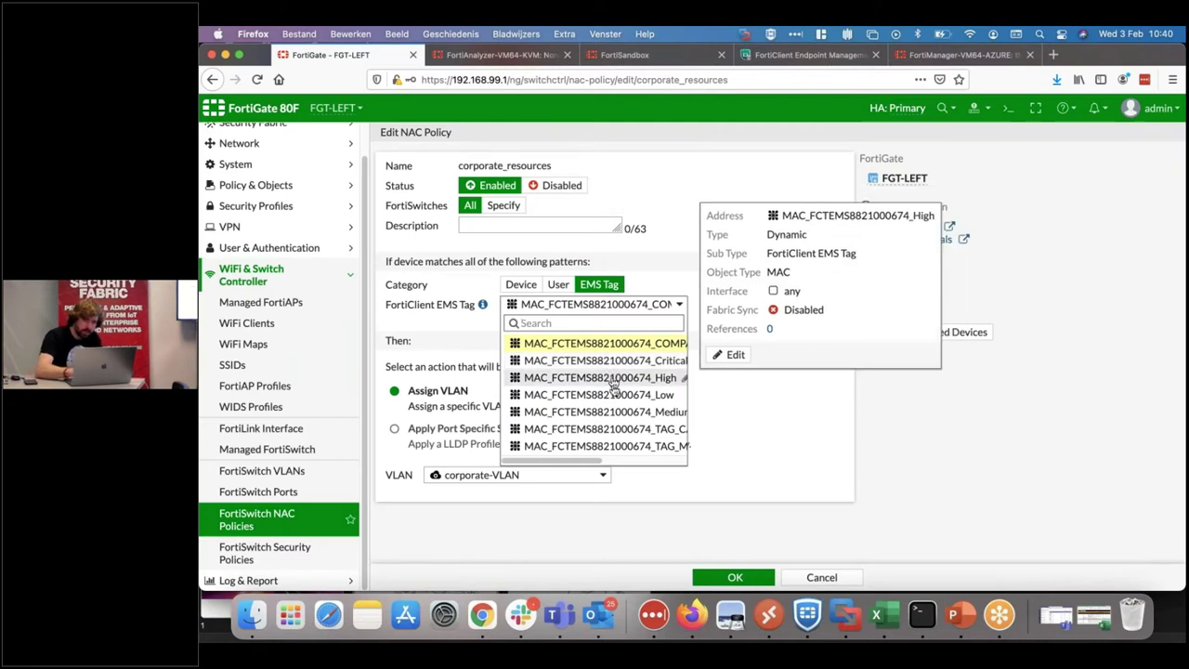
{"action": "mouse_move", "coordinate": [615, 430]}
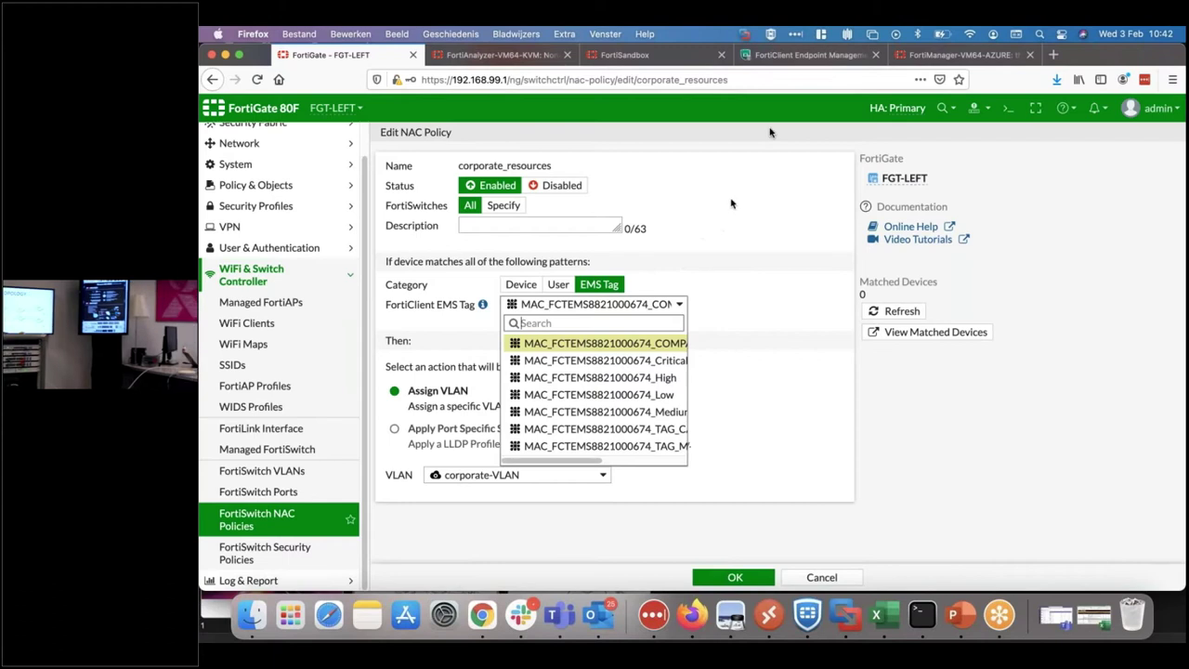
Step: Sign in to FortiClient EMS with the admin username and the account password
{"action": "left_click", "coordinate": [796, 59]}
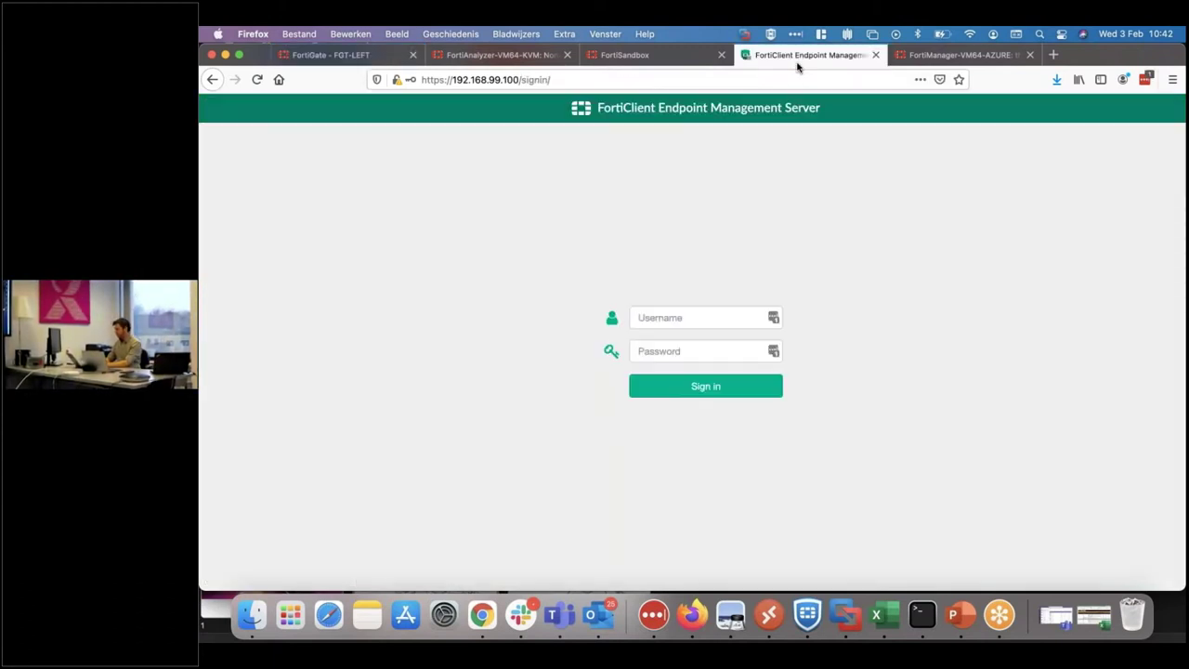
{"action": "left_click", "coordinate": [653, 323]}
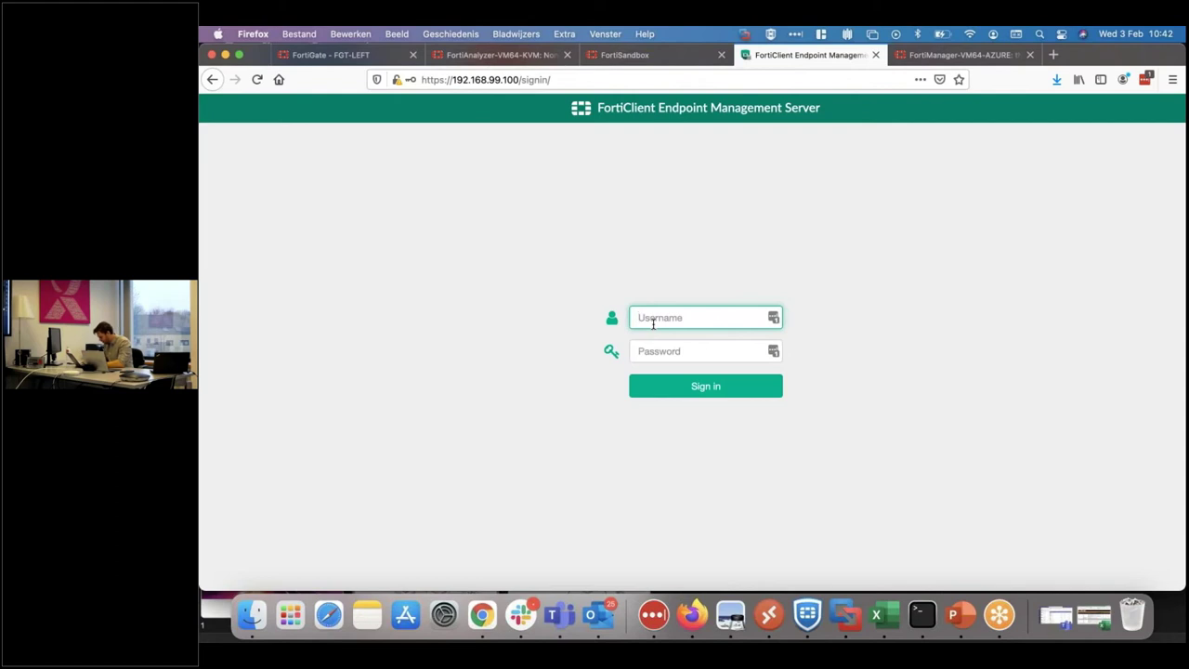
{"action": "type", "text": "admin"}
{"action": "key", "text": "Tab"}
{"action": "type", "text": "•••••••••••"}
{"action": "key", "text": "Return"}
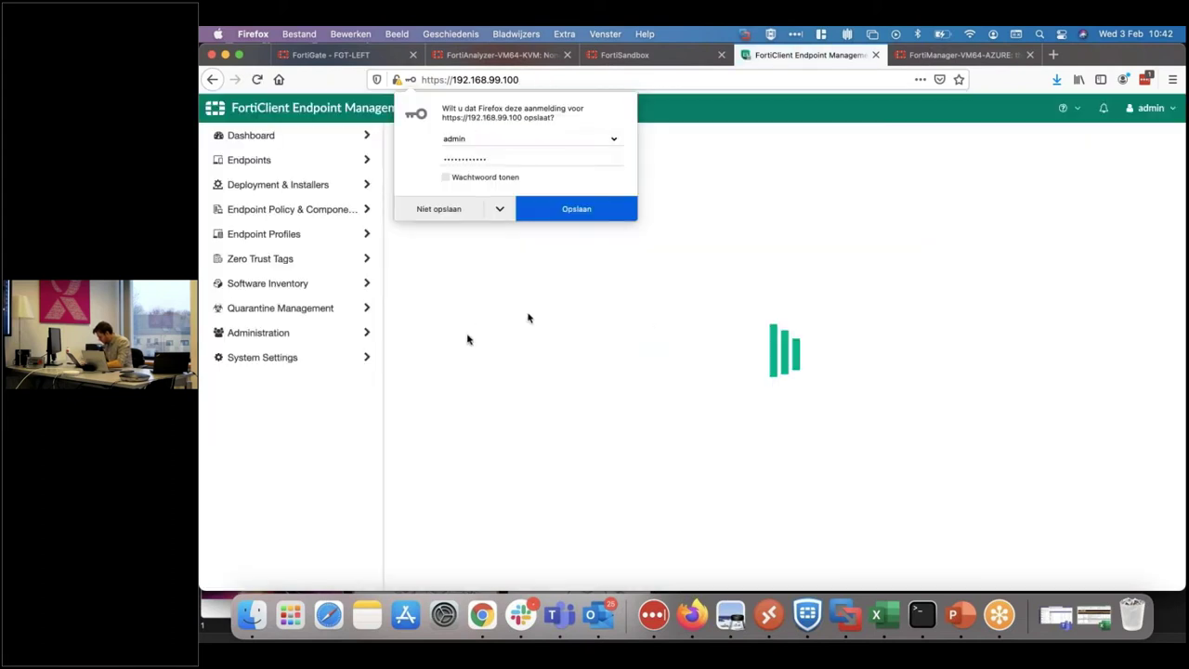
Step: Dismiss the Firefox and LastPass password prompts and expand Zero Trust Tags
{"action": "left_click", "coordinate": [436, 209]}
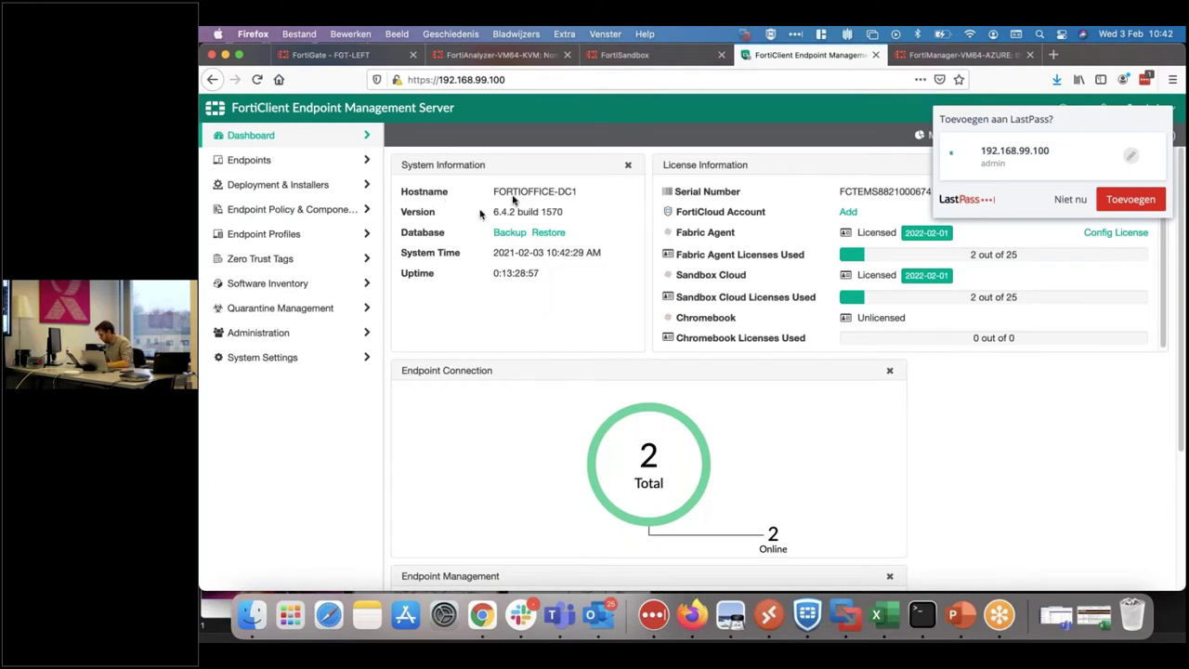
{"action": "left_click", "coordinate": [1061, 199]}
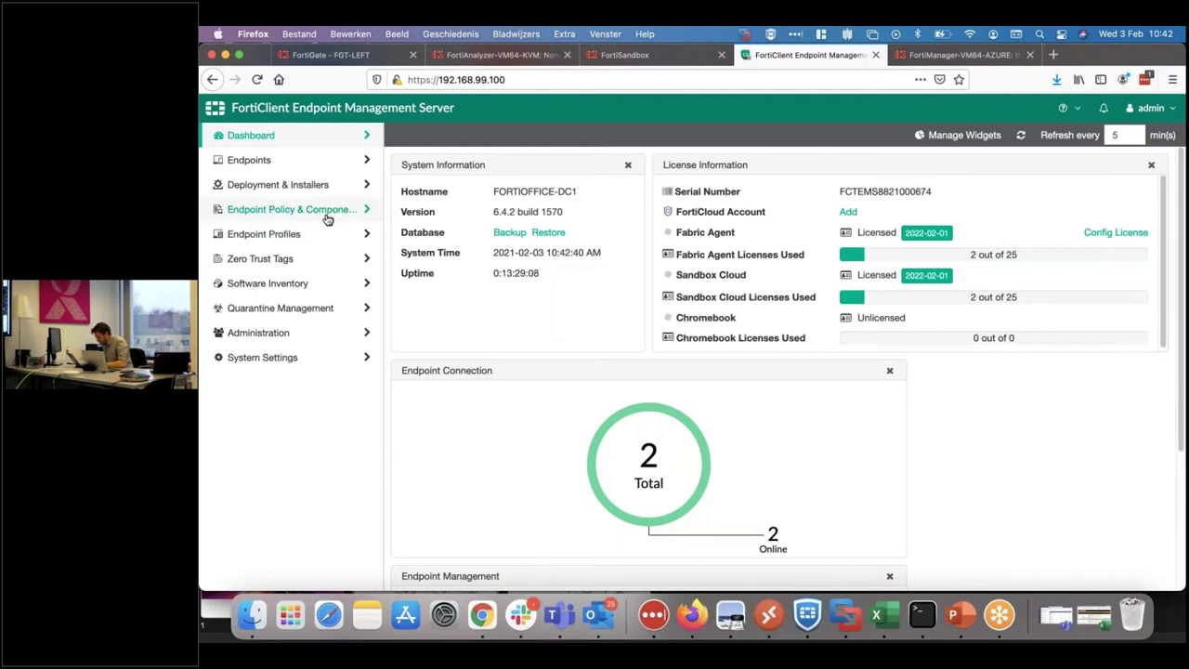
{"action": "left_click", "coordinate": [279, 259]}
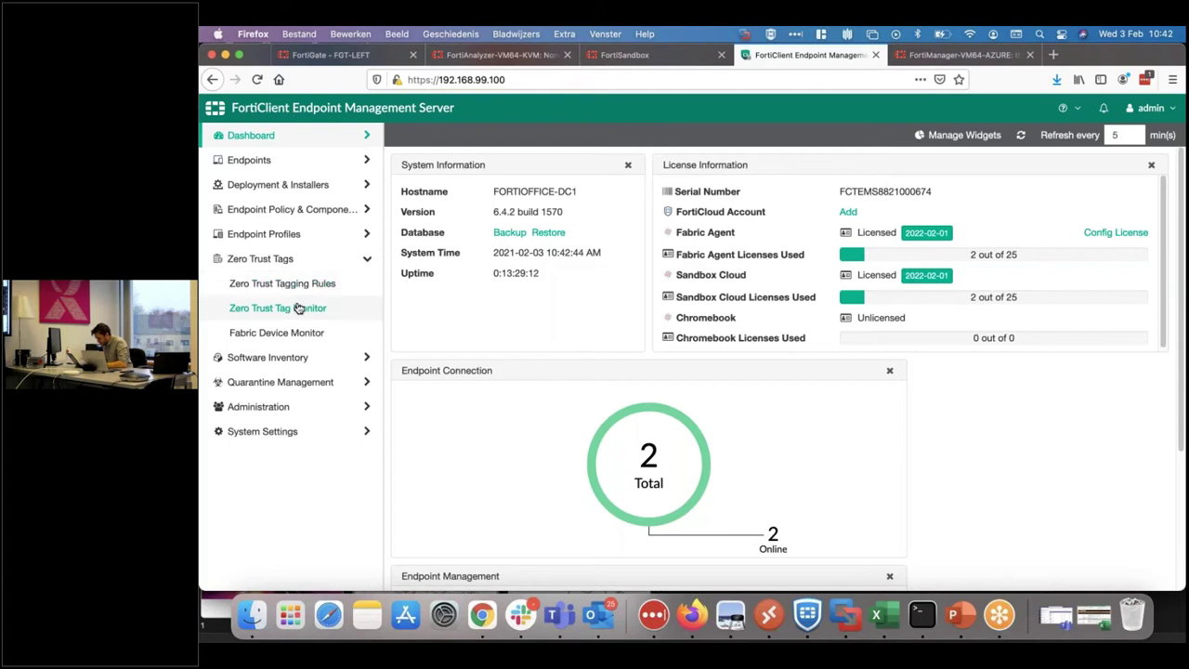
Step: Create a new tagging rule set that tags endpoints with a new tag 'test', and begin adding a rule
{"action": "left_click", "coordinate": [285, 295]}
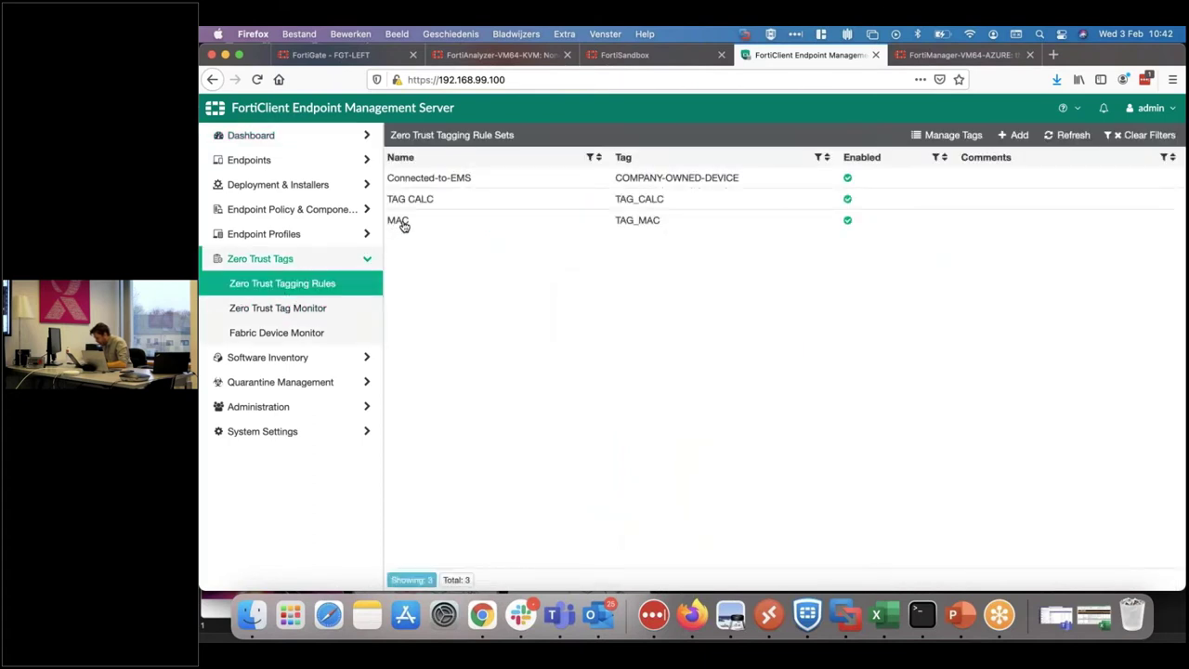
{"action": "left_click", "coordinate": [1011, 135]}
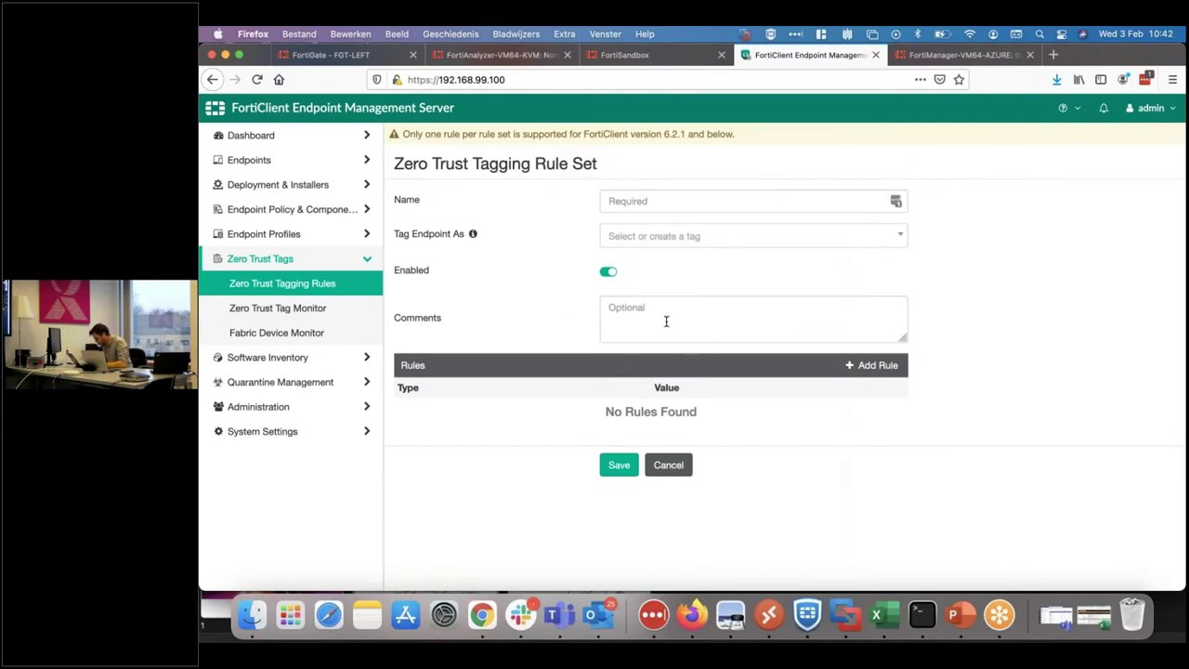
{"action": "left_click", "coordinate": [683, 236]}
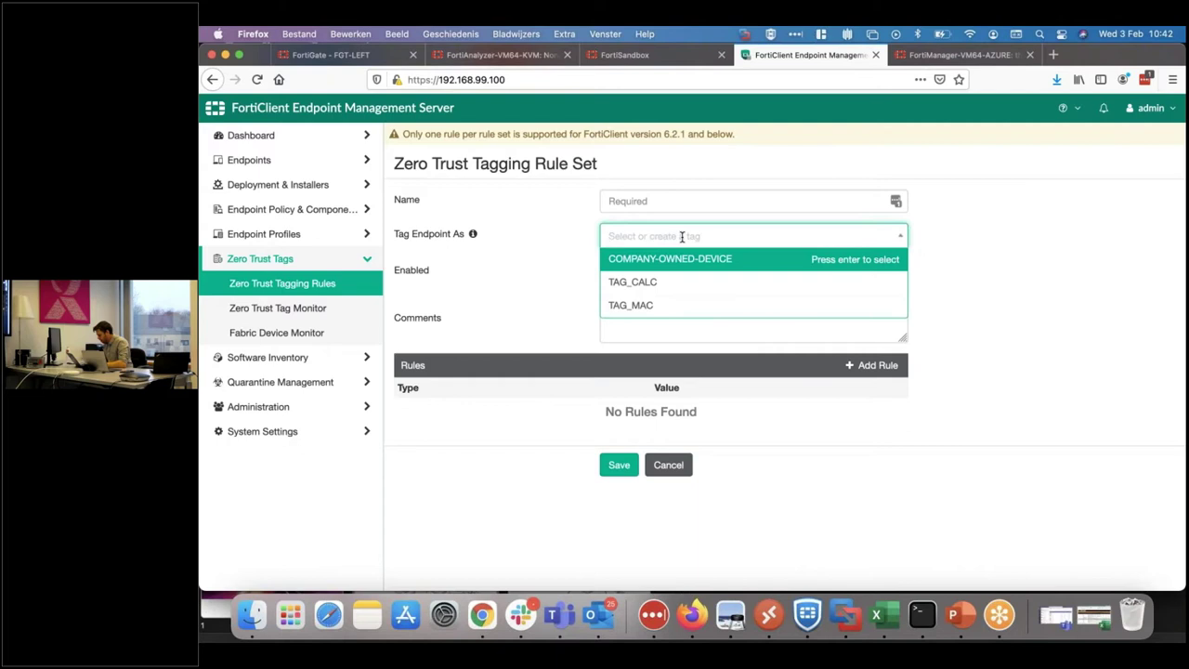
{"action": "type", "text": "test"}
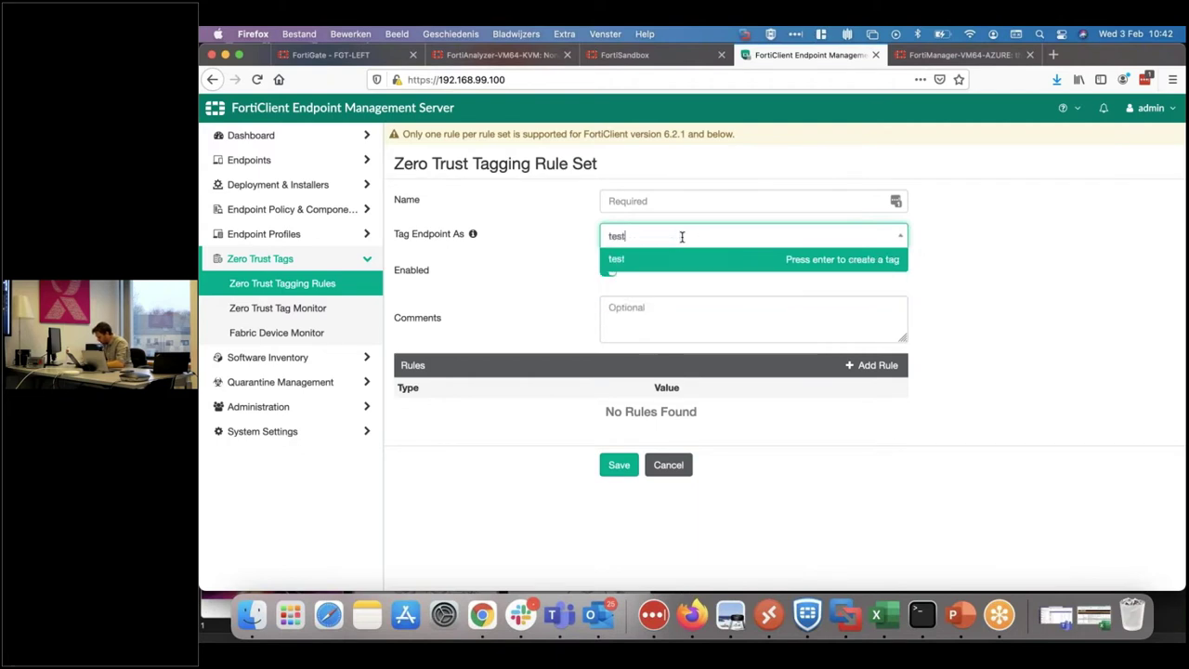
{"action": "key", "text": "Return"}
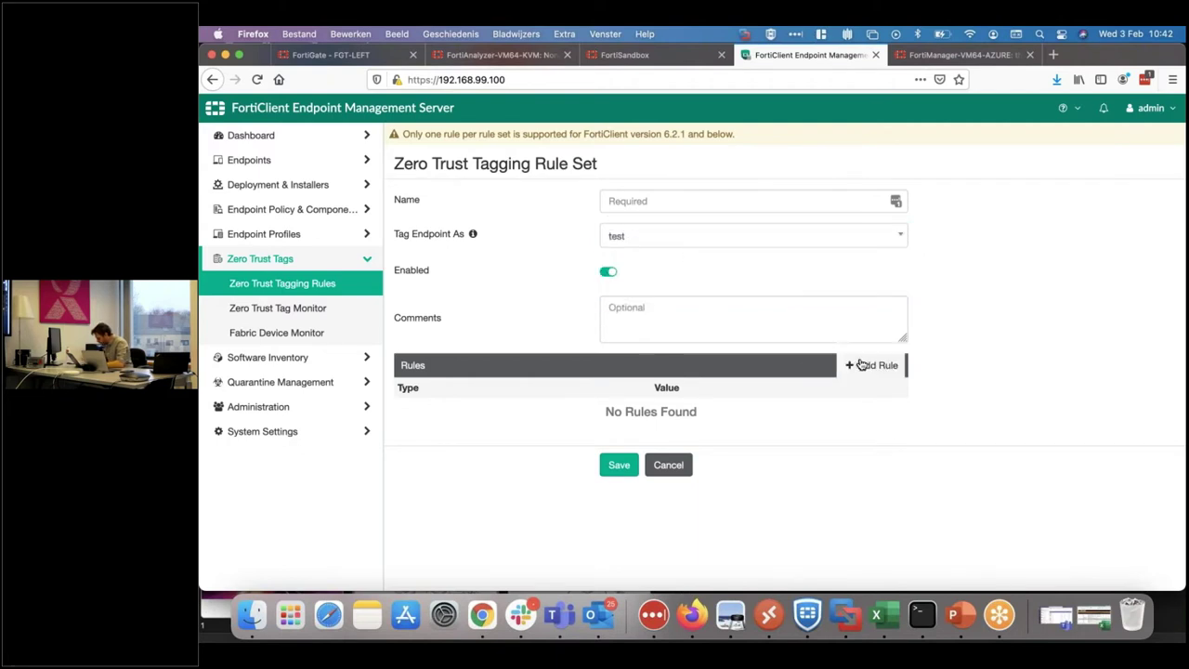
{"action": "left_click", "coordinate": [860, 364]}
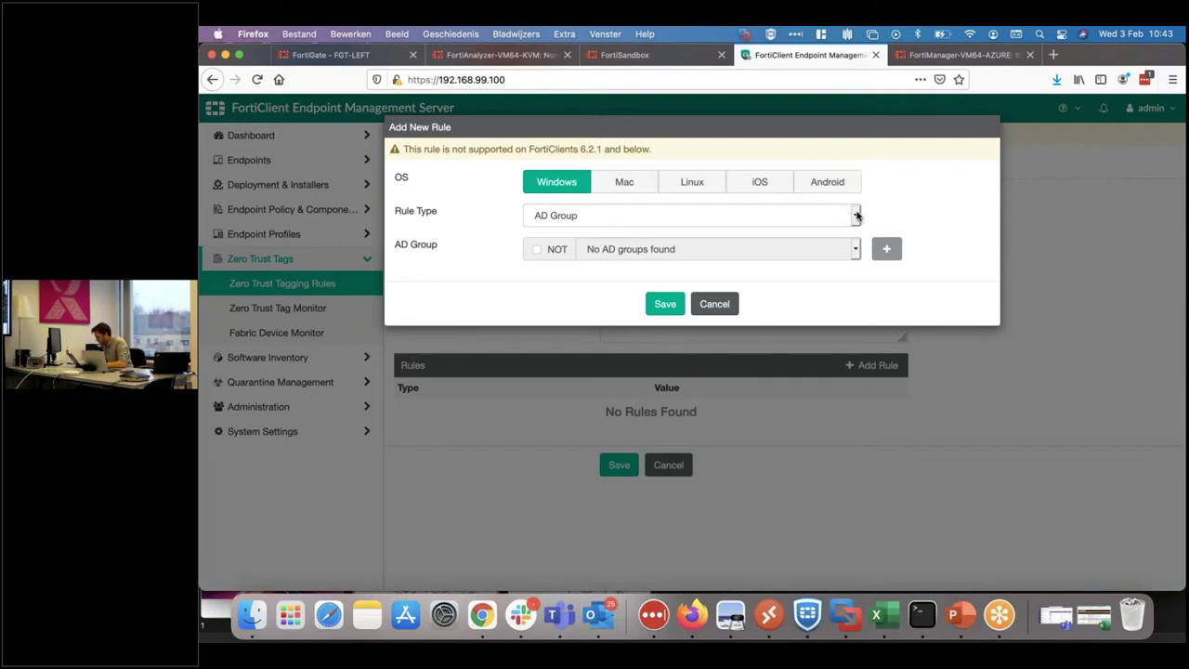
Step: Browse the Windows rule types and switch the rule between macOS, Linux and iOS
{"action": "left_click", "coordinate": [856, 216]}
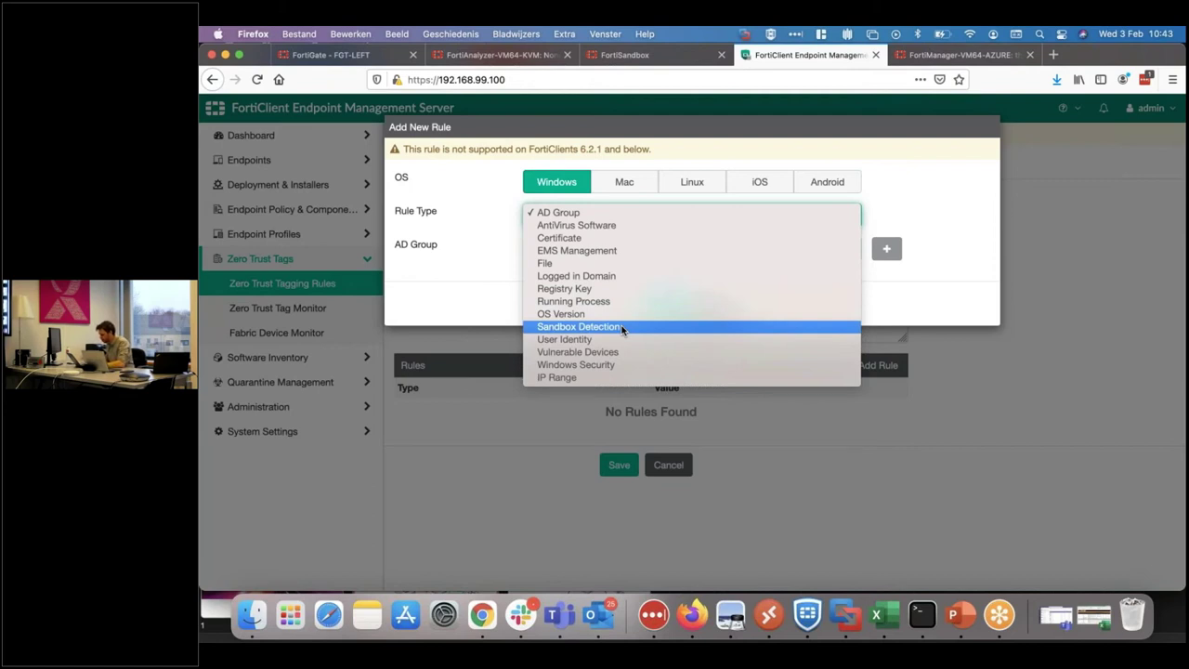
{"action": "left_click", "coordinate": [635, 184]}
{"action": "left_click", "coordinate": [634, 183]}
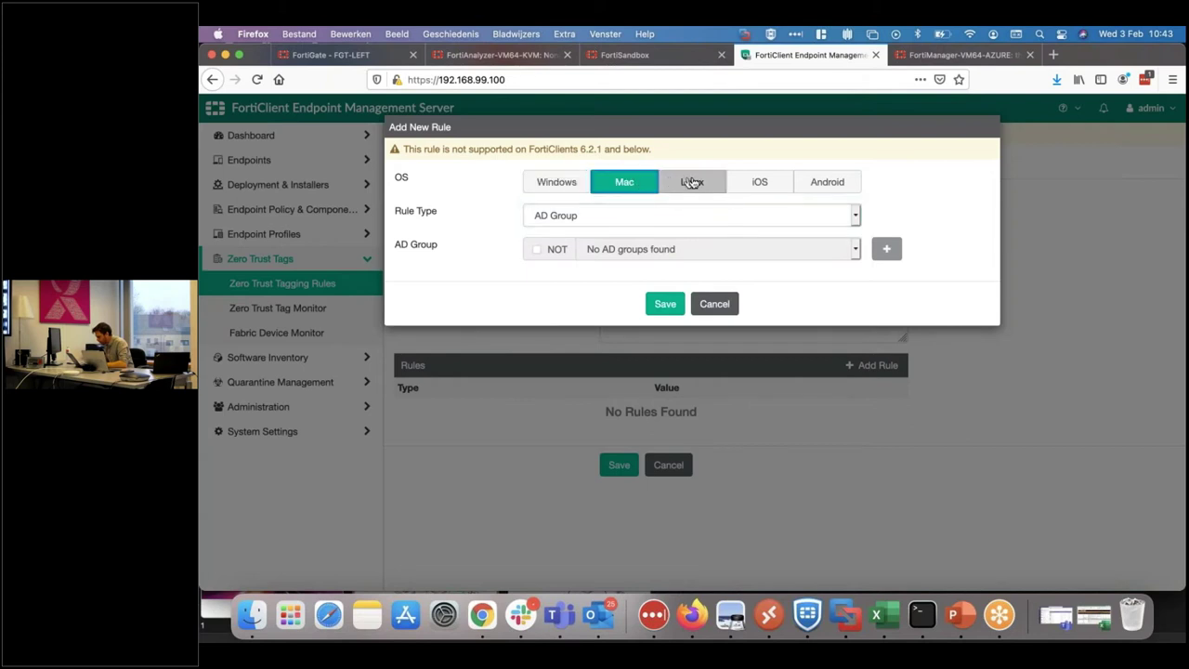
{"action": "left_click", "coordinate": [693, 183]}
{"action": "left_click", "coordinate": [775, 183]}
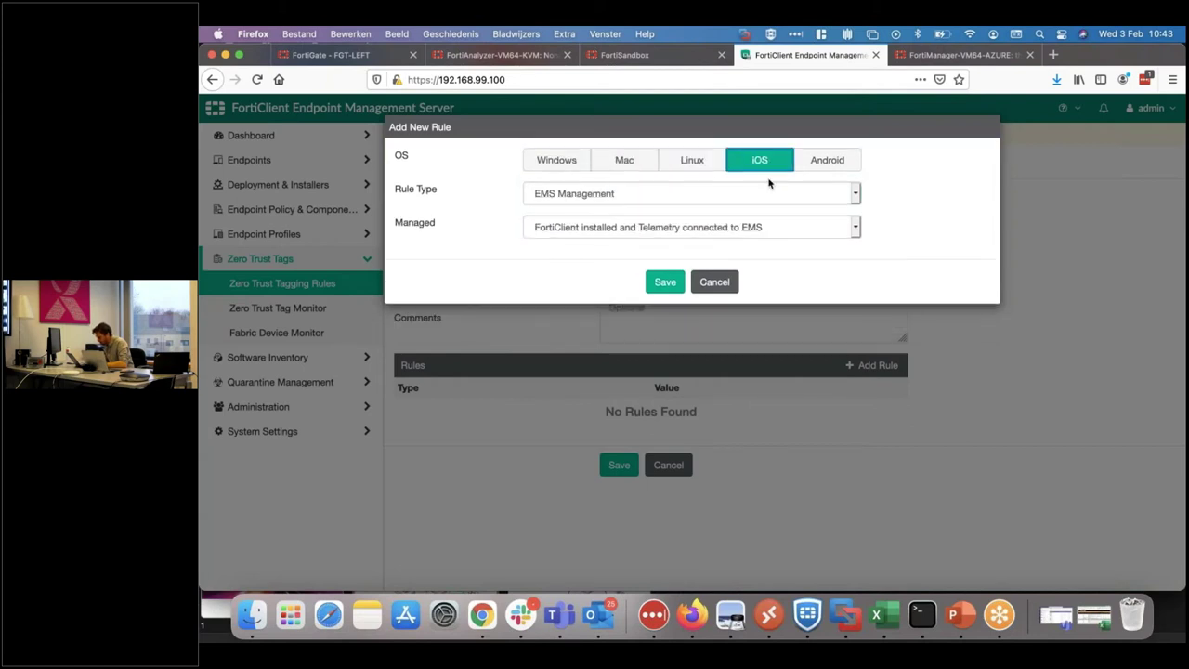
Step: Check the iOS and Android rule types, then cancel the new rule
{"action": "left_click", "coordinate": [857, 195]}
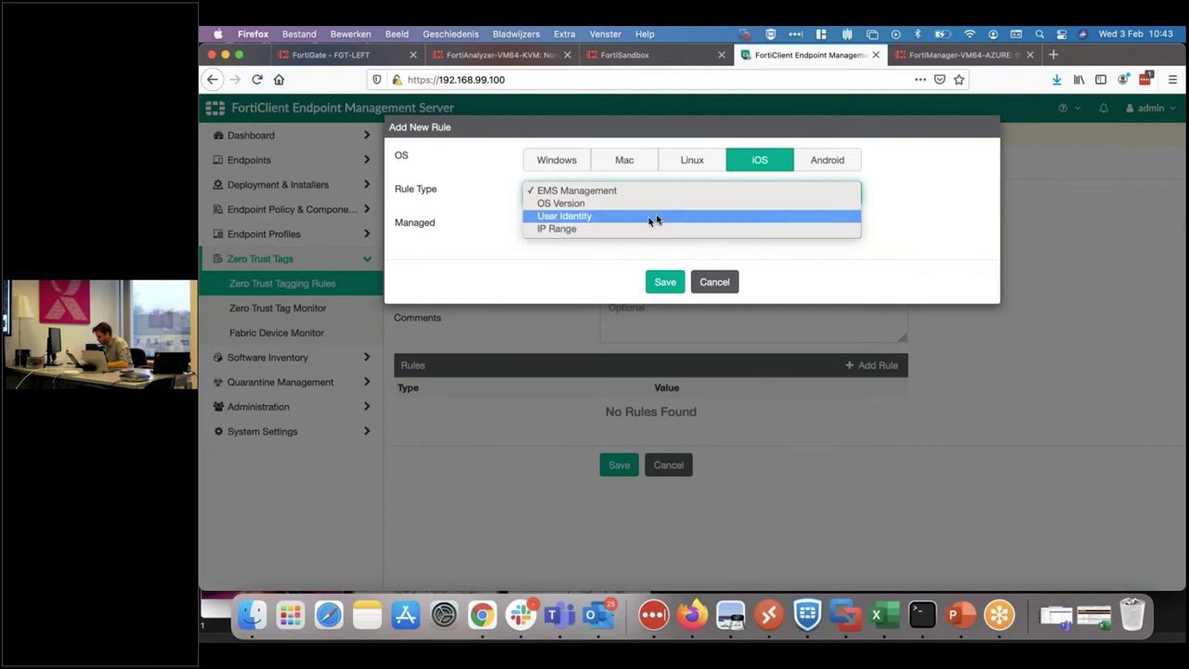
{"action": "left_click", "coordinate": [819, 167]}
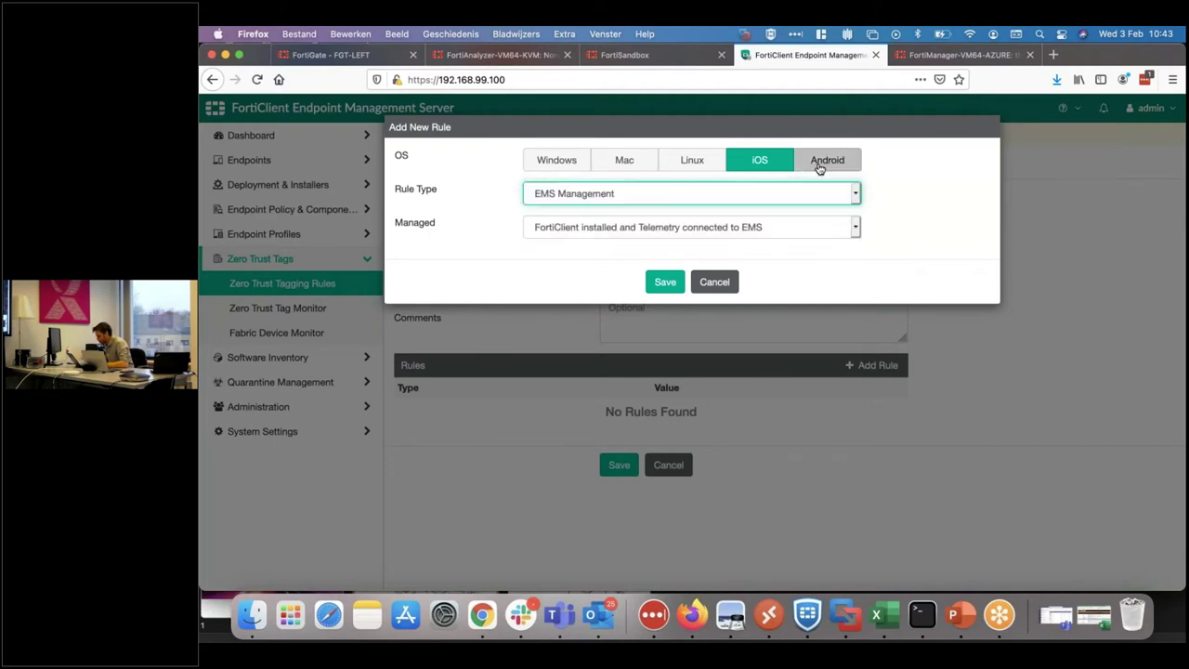
{"action": "left_click", "coordinate": [823, 169]}
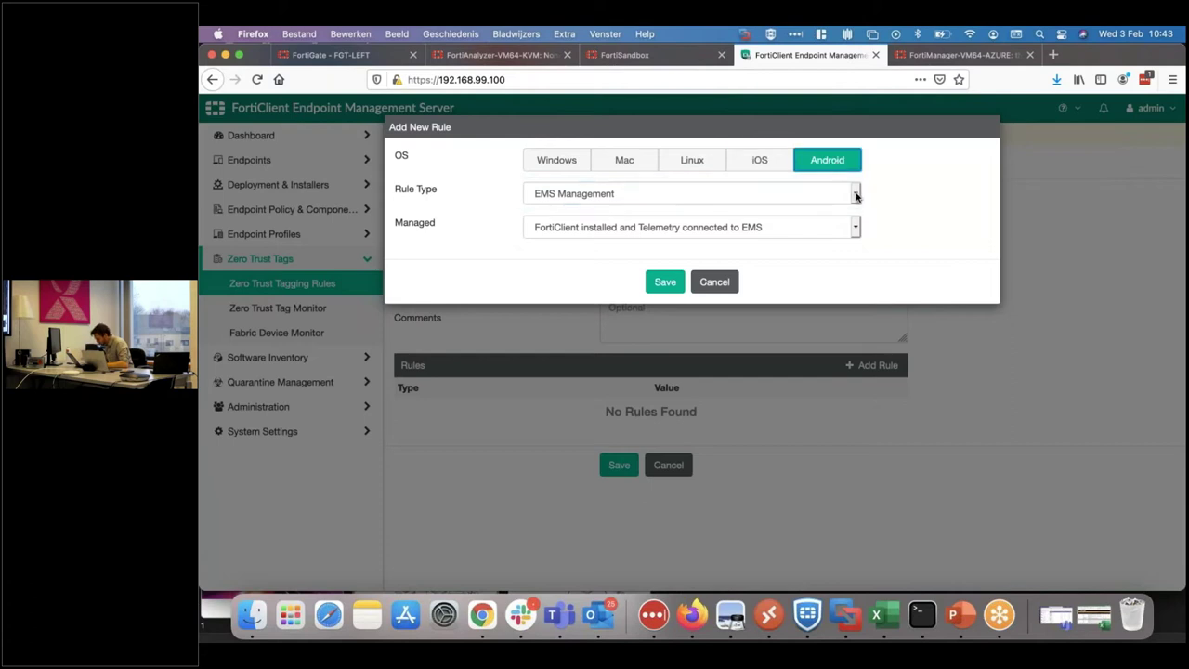
{"action": "left_click", "coordinate": [848, 192]}
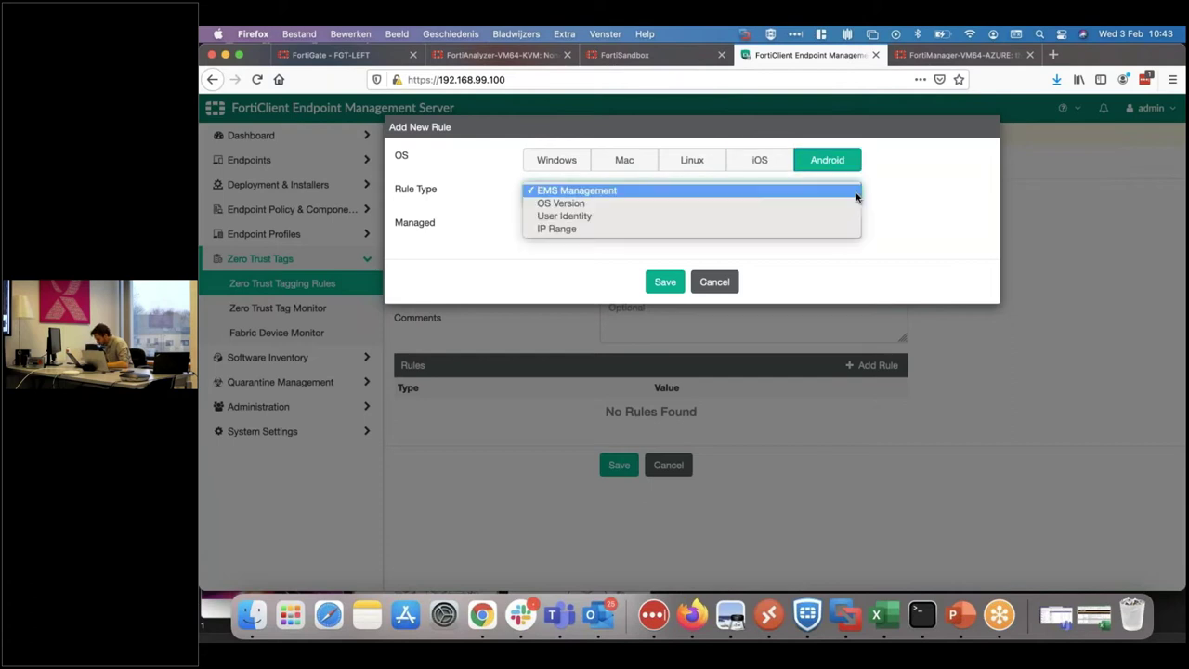
{"action": "left_click", "coordinate": [767, 261]}
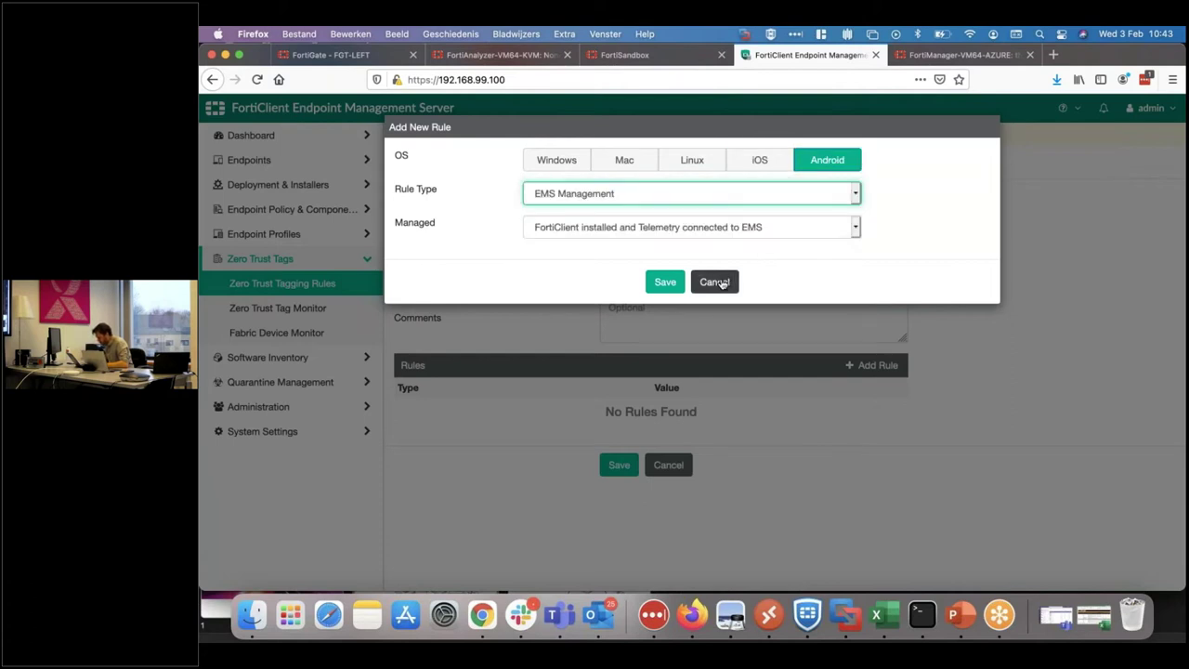
{"action": "left_click", "coordinate": [715, 282]}
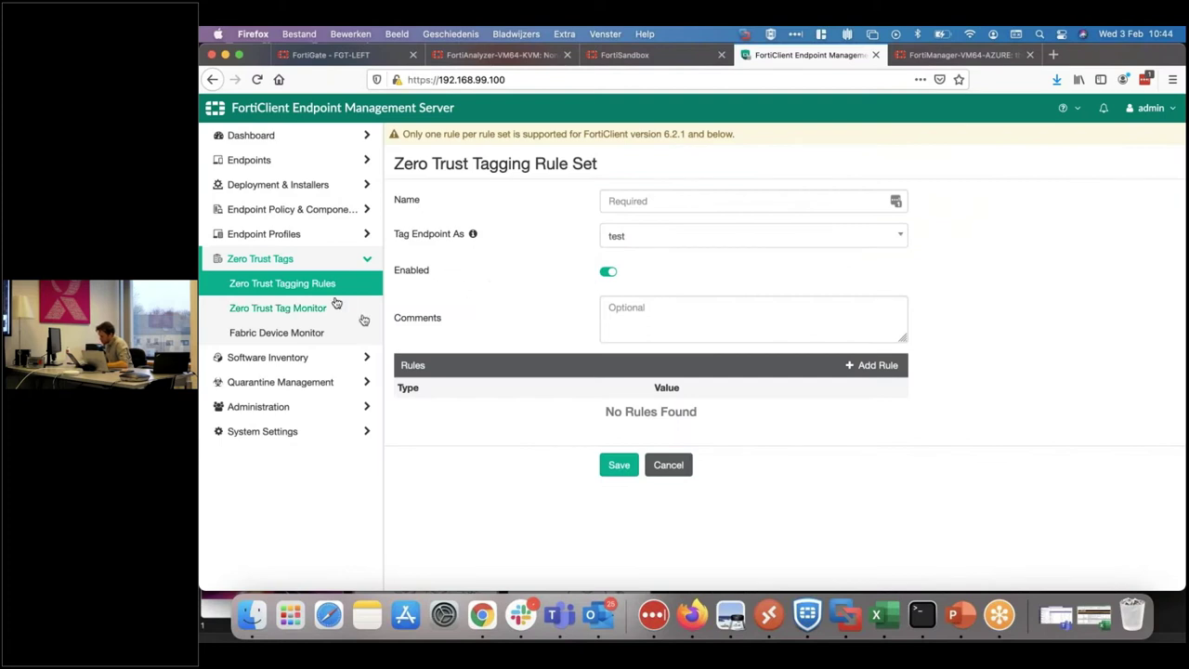
Step: Check the two COMPANY-OWNED-DEVICE endpoints in Zero Trust Tag Monitor, then list endpoint profiles
{"action": "left_click", "coordinate": [290, 318]}
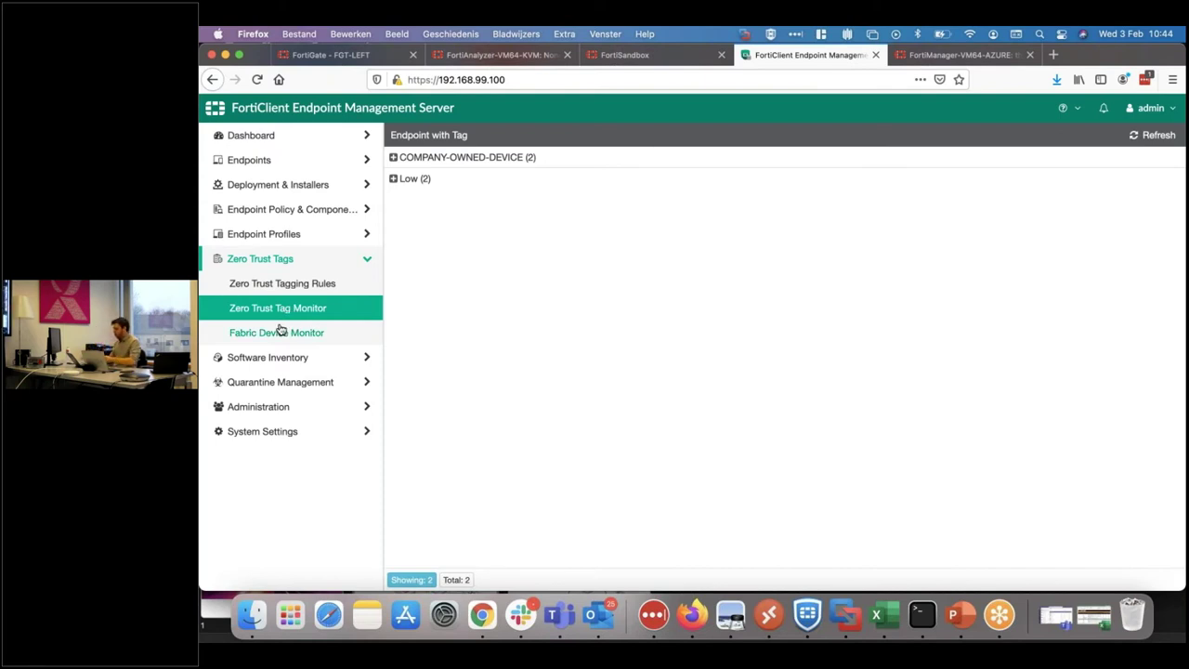
{"action": "left_click", "coordinate": [394, 164]}
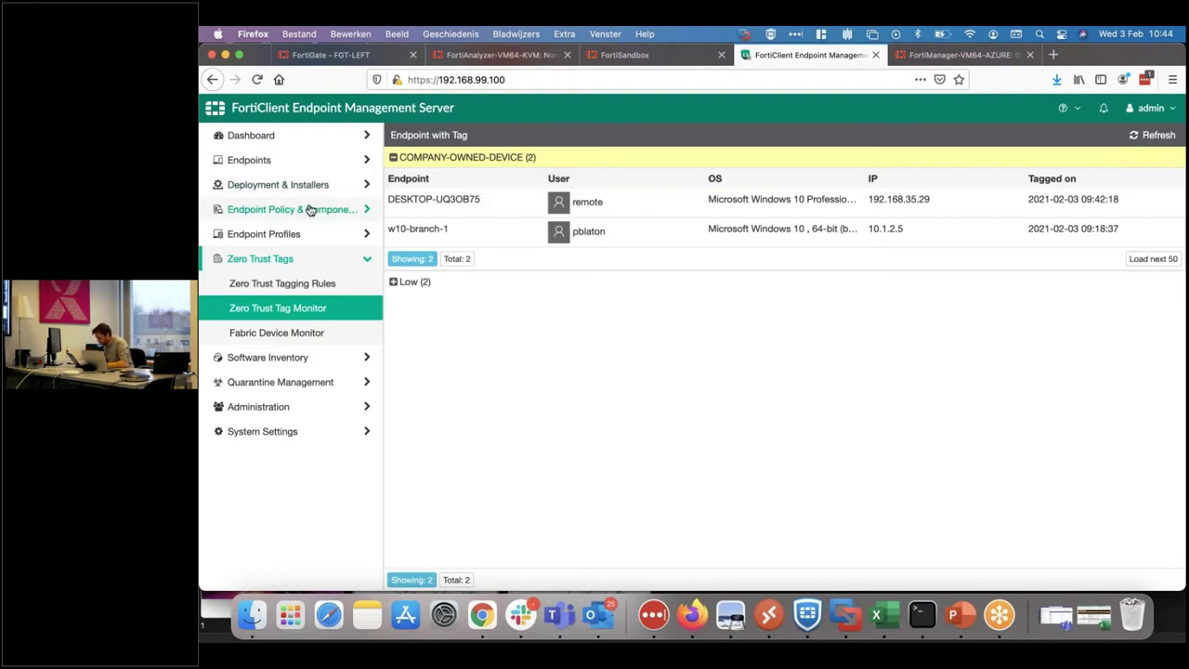
{"action": "left_click", "coordinate": [299, 234]}
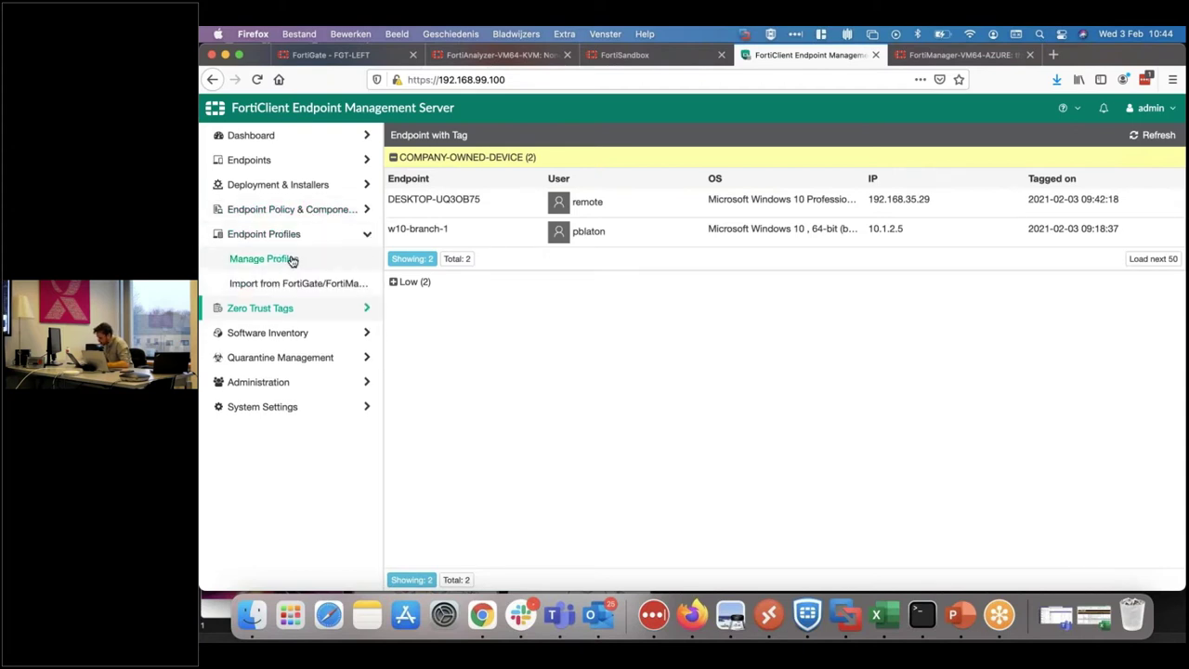
{"action": "left_click", "coordinate": [292, 260]}
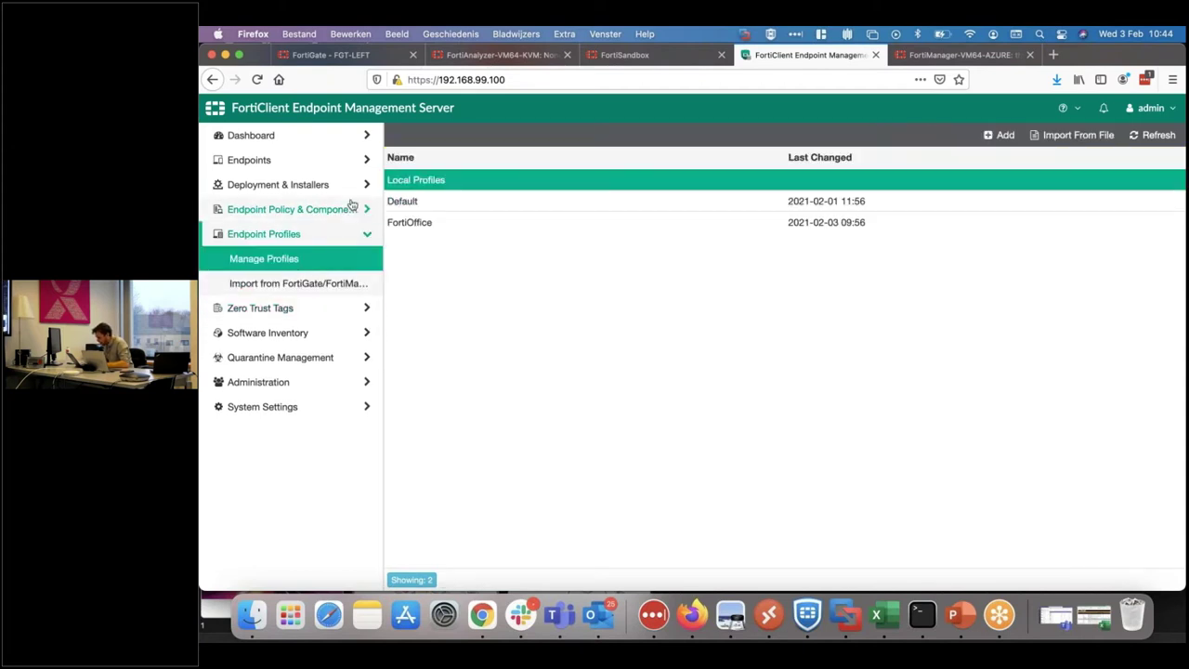
Step: Edit the FortiOffice profile and review its Sandbox, Web Filter, Application Firewall and VPN settings
{"action": "left_click", "coordinate": [430, 227]}
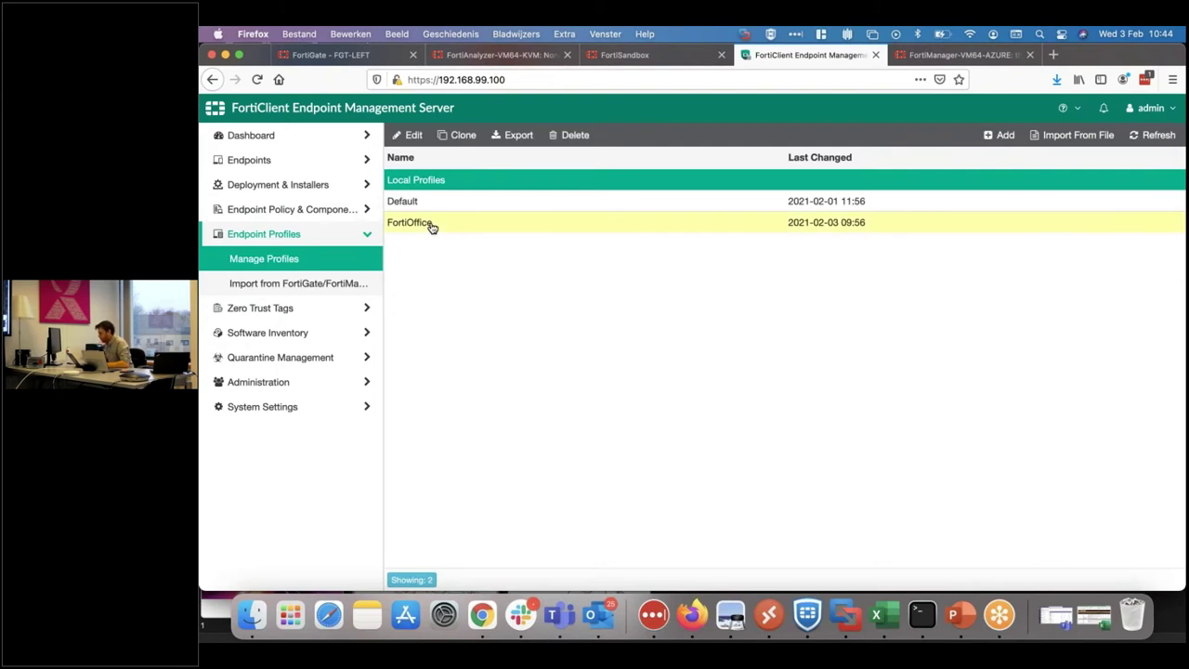
{"action": "left_click", "coordinate": [411, 137]}
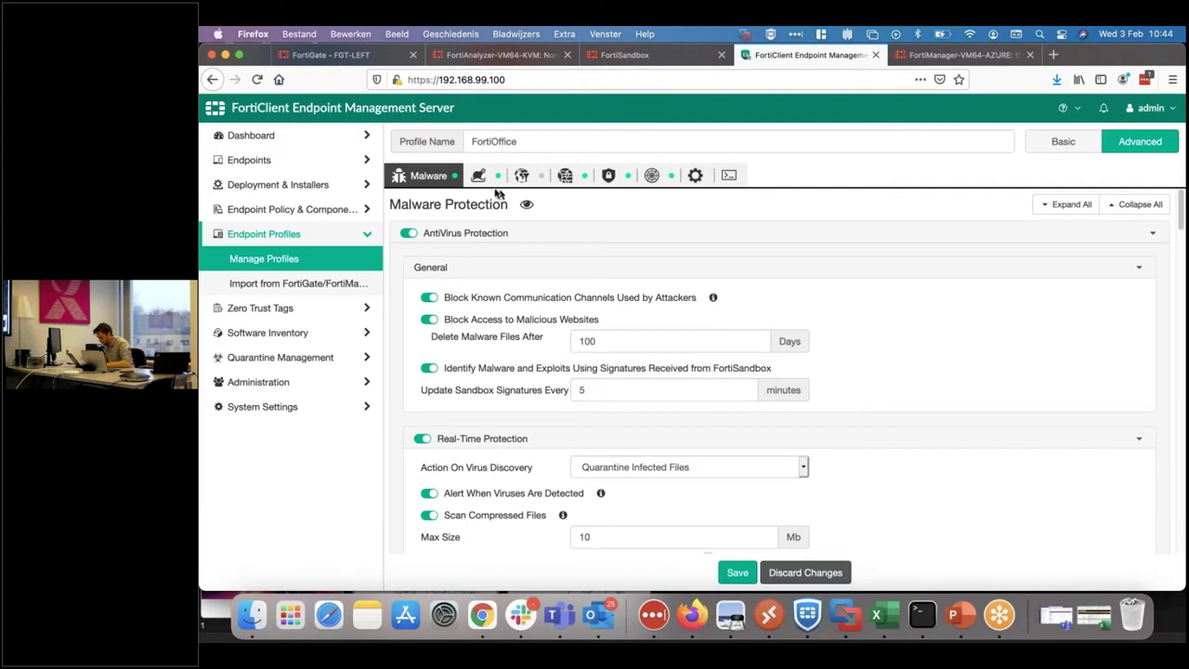
{"action": "left_click", "coordinate": [484, 179]}
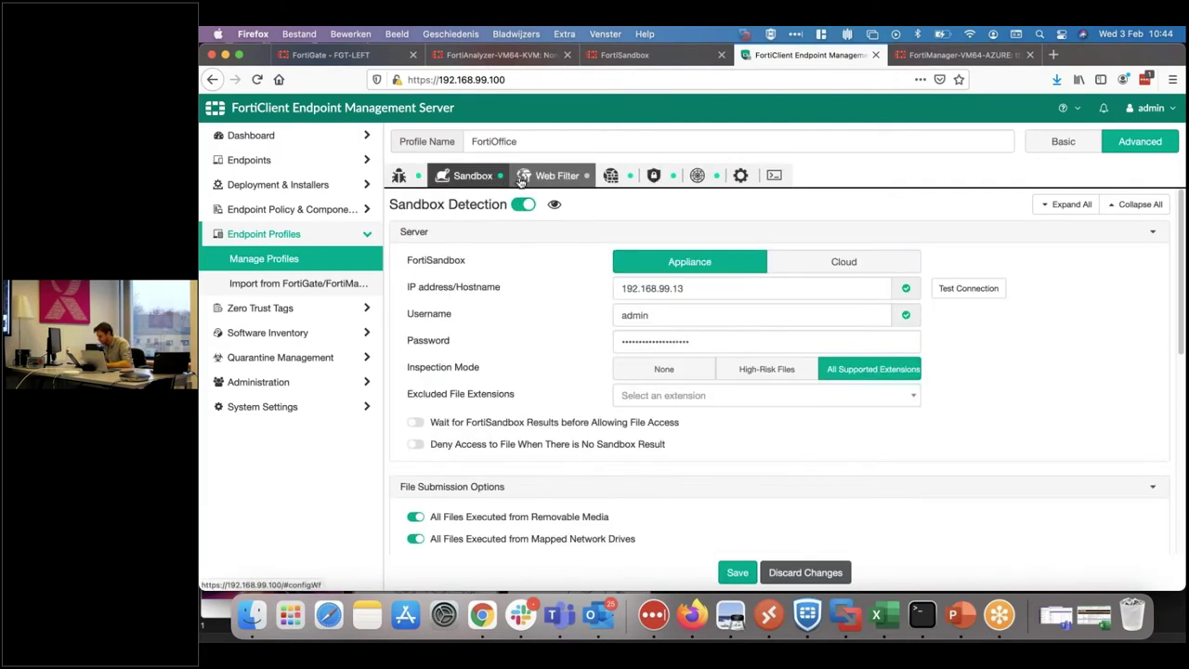
{"action": "left_click", "coordinate": [525, 177]}
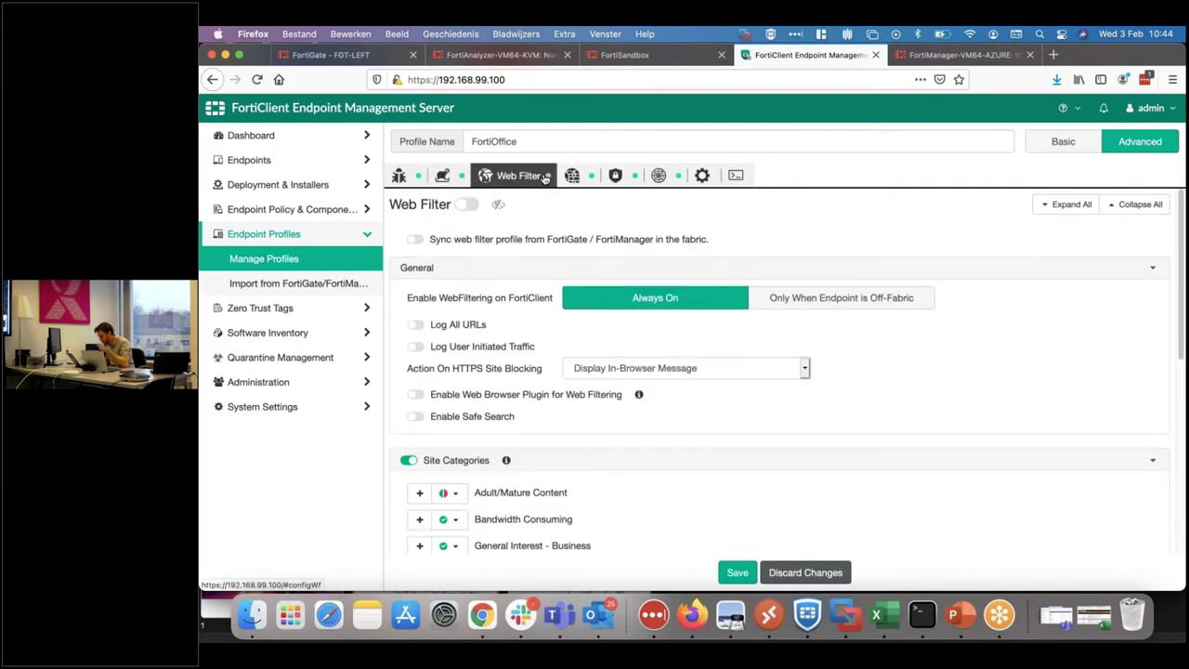
{"action": "left_click", "coordinate": [600, 179]}
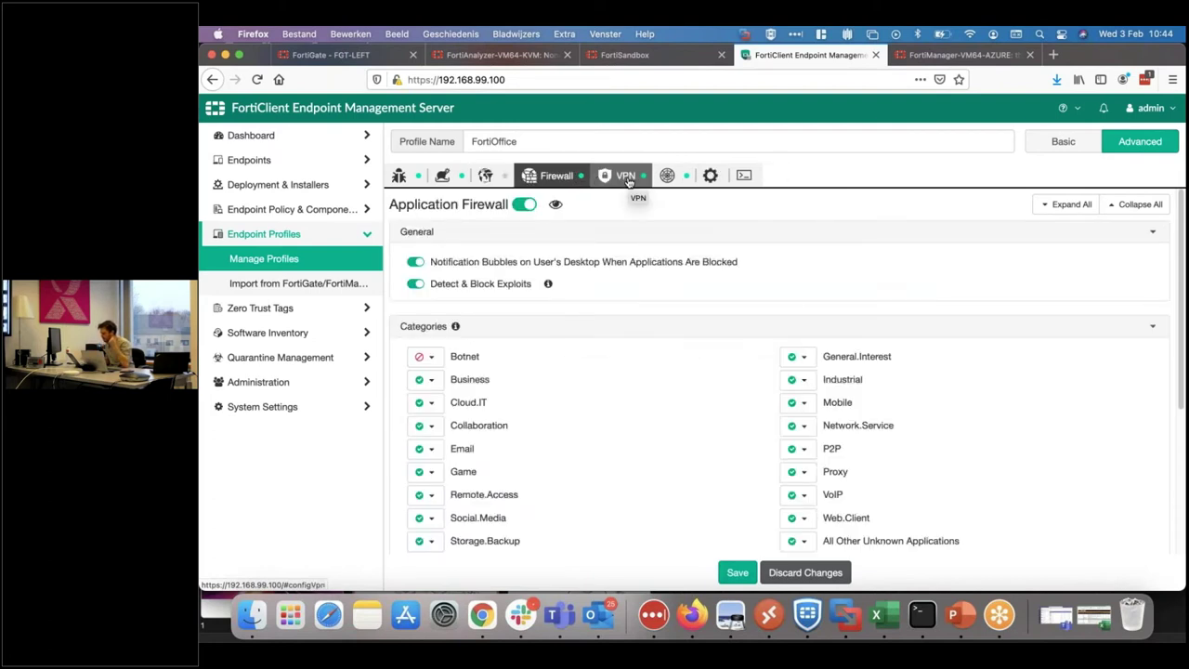
{"action": "left_click", "coordinate": [628, 179]}
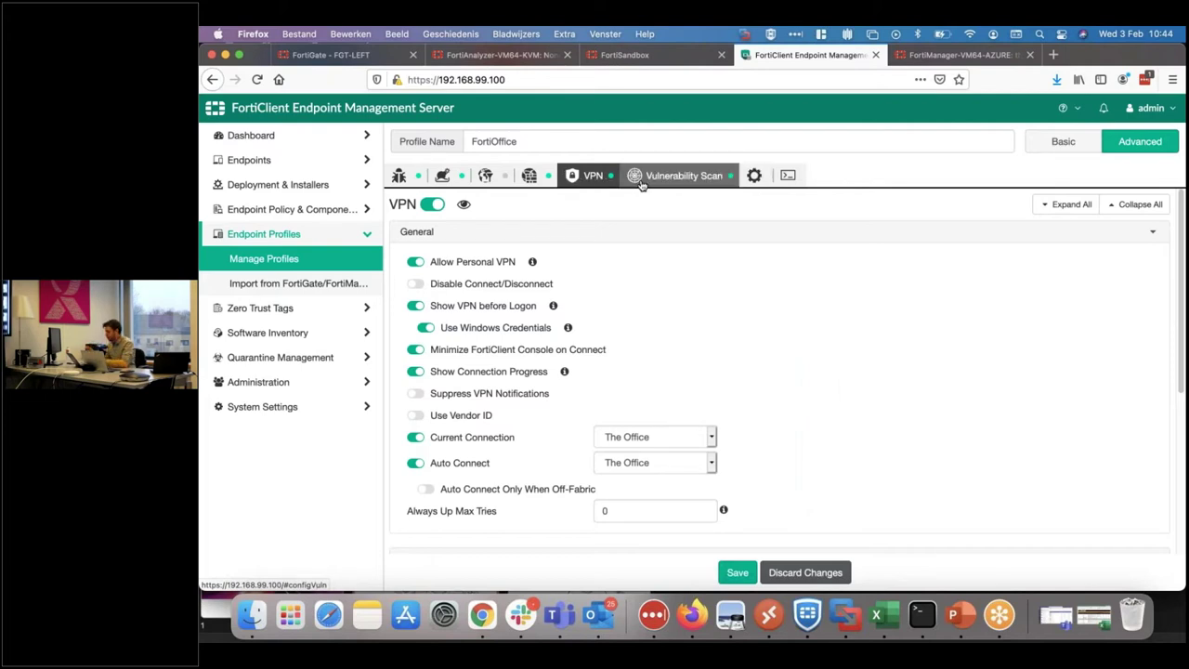
Step: Display the FortiOffice Vulnerability Scan settings: scan on signature and OS updates, Critical auto-patching
{"action": "scroll", "coordinate": [741, 289], "scroll_direction": "down", "scroll_amount": 5}
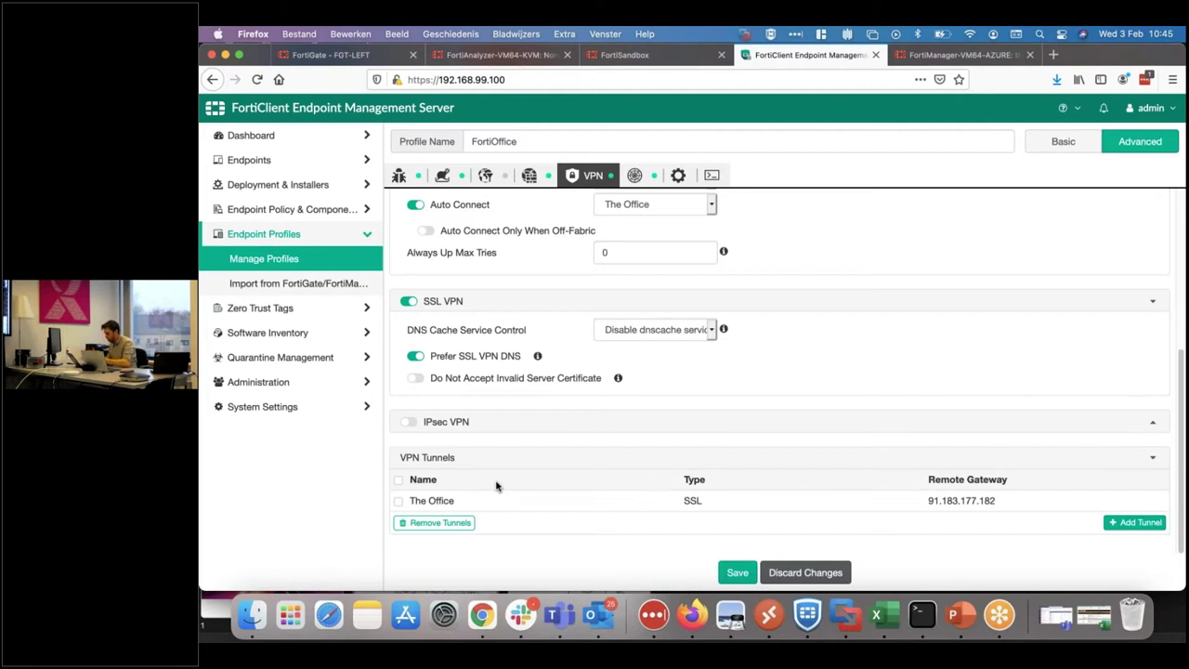
{"action": "scroll", "coordinate": [790, 307], "scroll_direction": "up", "scroll_amount": 3}
{"action": "scroll", "coordinate": [687, 241], "scroll_direction": "up", "scroll_amount": 3}
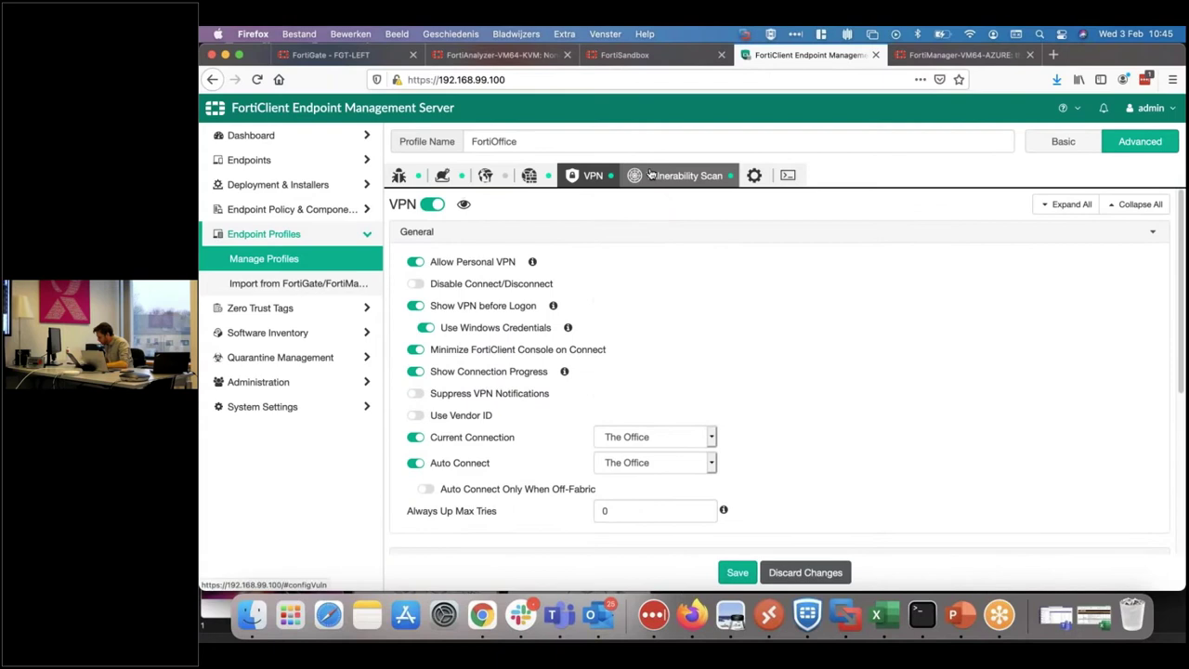
{"action": "left_click", "coordinate": [651, 175]}
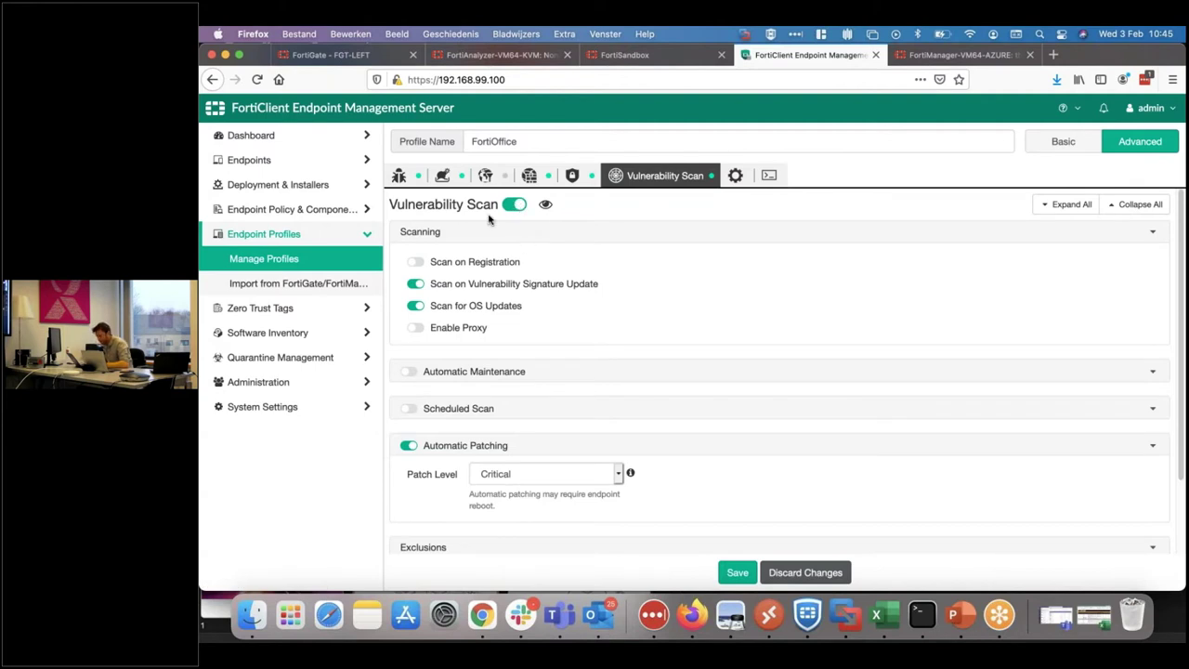
{"action": "scroll", "coordinate": [555, 295], "scroll_direction": "down", "scroll_amount": 2}
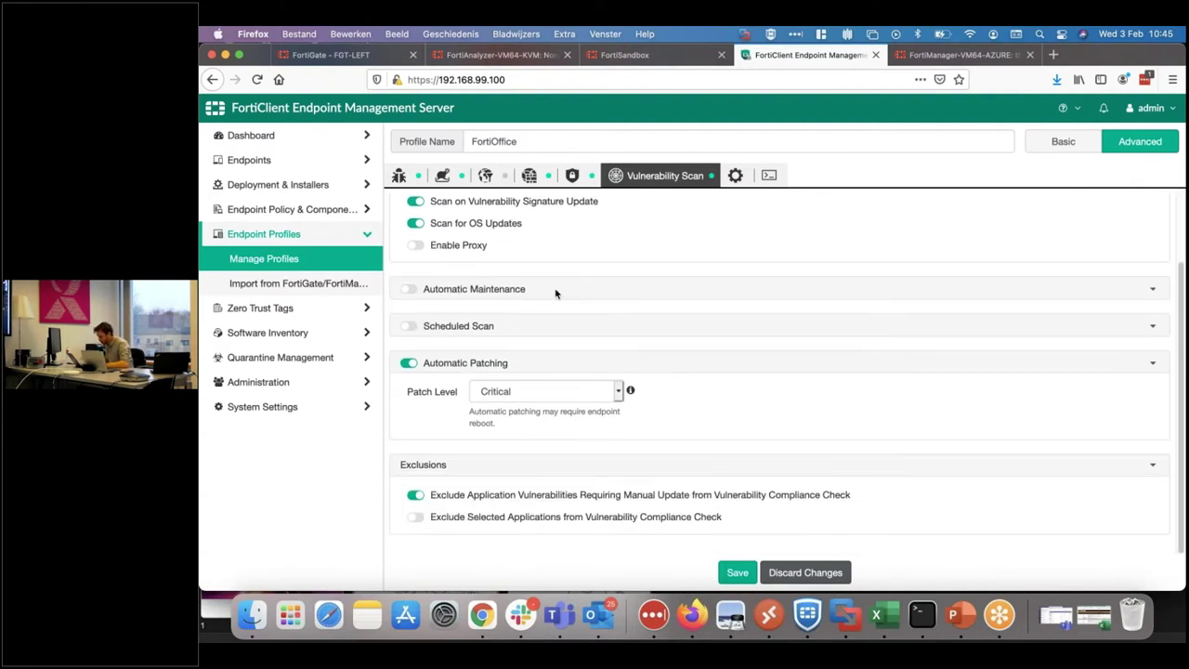
{"action": "scroll", "coordinate": [556, 294], "scroll_direction": "up", "scroll_amount": 2}
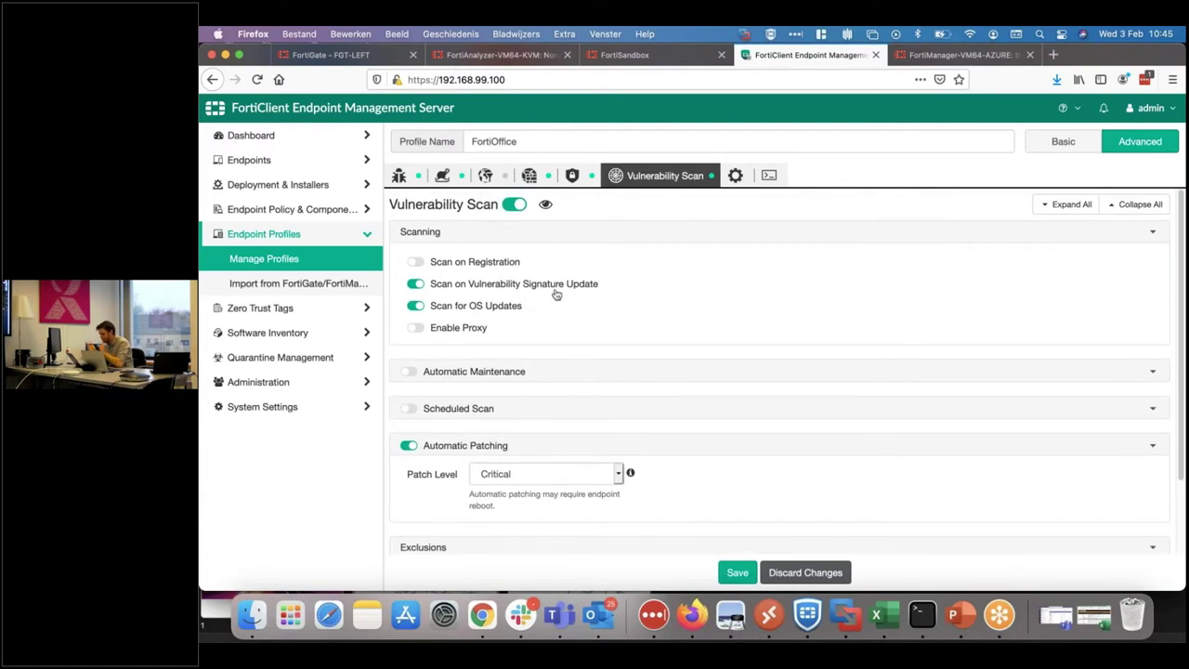
{"action": "scroll", "coordinate": [555, 295], "scroll_direction": "down", "scroll_amount": 2}
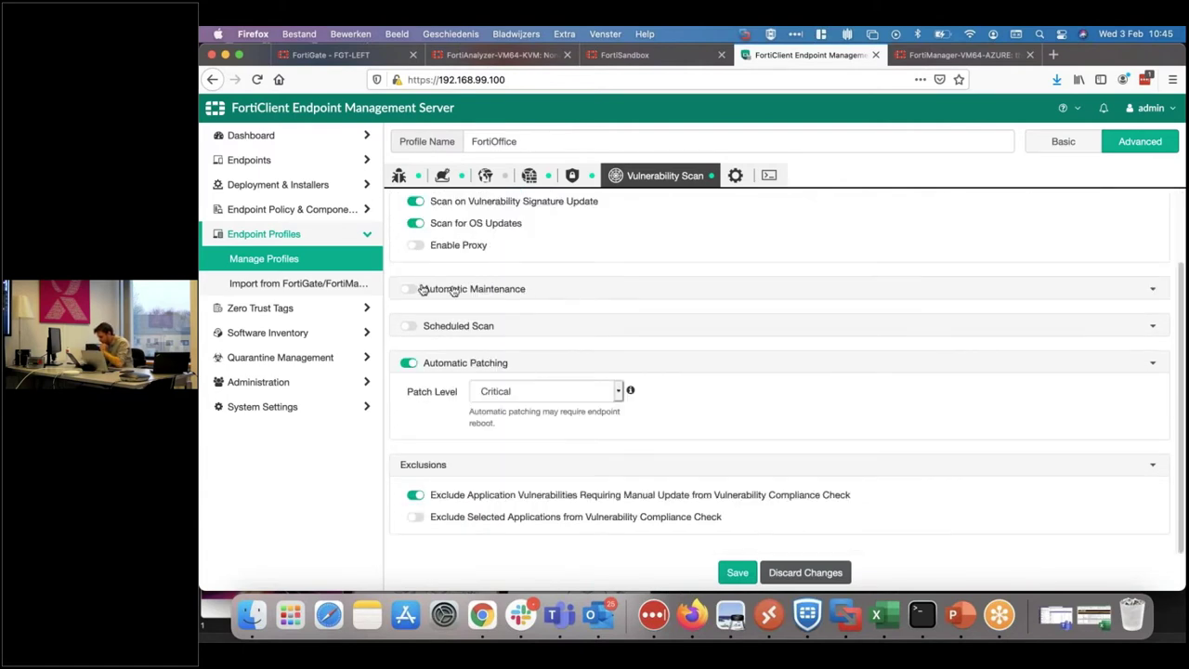
{"action": "left_click", "coordinate": [409, 290]}
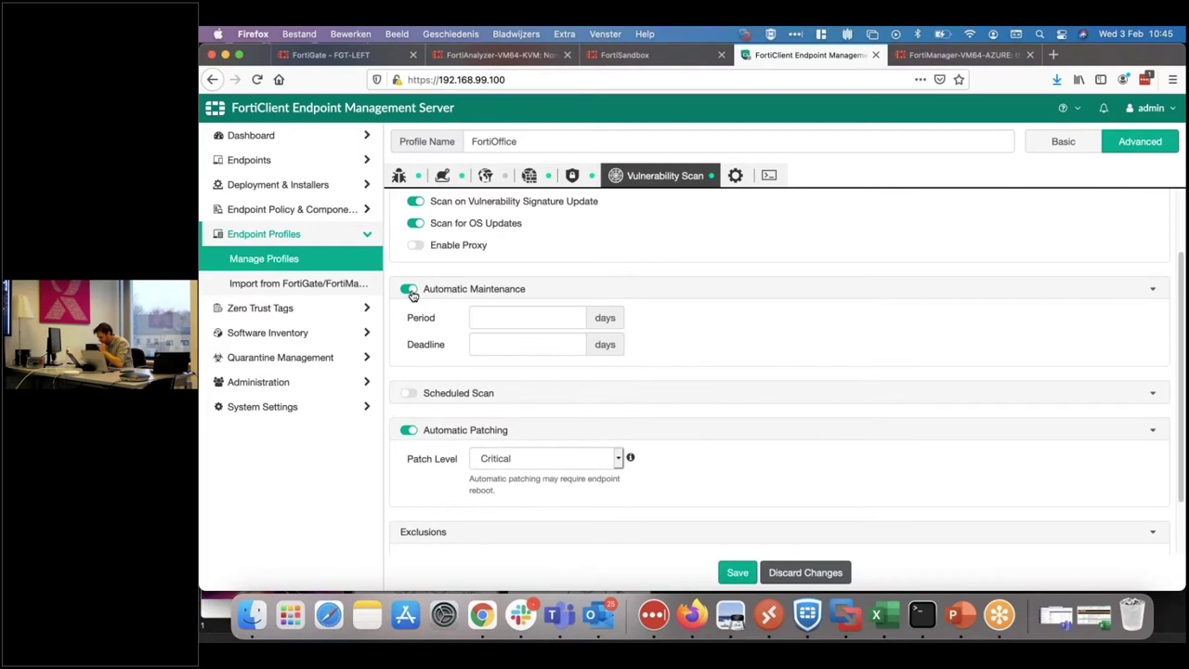
{"action": "left_click", "coordinate": [409, 289]}
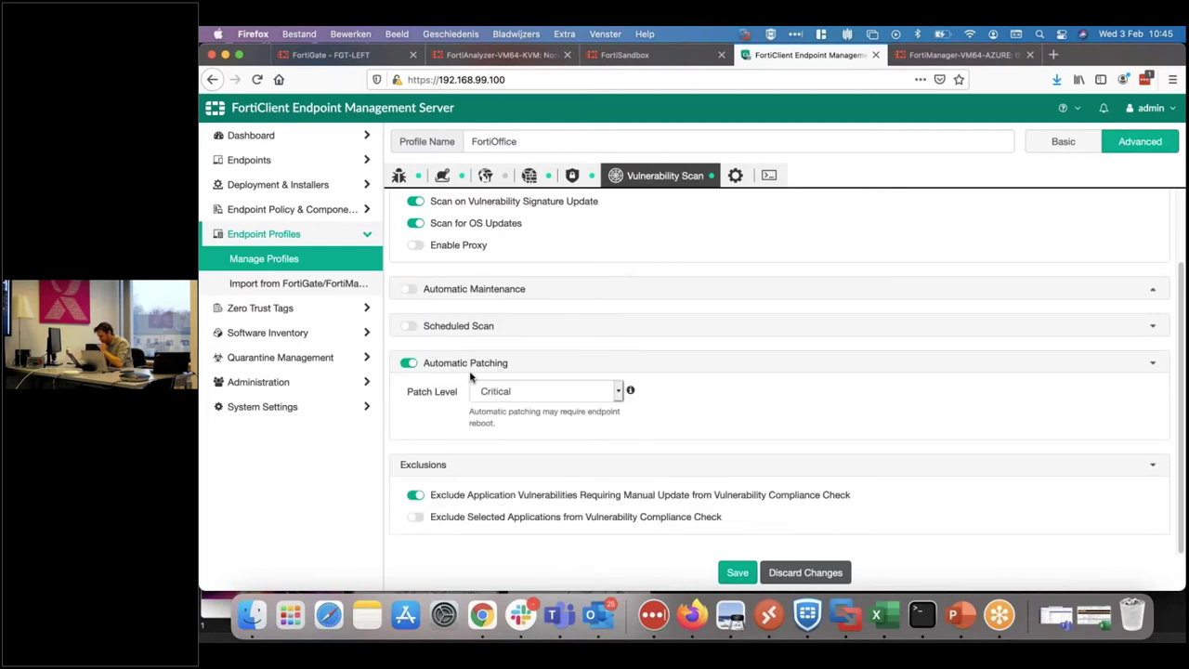
Step: Review the FortiOffice System Settings UI and Log sections: Info log level, logs uploaded to FortiAnalyzer
{"action": "left_click", "coordinate": [737, 178]}
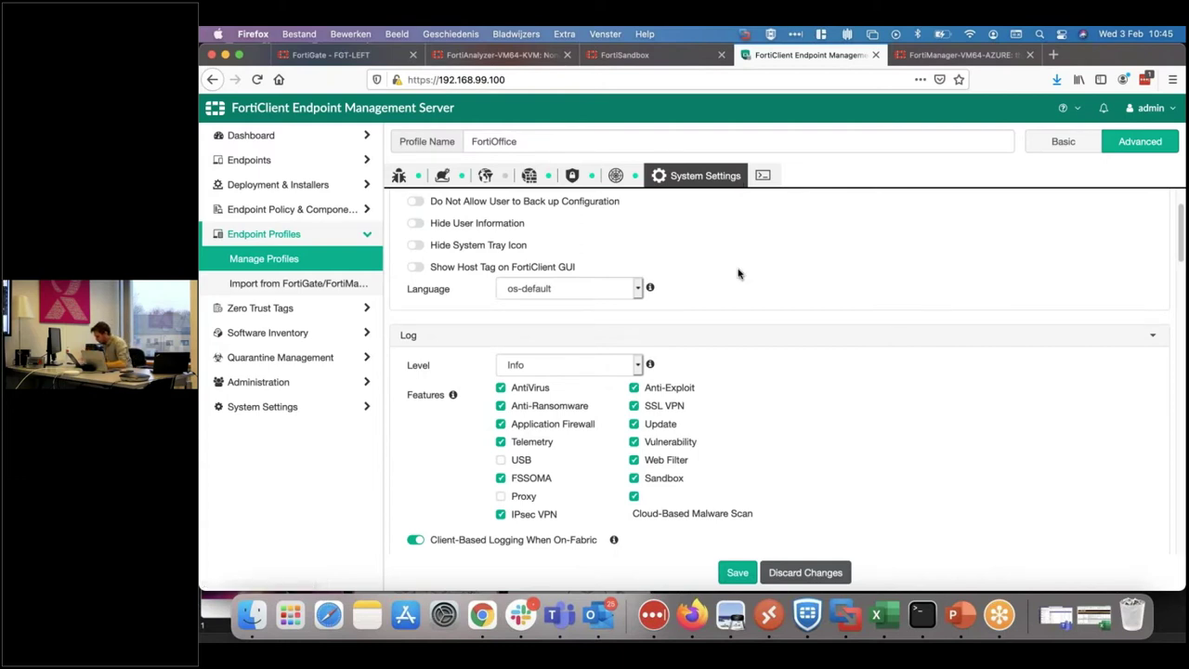
{"action": "scroll", "coordinate": [738, 273], "scroll_direction": "up", "scroll_amount": 1}
{"action": "scroll", "coordinate": [739, 274], "scroll_direction": "up", "scroll_amount": 2}
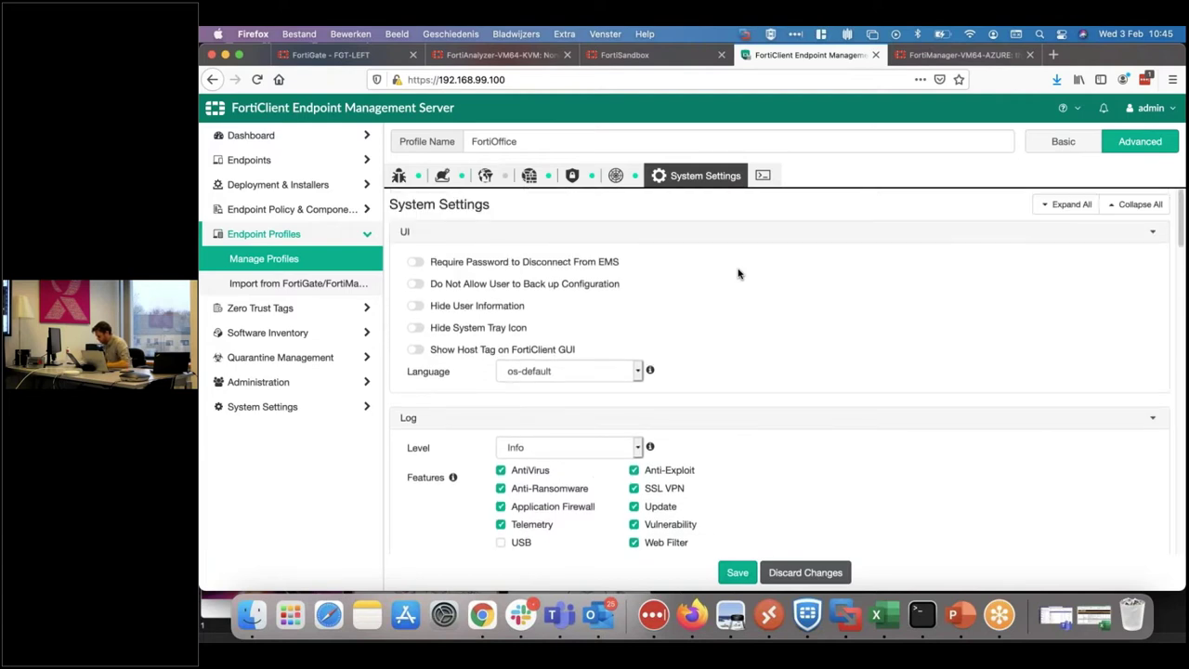
{"action": "scroll", "coordinate": [739, 273], "scroll_direction": "down", "scroll_amount": 5}
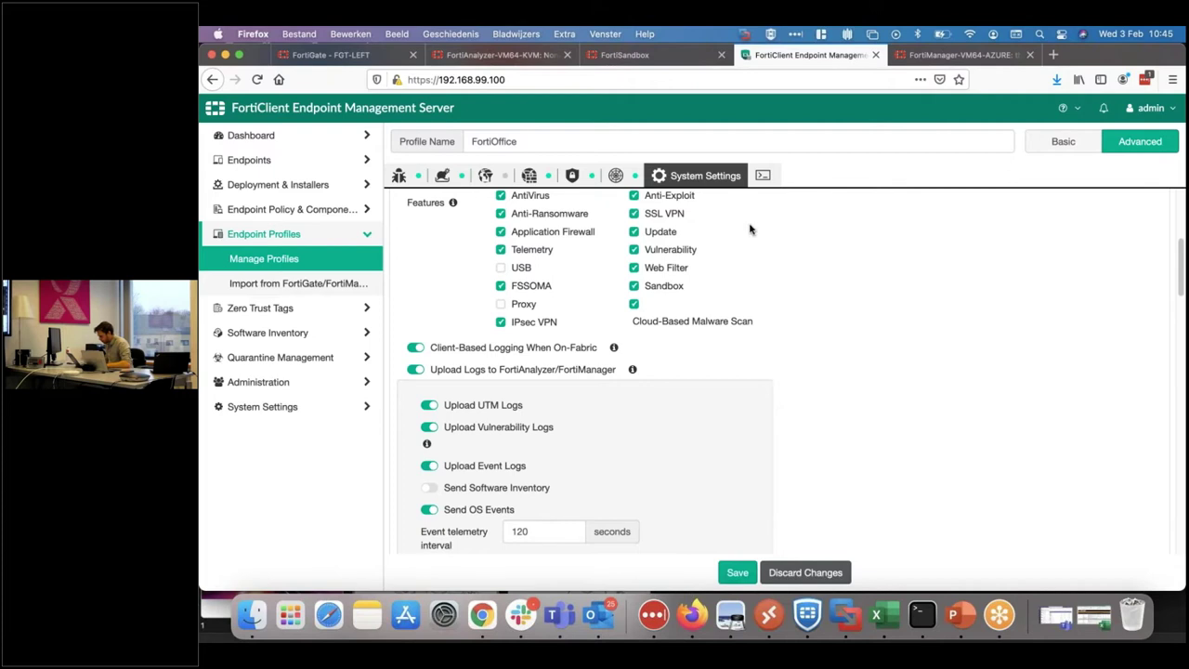
{"action": "scroll", "coordinate": [751, 230], "scroll_direction": "up", "scroll_amount": 1}
{"action": "scroll", "coordinate": [751, 230], "scroll_direction": "up", "scroll_amount": 3}
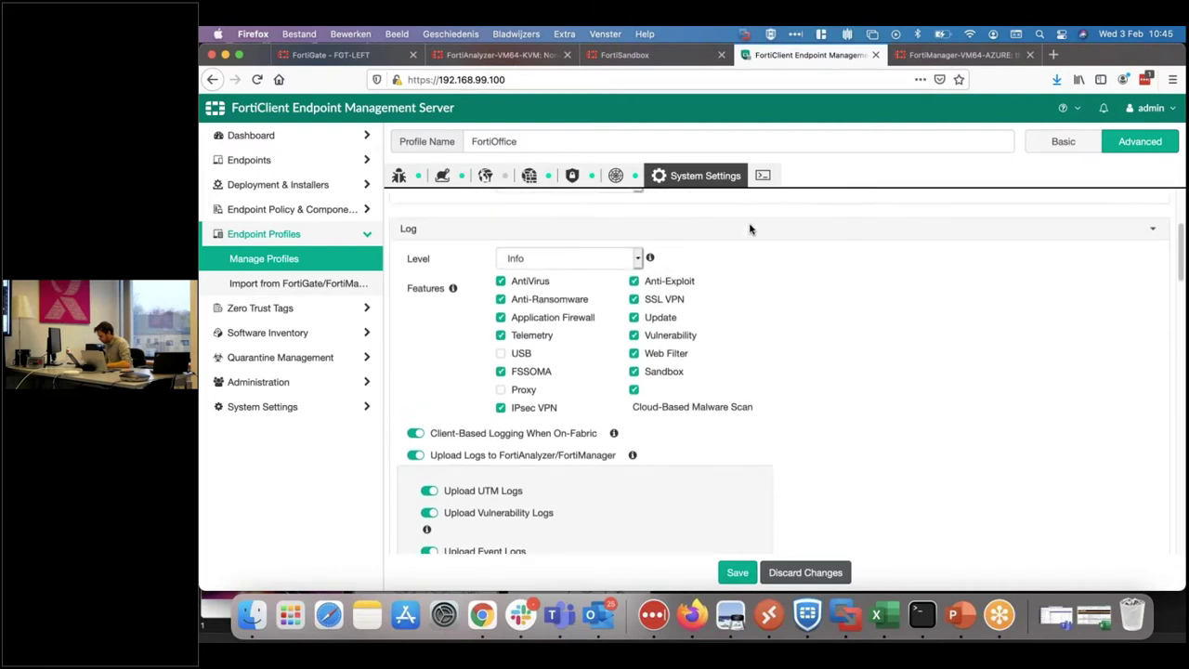
Step: Return to the FortiOffice VPN settings showing The Office as the auto-connect tunnel
{"action": "left_click", "coordinate": [573, 178]}
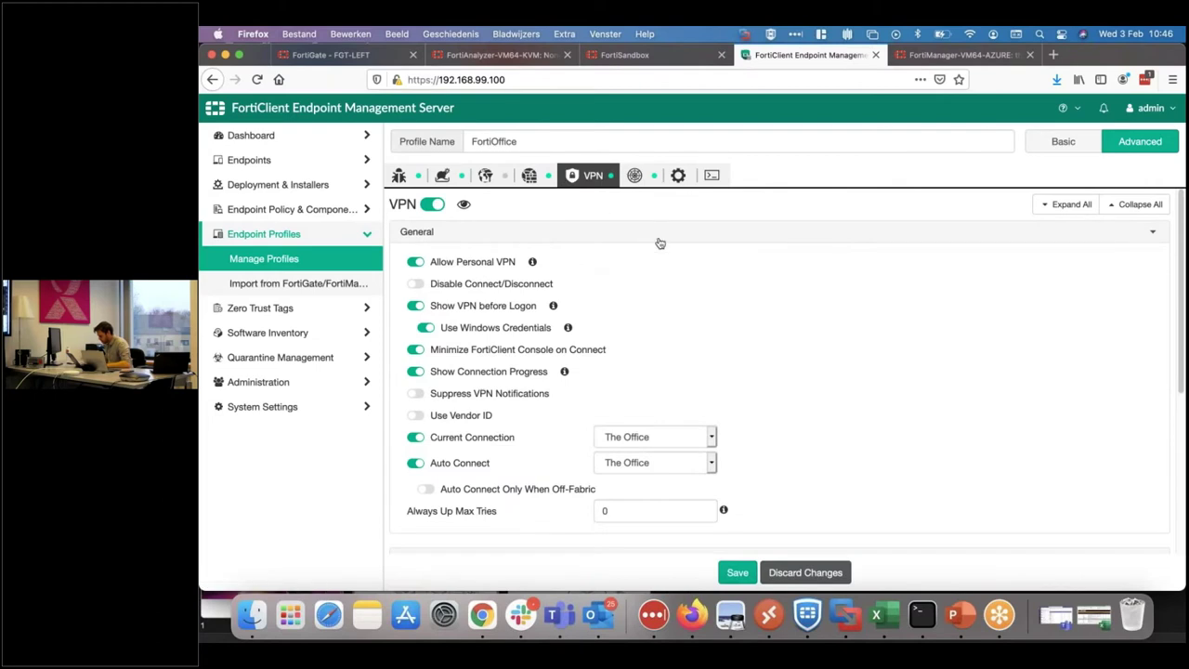
{"action": "scroll", "coordinate": [732, 305], "scroll_direction": "down", "scroll_amount": 1}
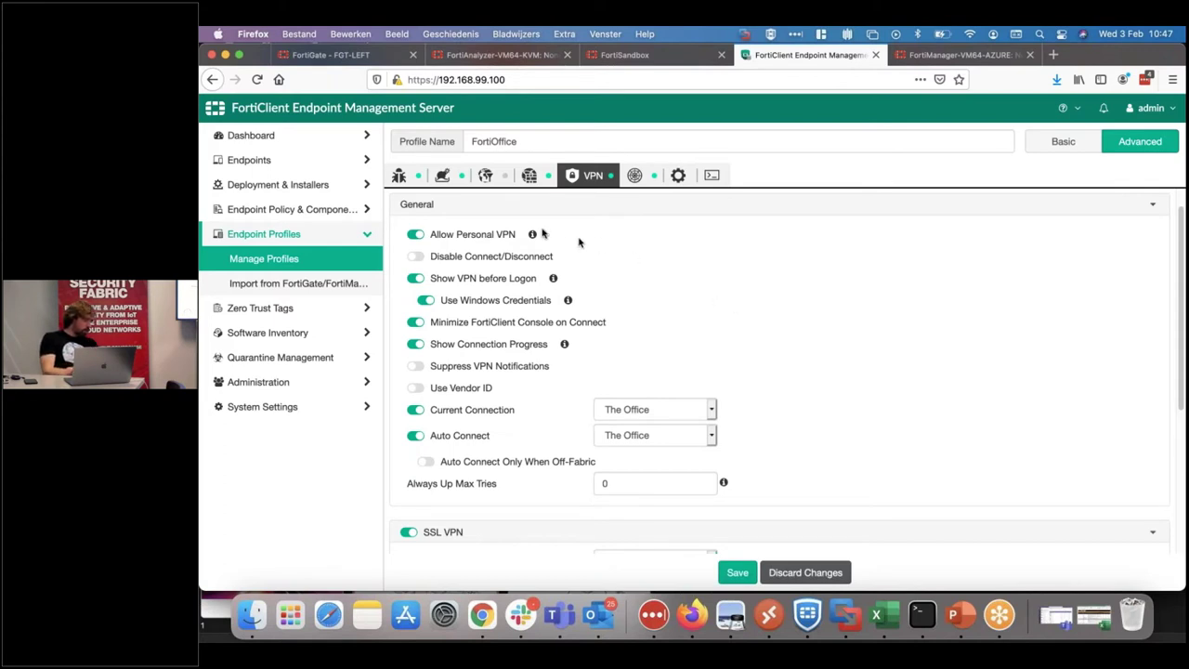
Step: Review the FortiOffice Web Filter's Always On setting, site categories, FortiGuard options and exclusion list
{"action": "left_click", "coordinate": [492, 182]}
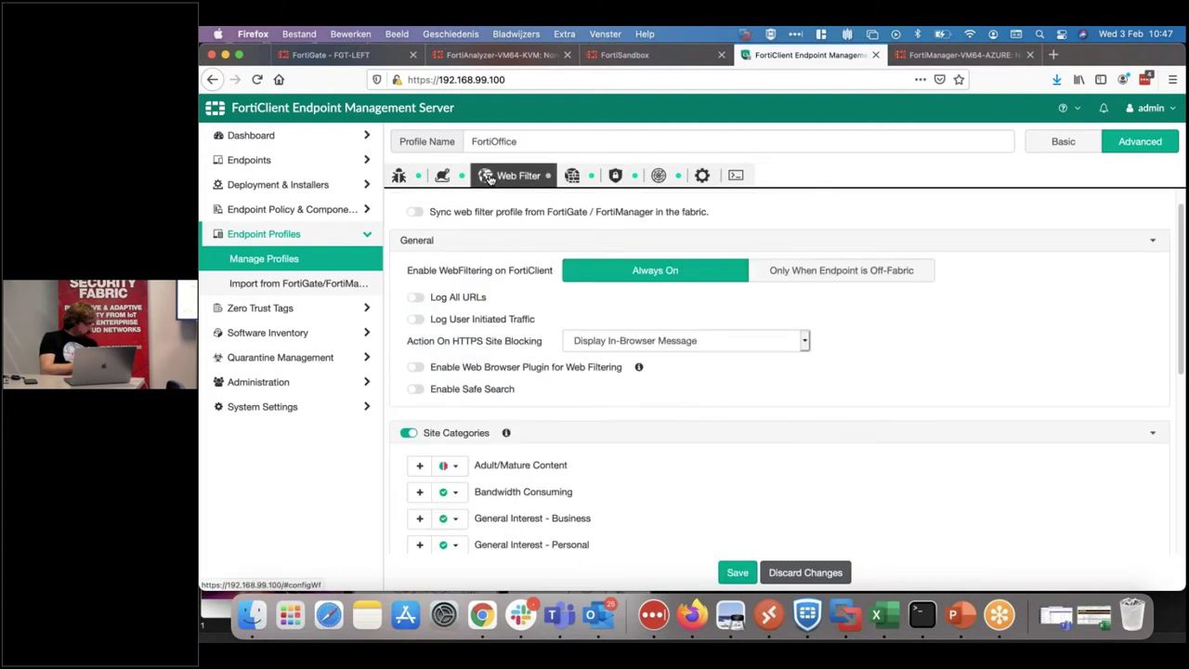
{"action": "scroll", "coordinate": [512, 307], "scroll_direction": "down", "scroll_amount": 3}
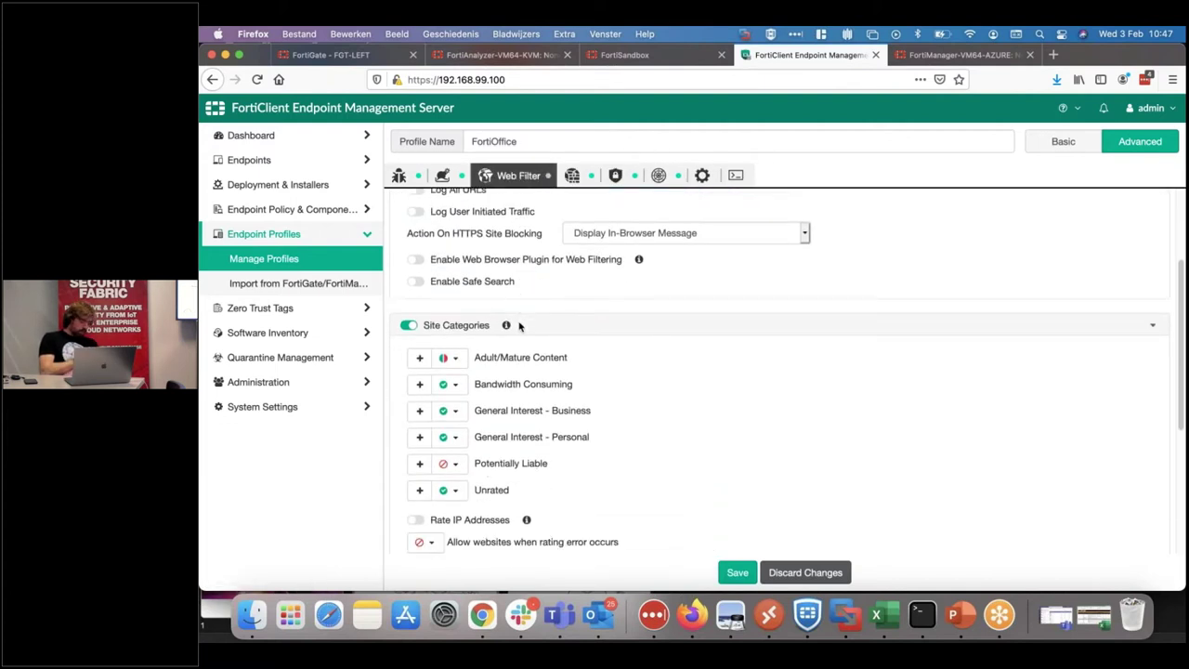
{"action": "scroll", "coordinate": [521, 327], "scroll_direction": "down", "scroll_amount": 2}
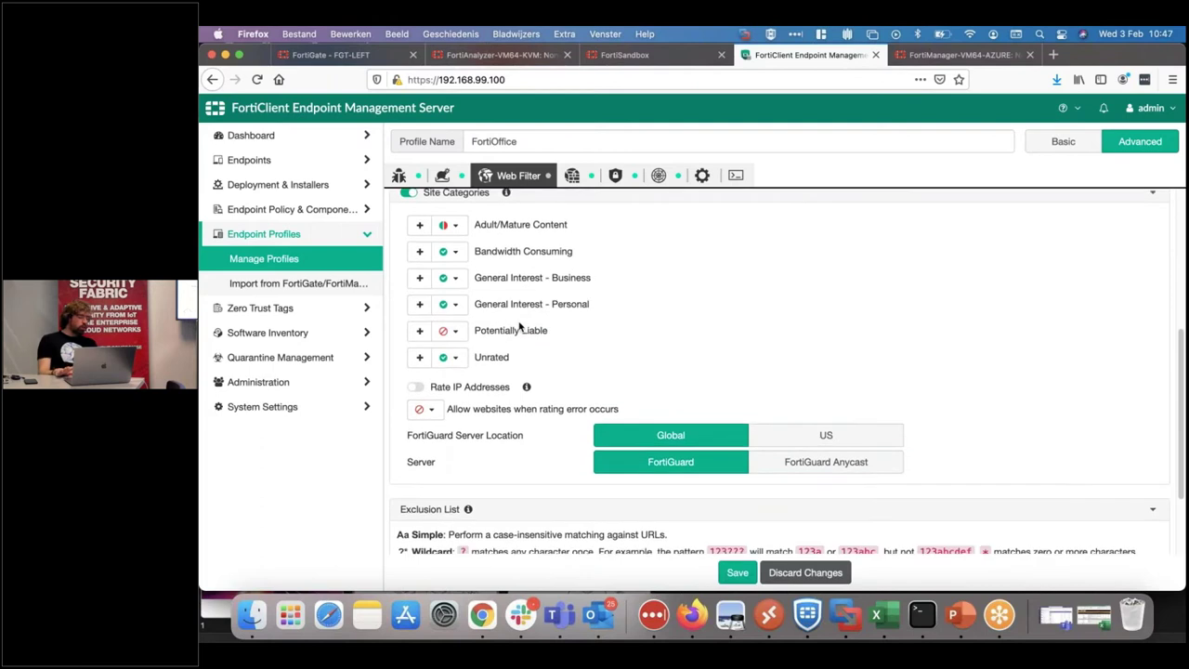
{"action": "scroll", "coordinate": [521, 327], "scroll_direction": "down", "scroll_amount": 2}
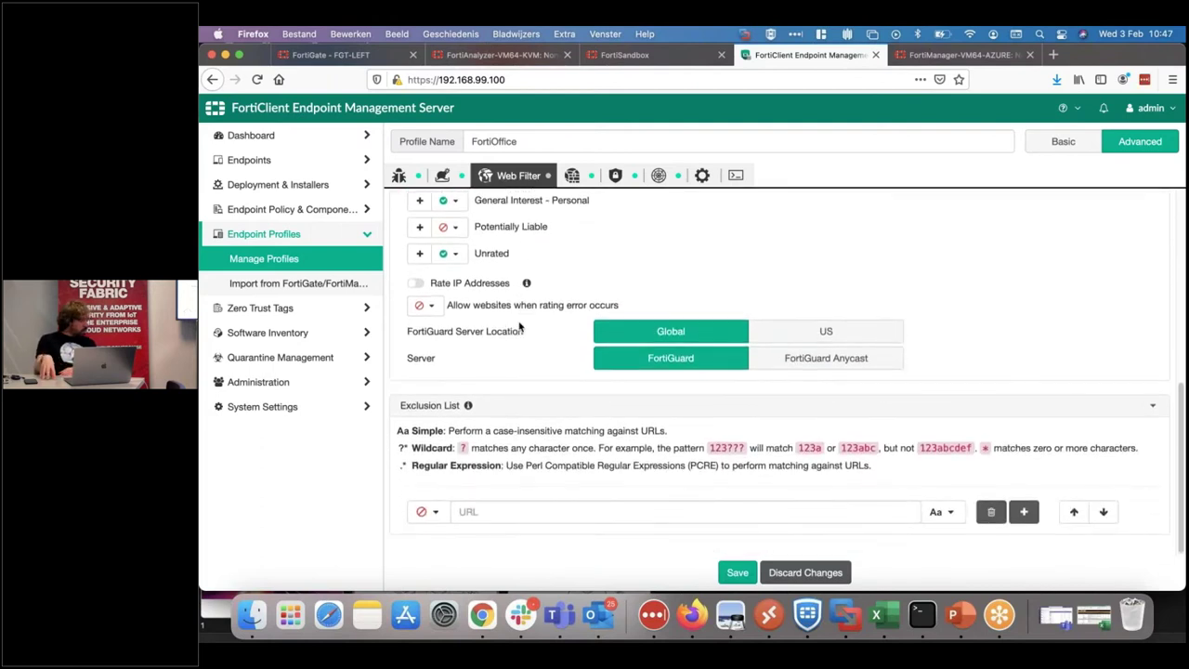
{"action": "scroll", "coordinate": [520, 327], "scroll_direction": "up", "scroll_amount": 3}
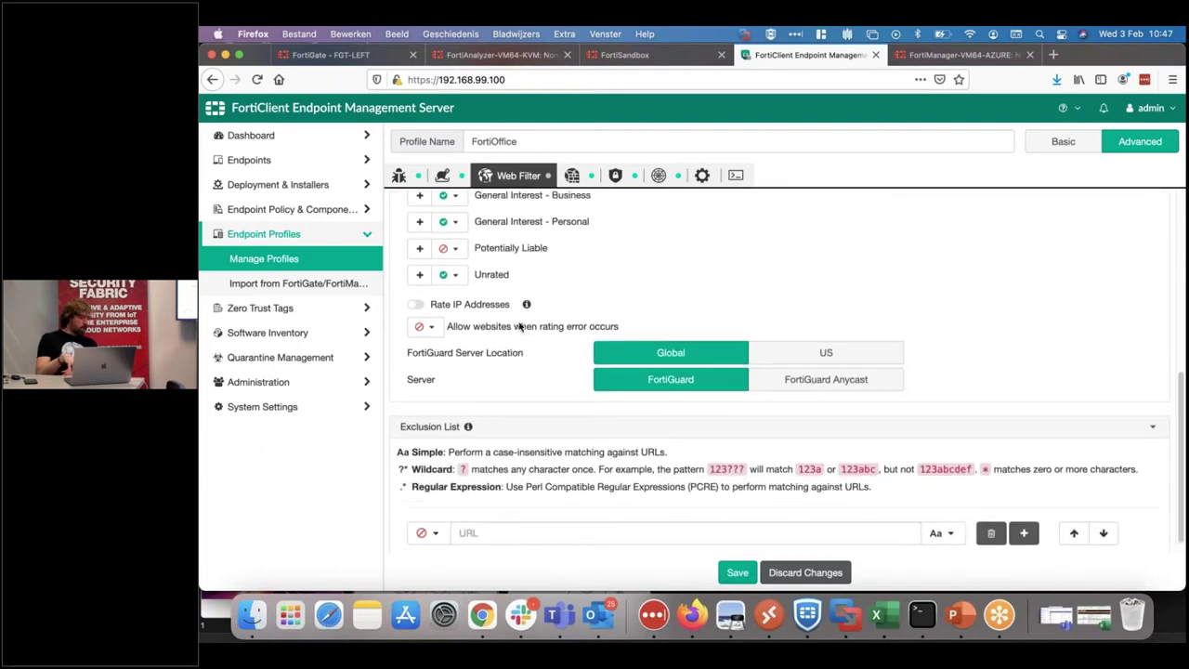
{"action": "scroll", "coordinate": [520, 325], "scroll_direction": "up", "scroll_amount": 1}
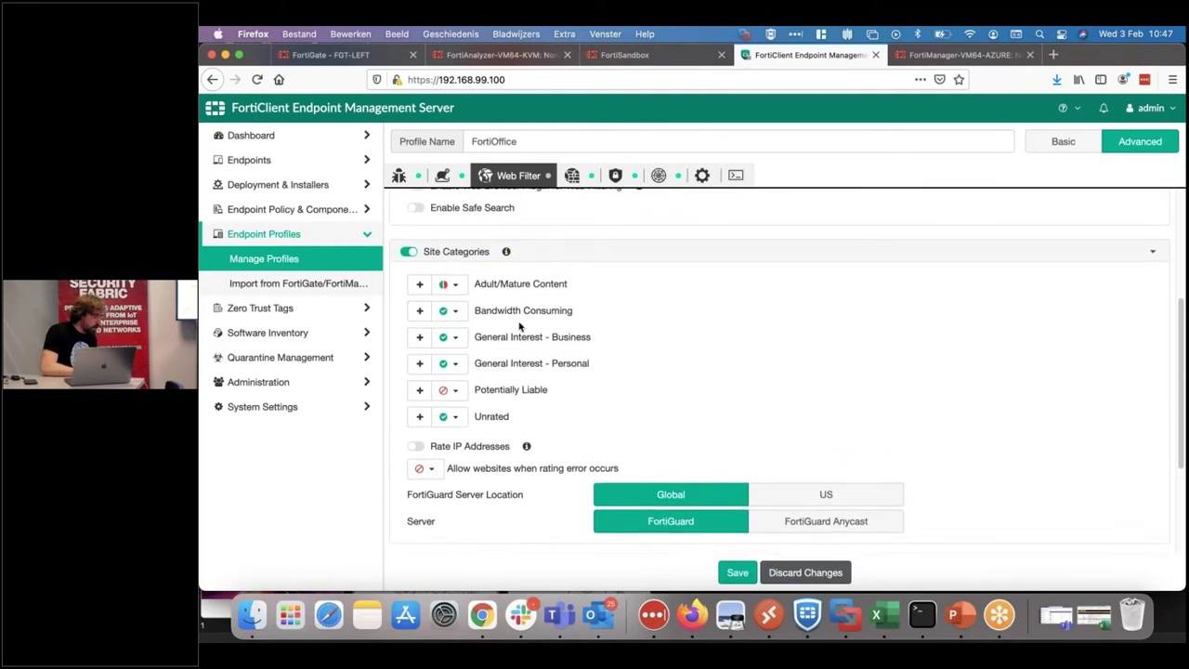
{"action": "scroll", "coordinate": [521, 327], "scroll_direction": "up", "scroll_amount": 3}
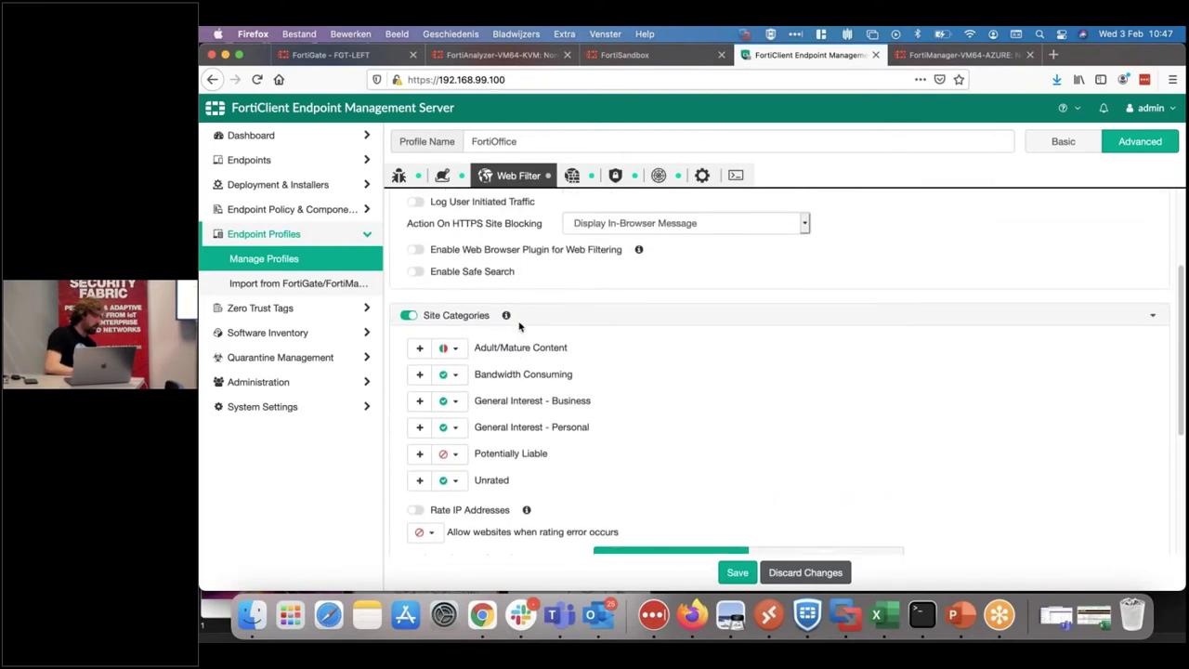
{"action": "scroll", "coordinate": [521, 327], "scroll_direction": "up", "scroll_amount": 2}
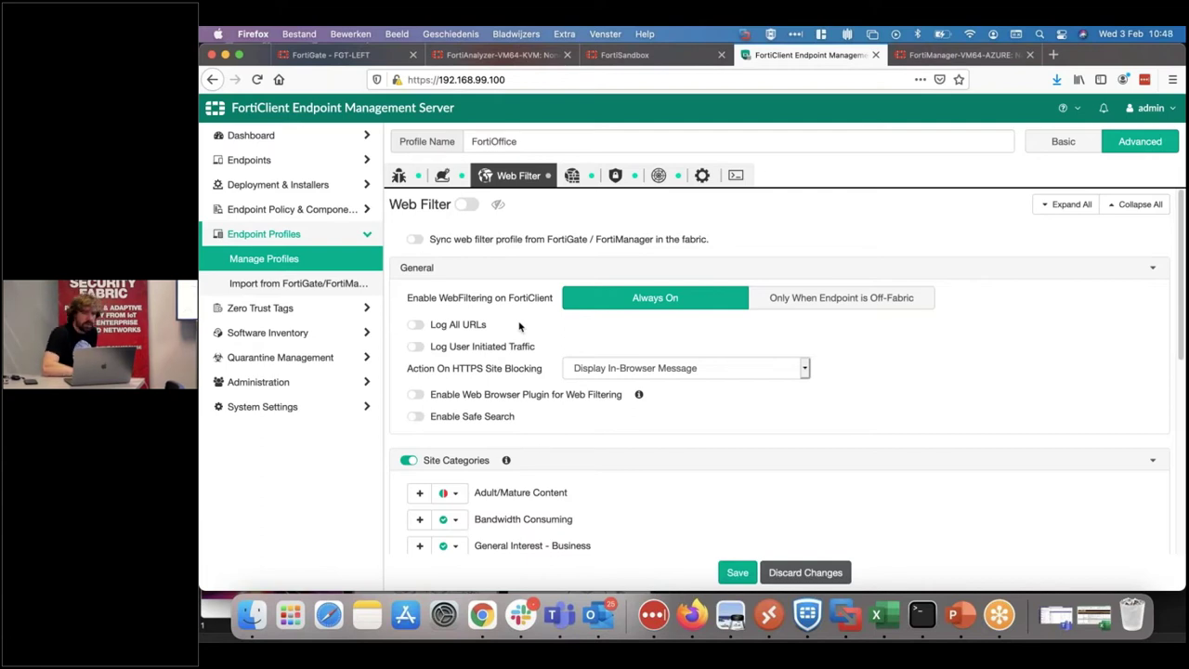
{"action": "scroll", "coordinate": [519, 325], "scroll_direction": "down", "scroll_amount": 1}
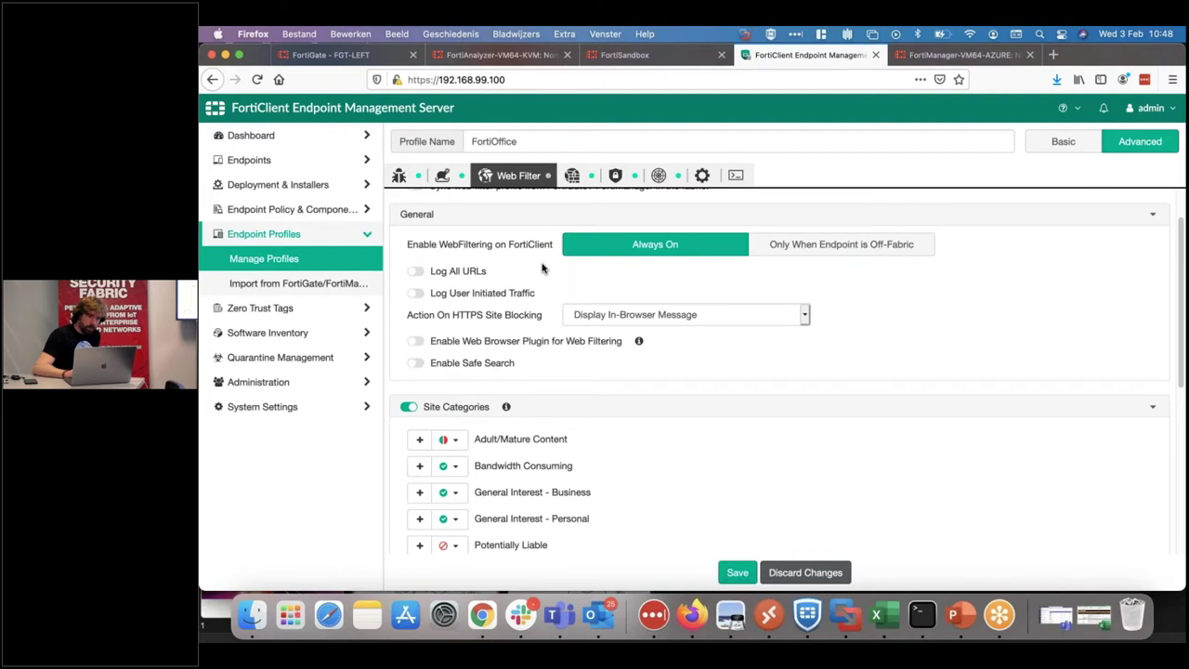
{"action": "scroll", "coordinate": [544, 268], "scroll_direction": "down", "scroll_amount": 1}
{"action": "scroll", "coordinate": [543, 268], "scroll_direction": "up", "scroll_amount": 2}
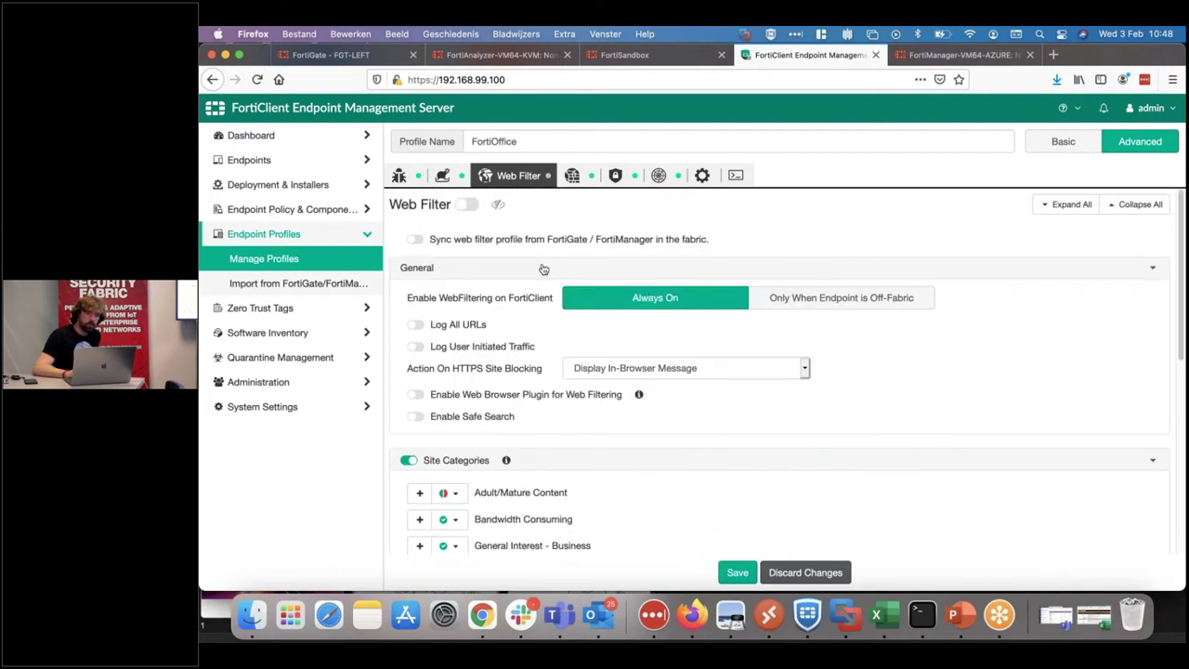
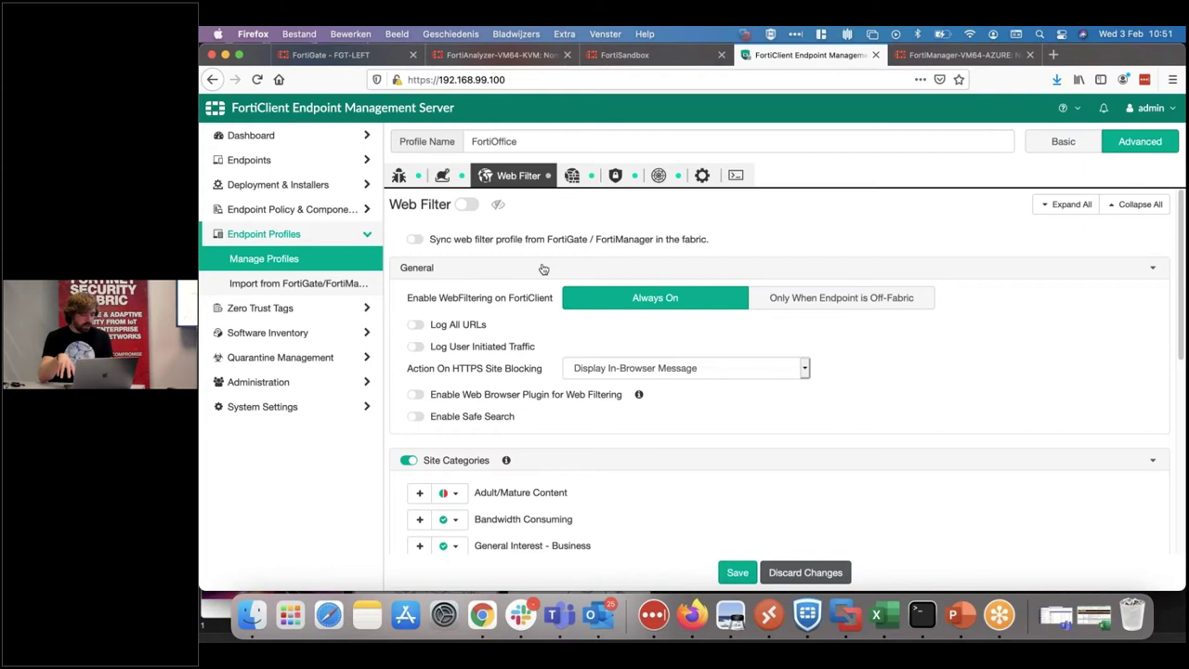
Step: Show the FortiOffice profile's VPN settings, keeping The Office as the auto-connect tunnel
{"action": "left_click", "coordinate": [617, 178]}
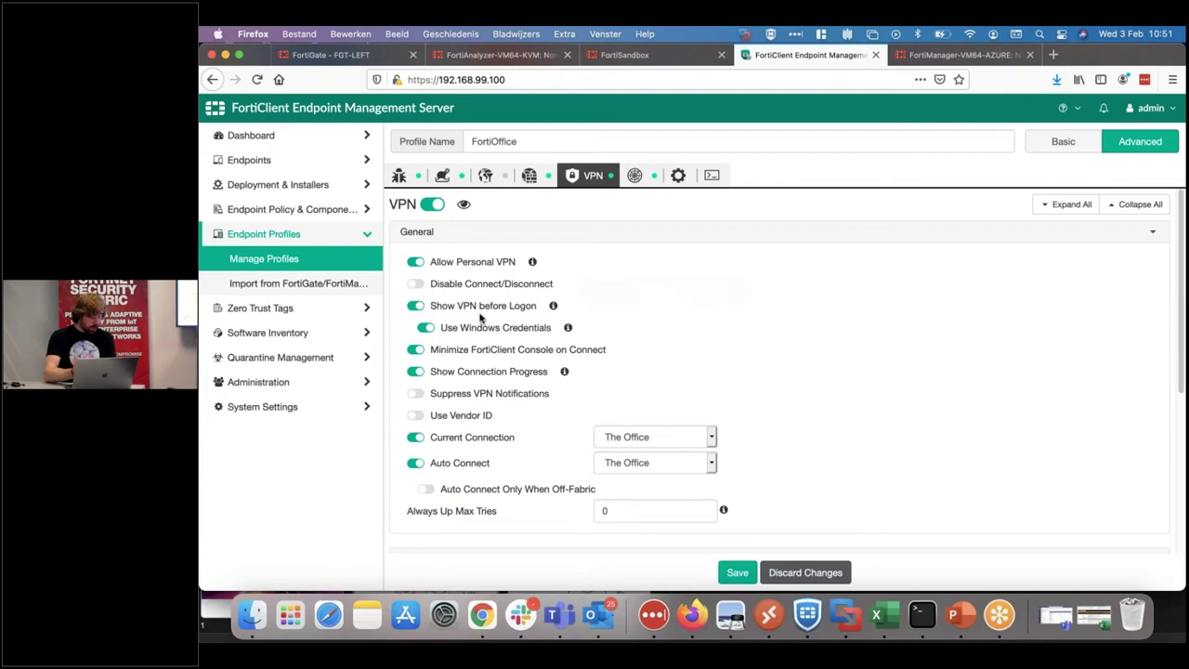
{"action": "mouse_move", "coordinate": [555, 307]}
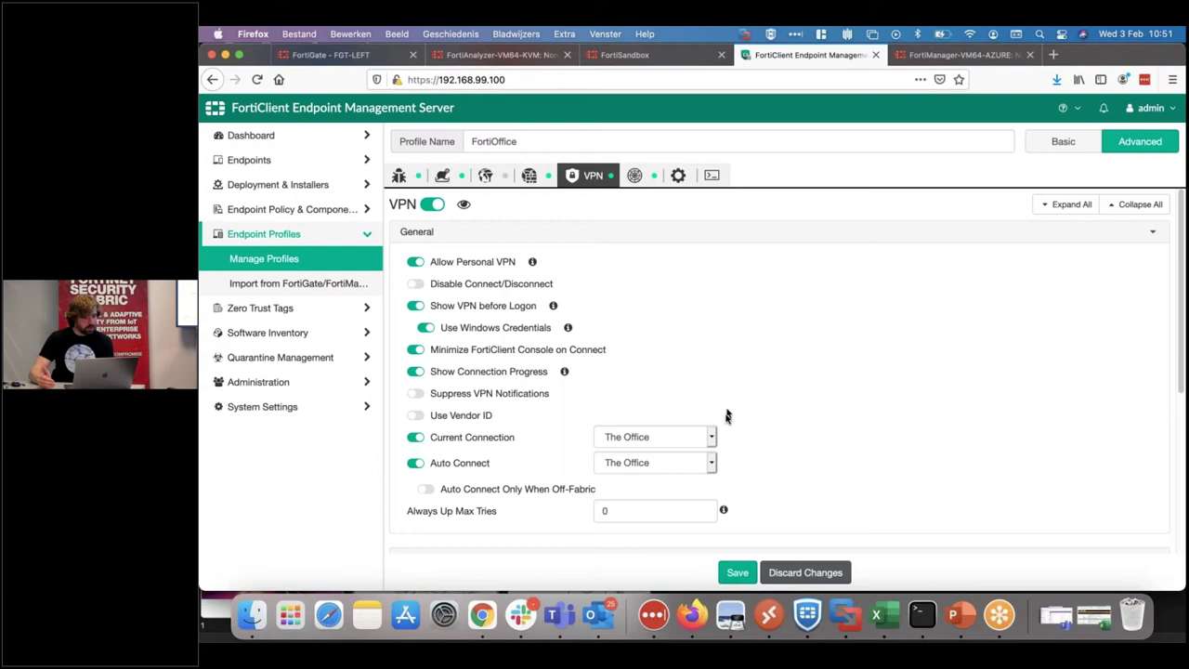
{"action": "scroll", "coordinate": [716, 432], "scroll_direction": "down", "scroll_amount": 1}
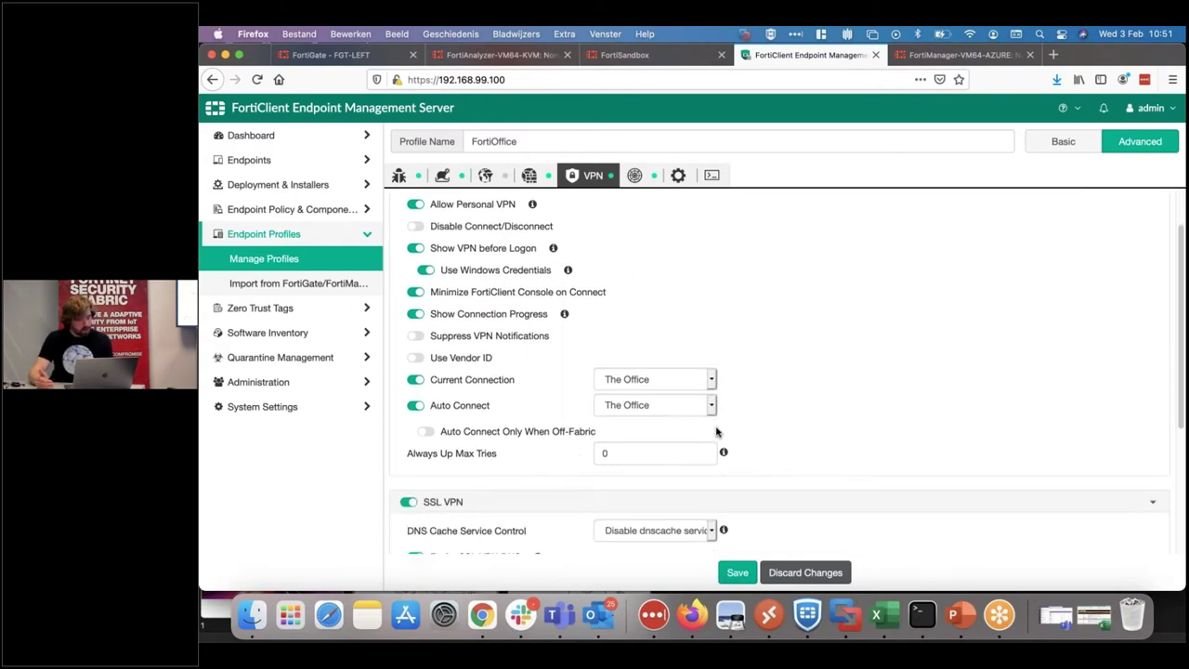
{"action": "left_click", "coordinate": [713, 404]}
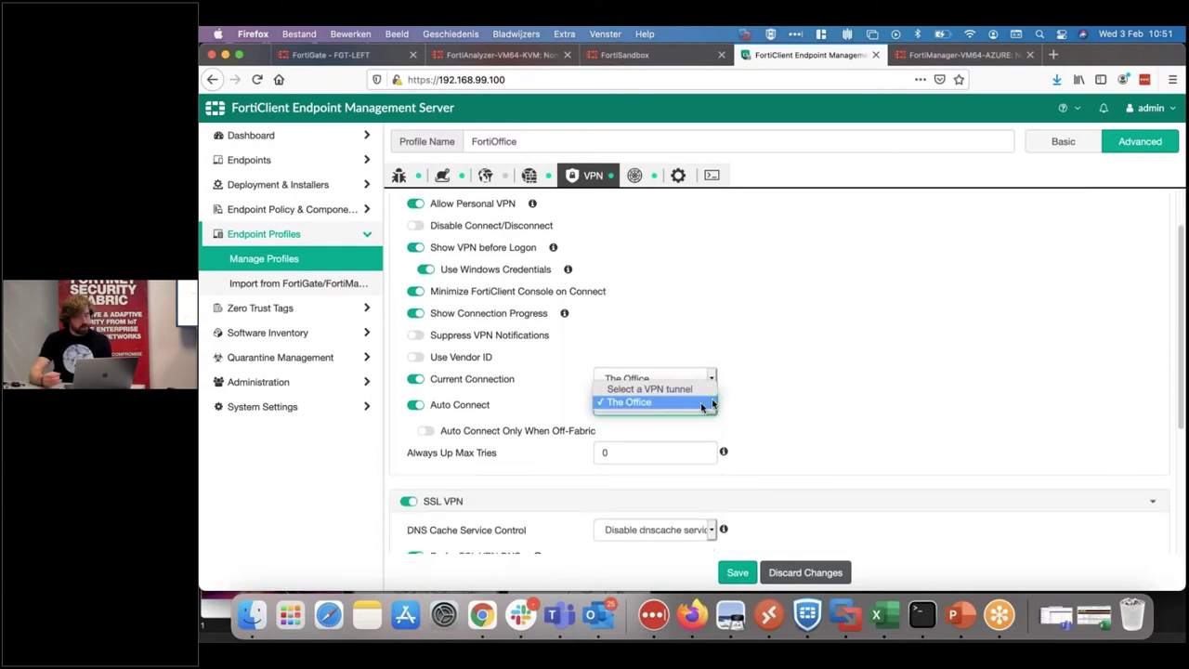
{"action": "left_click", "coordinate": [729, 406]}
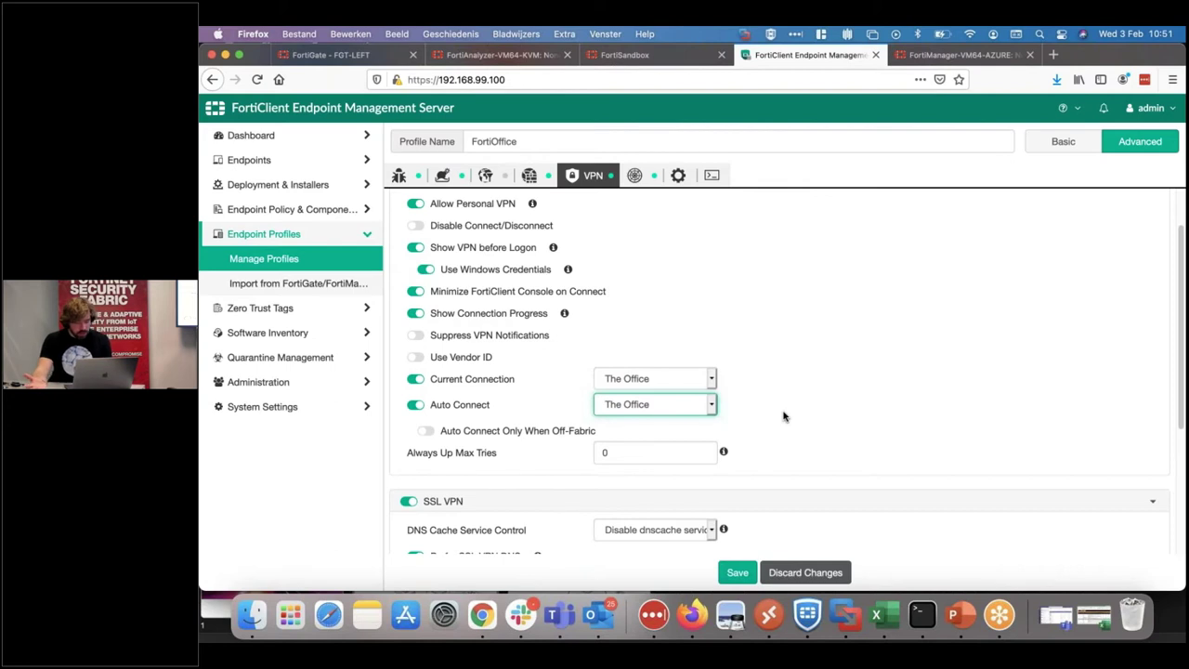
Step: Review The Office tunnel's settings and cancel without changes
{"action": "scroll", "coordinate": [783, 416], "scroll_direction": "down", "scroll_amount": 3}
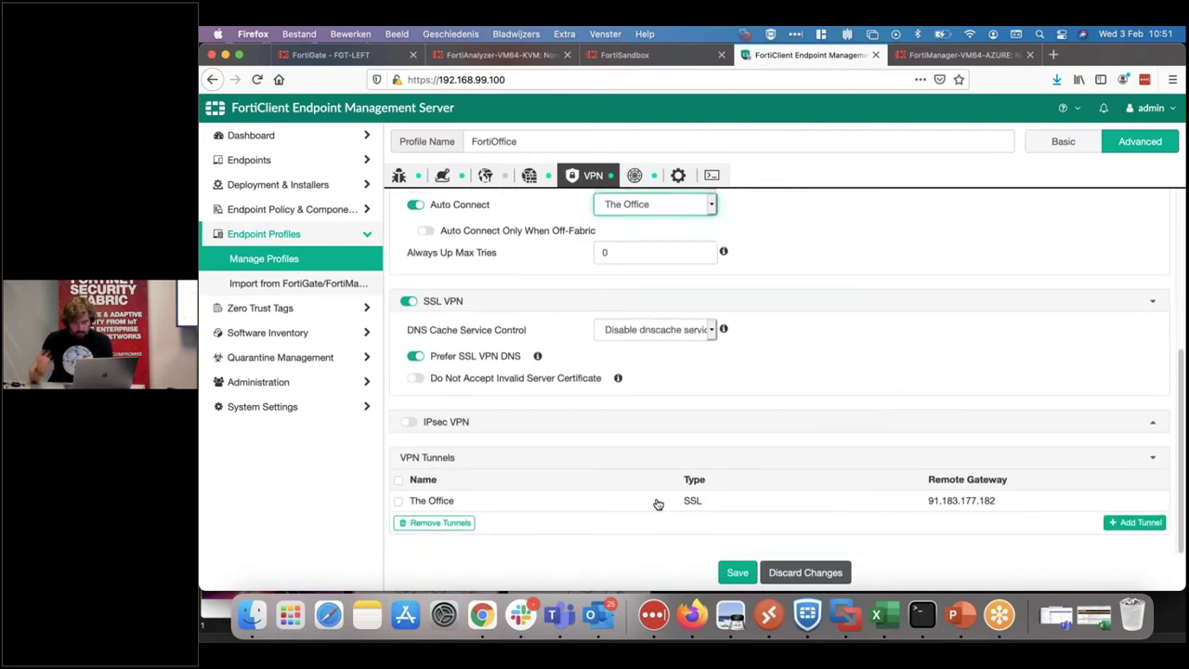
{"action": "left_click", "coordinate": [658, 502]}
{"action": "left_click", "coordinate": [502, 524]}
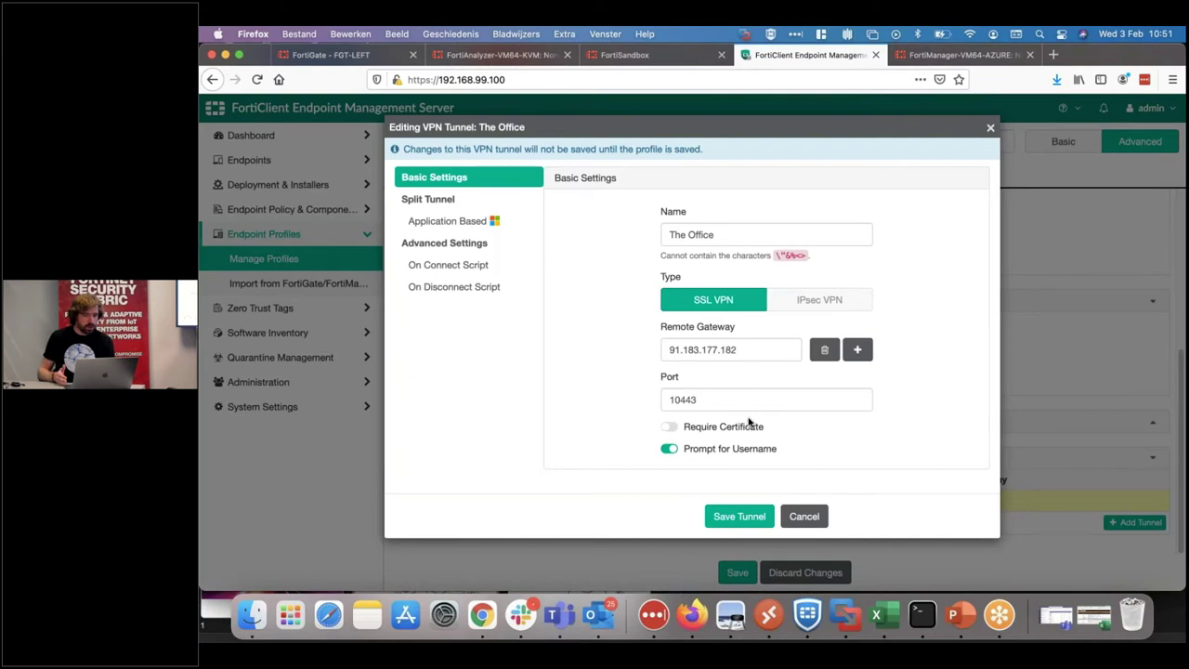
{"action": "left_click", "coordinate": [805, 518]}
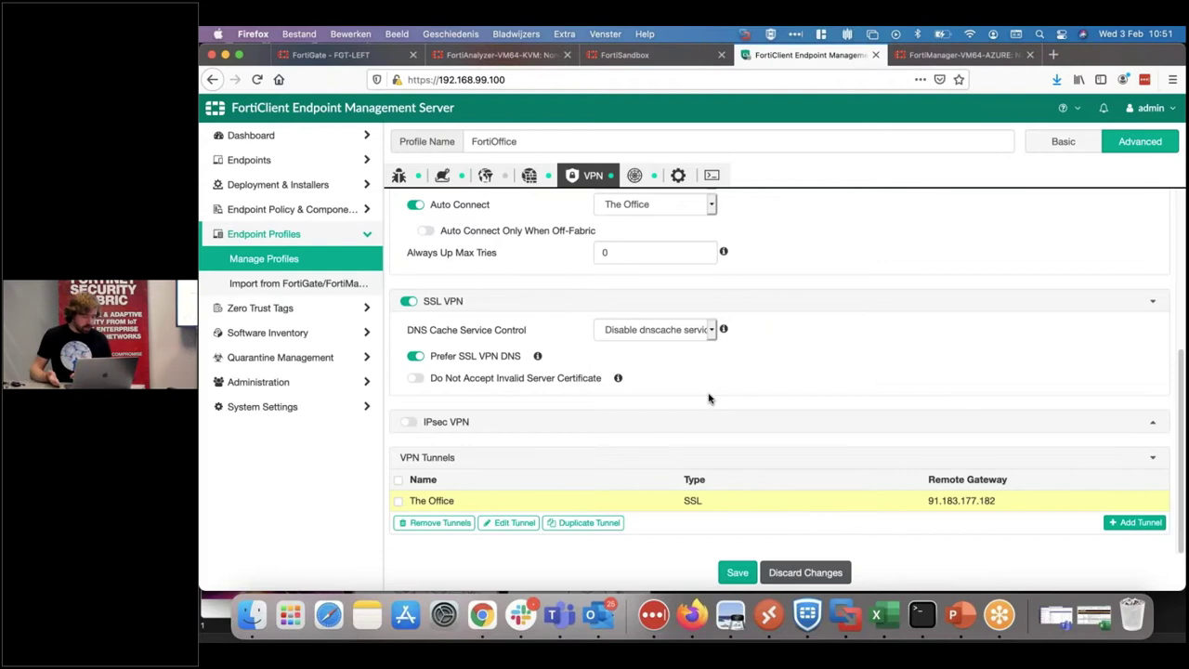
Step: Scroll the FortiOffice VPN settings back to the top
{"action": "scroll", "coordinate": [709, 398], "scroll_direction": "up", "scroll_amount": 5}
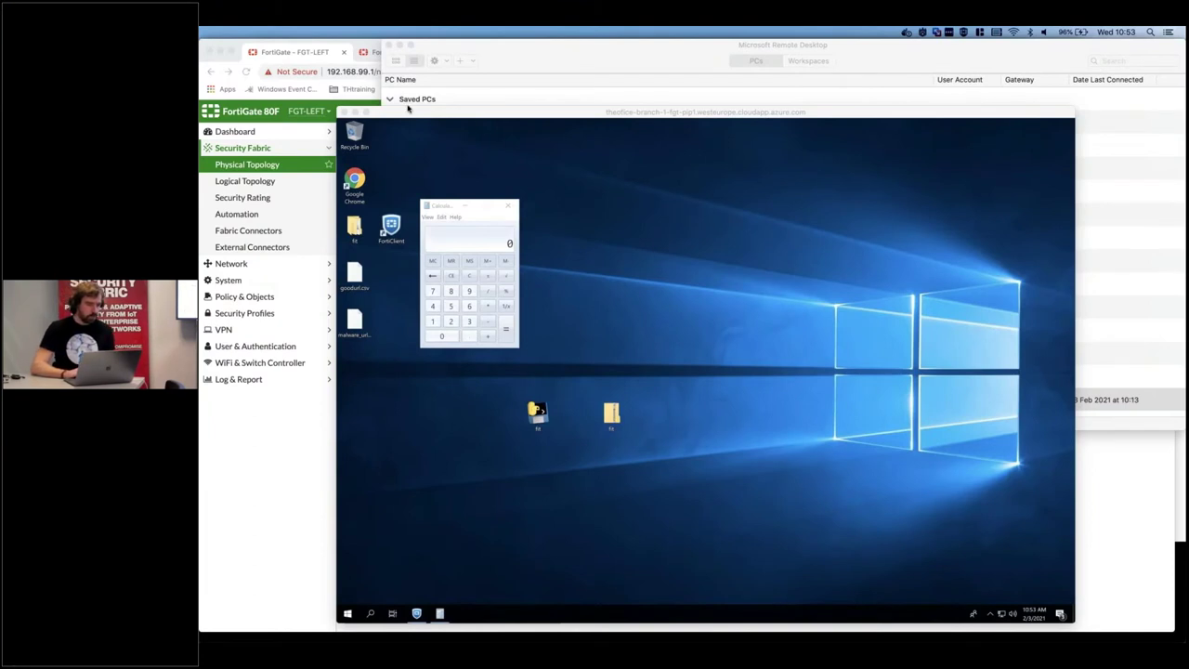
Step: Move the remote session aside, minimize Calculator and the session, and return to FortiGate's topology
{"action": "left_click_drag", "start_coordinate": [409, 111], "coordinate": [444, 204]}
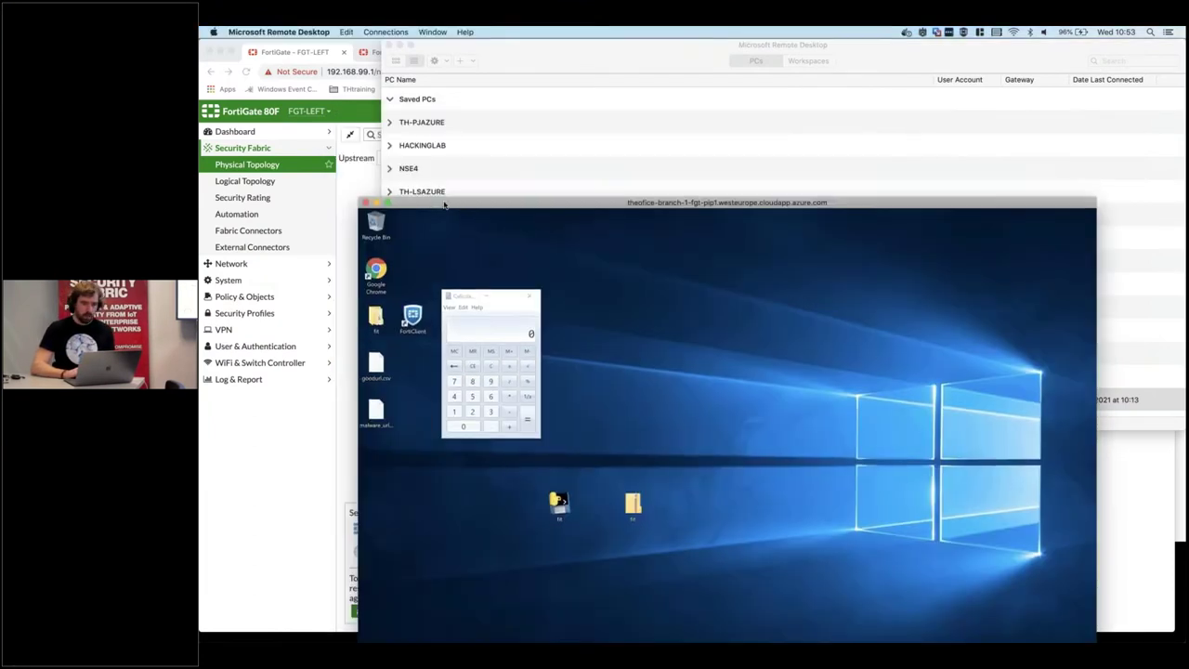
{"action": "left_click", "coordinate": [486, 296]}
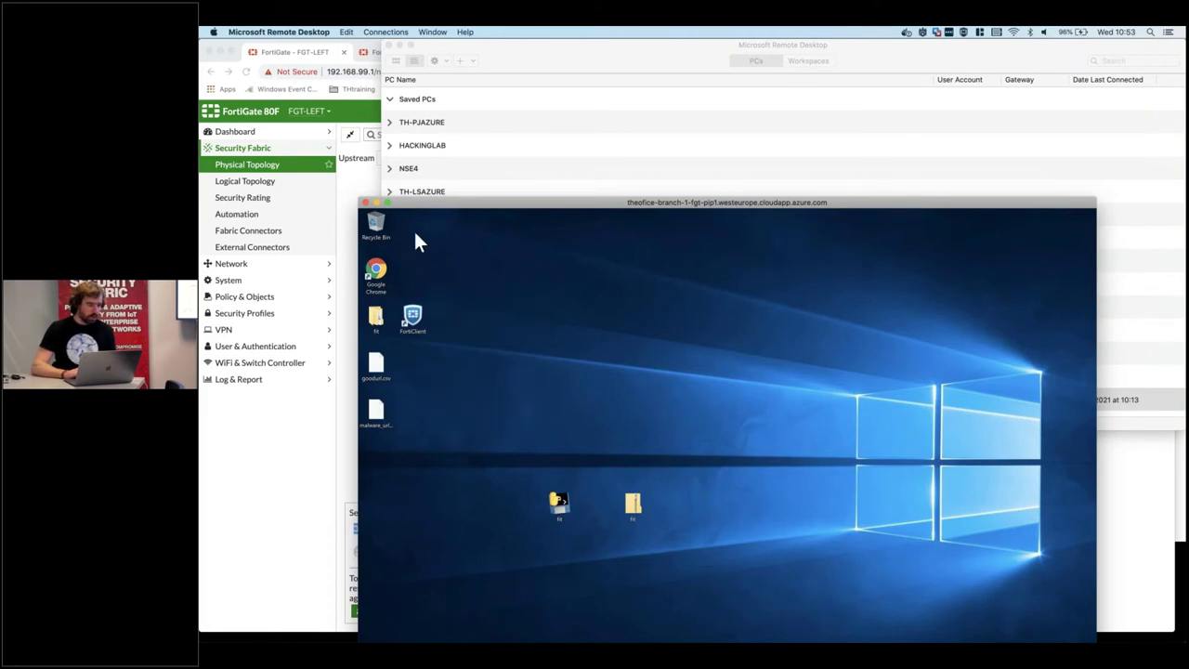
{"action": "left_click", "coordinate": [375, 202]}
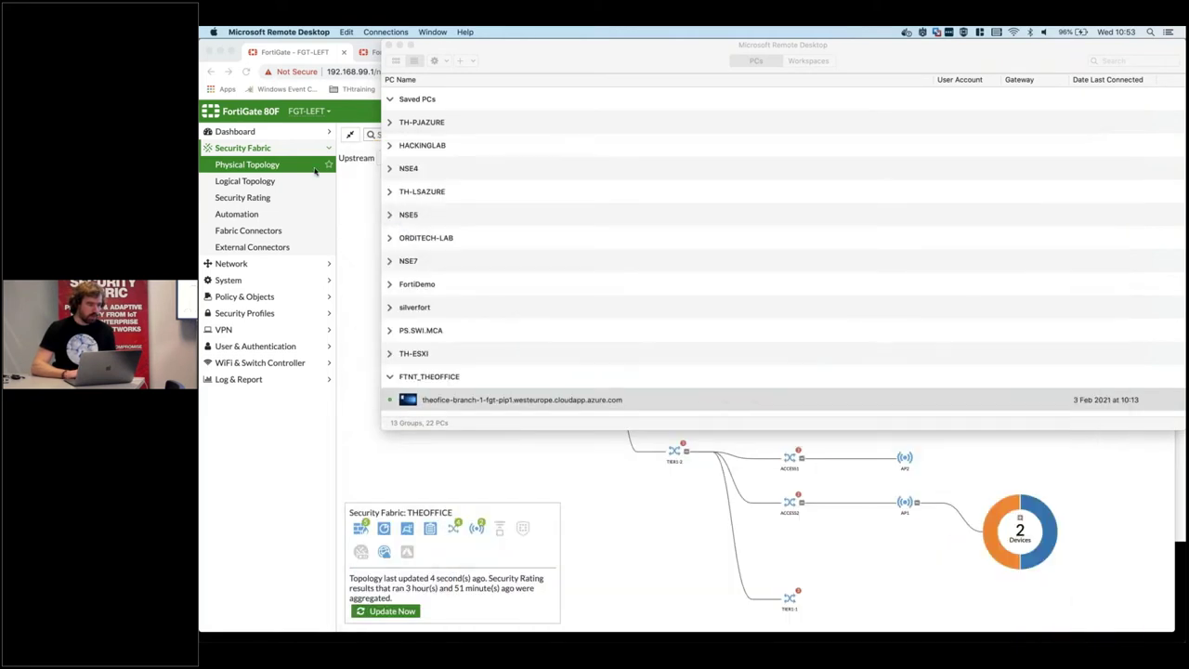
{"action": "left_click", "coordinate": [354, 192]}
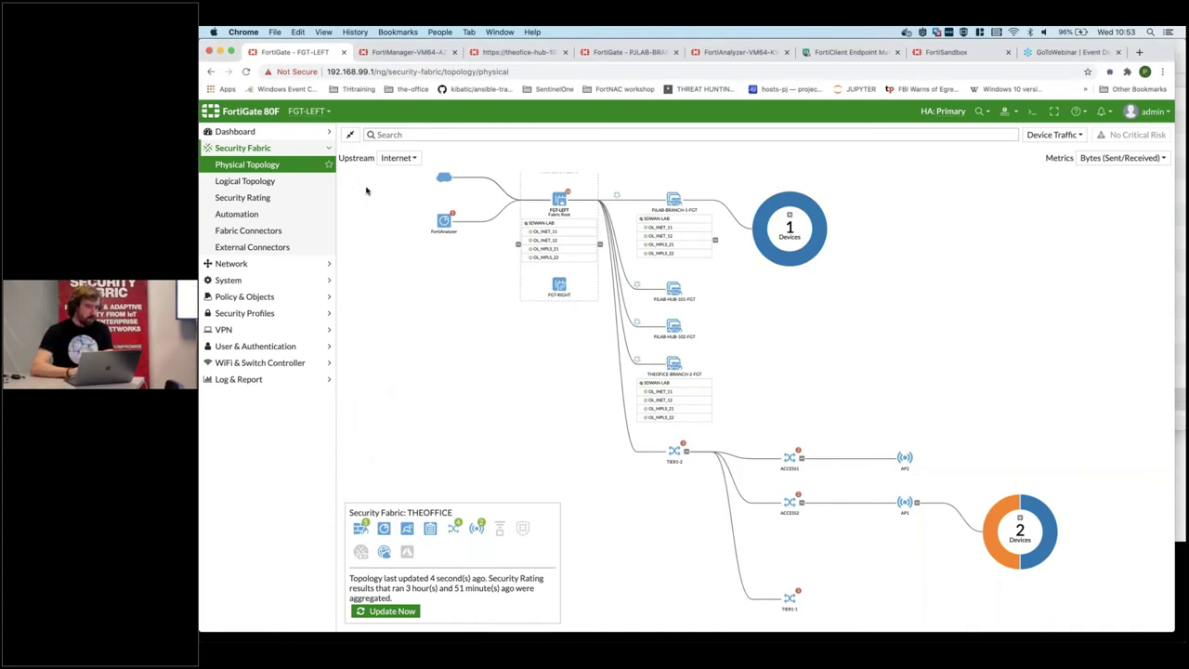
Step: Expand the 2 Devices cluster under AP1 and show actions for the Windows host 192.168.50.4
{"action": "left_click_drag", "start_coordinate": [796, 418], "coordinate": [732, 411]}
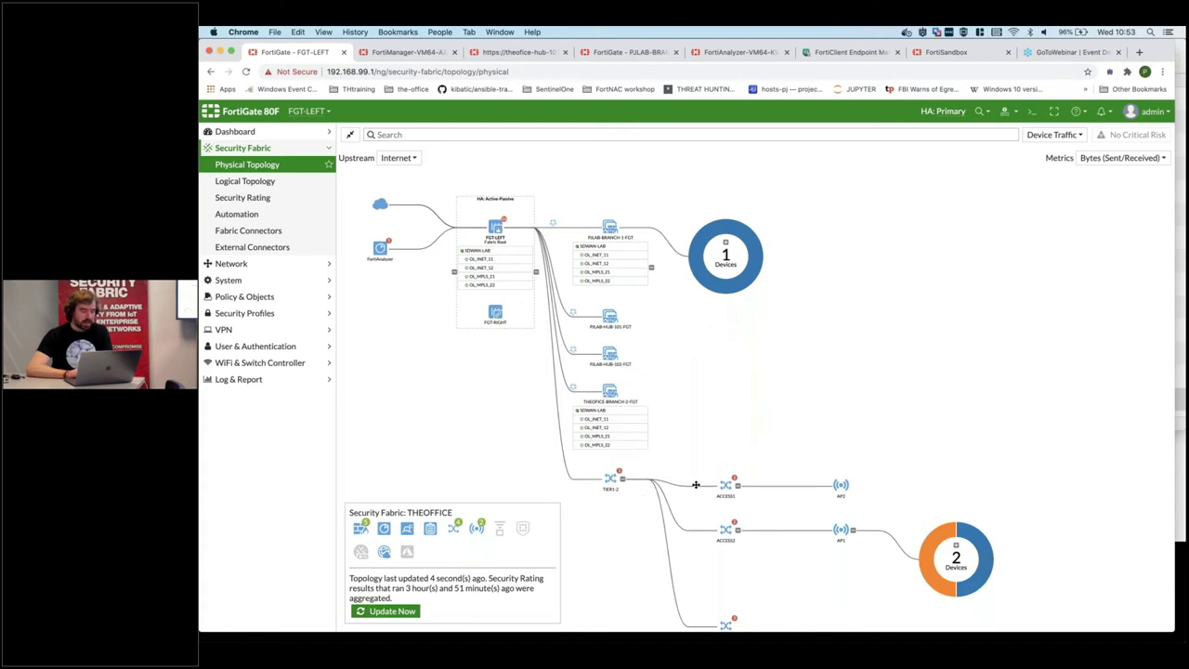
{"action": "mouse_move", "coordinate": [957, 547]}
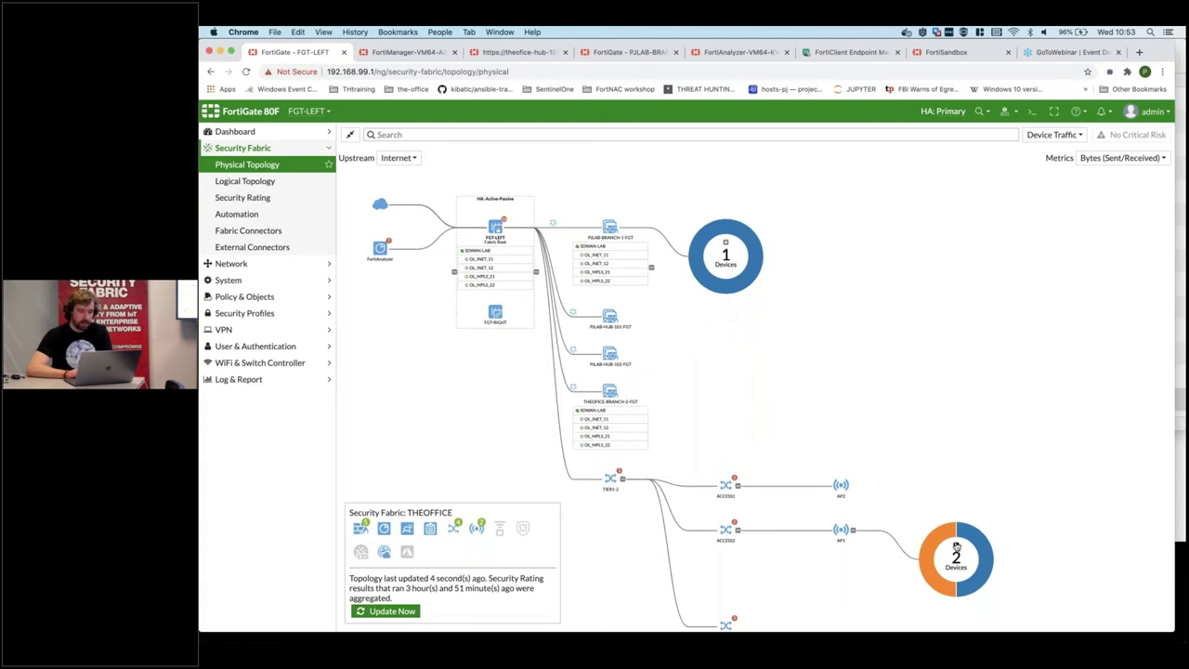
{"action": "left_click", "coordinate": [957, 549]}
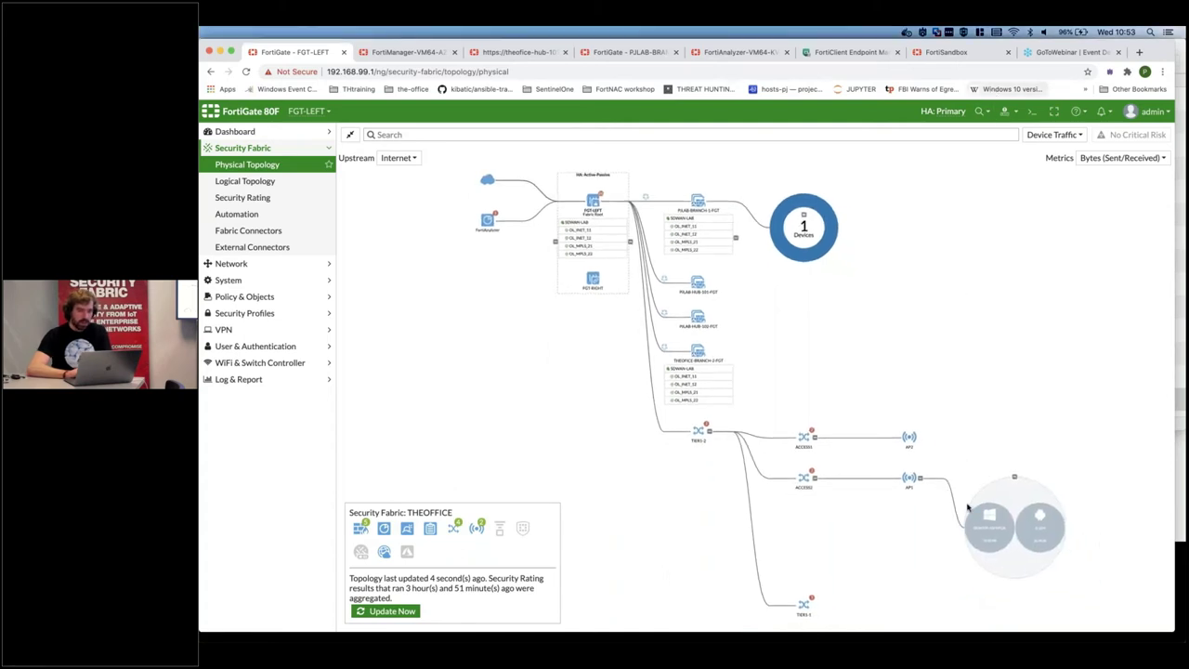
{"action": "left_click", "coordinate": [987, 527]}
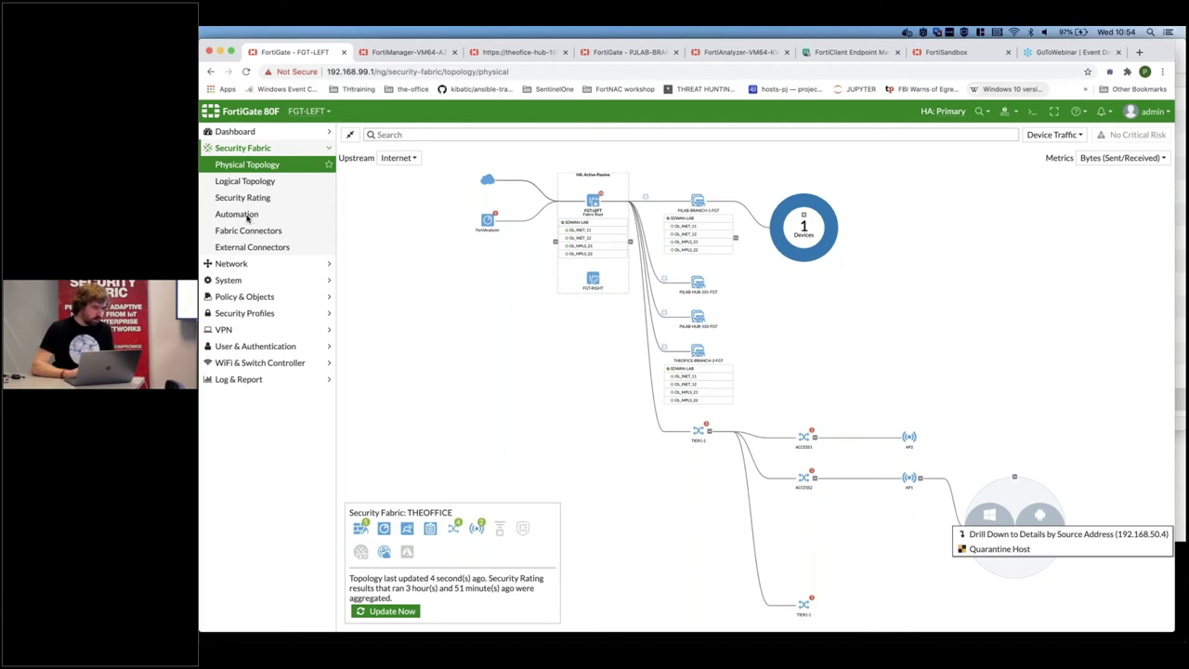
Step: Go to Security Fabric > Automation and select the Compromised Host Quarantine stitch
{"action": "left_click", "coordinate": [239, 216]}
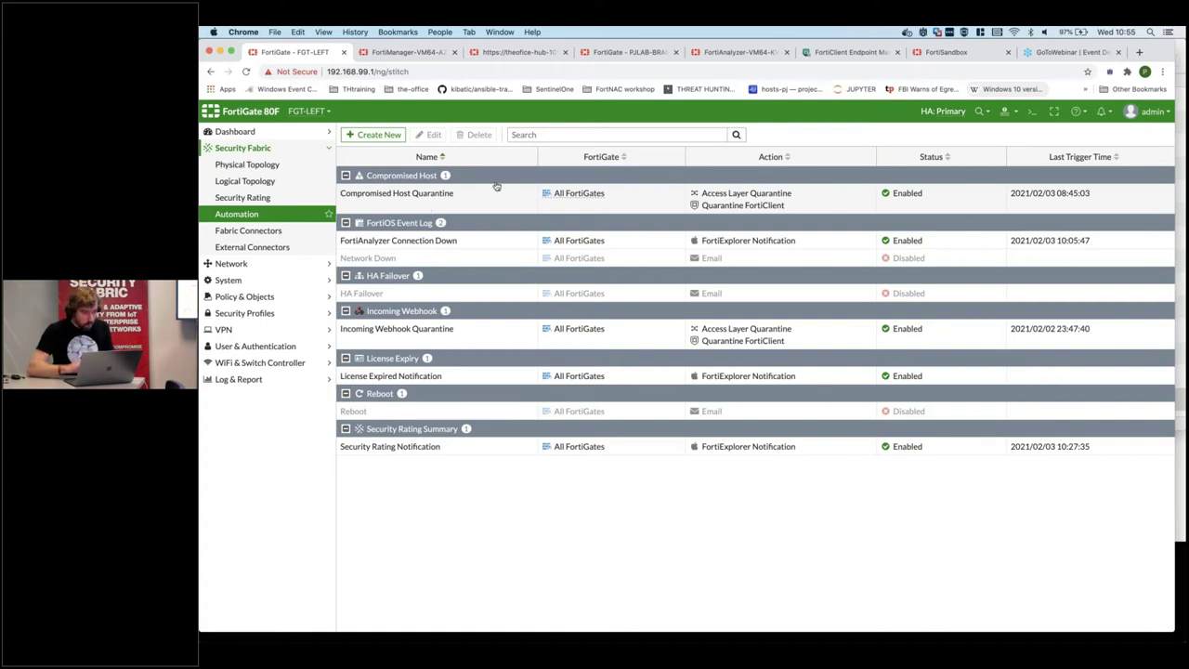
{"action": "mouse_move", "coordinate": [570, 196]}
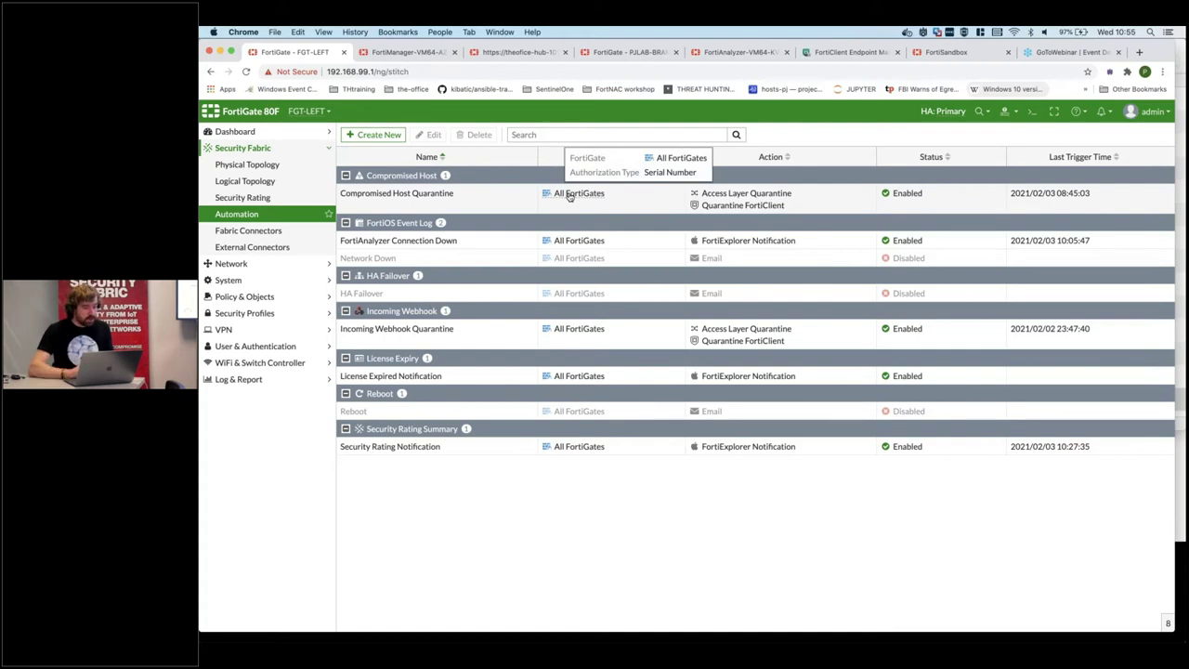
{"action": "left_click", "coordinate": [571, 197]}
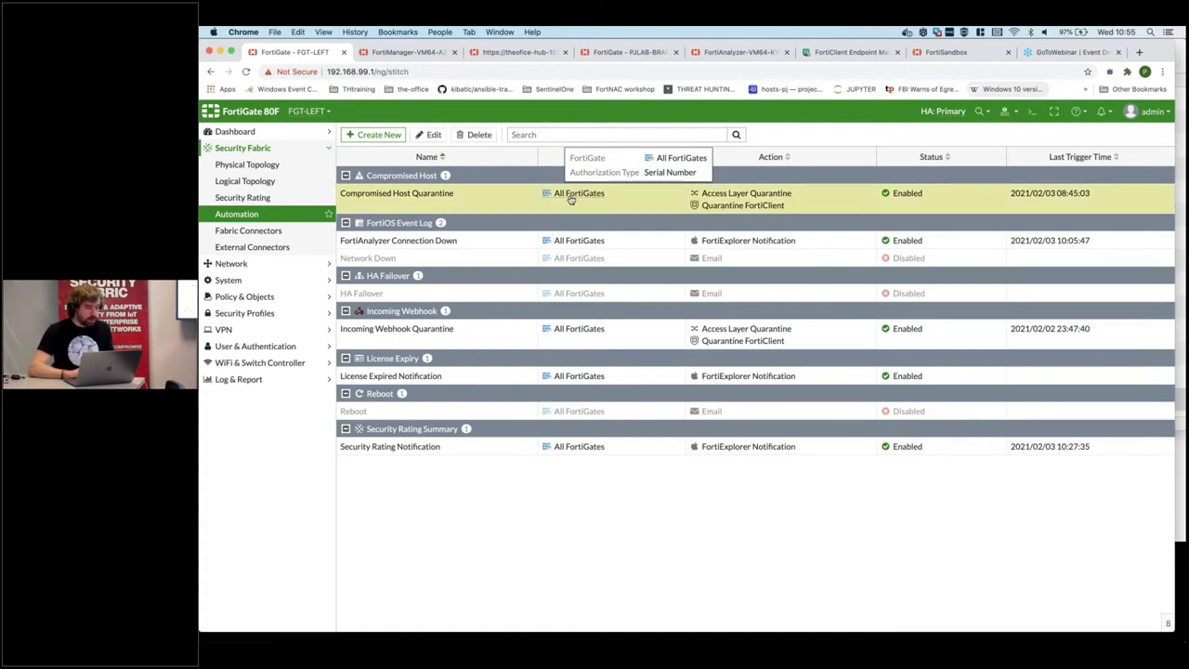
Step: Review the Compromised Host Quarantine stitch's FortiGate scope, then return to the stitch list unsaved
{"action": "double_click", "coordinate": [572, 199]}
{"action": "left_click", "coordinate": [466, 199]}
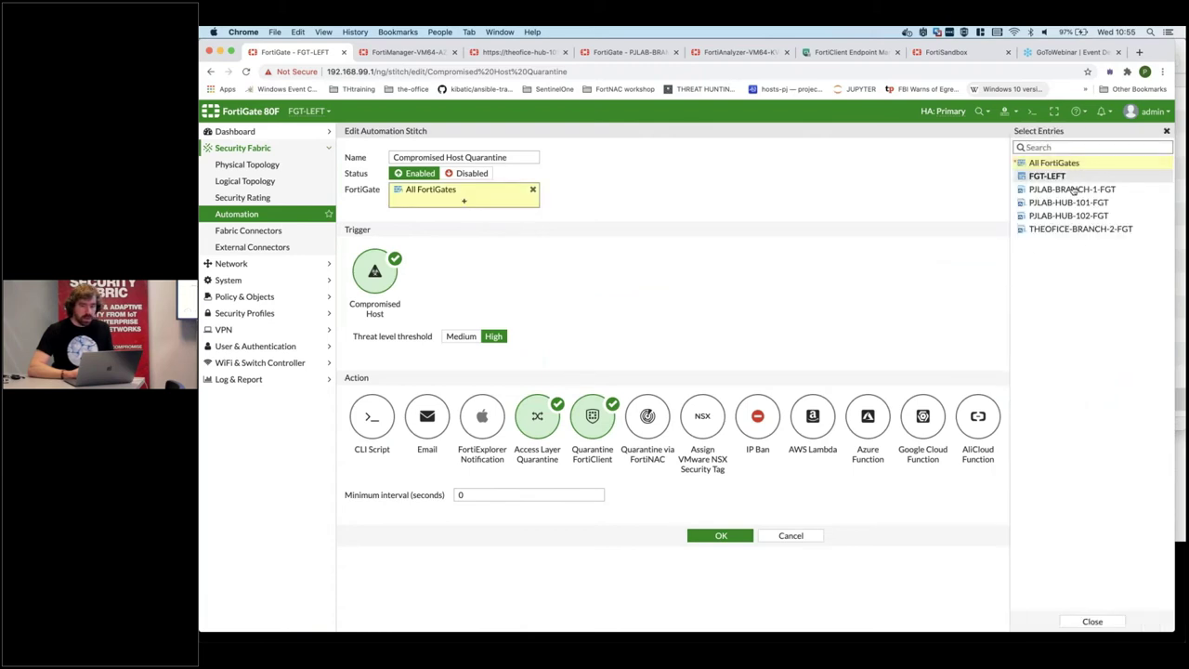
{"action": "mouse_move", "coordinate": [1073, 223]}
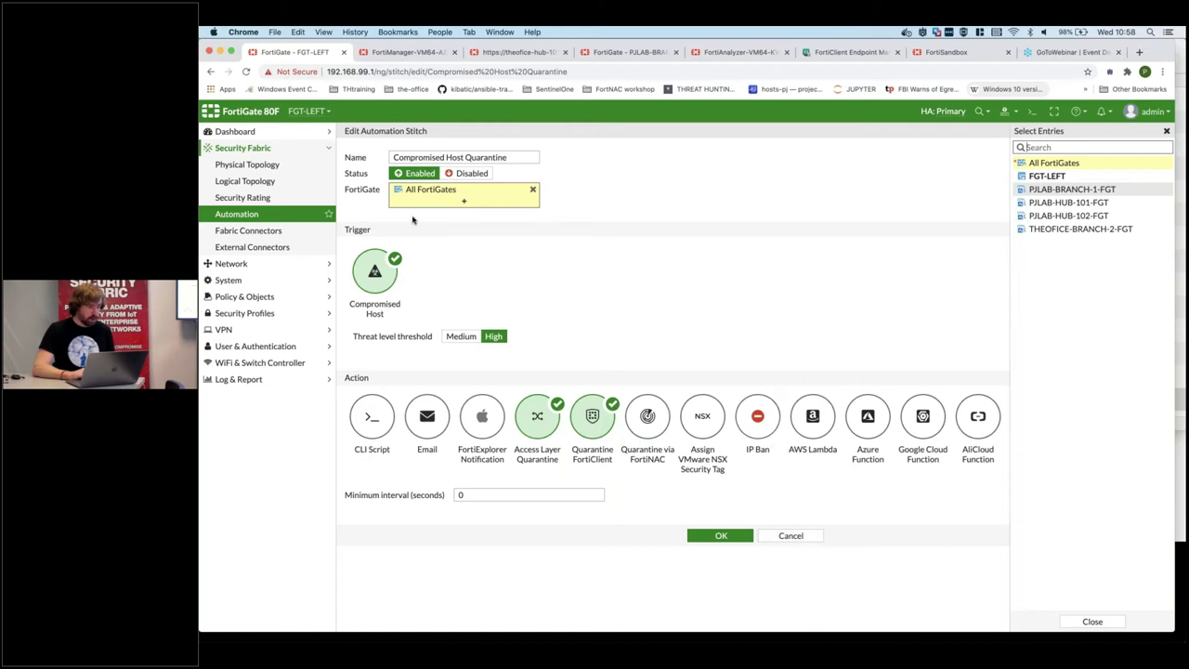
{"action": "left_click", "coordinate": [237, 214]}
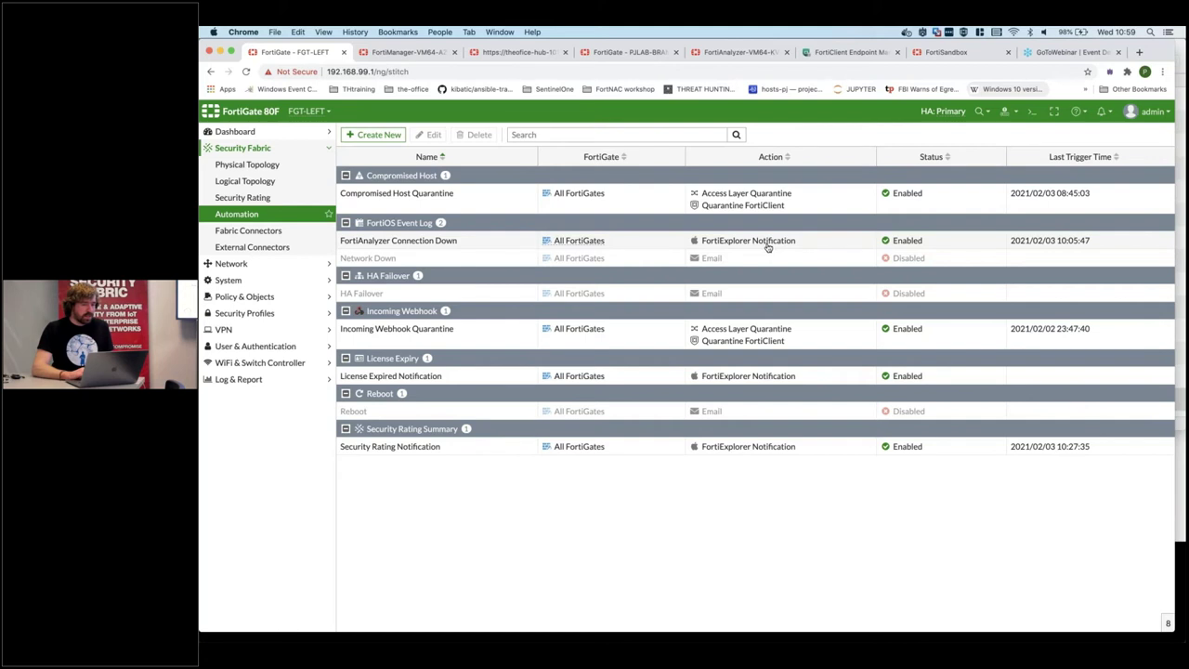
{"action": "left_click", "coordinate": [487, 242]}
Step: Edit the FortiAnalyzer Connection Down stitch, adding and then removing an email action
{"action": "double_click", "coordinate": [487, 242]}
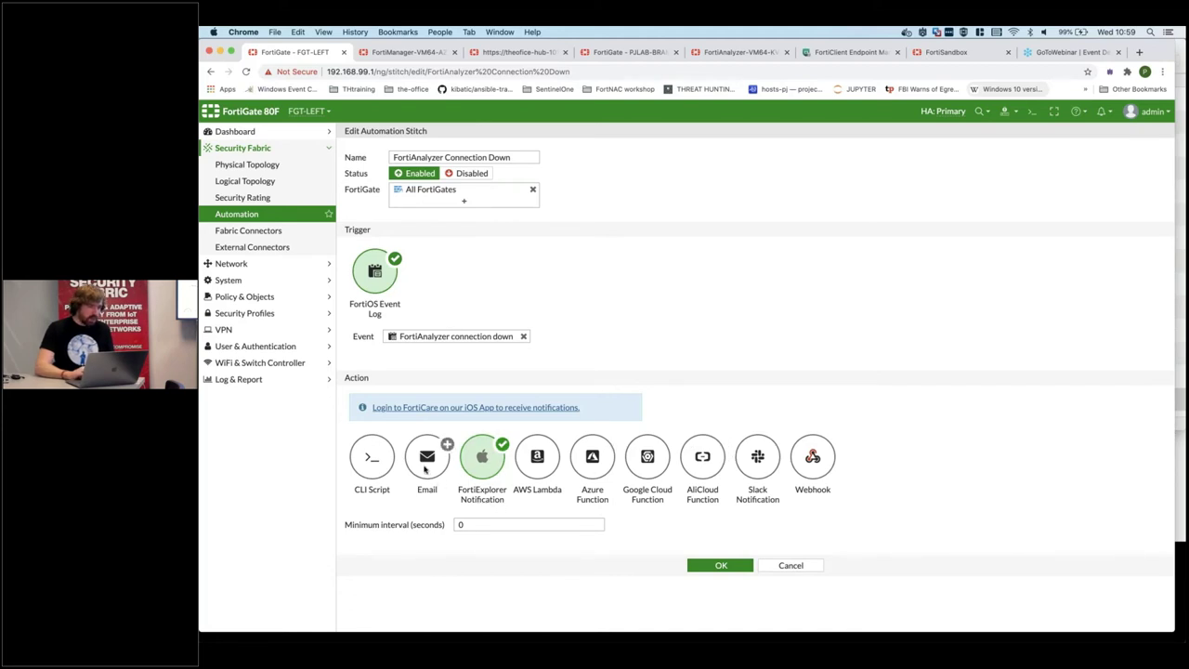
{"action": "left_click", "coordinate": [425, 470]}
{"action": "left_click", "coordinate": [425, 469]}
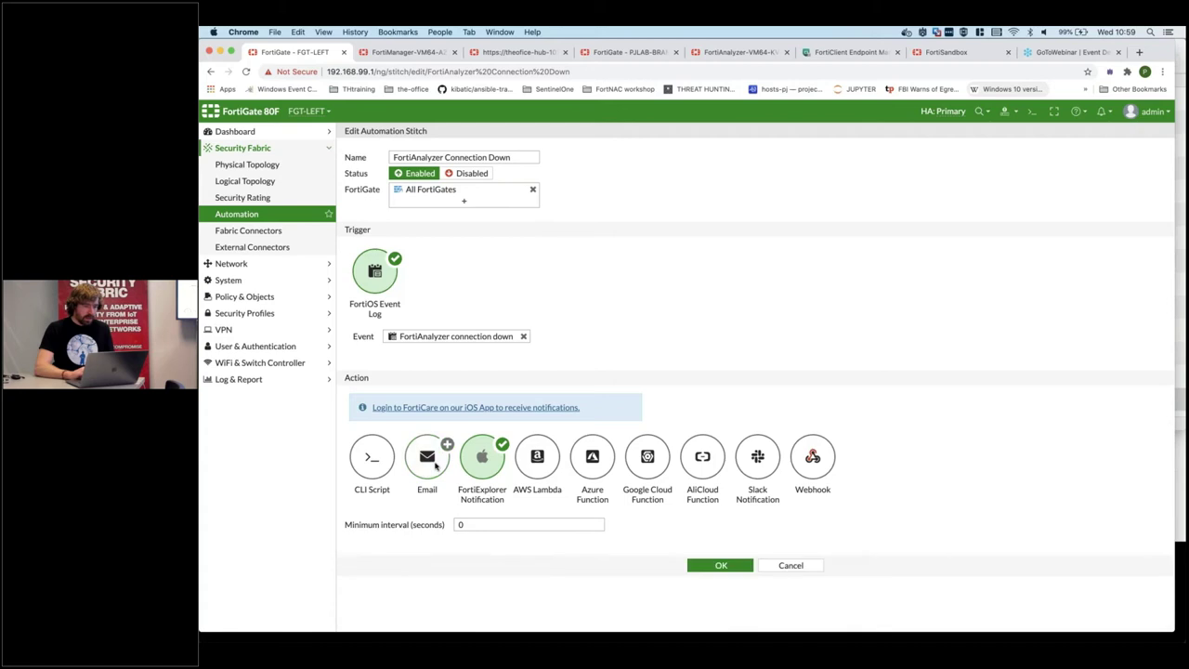
Step: Add a Webhook action, review its HTTP POST settings, then remove it again
{"action": "left_click", "coordinate": [814, 479]}
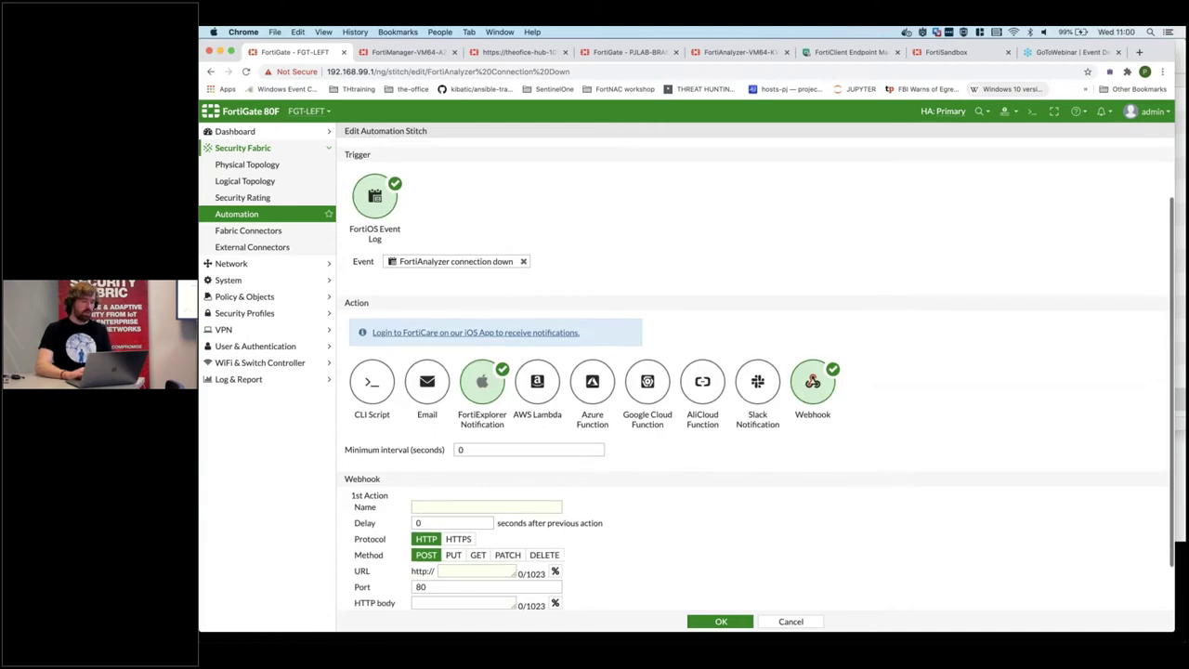
{"action": "scroll", "coordinate": [754, 371], "scroll_direction": "down", "scroll_amount": 2}
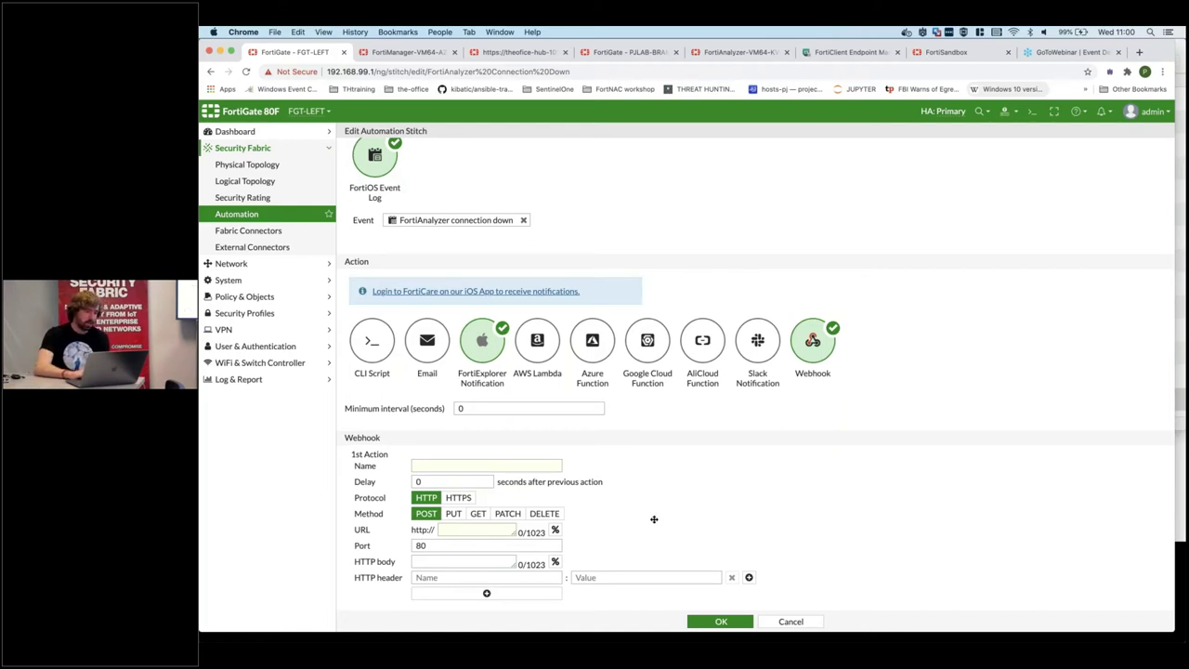
{"action": "scroll", "coordinate": [755, 373], "scroll_direction": "down", "scroll_amount": 1}
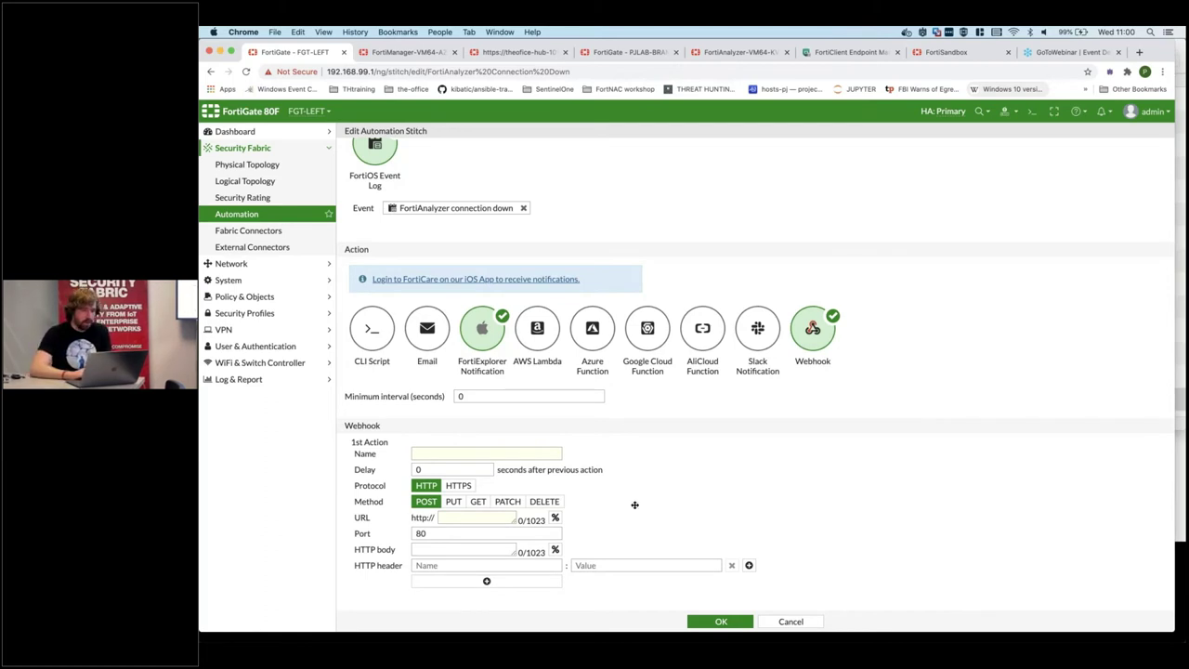
{"action": "scroll", "coordinate": [634, 504], "scroll_direction": "up", "scroll_amount": 1}
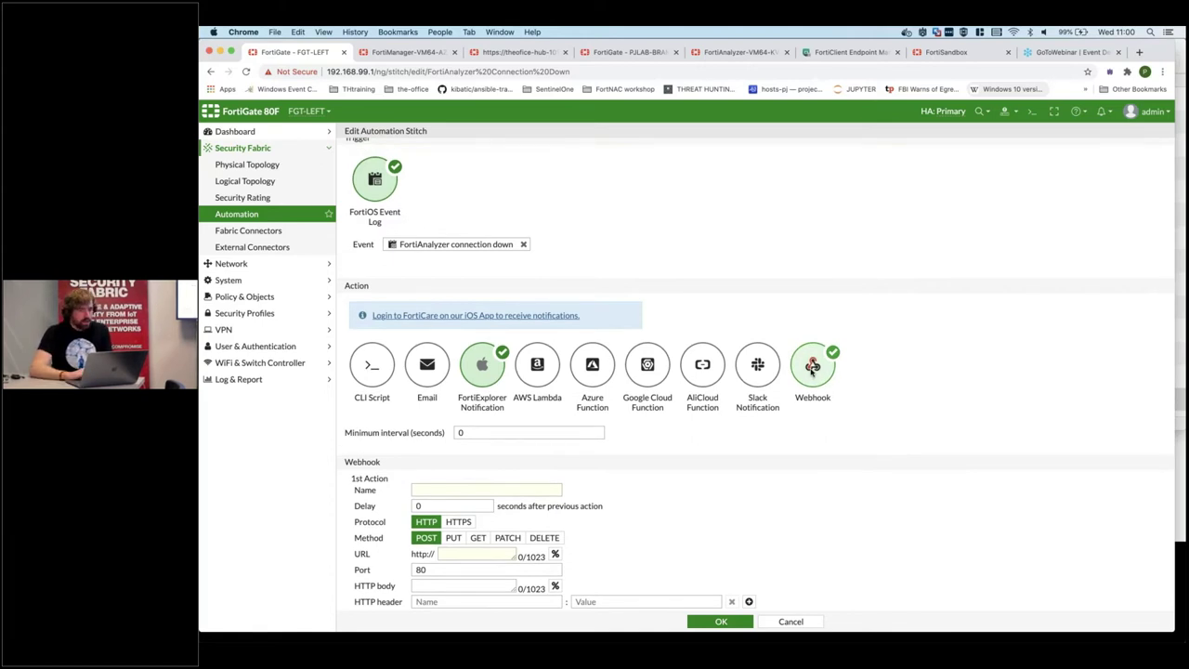
{"action": "scroll", "coordinate": [813, 371], "scroll_direction": "up", "scroll_amount": 1}
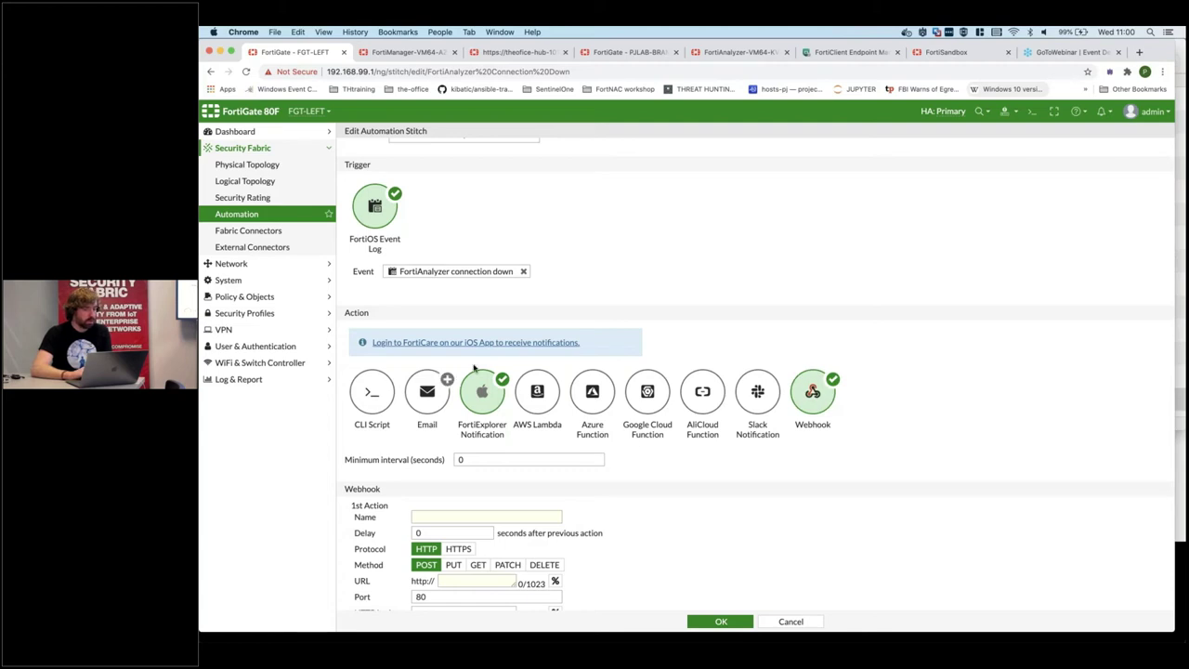
{"action": "left_click", "coordinate": [811, 388]}
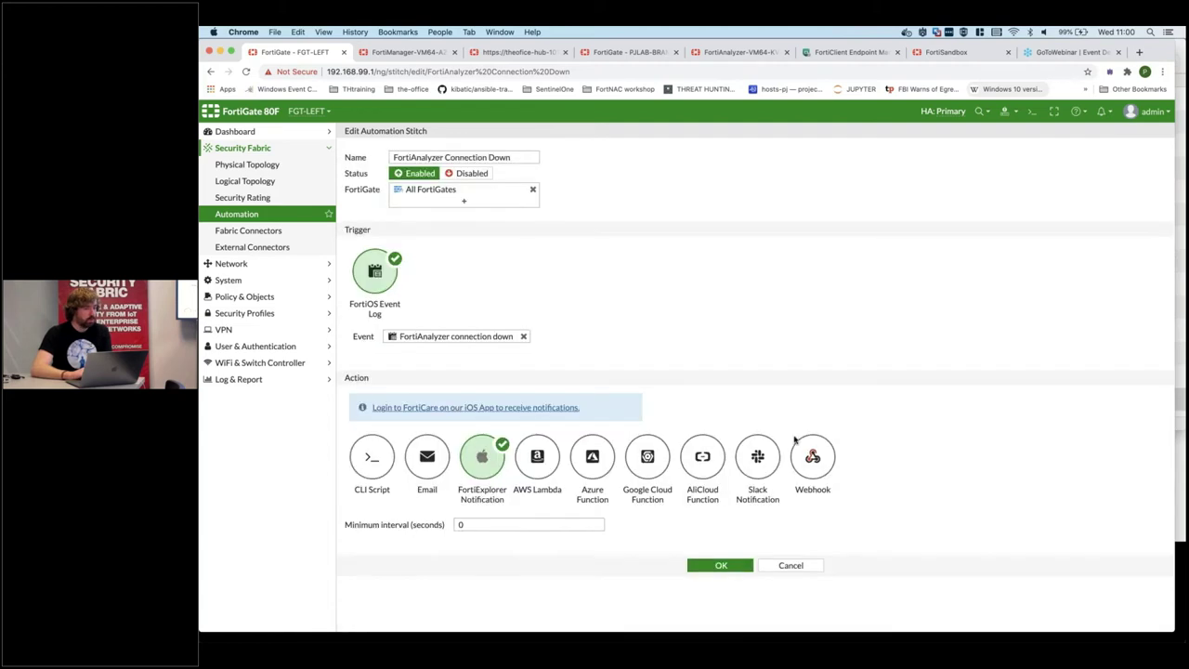
Step: Leave the stitch editor for the Security Fabric > Automation list
{"action": "left_click", "coordinate": [237, 215]}
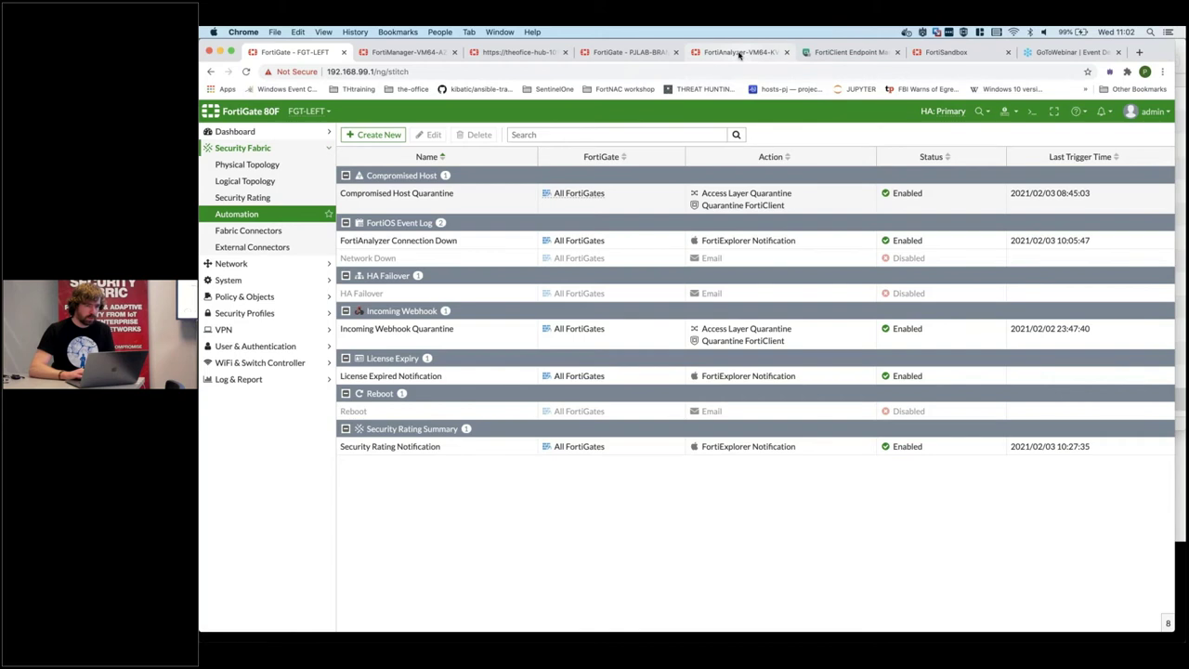
Step: Log in to the FortiAnalyzer console with the admin password
{"action": "left_click", "coordinate": [740, 53]}
{"action": "type", "text": "a*******"}
{"action": "key", "text": "Return"}
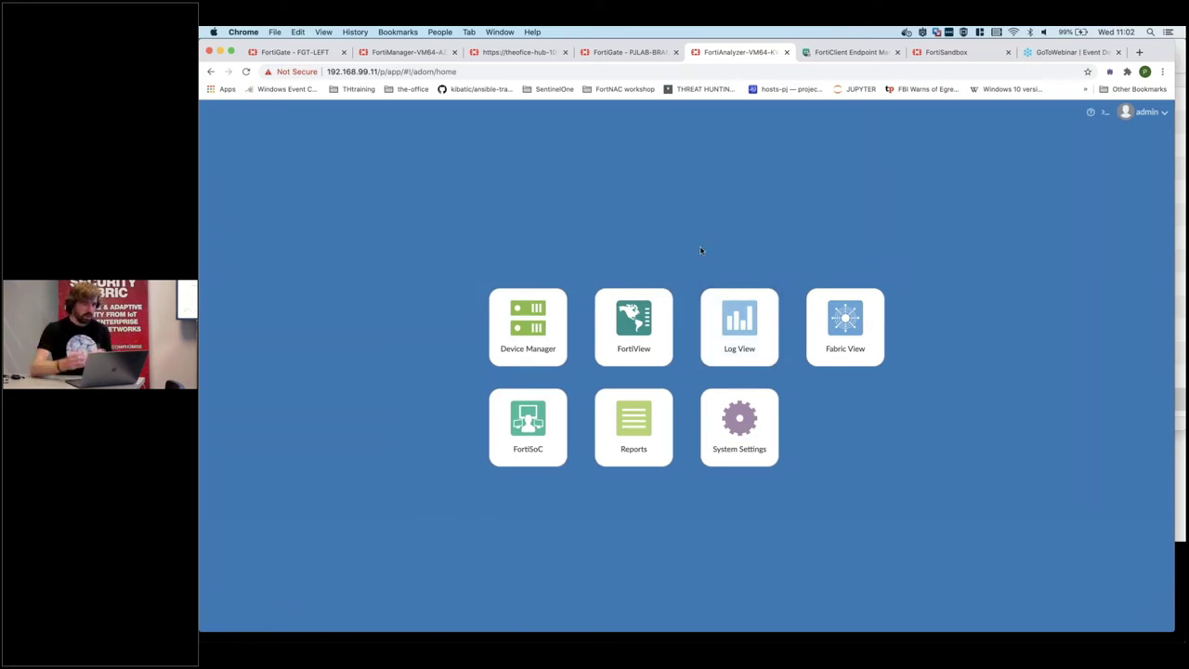
Step: Inspect traffic and utm entries in Log View, then switch to Device Manager
{"action": "left_click", "coordinate": [762, 326]}
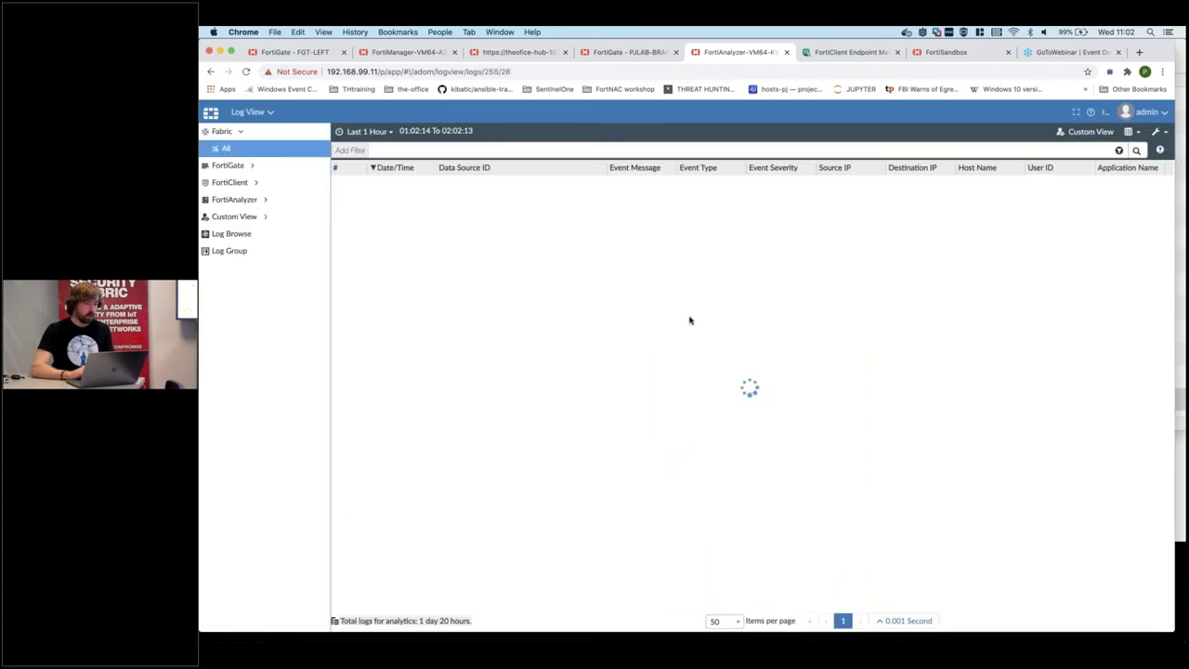
{"action": "left_click", "coordinate": [621, 303]}
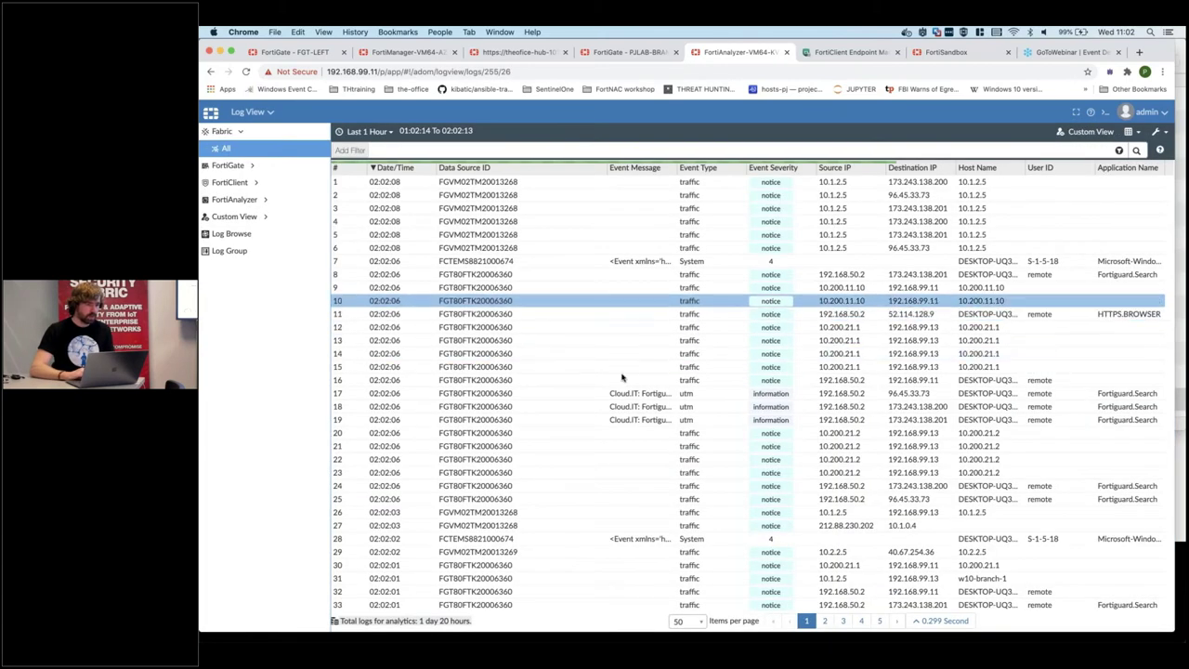
{"action": "left_click", "coordinate": [625, 406]}
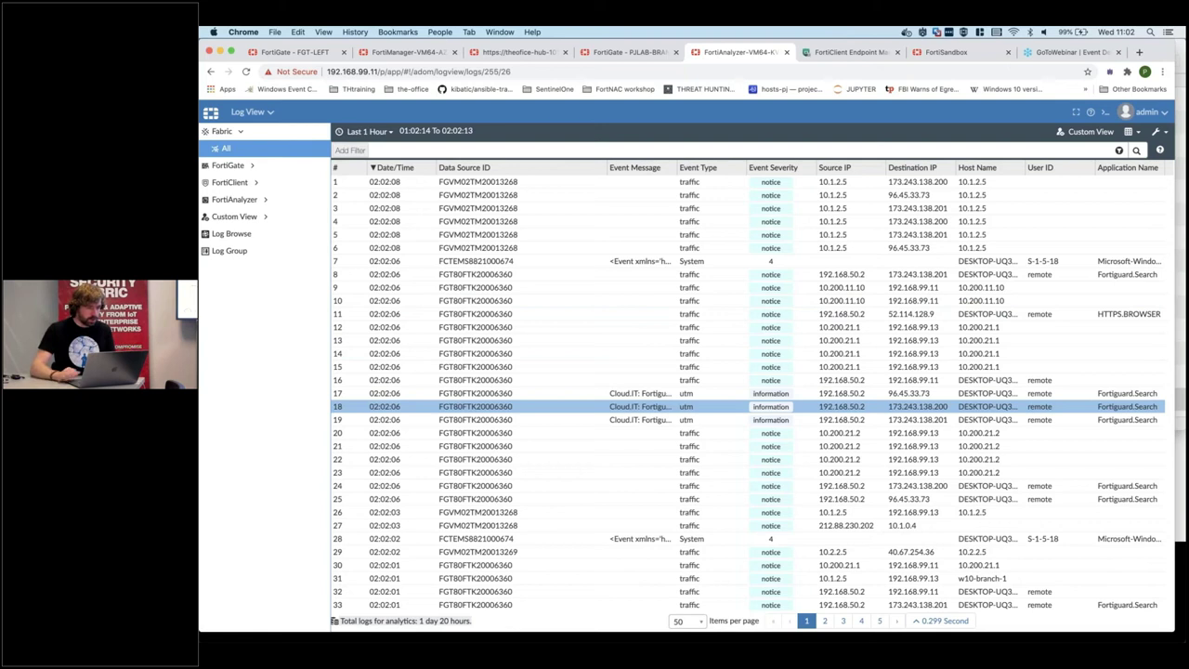
{"action": "scroll", "coordinate": [792, 340], "scroll_direction": "down", "scroll_amount": 5}
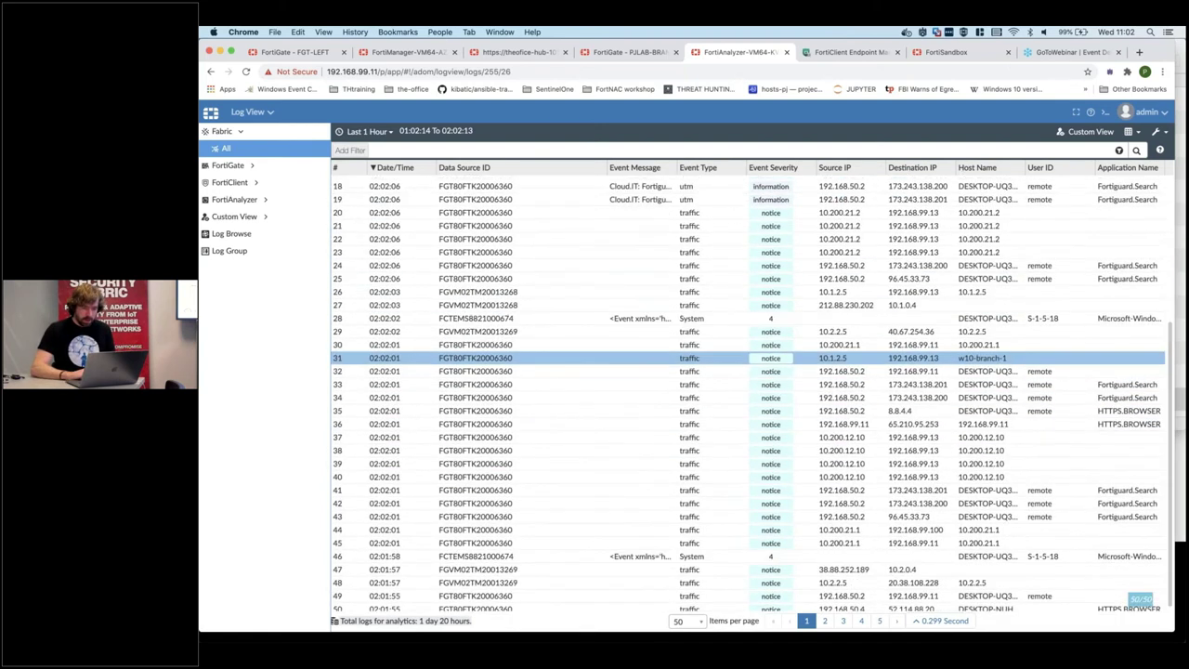
{"action": "scroll", "coordinate": [791, 358], "scroll_direction": "down", "scroll_amount": 1}
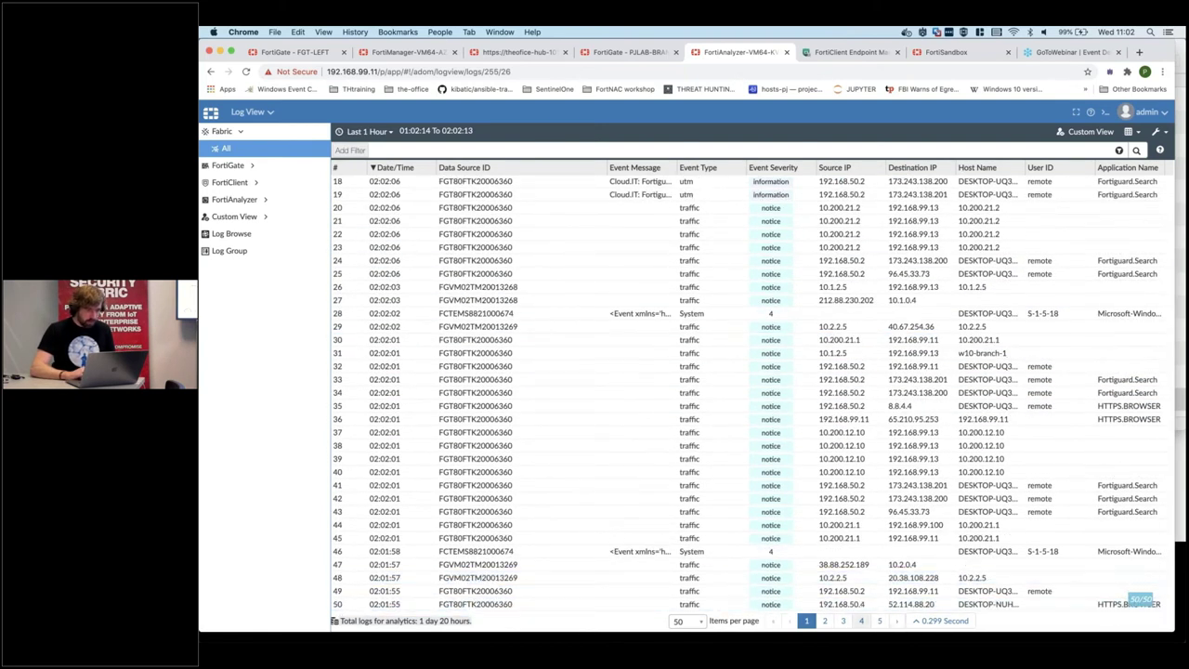
{"action": "scroll", "coordinate": [892, 552], "scroll_direction": "up", "scroll_amount": 5}
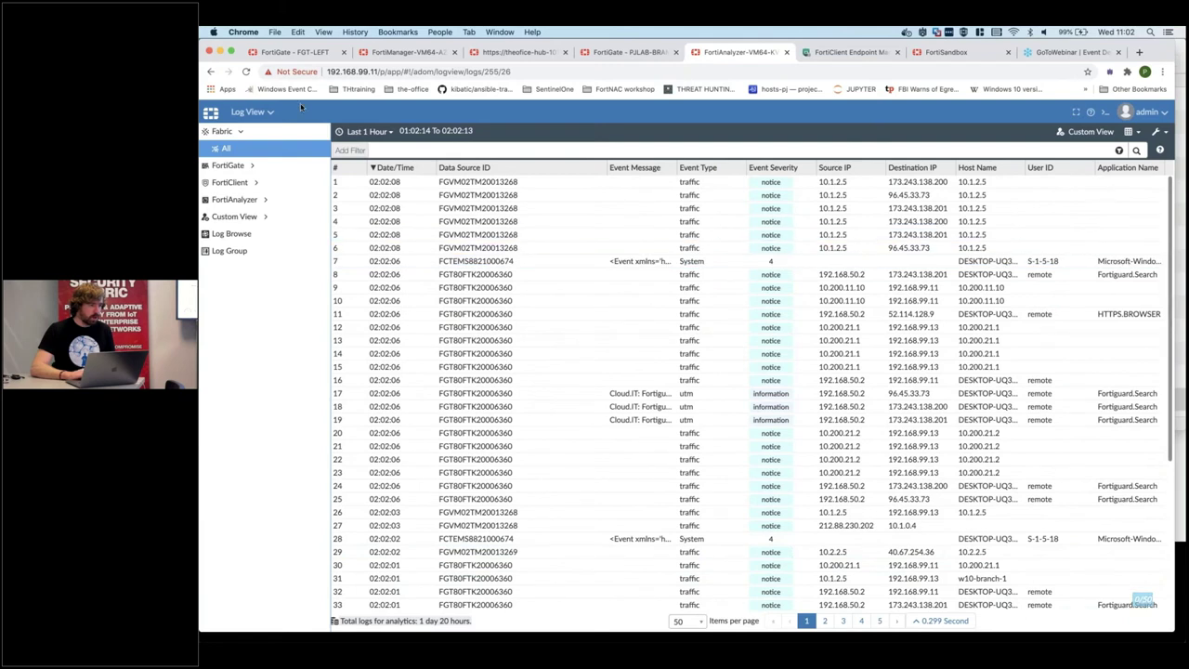
{"action": "left_click", "coordinate": [268, 112]}
{"action": "left_click", "coordinate": [262, 154]}
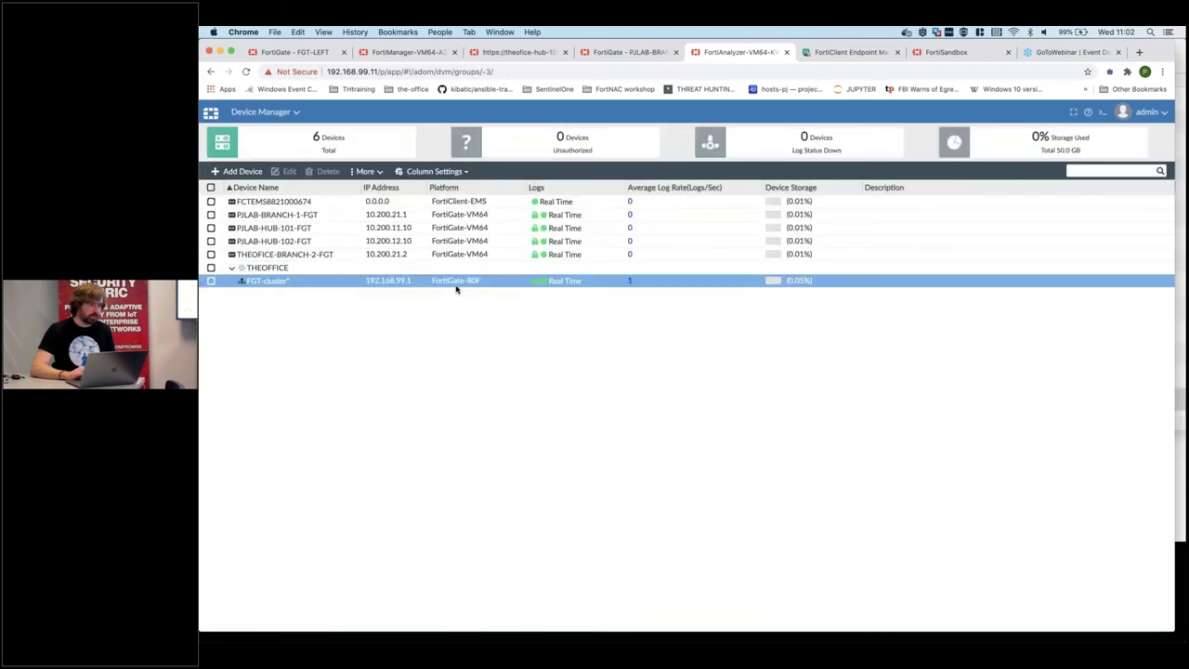
Step: Switch from Device Manager back to Log View, then reopen the module menu
{"action": "left_click", "coordinate": [260, 111]}
{"action": "left_click", "coordinate": [433, 156]}
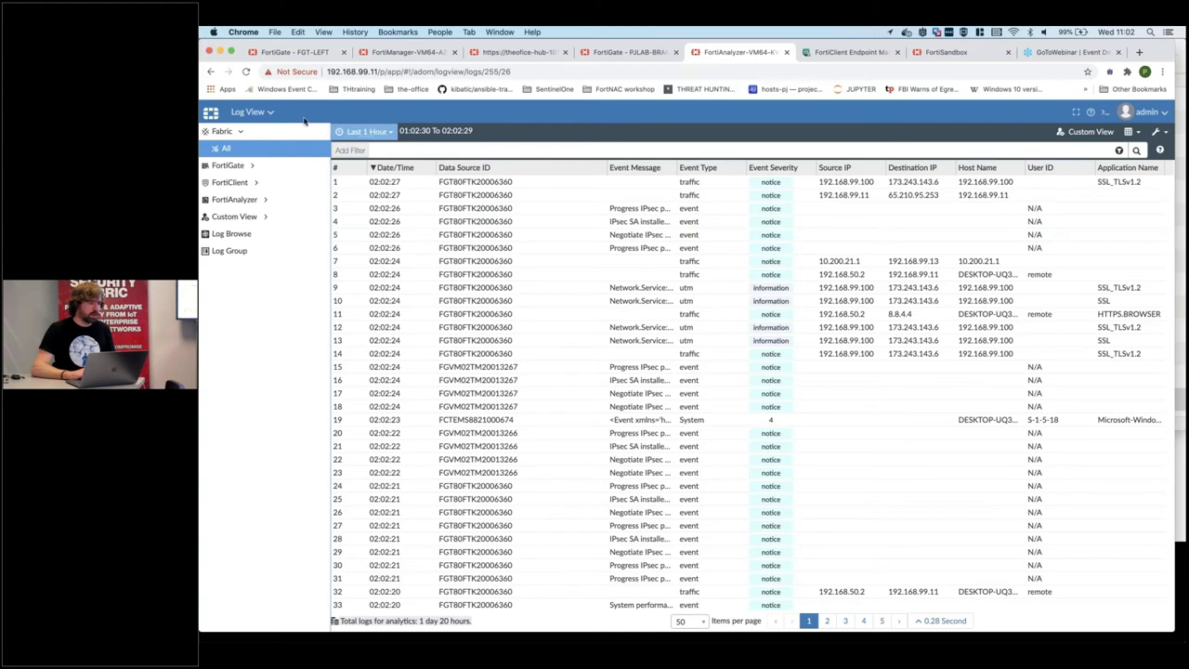
{"action": "left_click", "coordinate": [253, 112]}
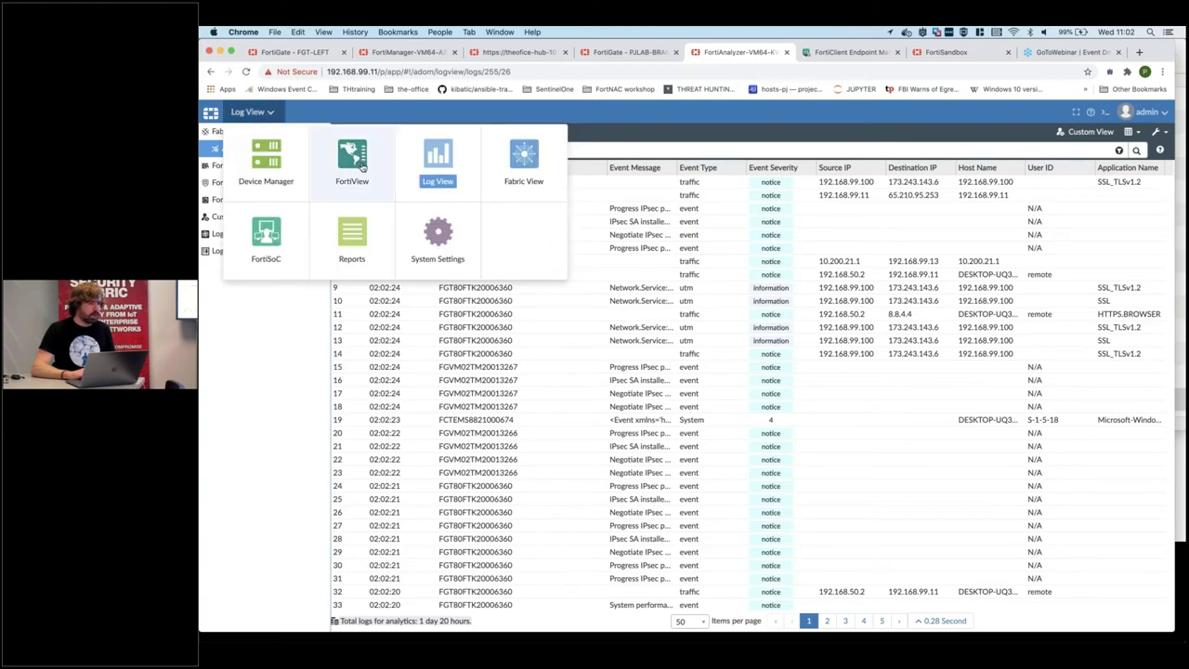
Step: Check FortiView Compromised Hosts, then show Top Sources, led by 10.200.21.1 with 702 sessions
{"action": "left_click", "coordinate": [361, 165]}
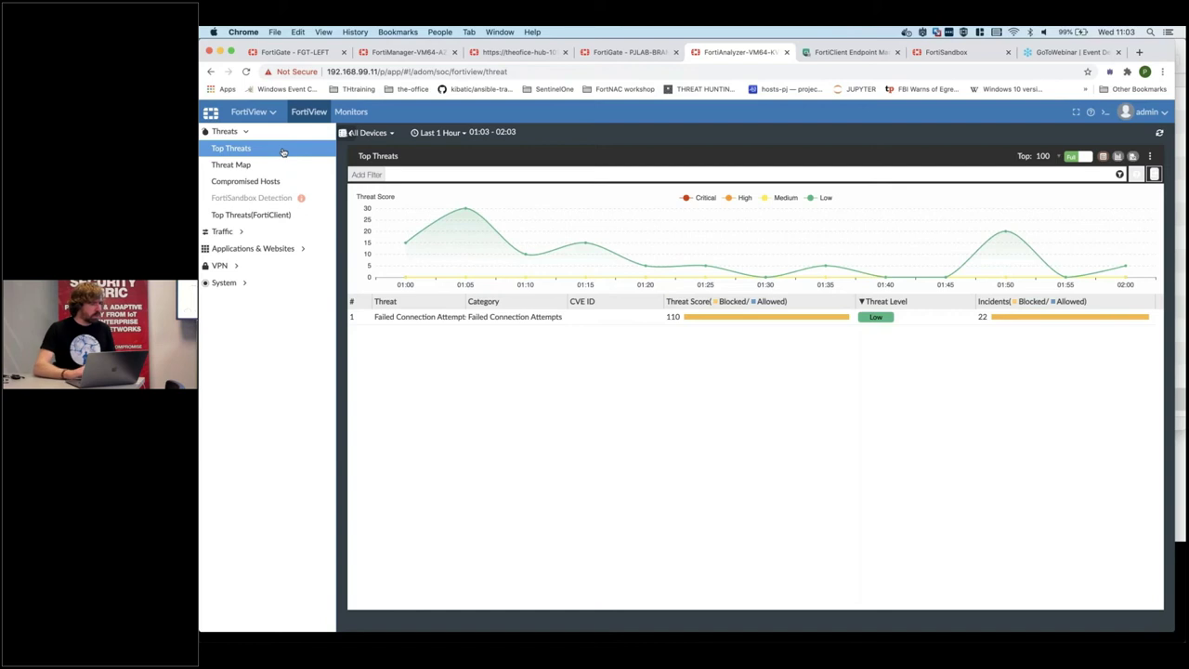
{"action": "left_click", "coordinate": [261, 181]}
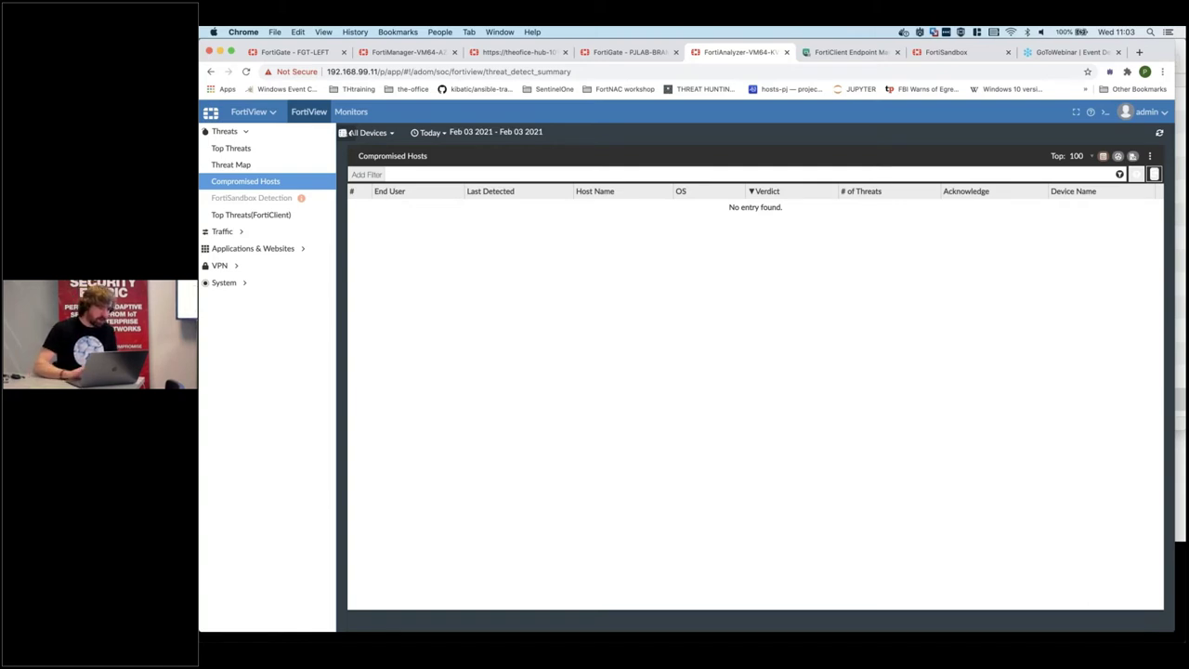
{"action": "left_click", "coordinate": [289, 232]}
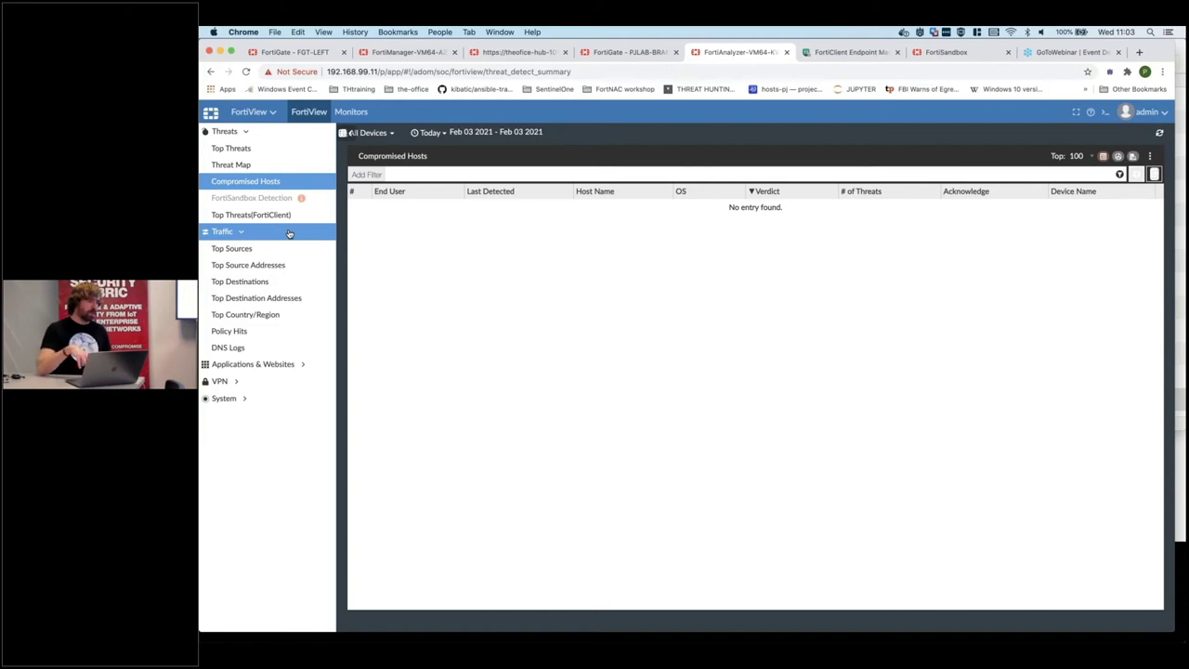
{"action": "left_click", "coordinate": [248, 248]}
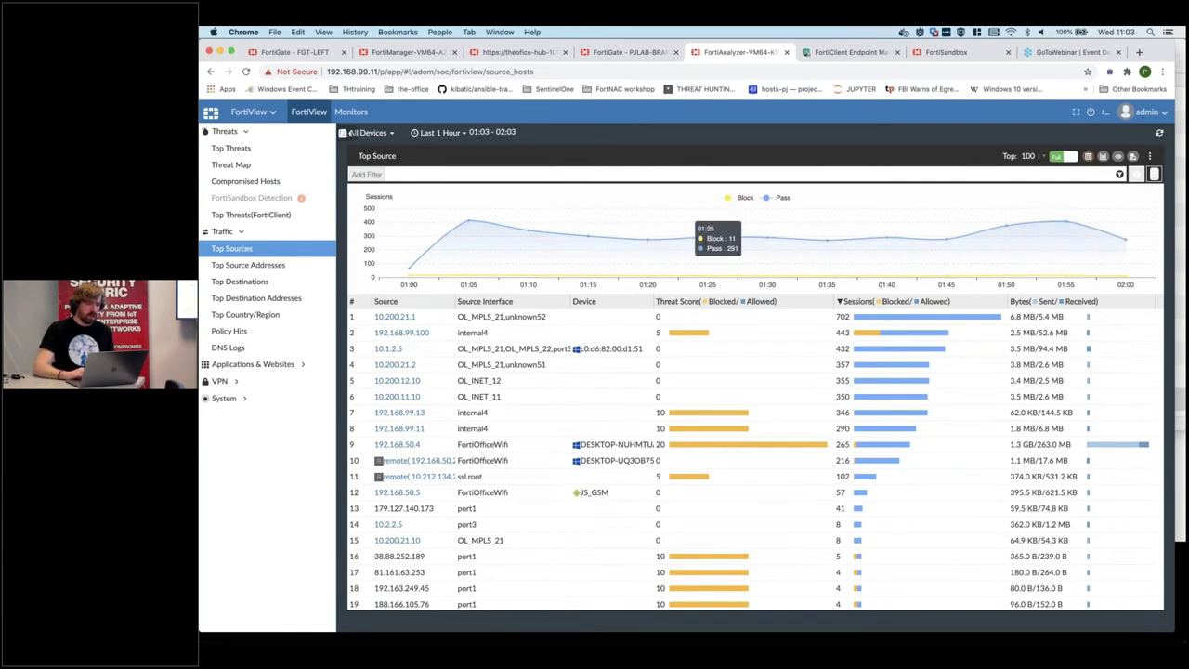
Step: Inspect source 10.200.21.1's endpoint details and drill into its applications
{"action": "left_click", "coordinate": [399, 317]}
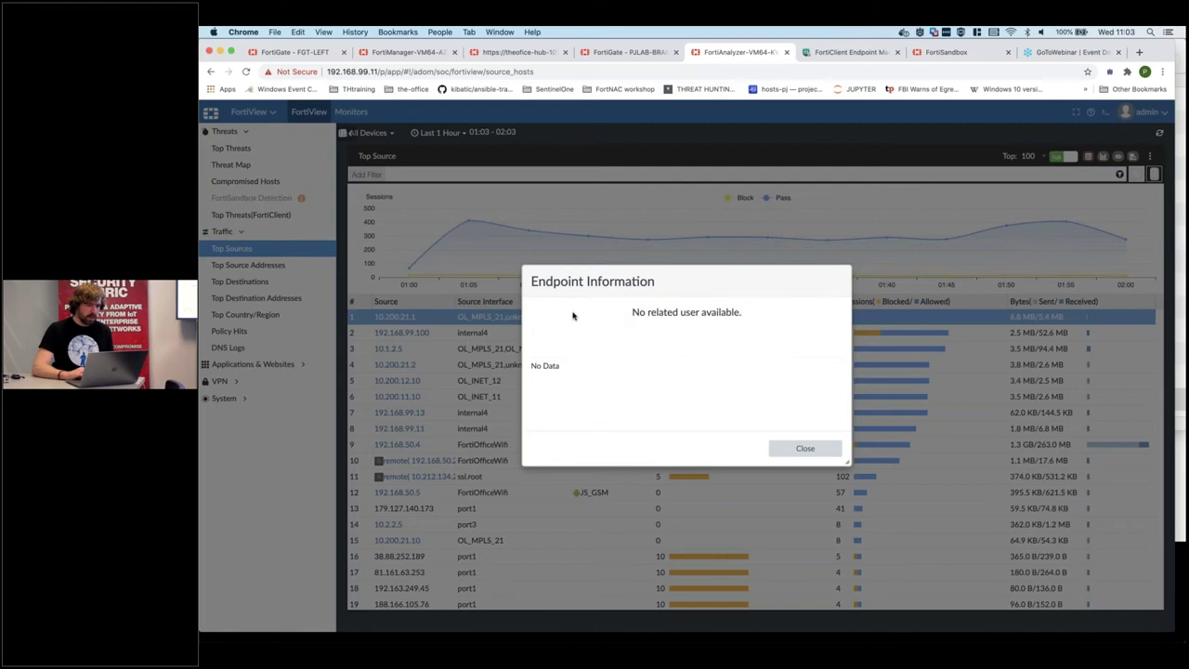
{"action": "left_click", "coordinate": [804, 447]}
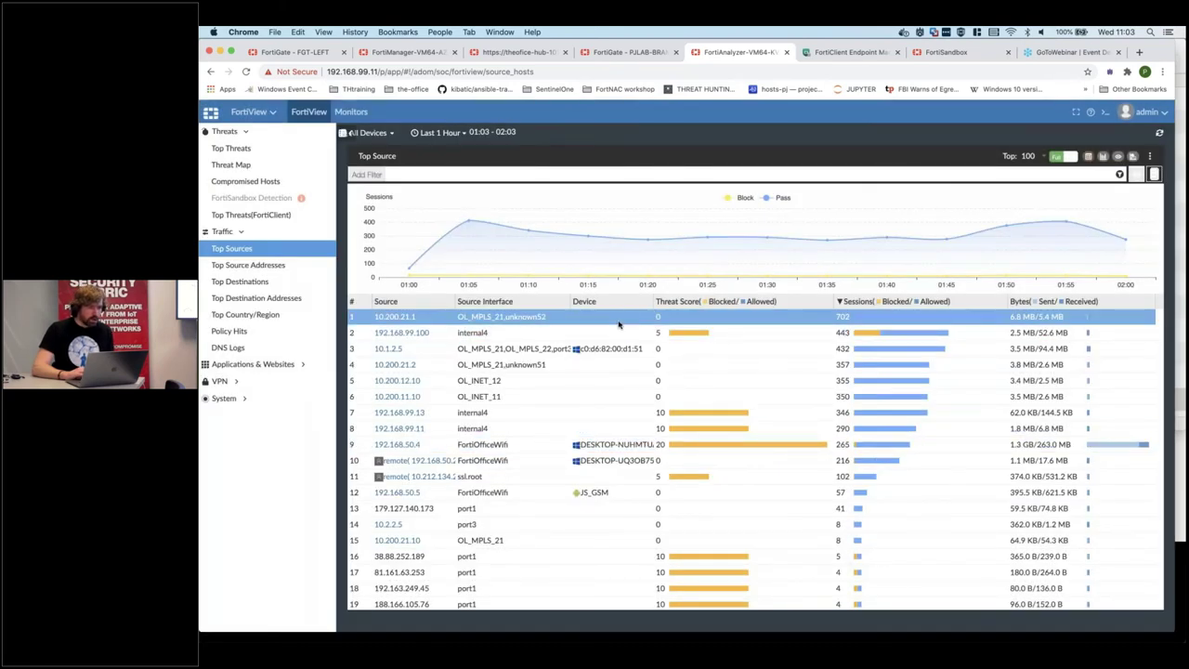
{"action": "double_click", "coordinate": [619, 322]}
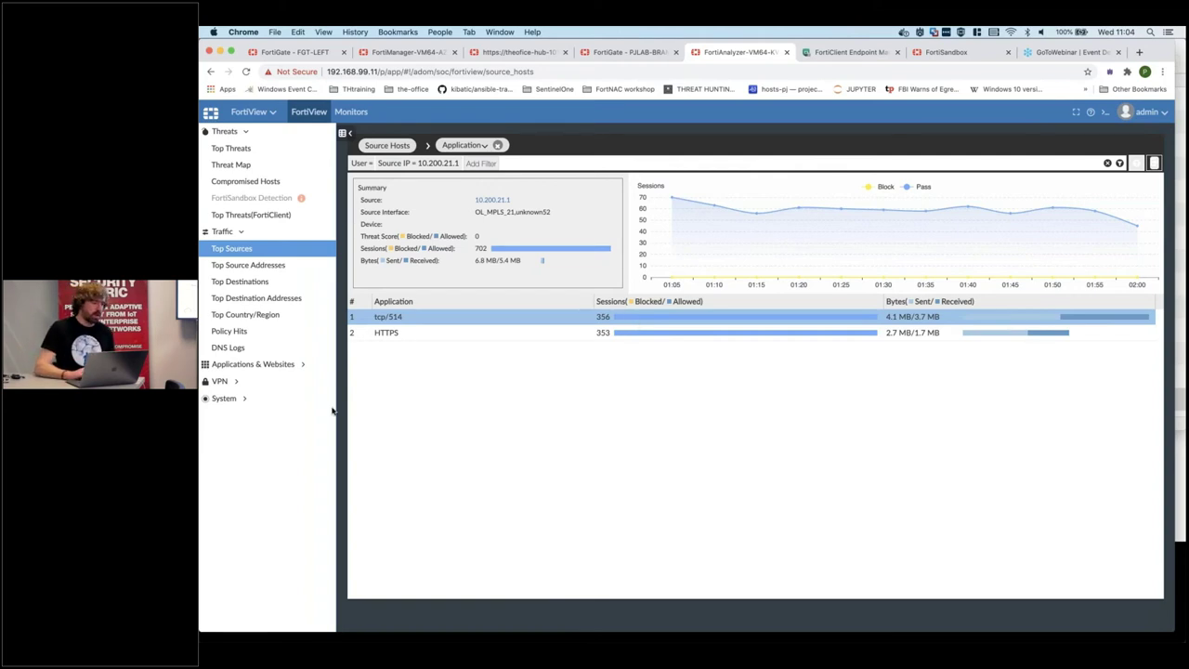
Step: Move through Top Sources and Top Source Addresses to Top Destinations, led by 192.168.99.100
{"action": "left_click", "coordinate": [237, 249]}
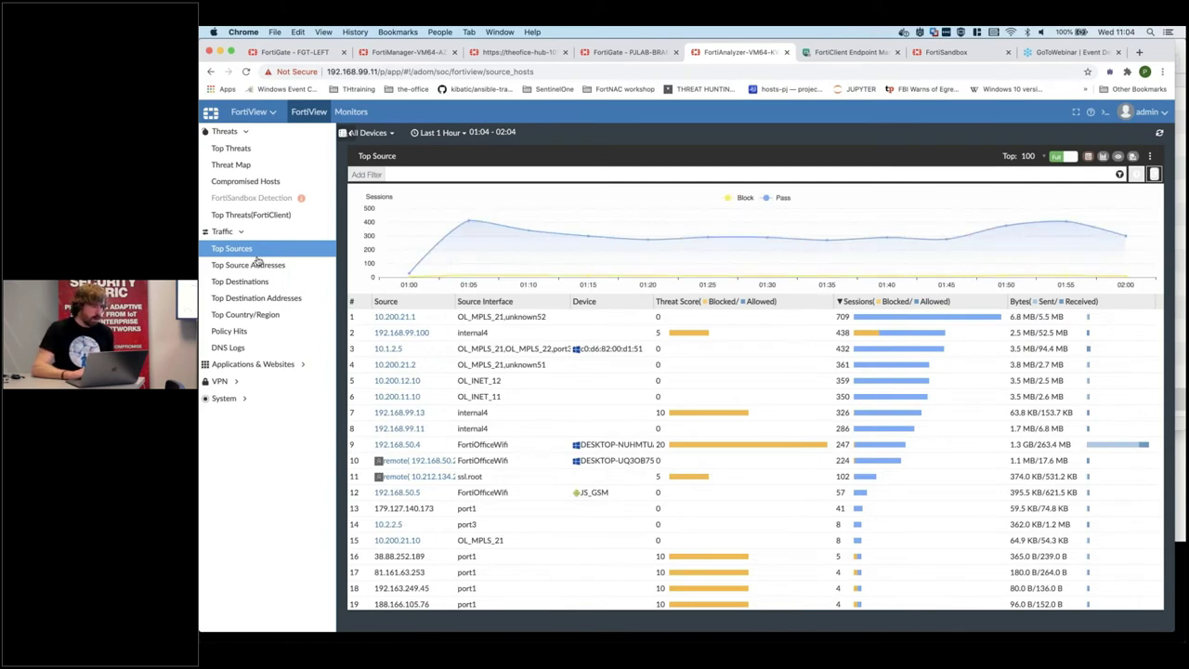
{"action": "left_click", "coordinate": [257, 264]}
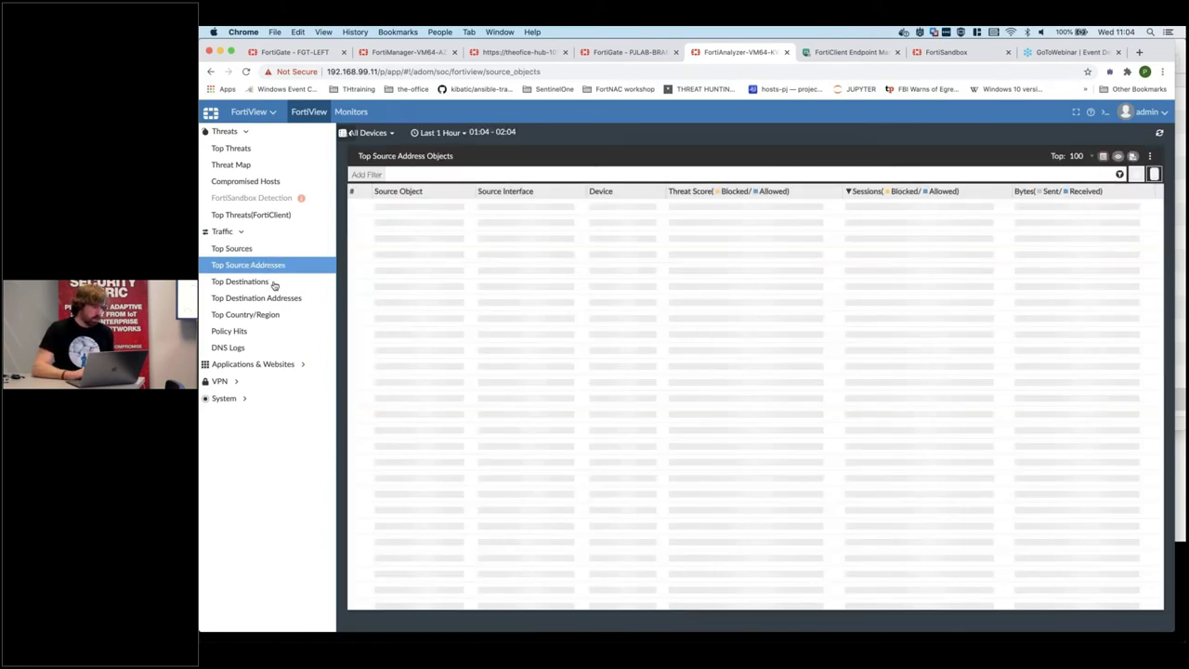
{"action": "left_click", "coordinate": [266, 282]}
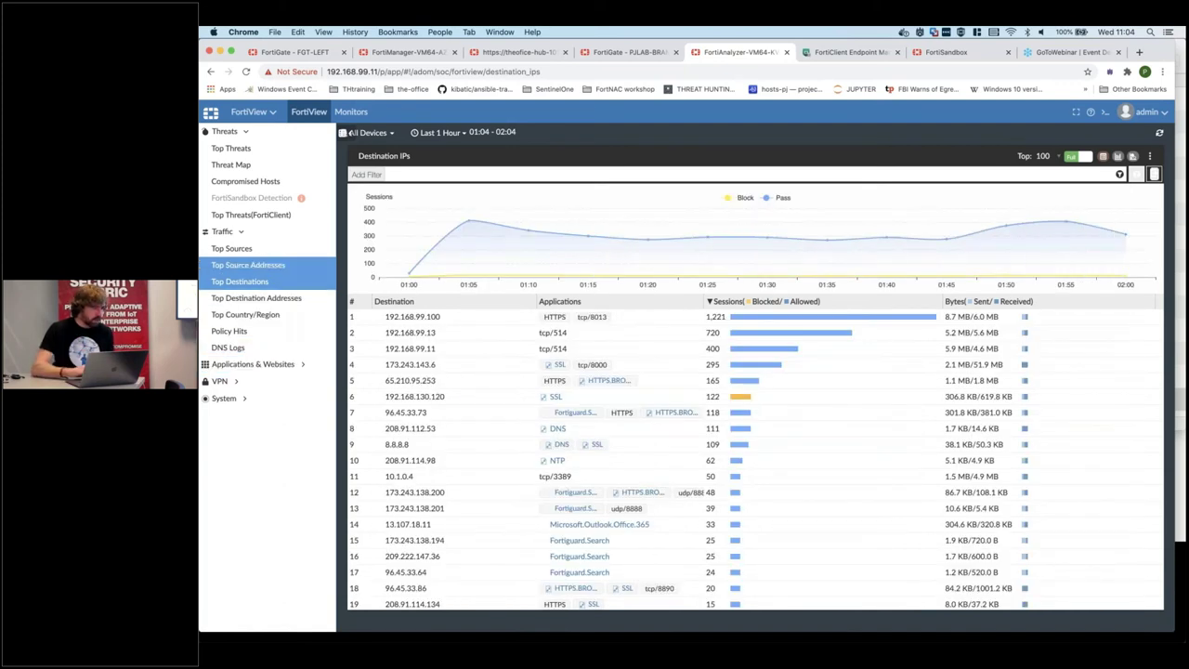
Step: Show Top Applications under Applications & Websites: SSL 438 sessions, HTTPS.BROWSER 293
{"action": "left_click", "coordinate": [307, 366]}
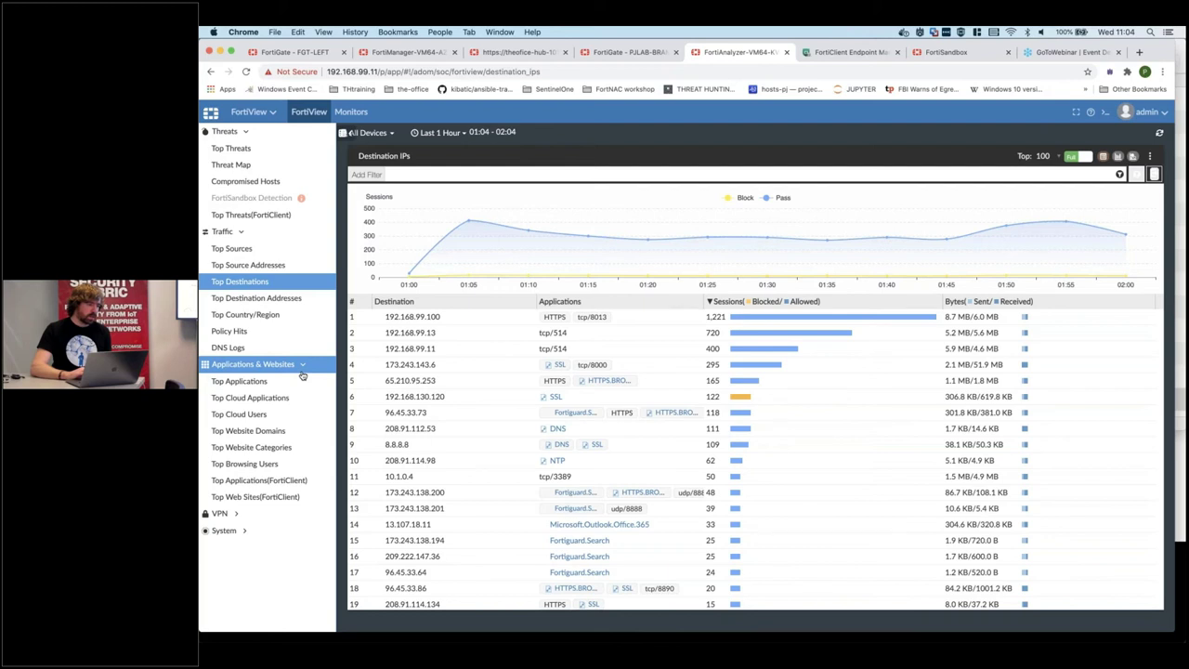
{"action": "left_click", "coordinate": [249, 382]}
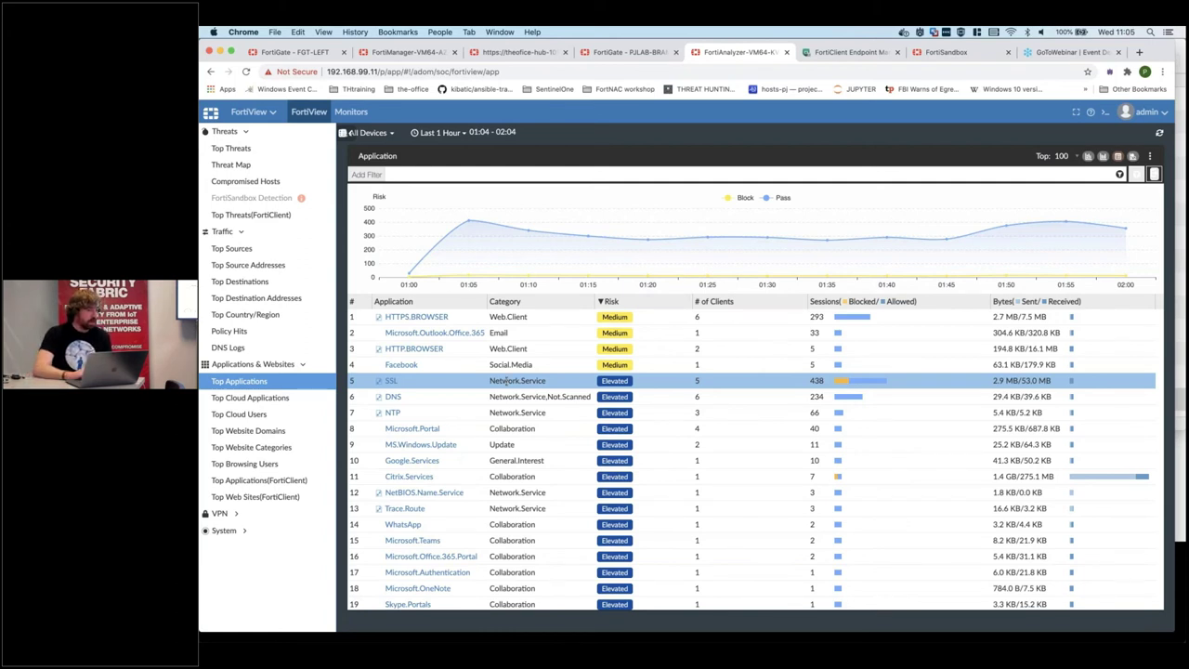
Step: View Top Cloud Applications, led by Fortiguard.Search, then return to Compromised Hosts
{"action": "left_click", "coordinate": [274, 399]}
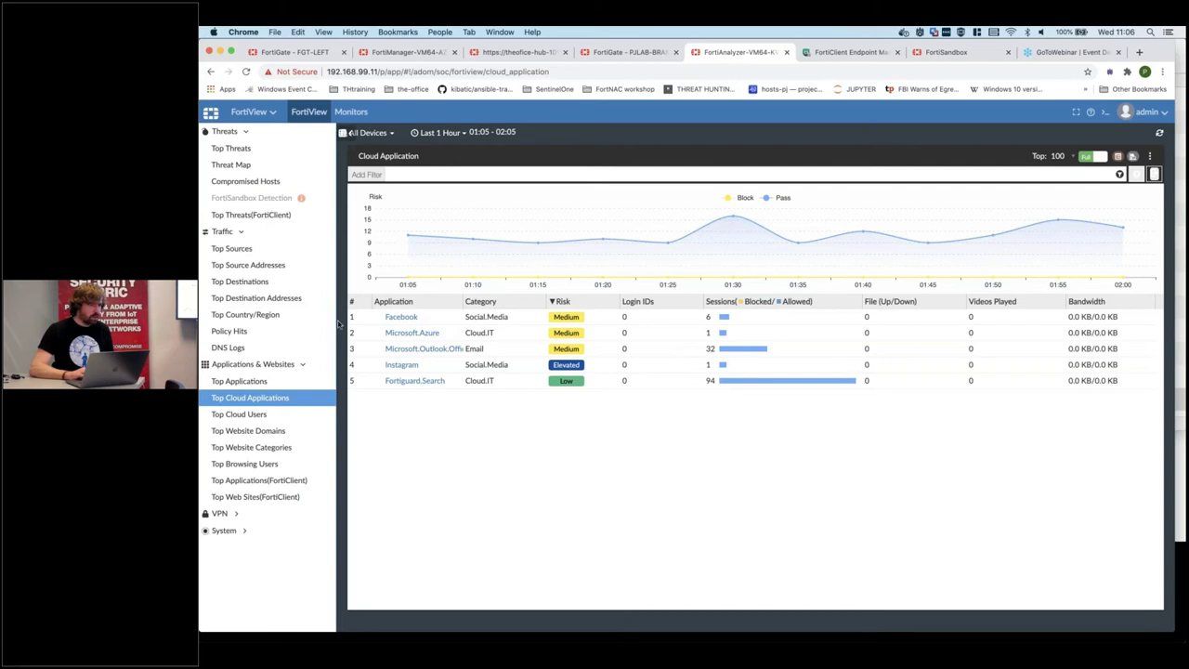
{"action": "left_click", "coordinate": [264, 188]}
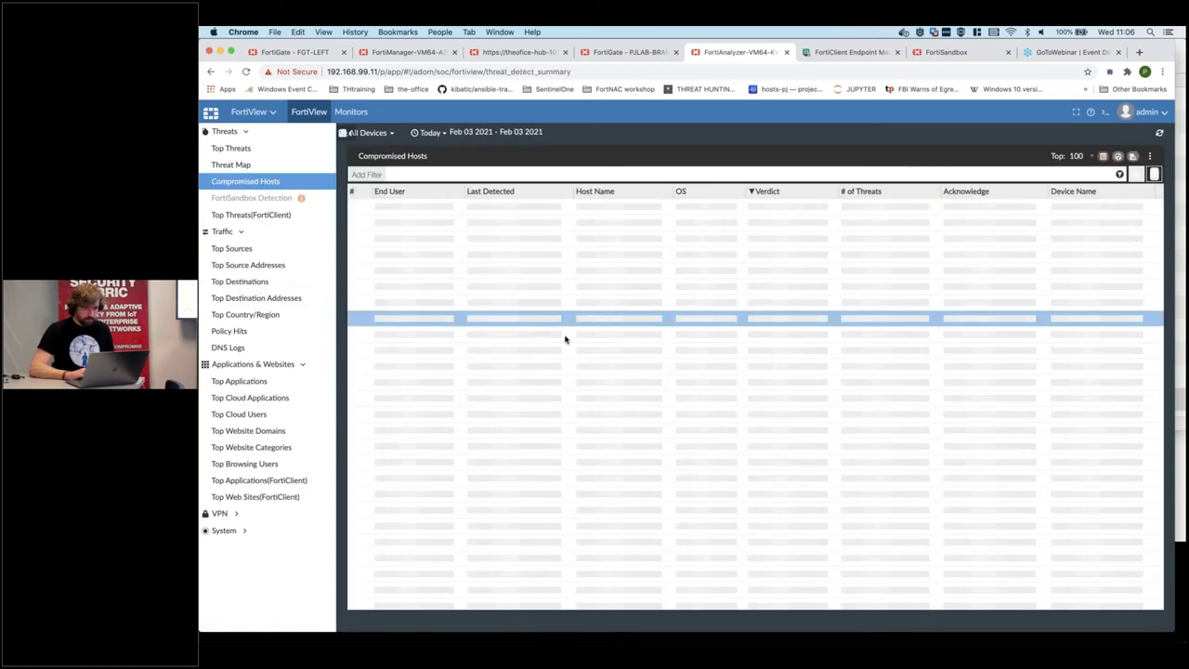
Step: Reload the page and Compromised Hosts for all devices, confirming no entries for Today
{"action": "left_click", "coordinate": [258, 183]}
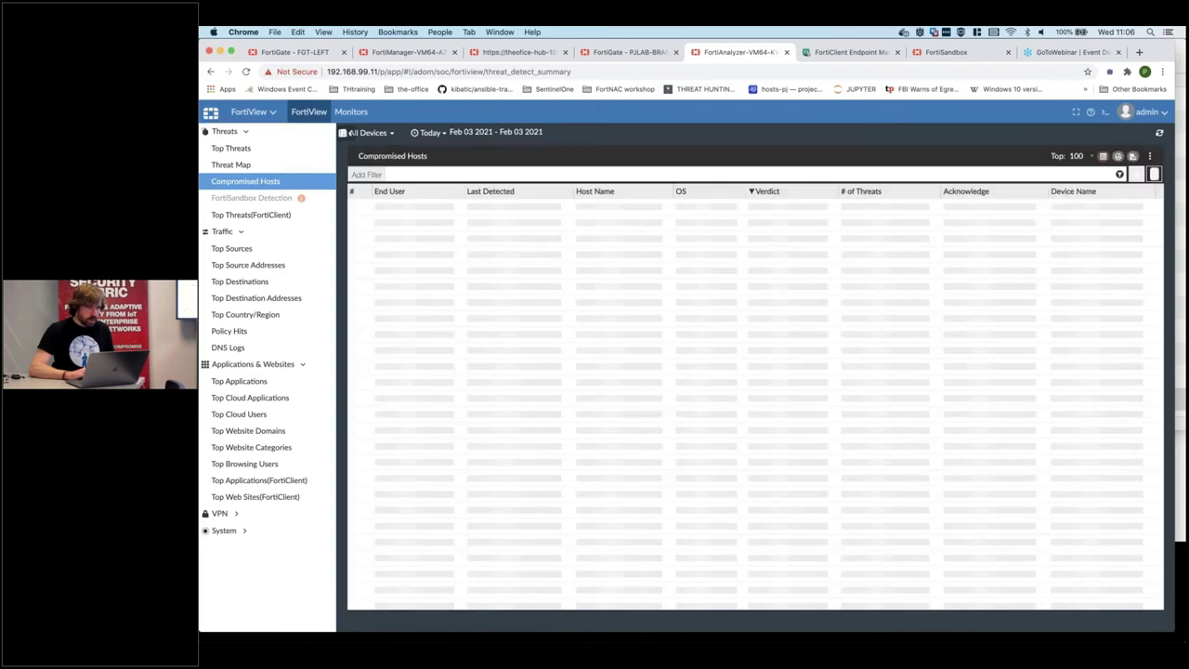
{"action": "left_click", "coordinate": [384, 135]}
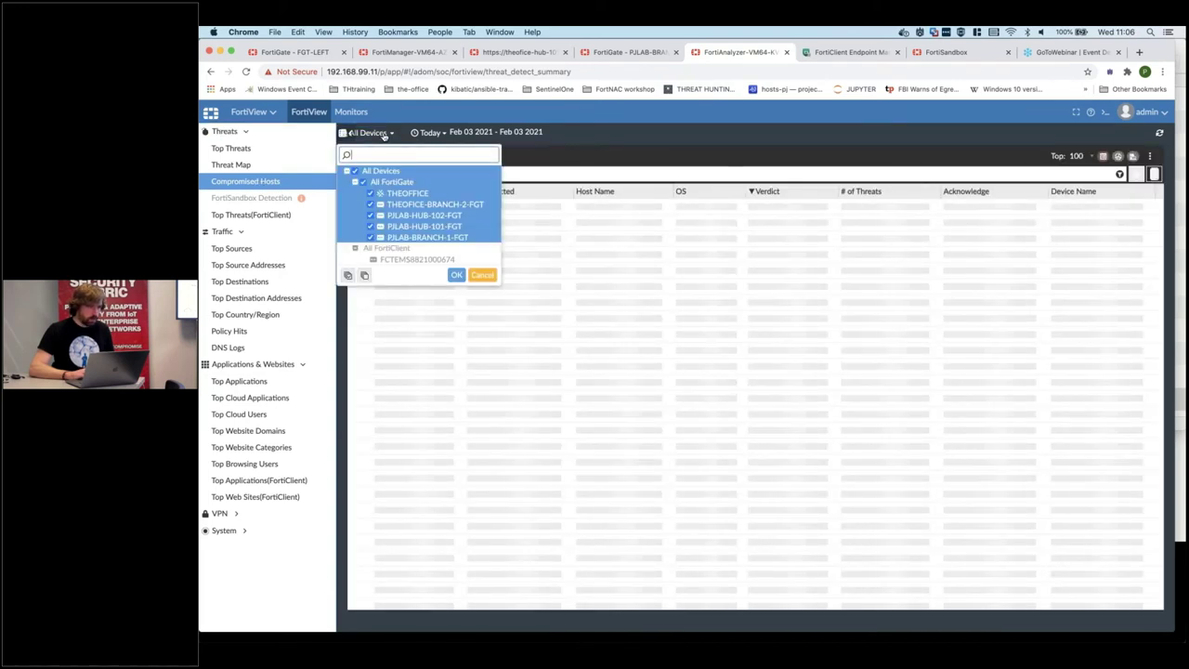
{"action": "left_click", "coordinate": [385, 135]}
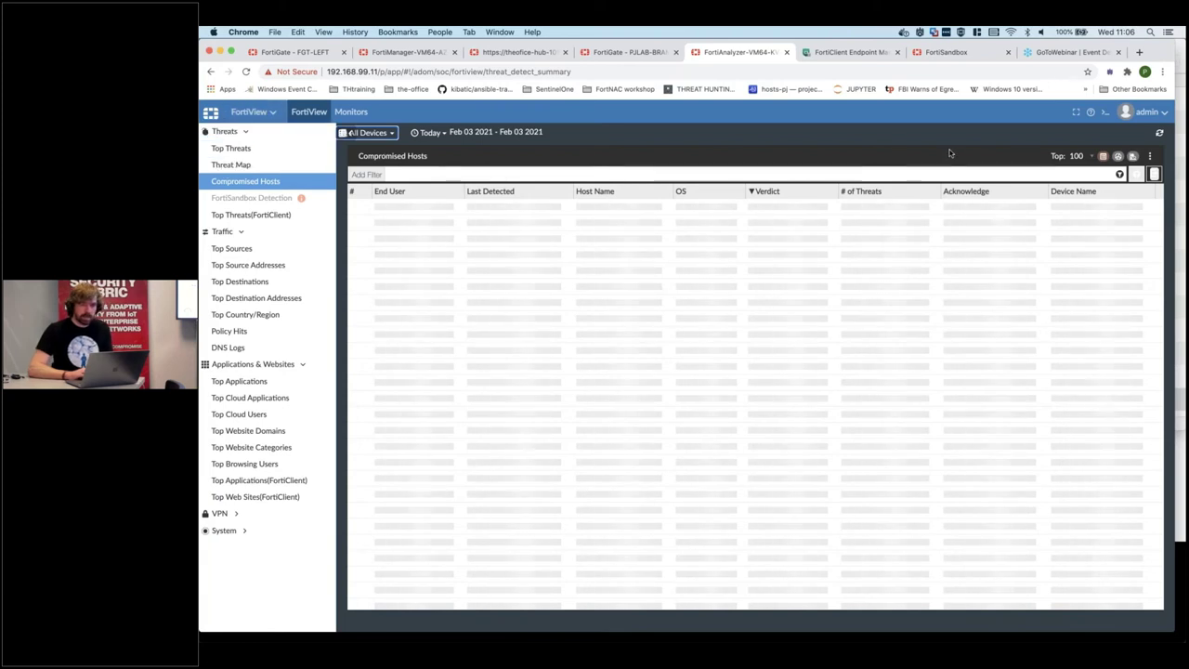
{"action": "key", "text": "super+r"}
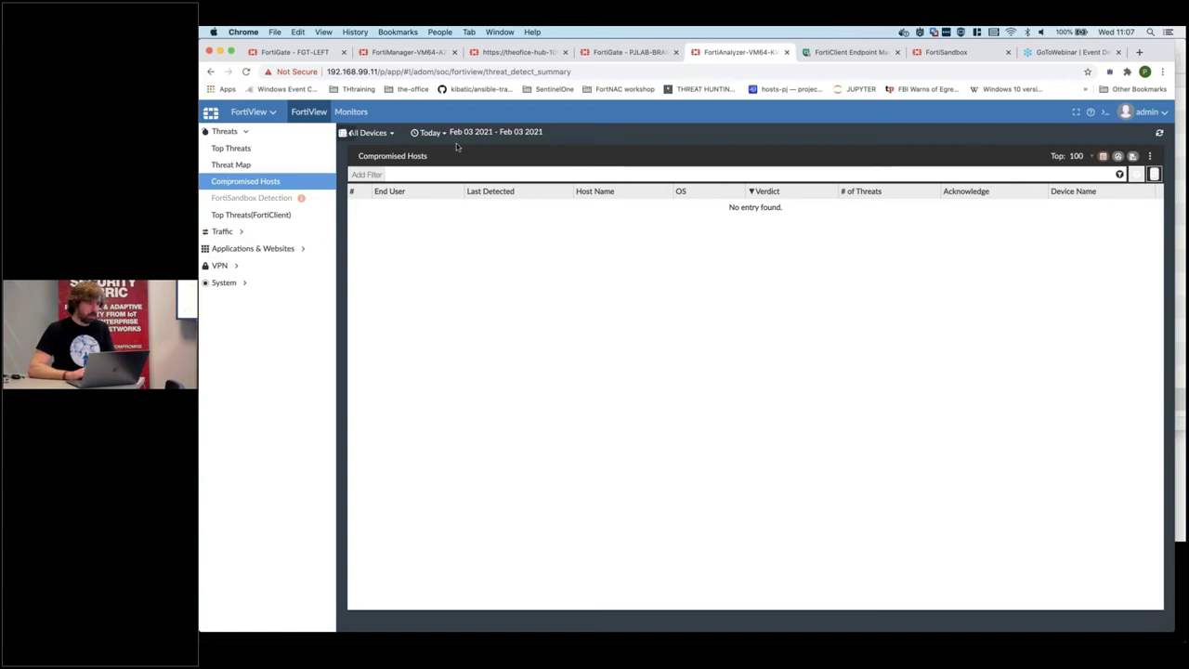
{"action": "left_click", "coordinate": [250, 185]}
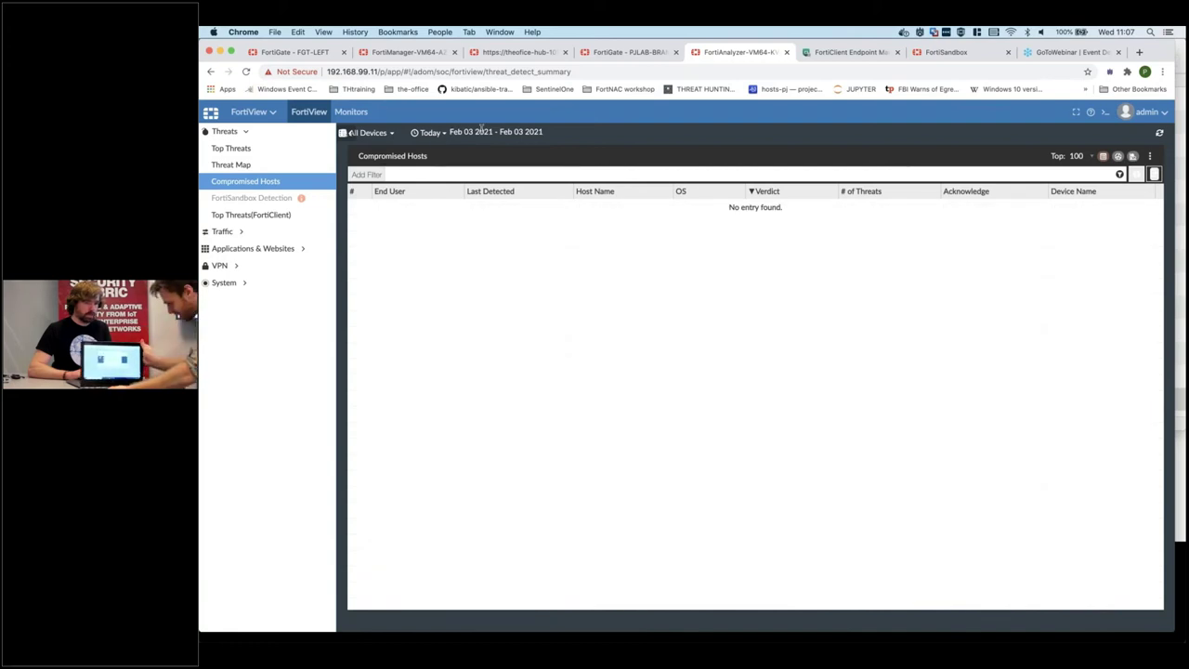
{"action": "key", "text": "super+Tab"}
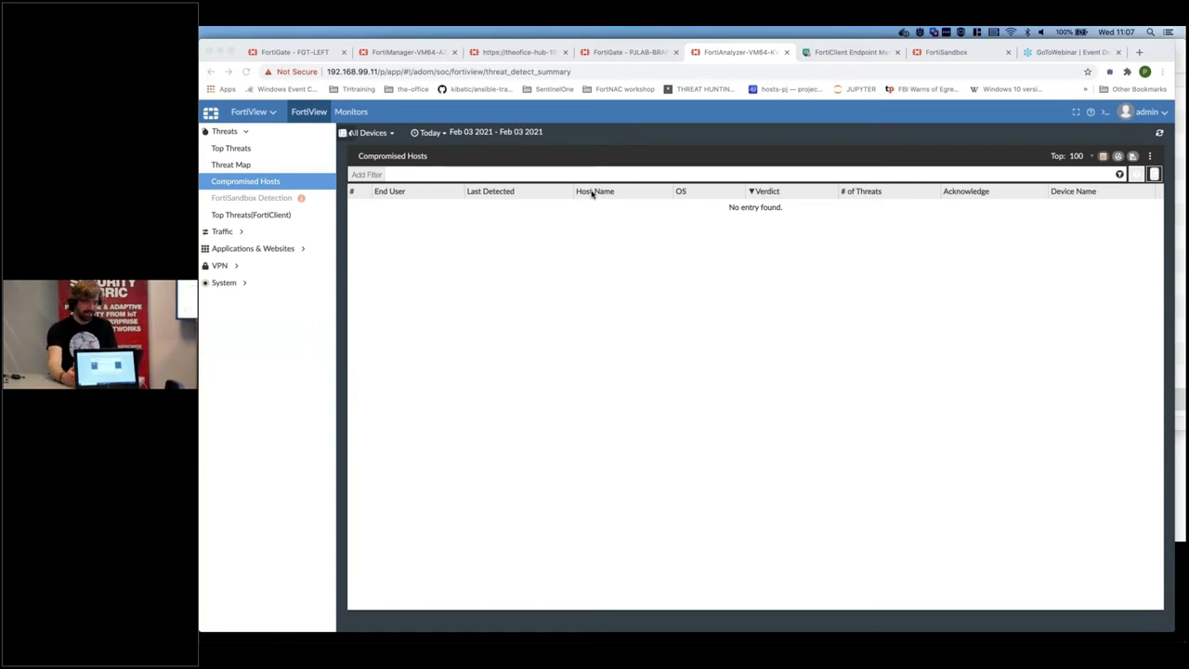
{"action": "left_click", "coordinate": [407, 240]}
{"action": "left_click", "coordinate": [271, 183]}
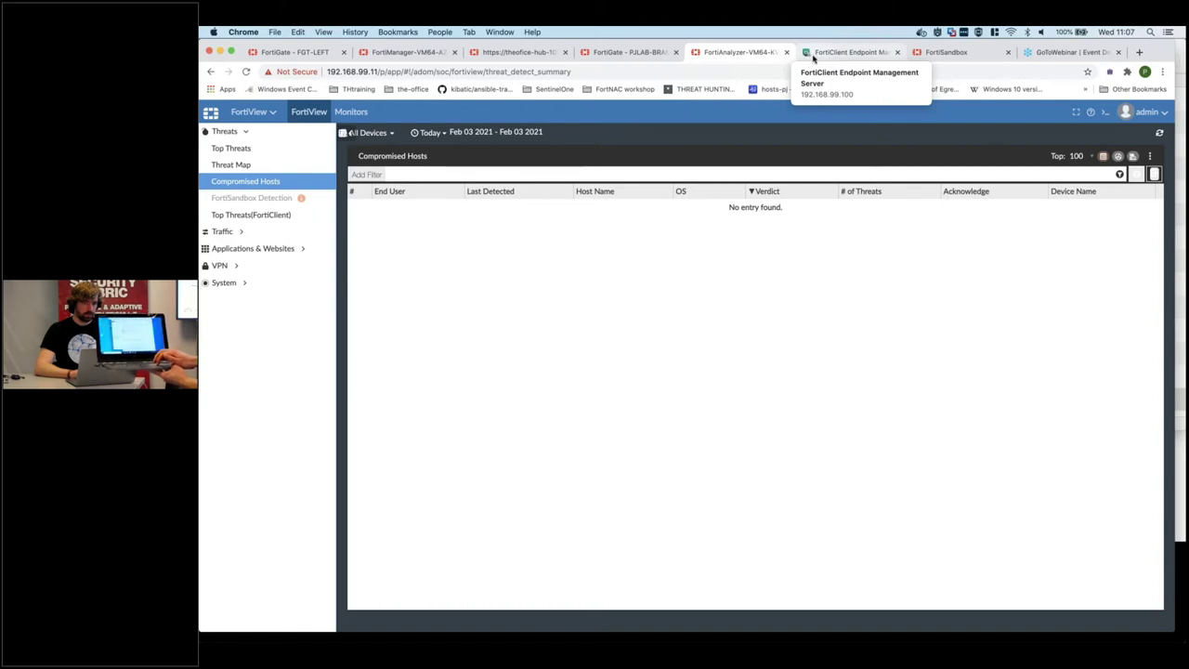
Step: Sign in to FortiClient EMS as admin, retyping the password after a failed attempt
{"action": "left_click", "coordinate": [813, 54]}
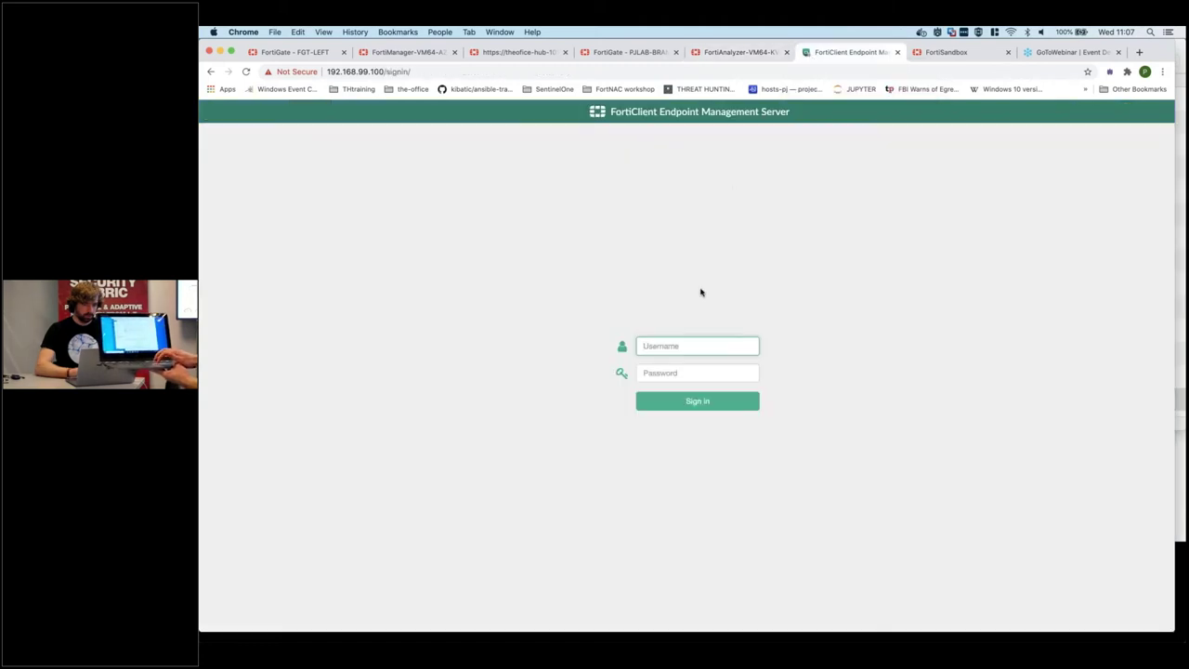
{"action": "type", "text": "admin"}
{"action": "key", "text": "Tab"}
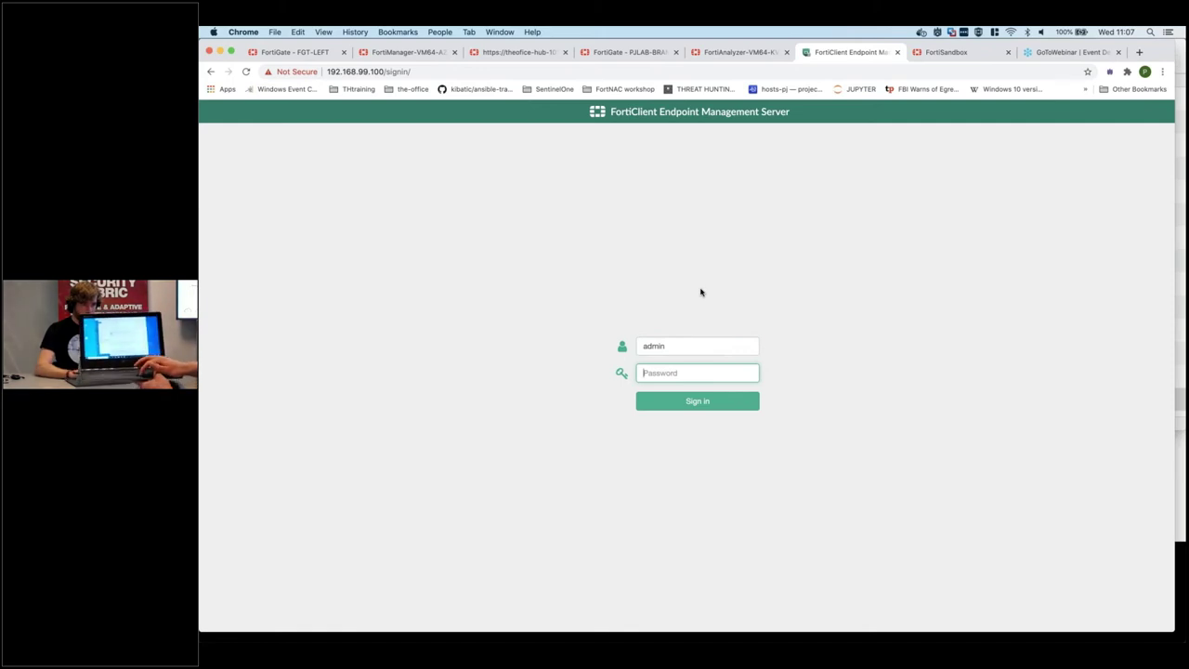
{"action": "type", "text": "******"}
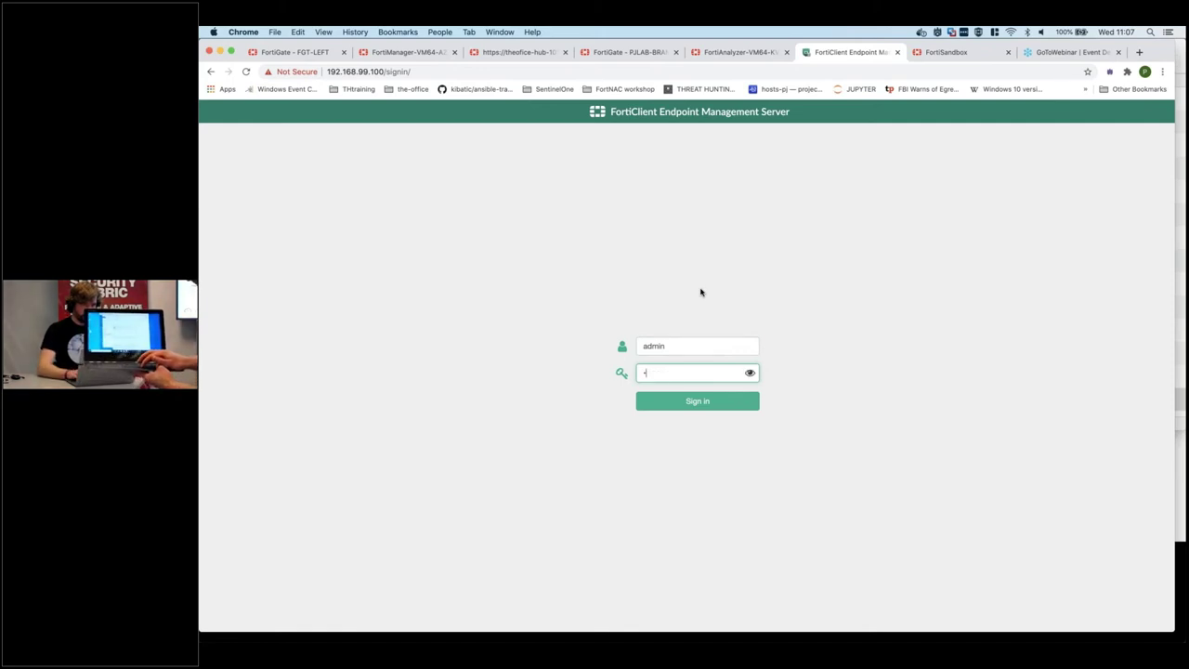
{"action": "type", "text": "*****"}
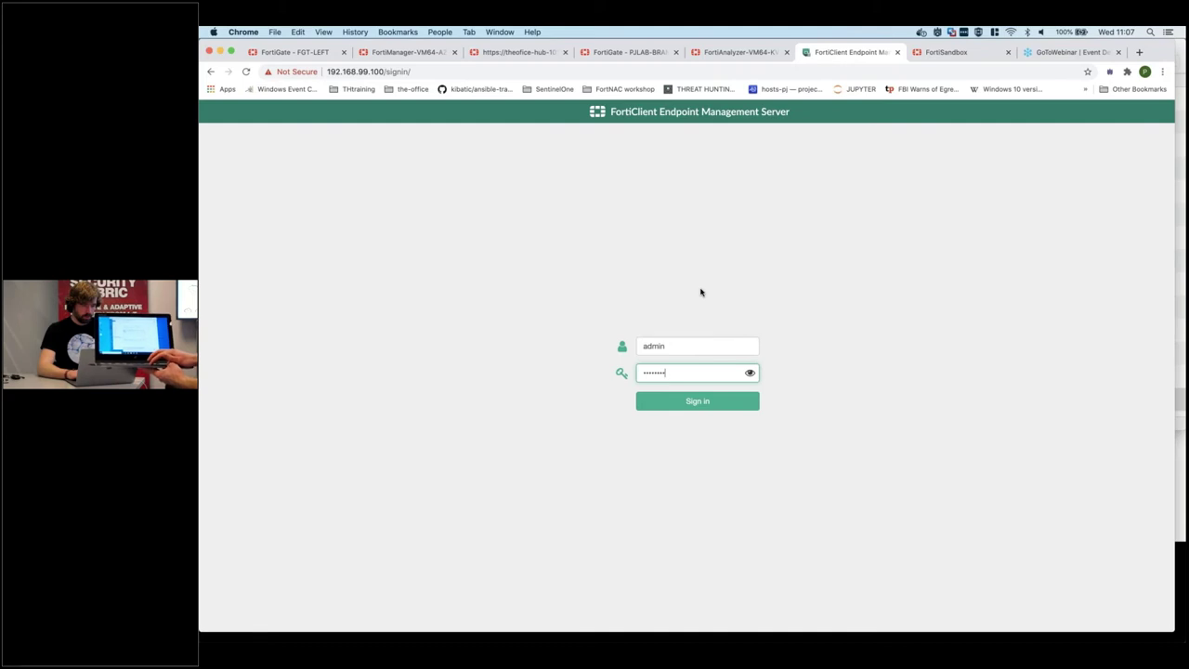
{"action": "key", "text": "Return"}
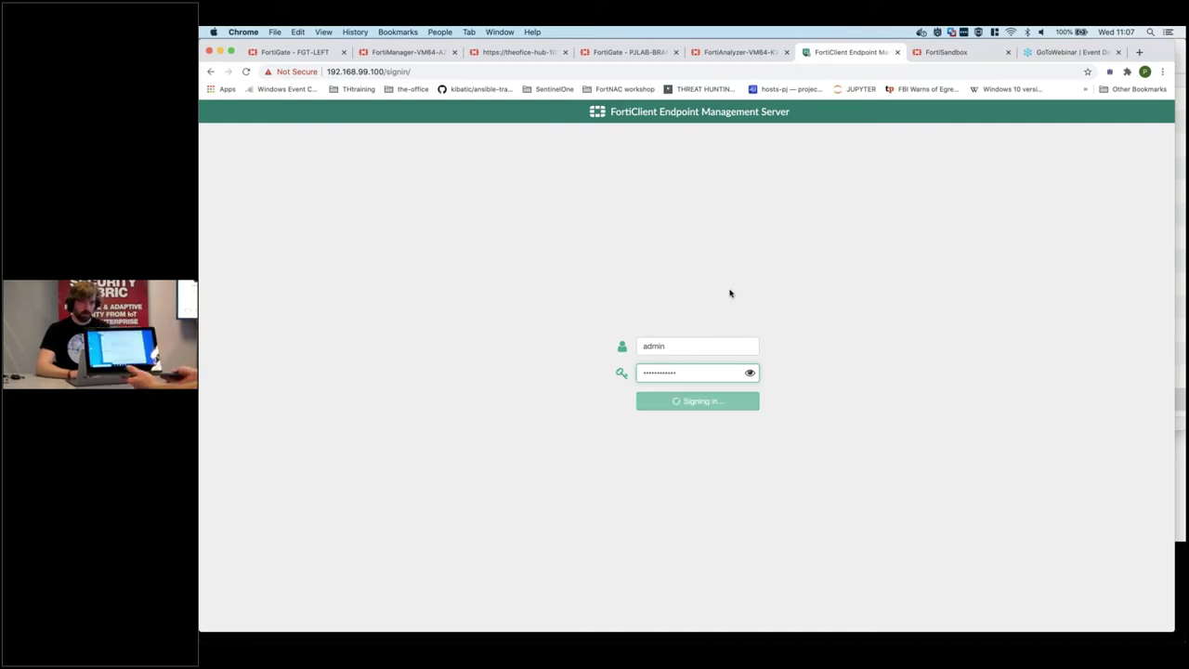
{"action": "double_click", "coordinate": [668, 384]}
{"action": "type", "text": "**********"}
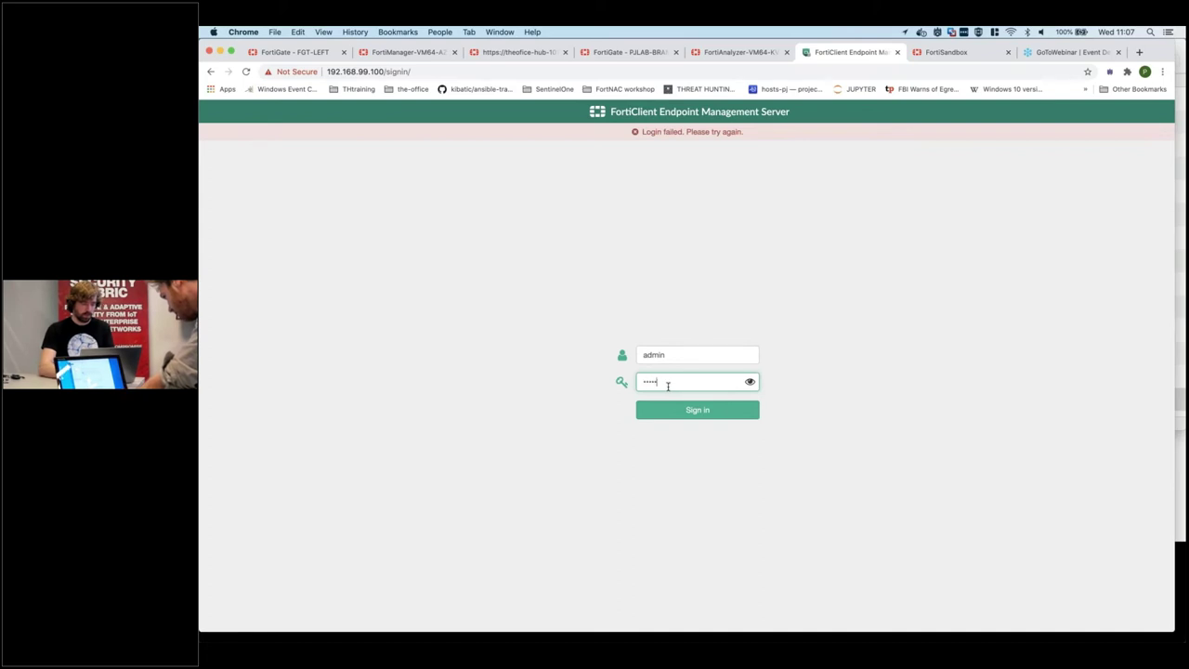
{"action": "type", "text": "**"}
{"action": "key", "text": "Return"}
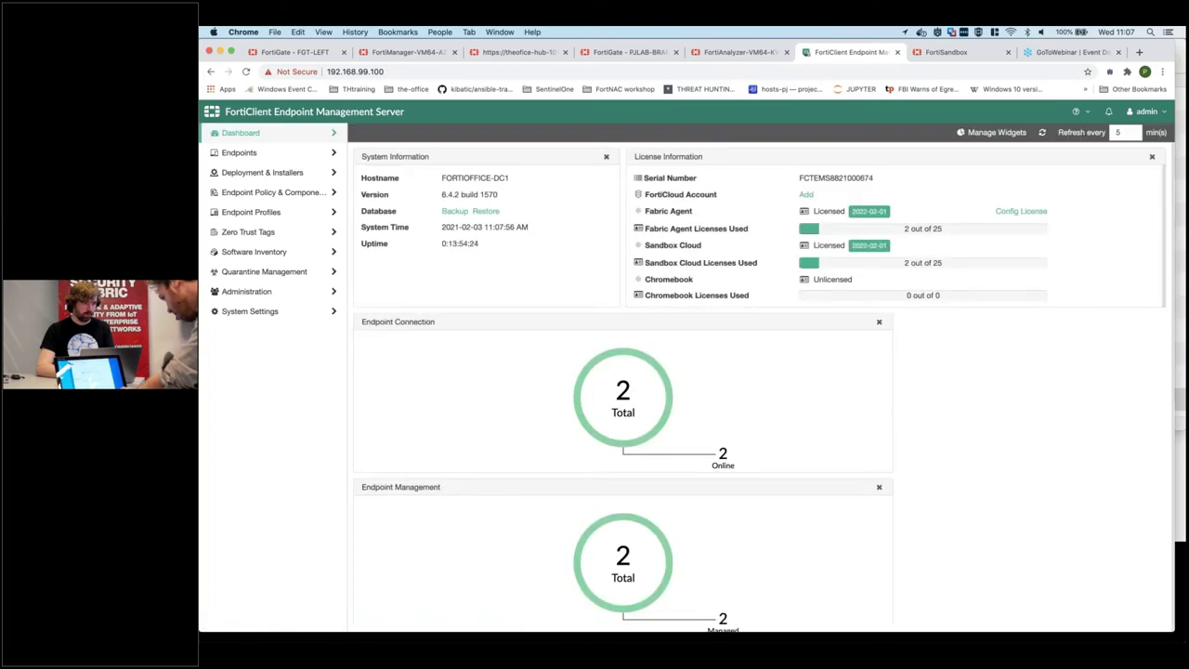
Step: Filter All Endpoints to Security Risk and open DESKTOP-UQ3OB75's summary
{"action": "left_click", "coordinate": [270, 152]}
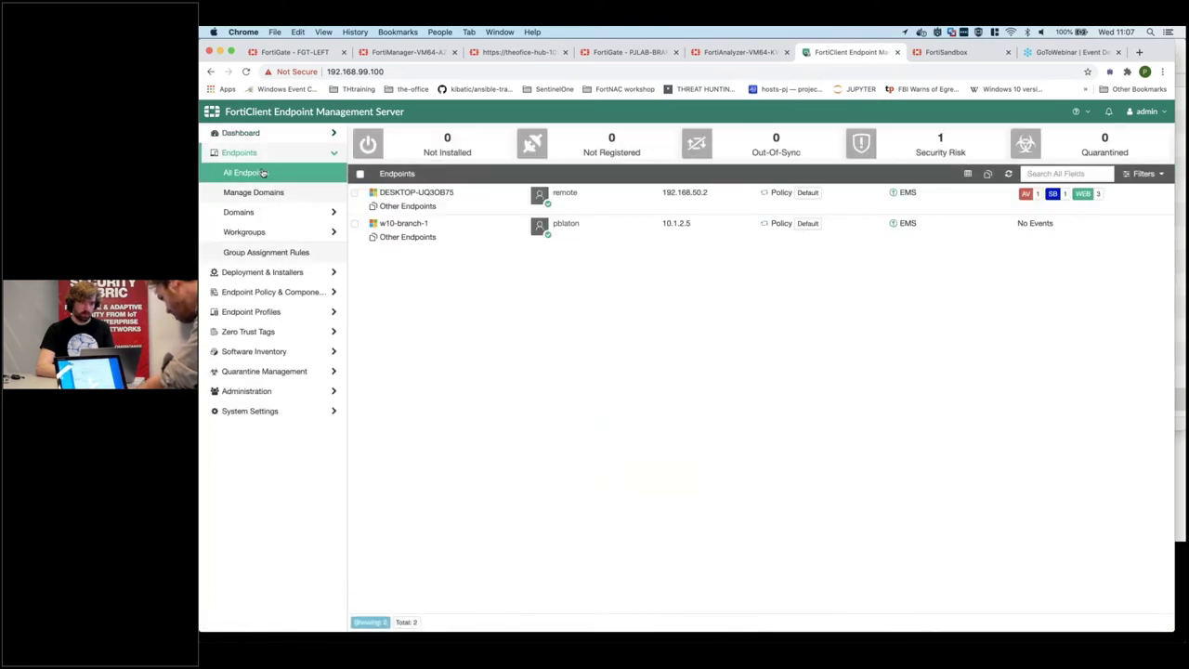
{"action": "left_click", "coordinate": [941, 149]}
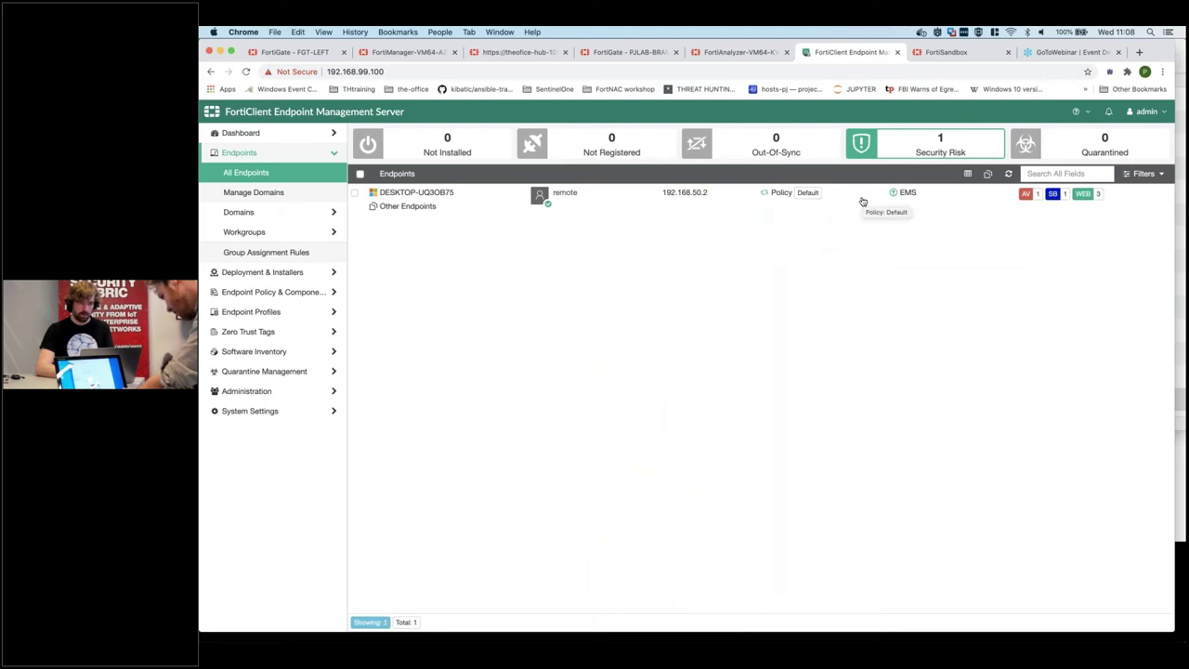
{"action": "left_click", "coordinate": [911, 194]}
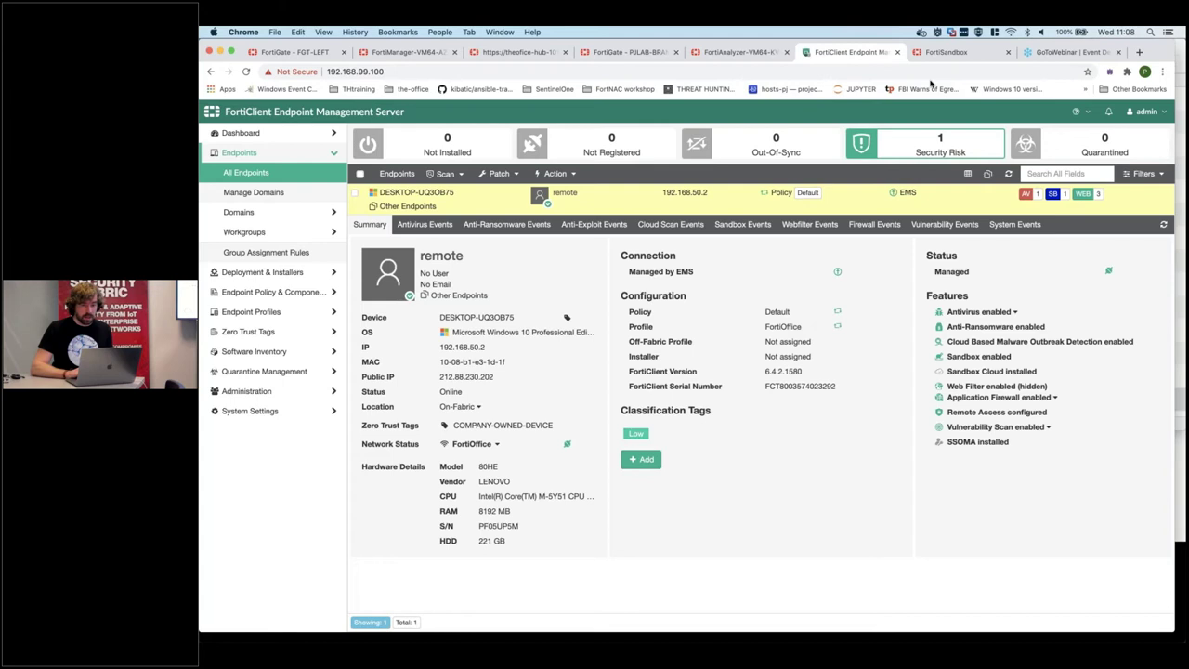
Step: Back in FortiAnalyzer, refresh Compromised Hosts (still no entries) and open the module list
{"action": "left_click", "coordinate": [732, 54]}
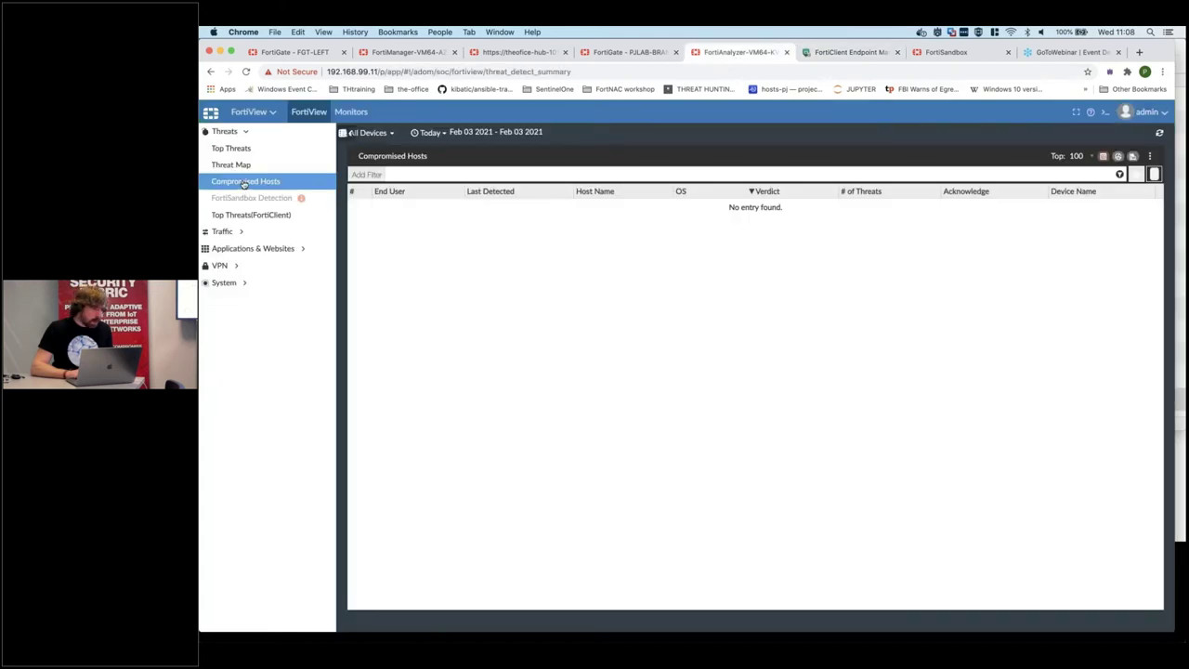
{"action": "left_click", "coordinate": [244, 182]}
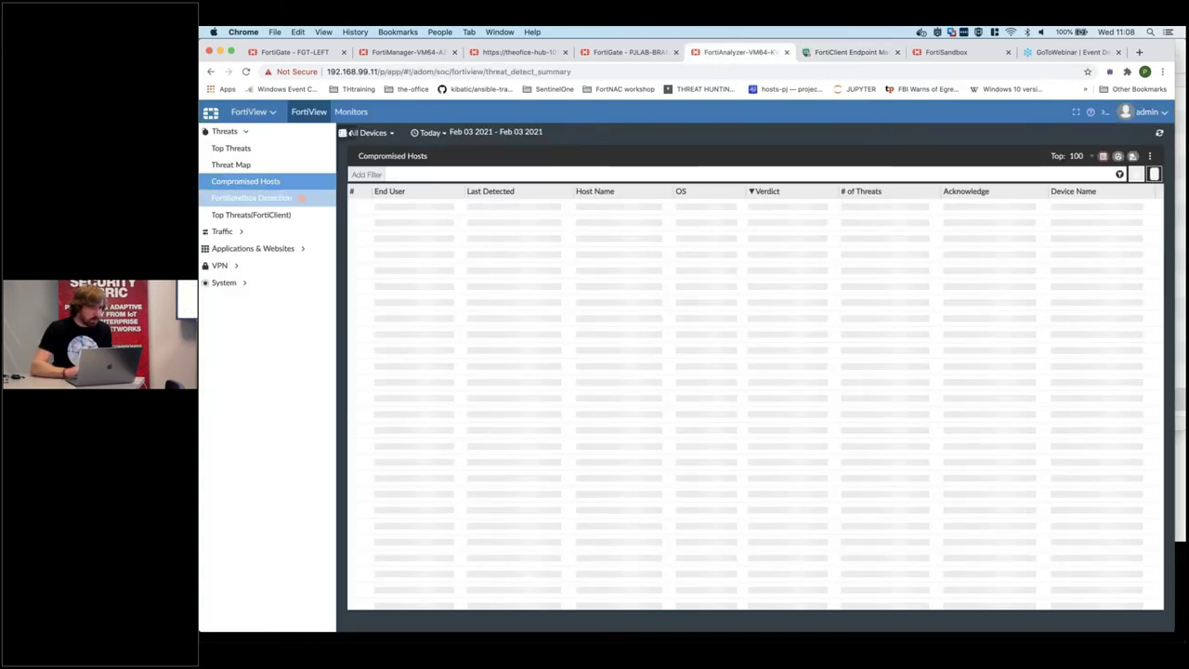
{"action": "mouse_move", "coordinate": [303, 200]}
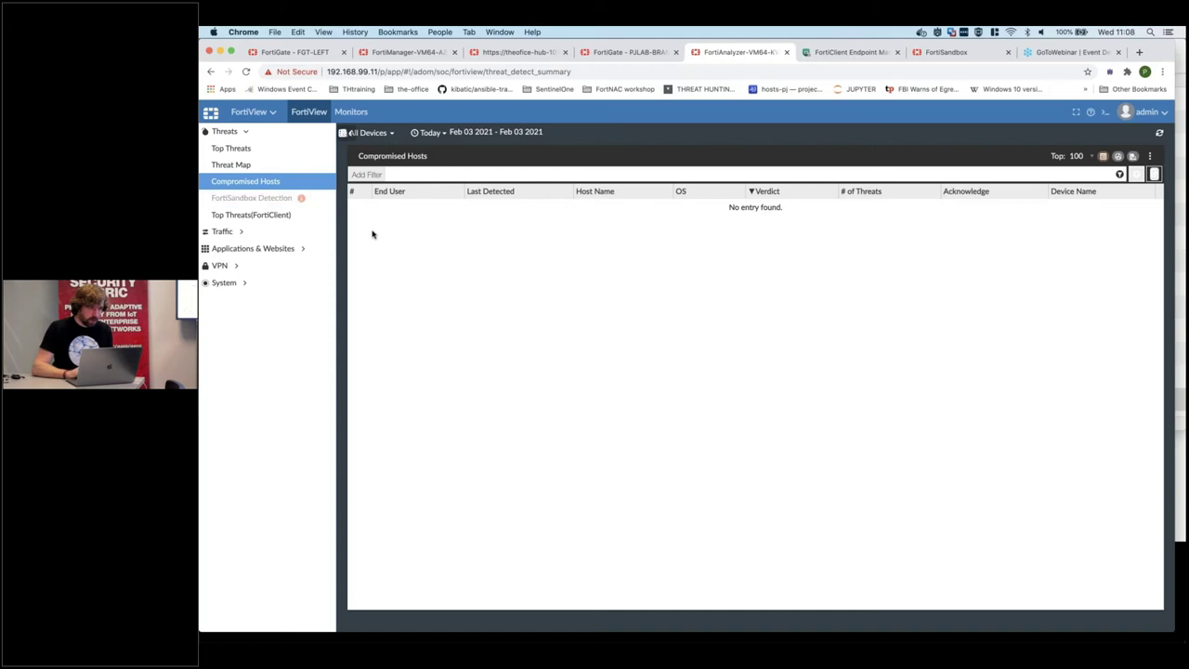
{"action": "left_click", "coordinate": [268, 113]}
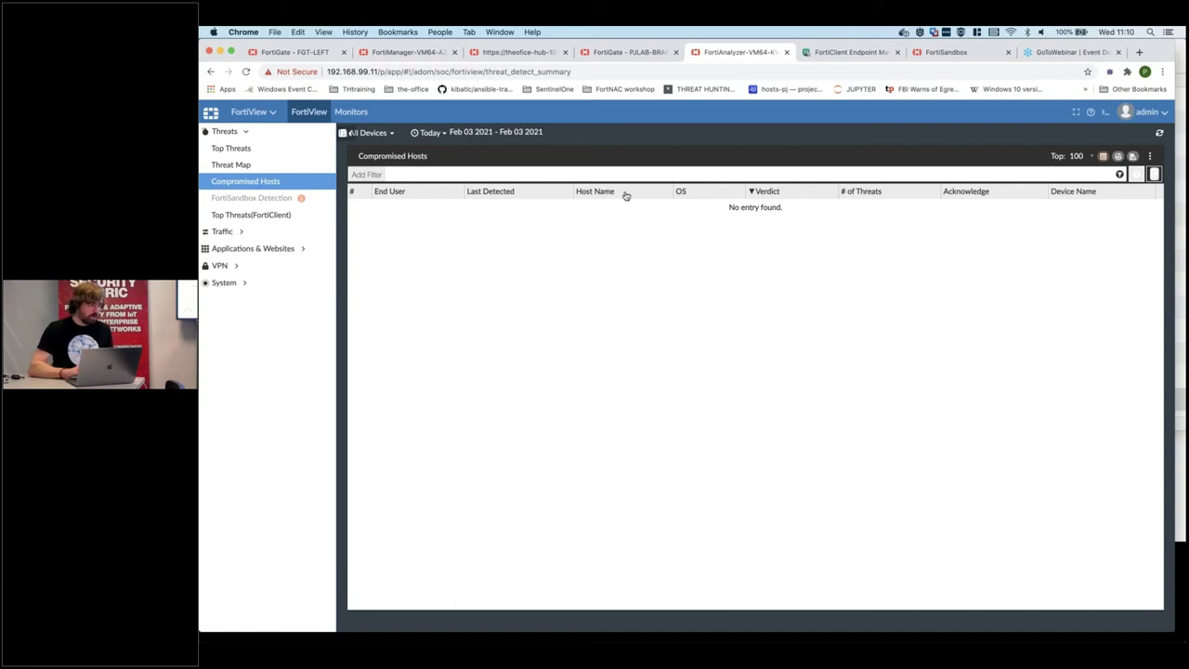
{"action": "left_click", "coordinate": [272, 114]}
Step: Open the FortiSoC Events dashboard: 71 events generated, 15 mitigated, 36 unhandled
{"action": "left_click", "coordinate": [267, 236]}
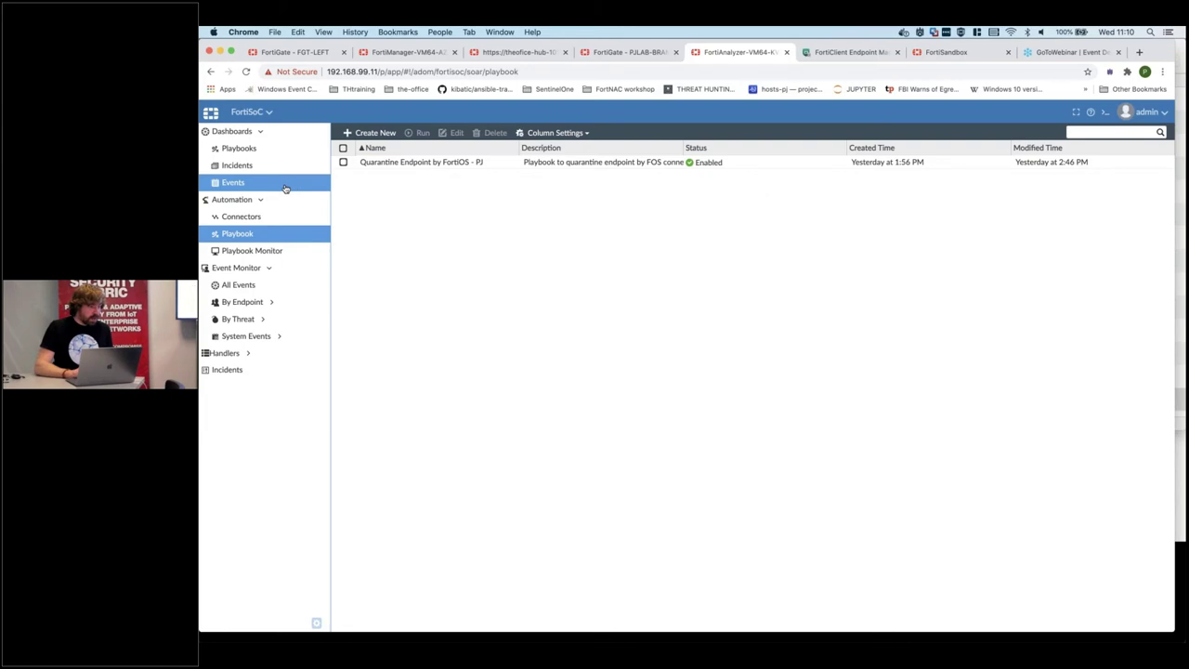
{"action": "left_click", "coordinate": [276, 187]}
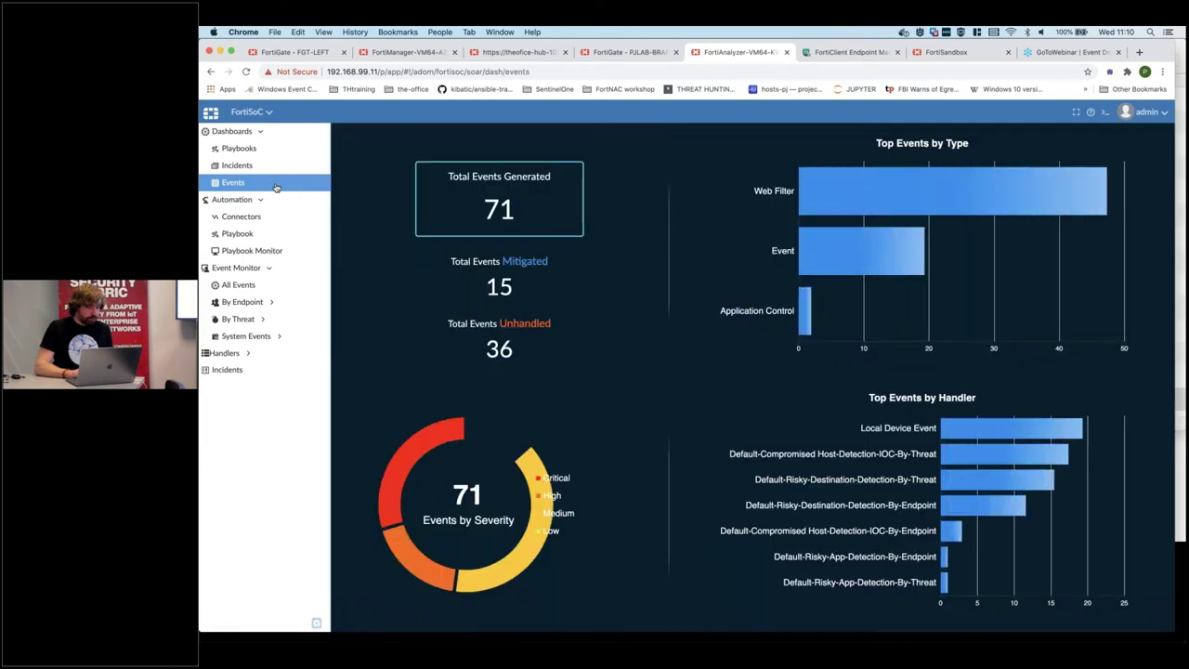
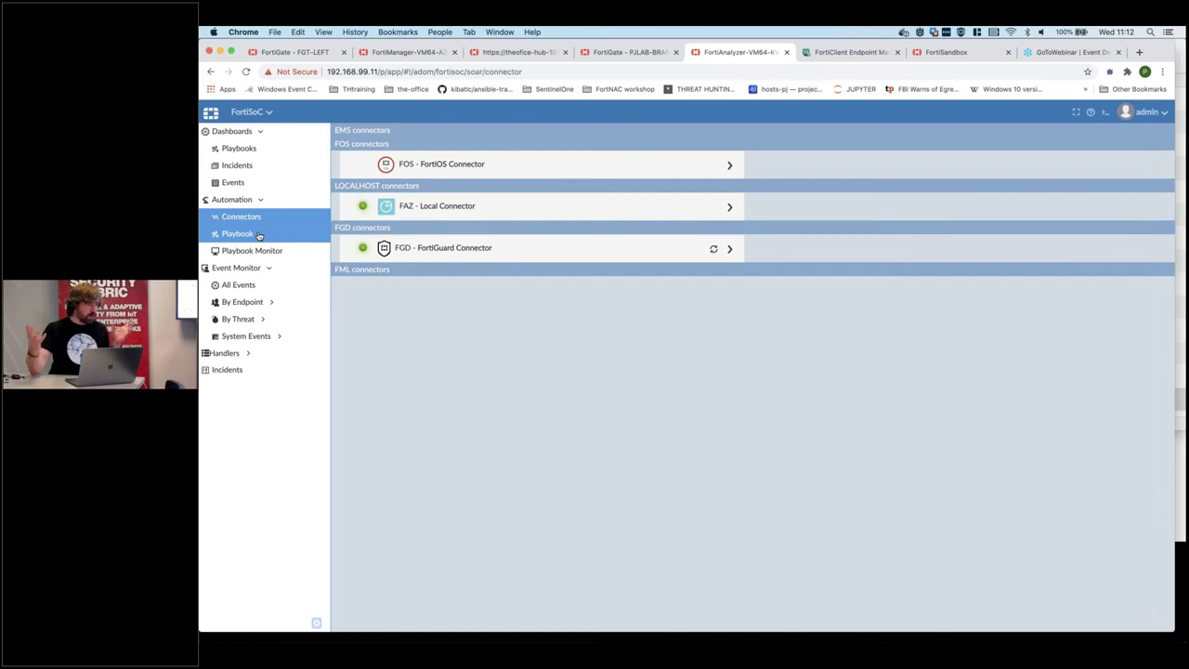
Step: Review the webhook step settings of the Quarantine Endpoint by FortiOS - PJ playbook without changes
{"action": "left_click", "coordinate": [257, 235]}
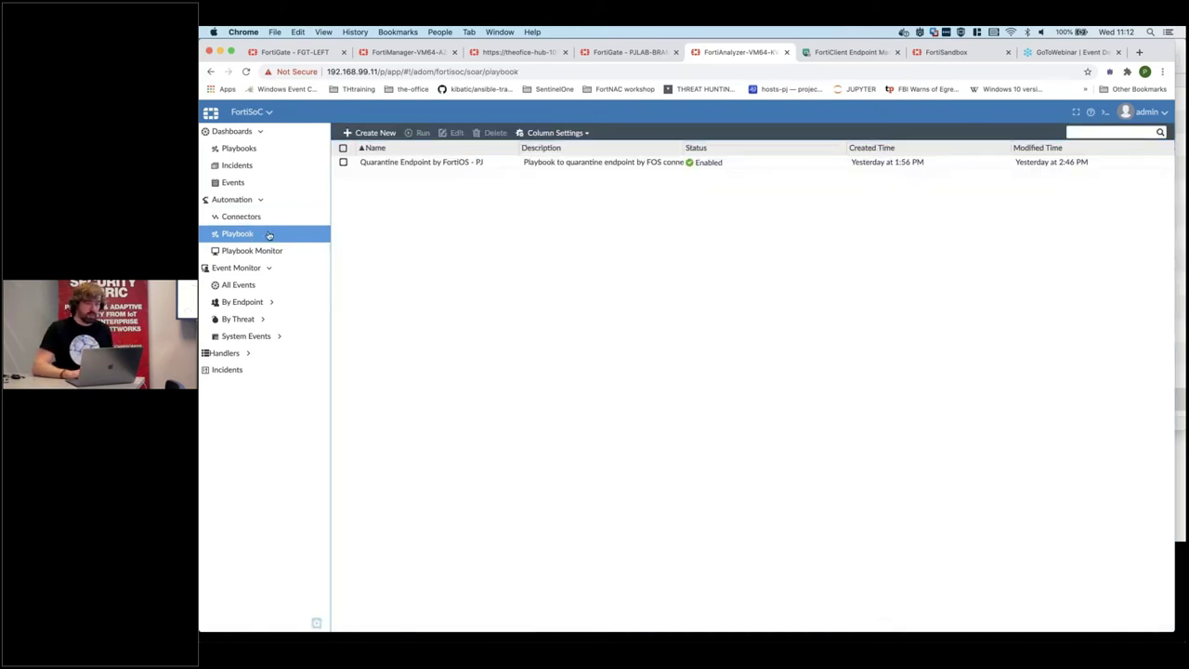
{"action": "double_click", "coordinate": [426, 163]}
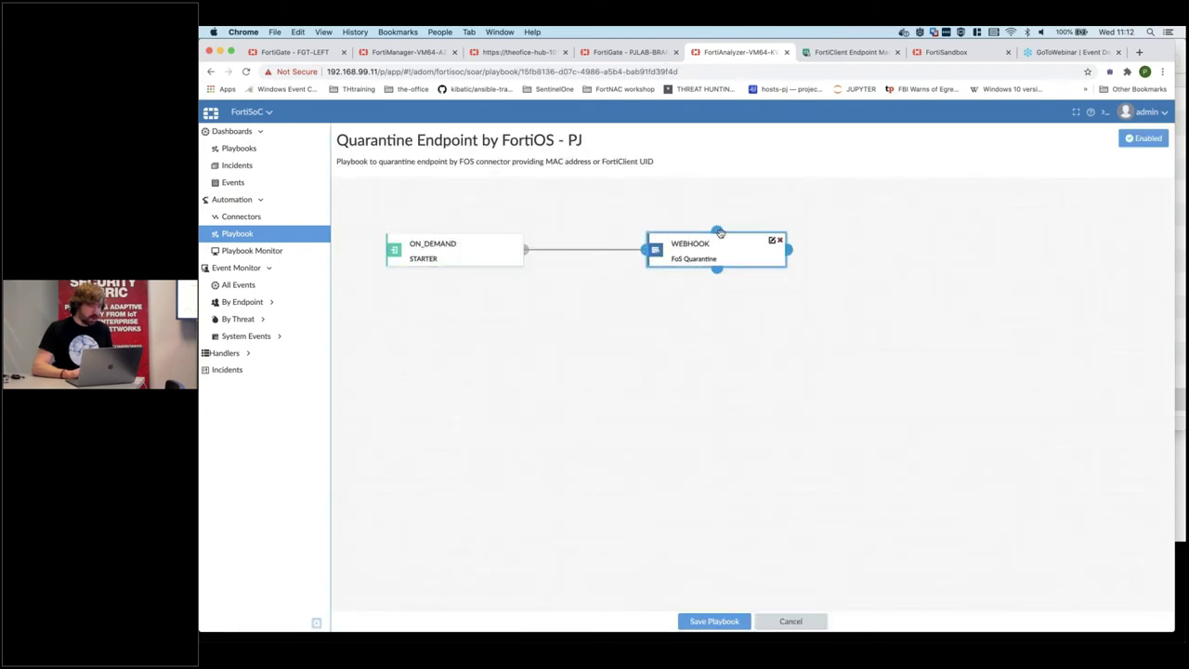
{"action": "left_click", "coordinate": [771, 241]}
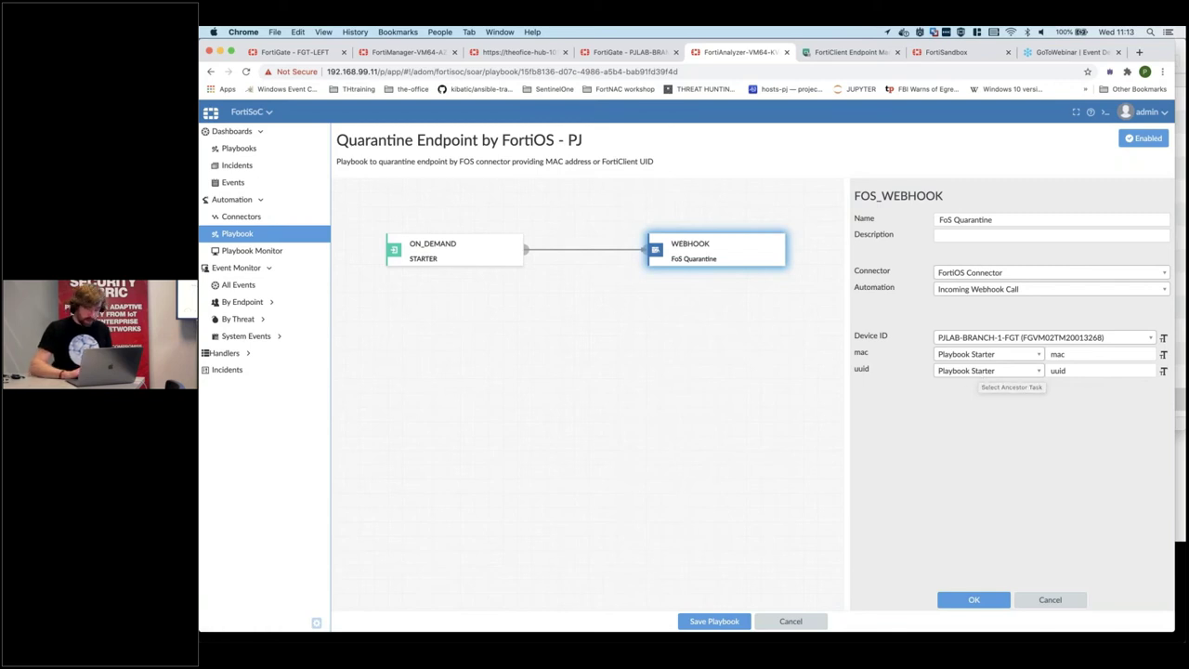
{"action": "left_click", "coordinate": [1050, 600]}
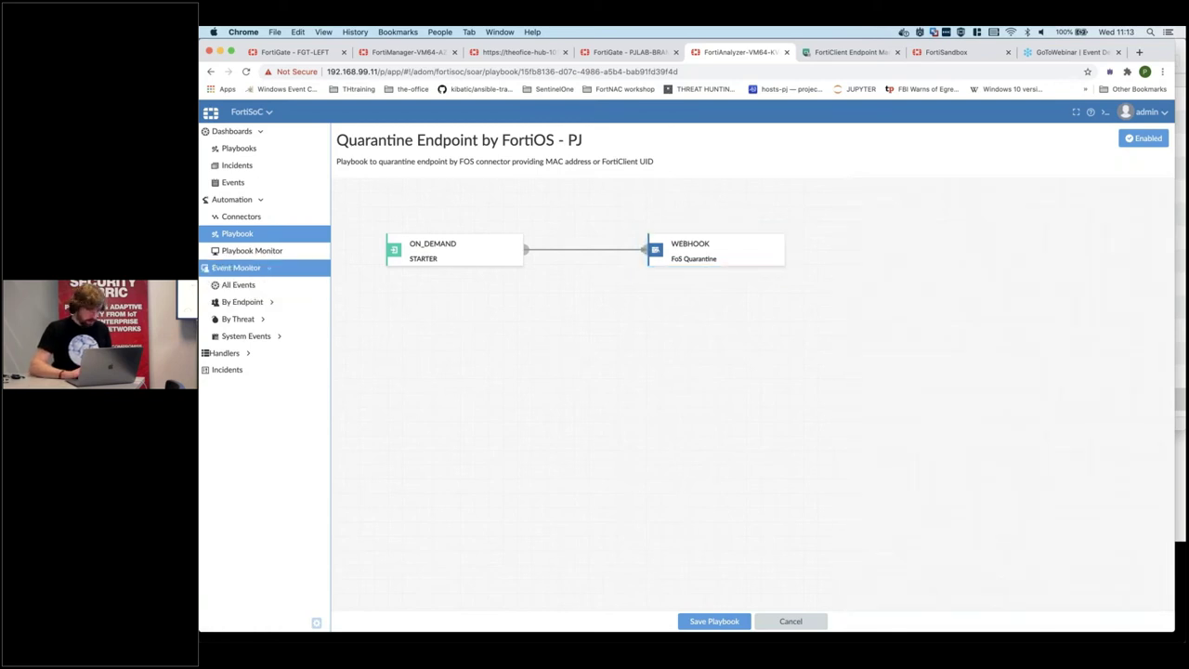
Step: Return to the playbook list and bring up the templates for a new playbook
{"action": "left_click", "coordinate": [255, 250]}
{"action": "left_click", "coordinate": [260, 231]}
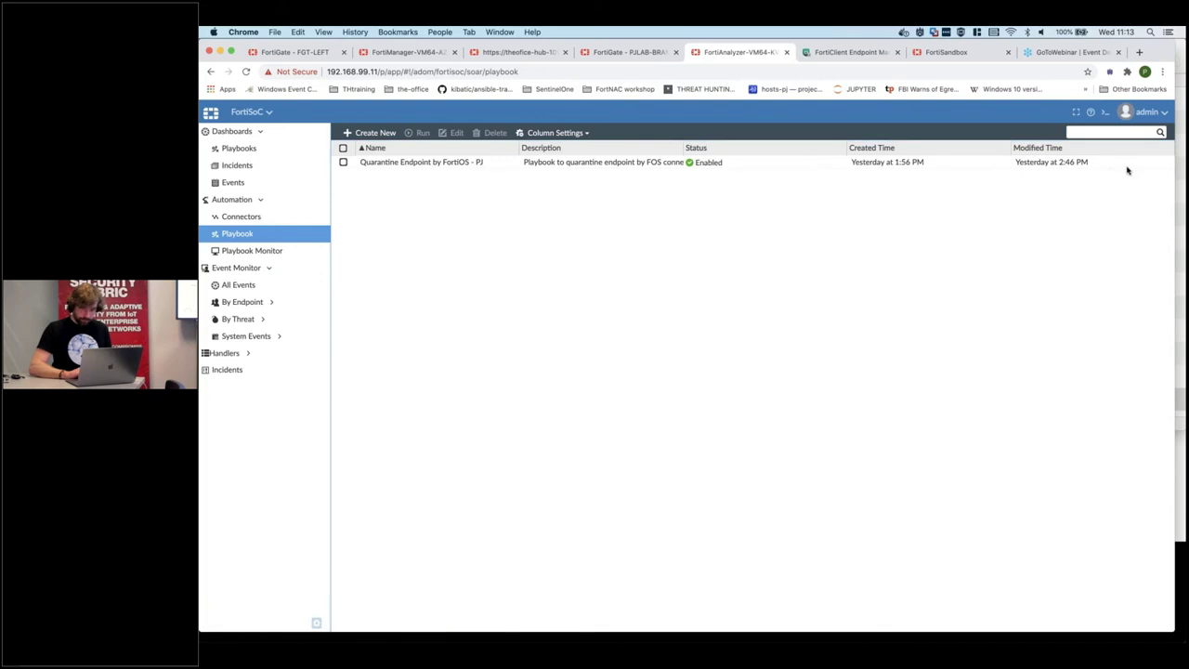
{"action": "left_click", "coordinate": [370, 133]}
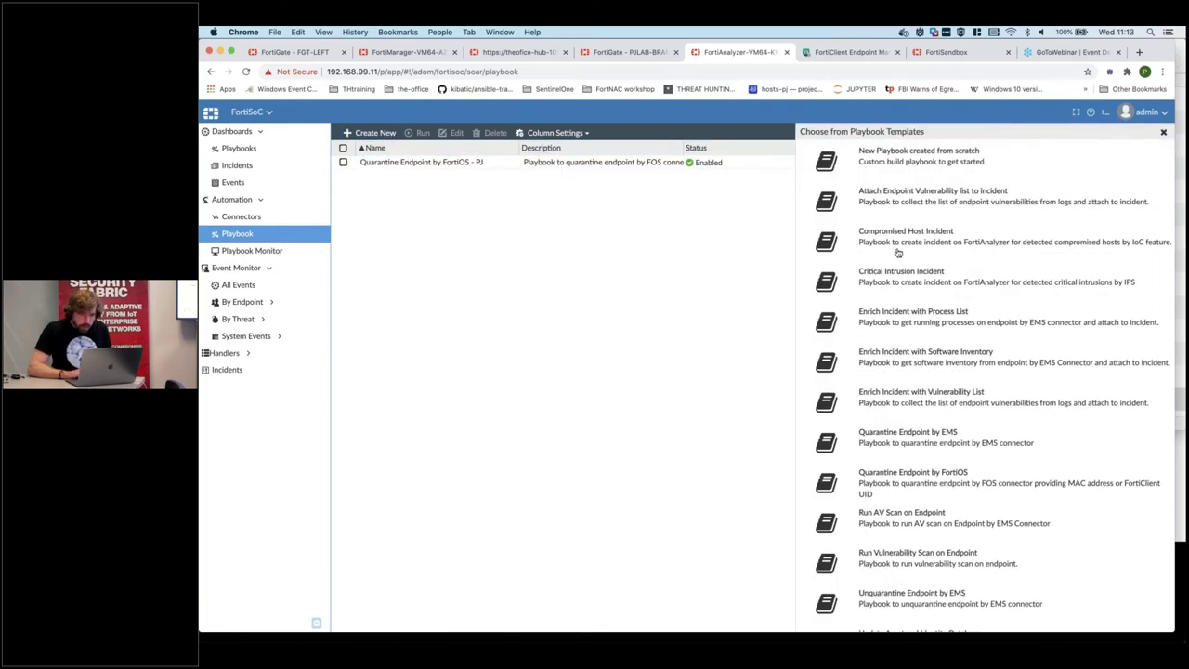
Step: Create a playbook from the Compromised Host Incident template and select its GET_EVENTS step
{"action": "left_click", "coordinate": [895, 247]}
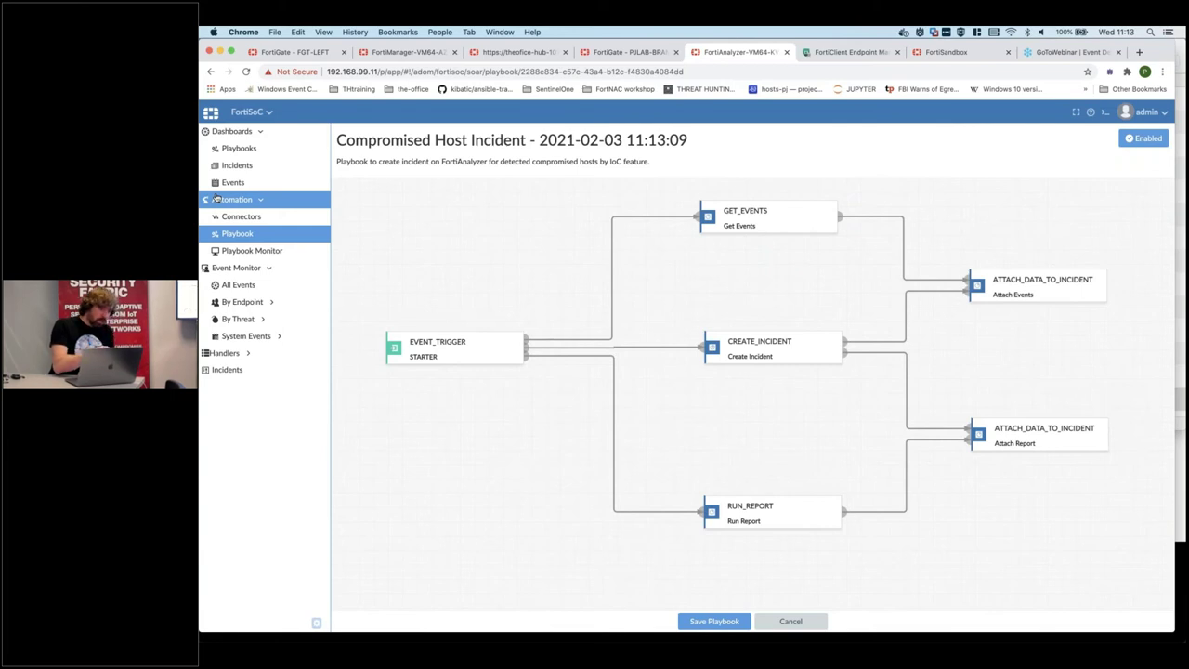
{"action": "left_click", "coordinate": [751, 225]}
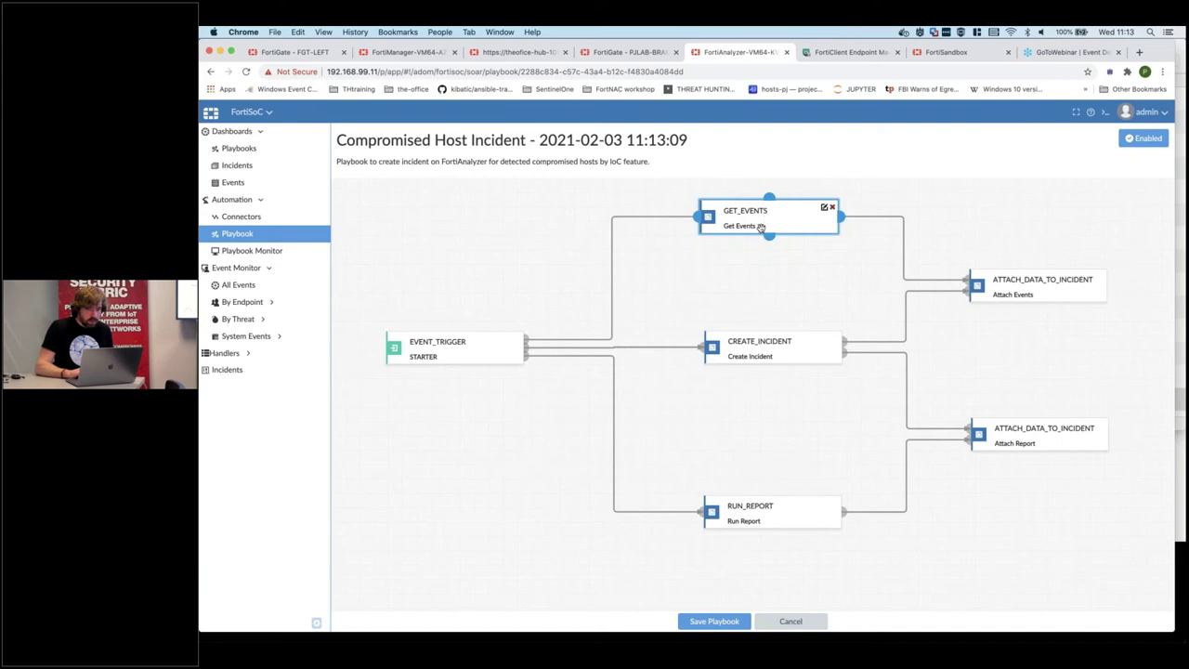
{"action": "left_click", "coordinate": [1004, 286]}
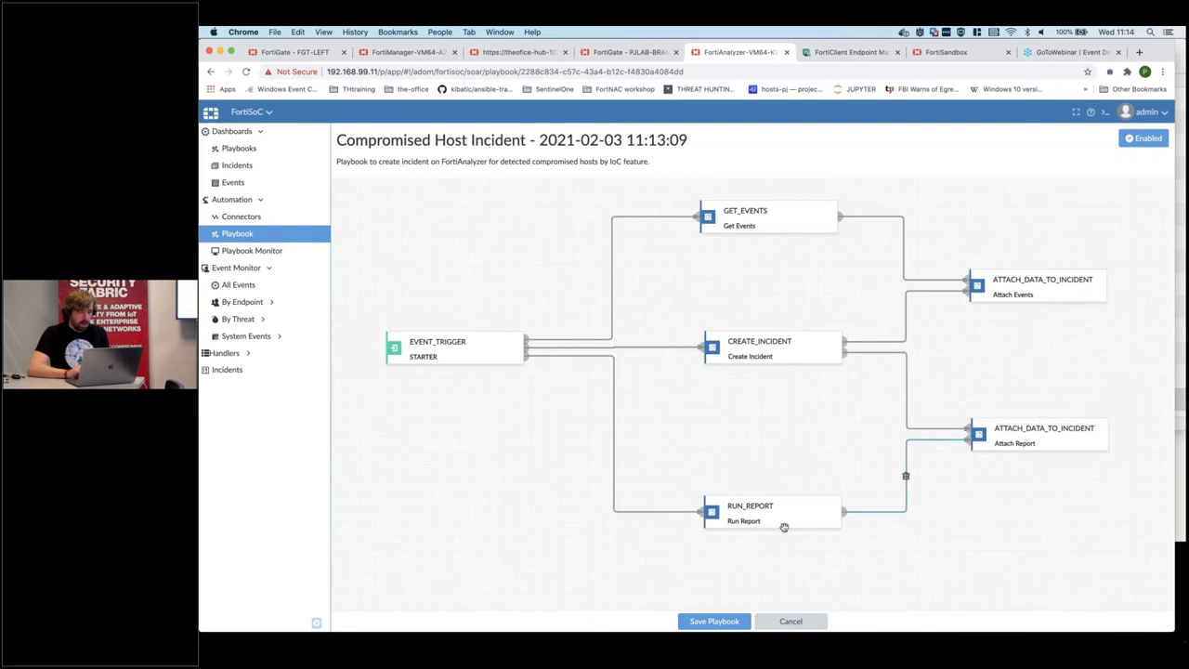
{"action": "mouse_move", "coordinate": [788, 524]}
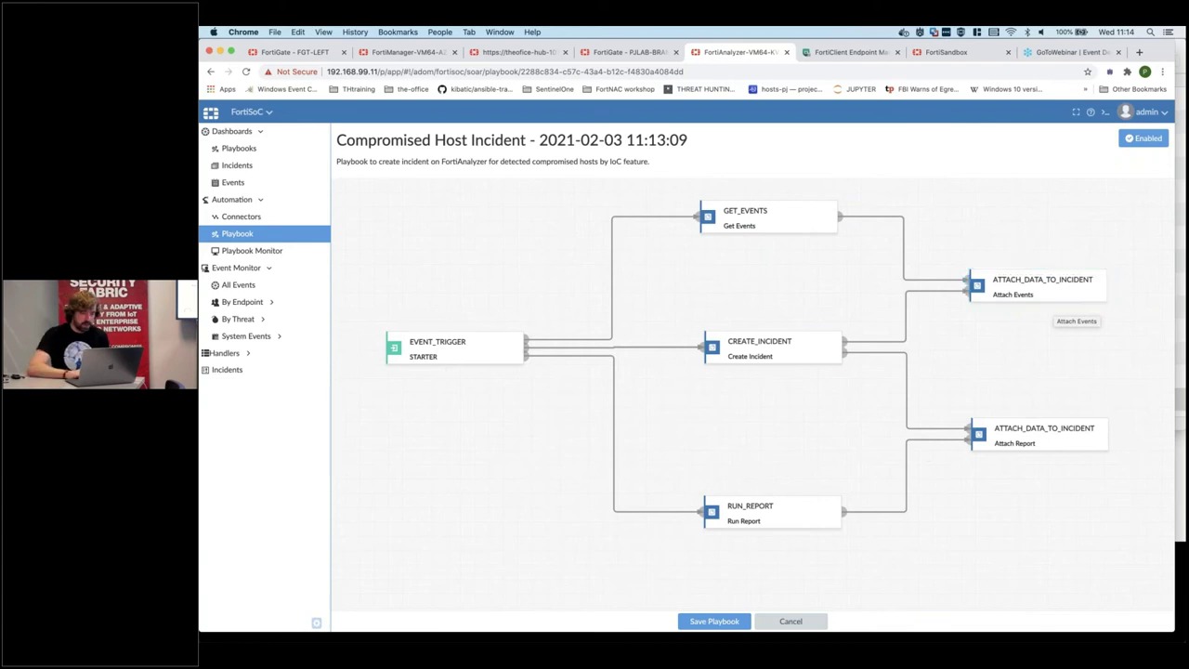
{"action": "mouse_move", "coordinate": [785, 353]}
{"action": "left_mouse_down"}
{"action": "mouse_move", "coordinate": [775, 358]}
{"action": "mouse_move", "coordinate": [786, 365]}
{"action": "mouse_move", "coordinate": [784, 346]}
{"action": "left_mouse_up"}
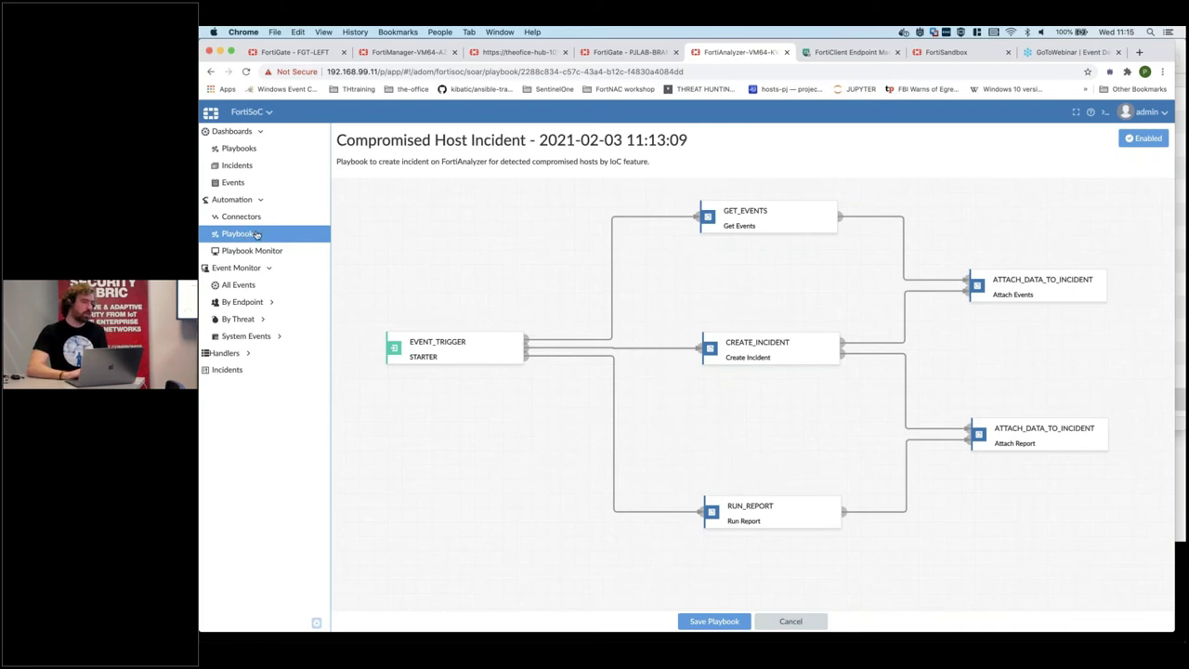
Step: Open the FortiSoC Incidents dashboard from the module menu
{"action": "left_click", "coordinate": [249, 112]}
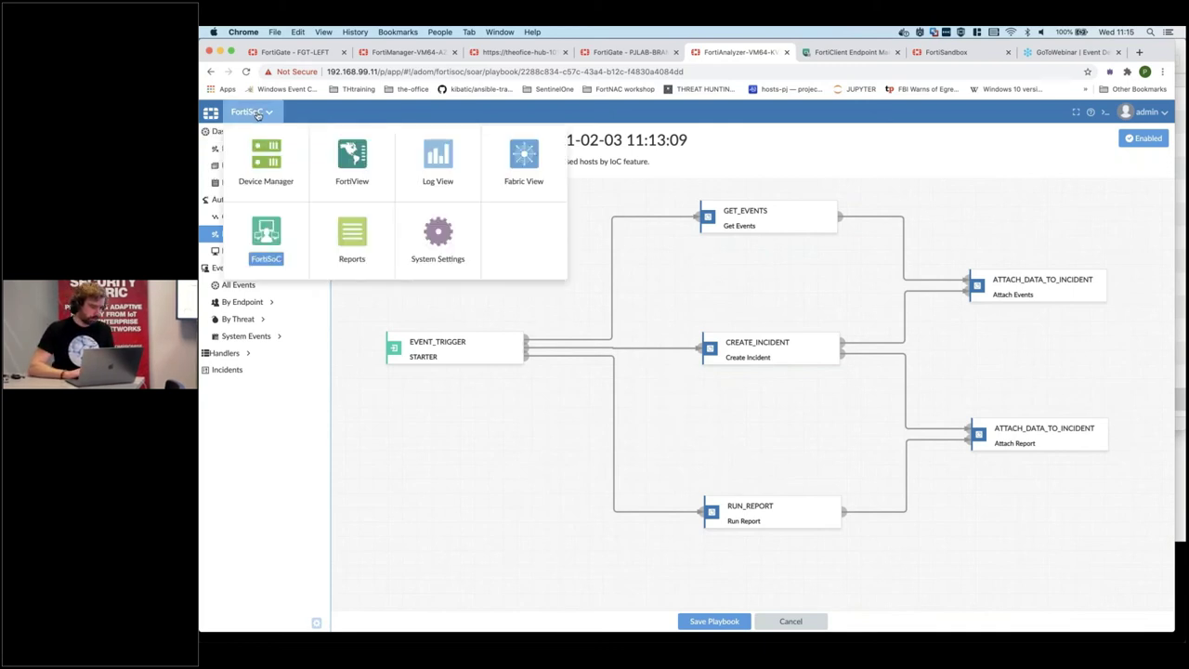
{"action": "left_click", "coordinate": [254, 113]}
{"action": "left_click", "coordinate": [238, 165]}
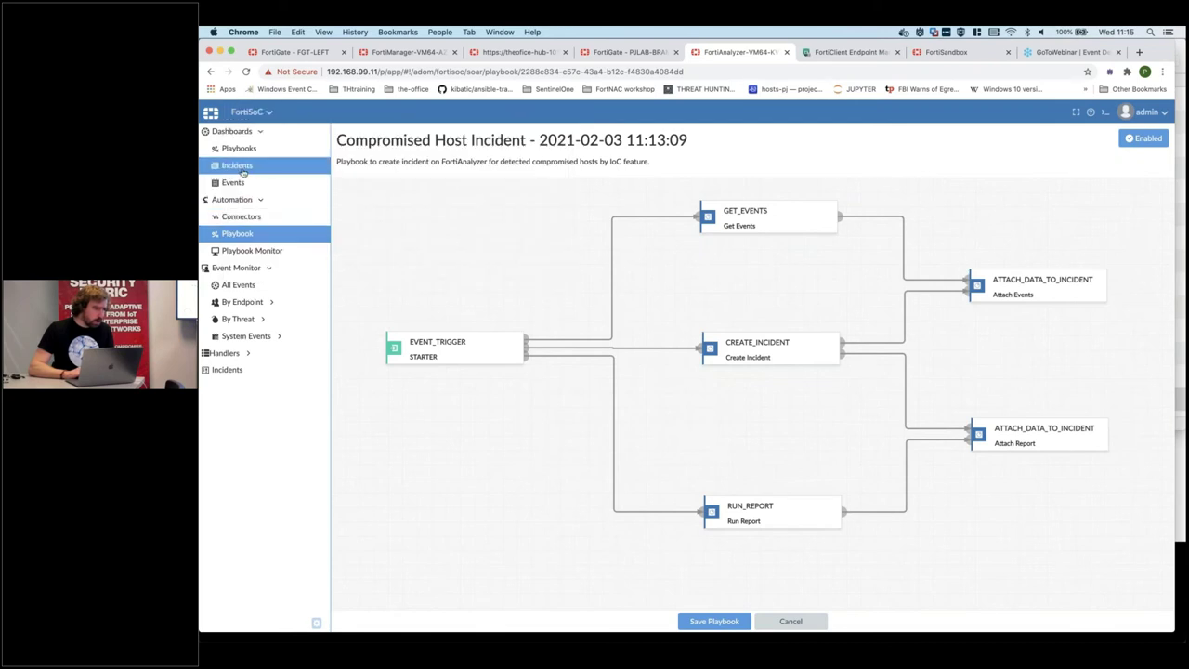
Step: View FortiView Compromised Hosts, then move to FortiGate FGT-LEFT's Security Fabric topology
{"action": "left_click", "coordinate": [251, 112]}
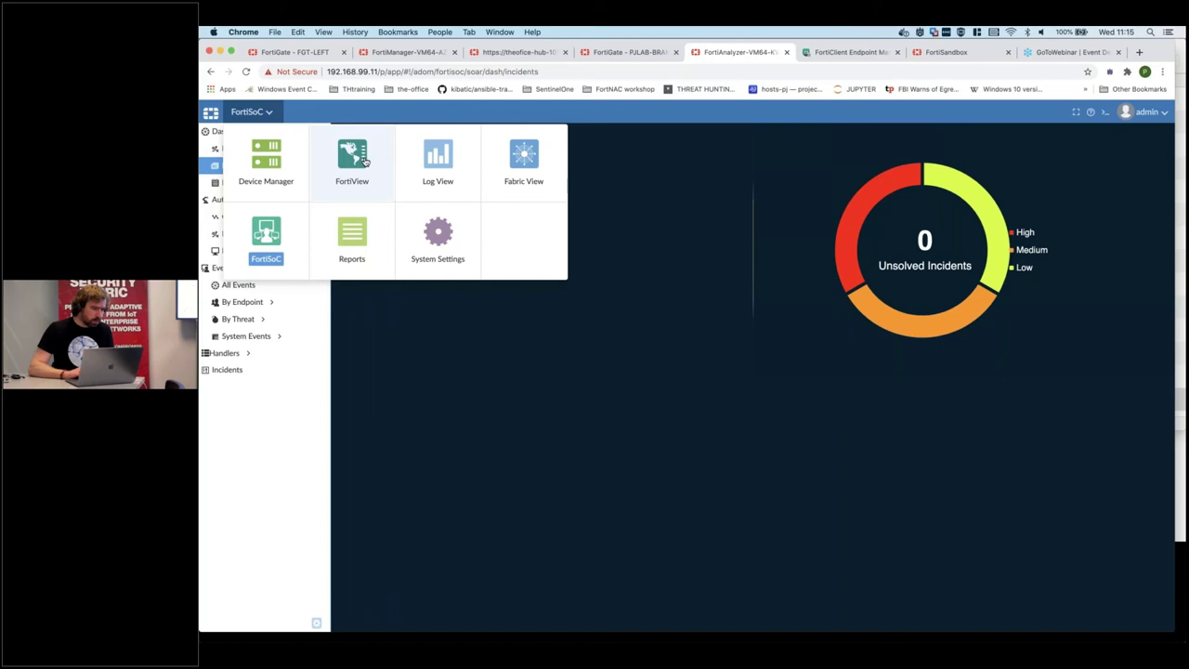
{"action": "left_click", "coordinate": [351, 158]}
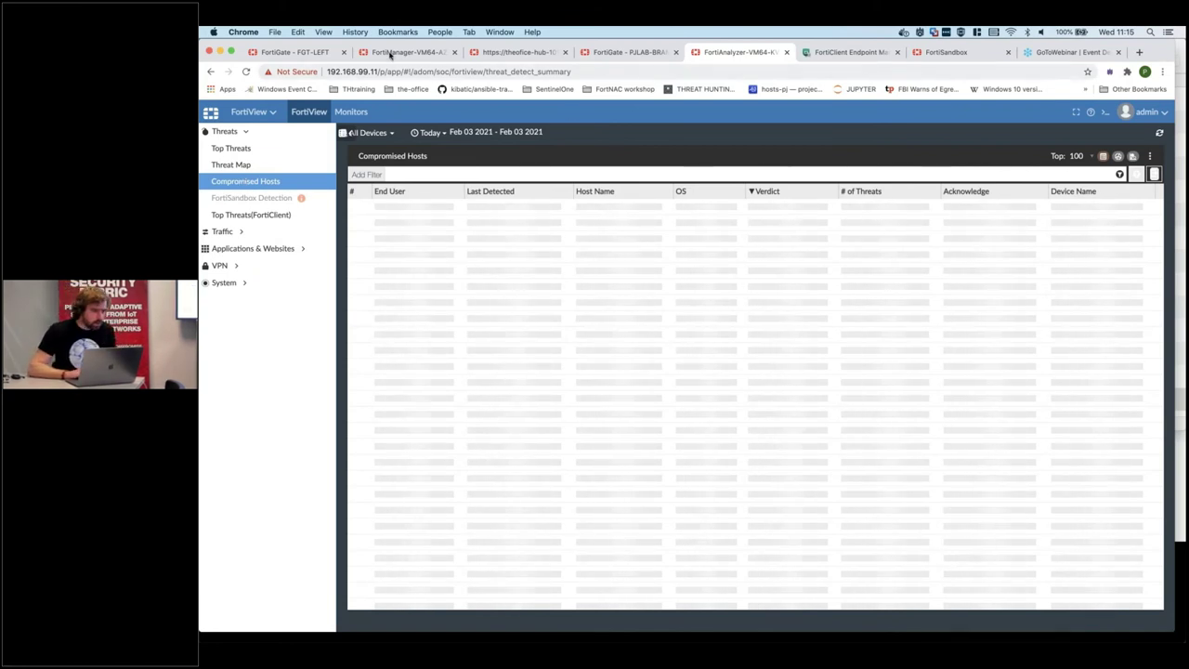
{"action": "left_click", "coordinate": [302, 51]}
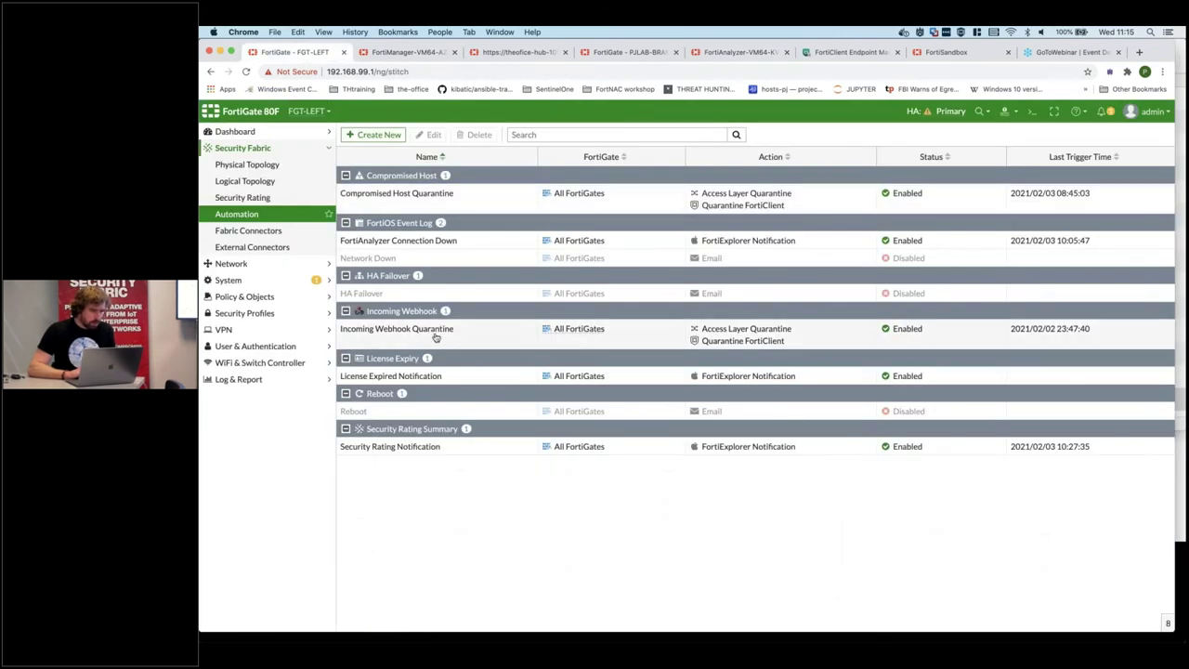
{"action": "left_click", "coordinate": [249, 170]}
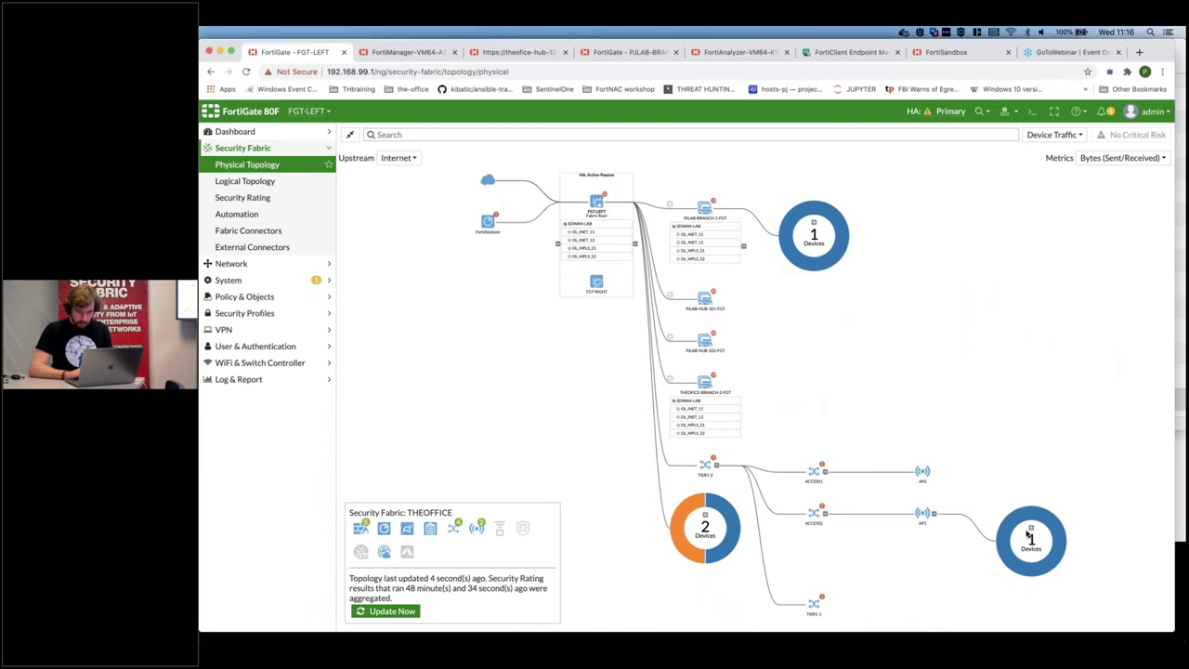
Step: Zoom into the topology's 2-Devices cluster and lower Devices ring to inspect them
{"action": "left_click", "coordinate": [705, 518]}
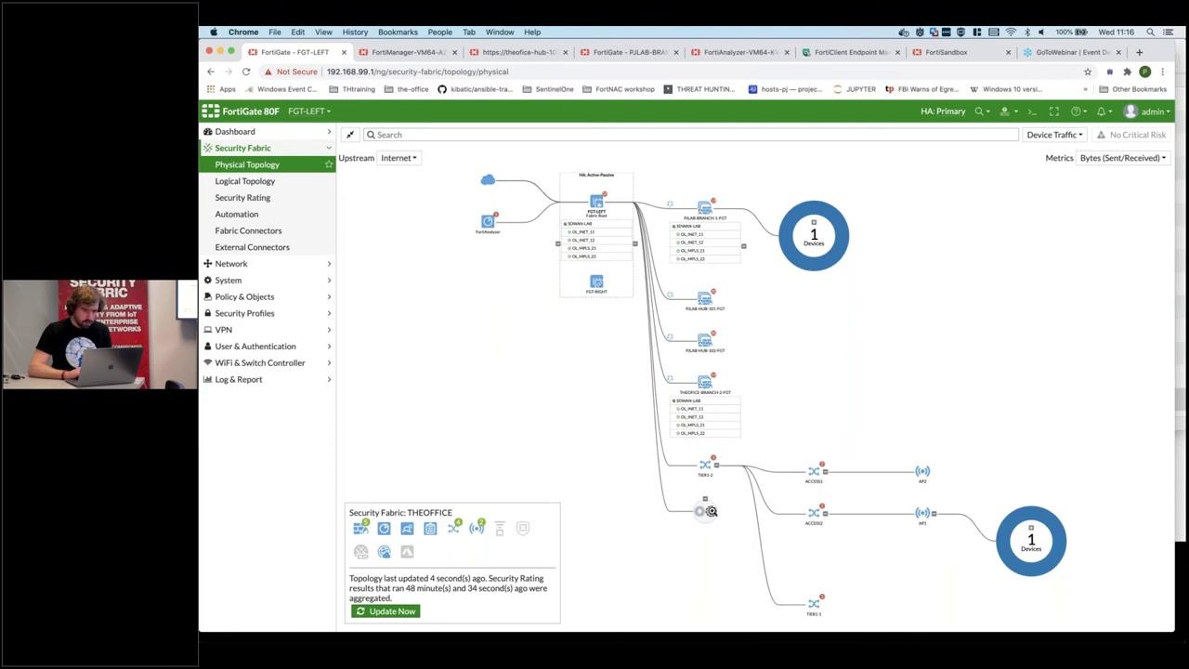
{"action": "left_click", "coordinate": [711, 512]}
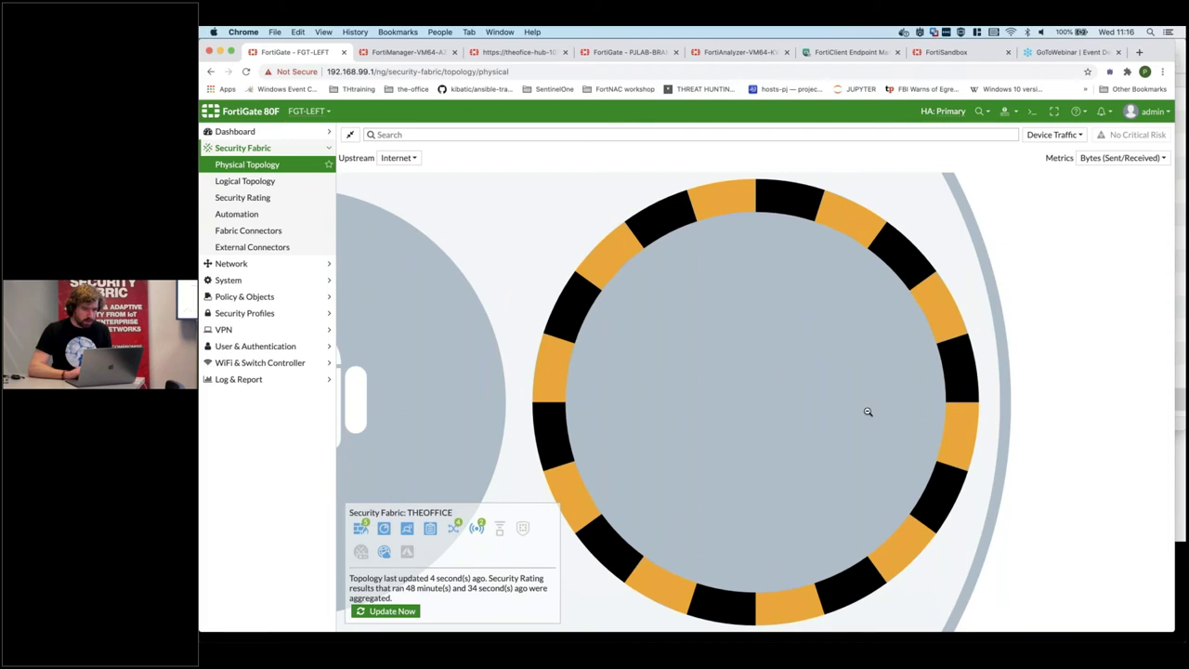
{"action": "scroll", "coordinate": [1057, 394], "scroll_direction": "down", "scroll_amount": 10}
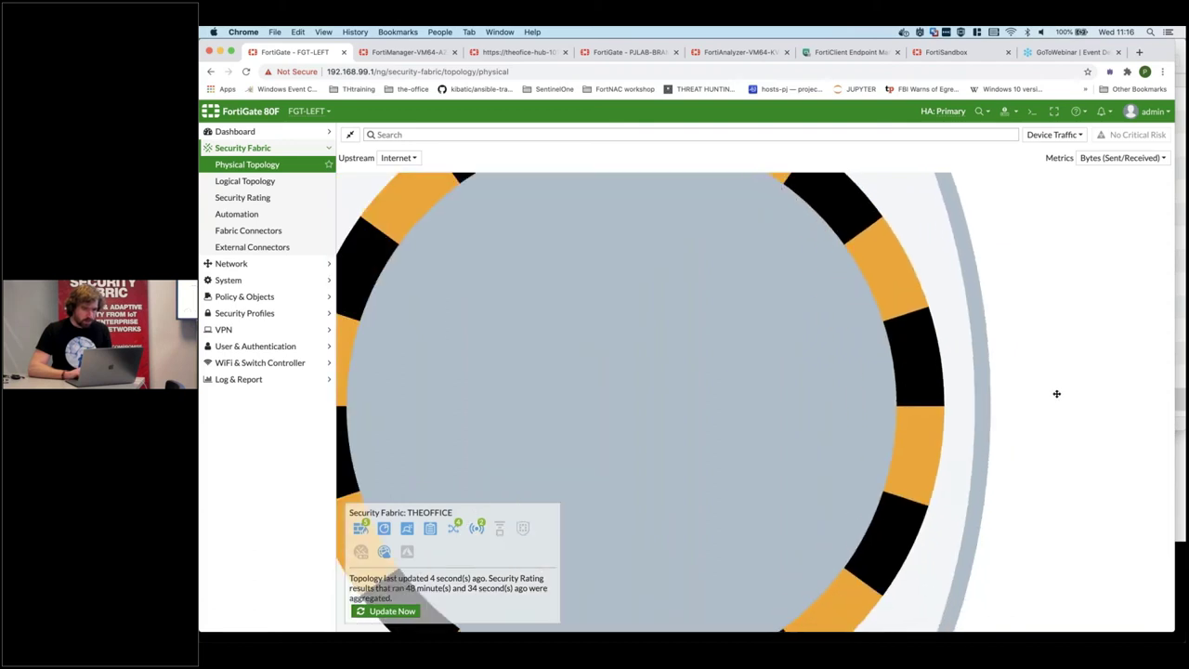
{"action": "scroll", "coordinate": [1056, 394], "scroll_direction": "down", "scroll_amount": 5}
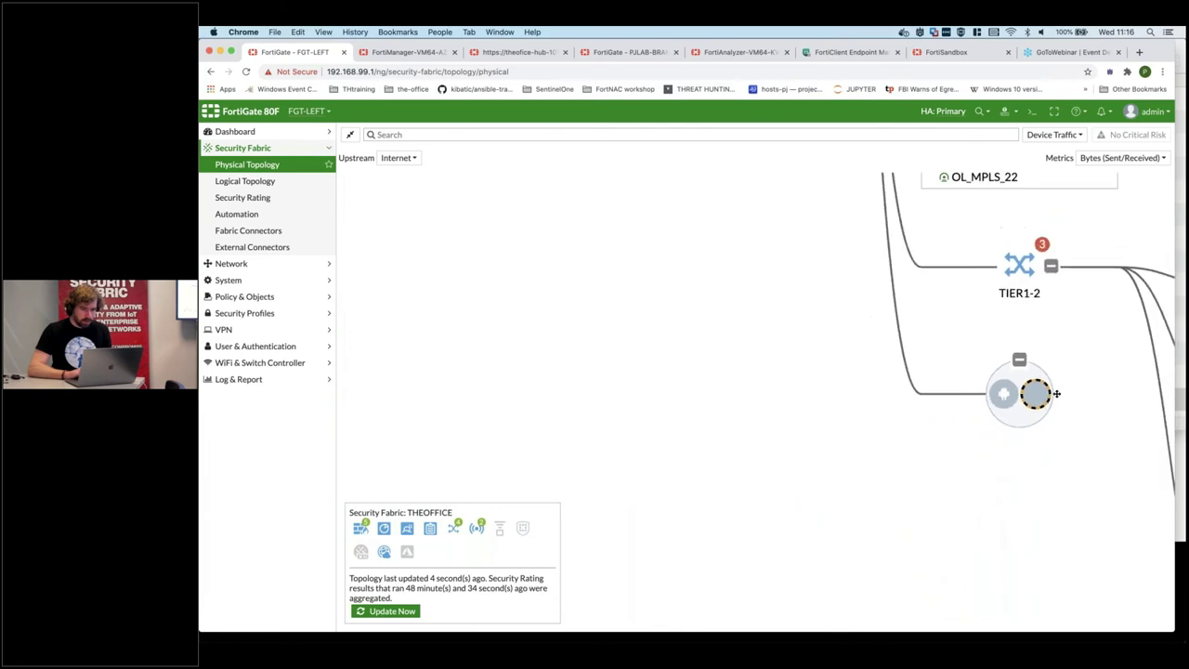
{"action": "scroll", "coordinate": [835, 370], "scroll_direction": "down", "scroll_amount": 5}
{"action": "scroll", "coordinate": [467, 361], "scroll_direction": "down", "scroll_amount": 3}
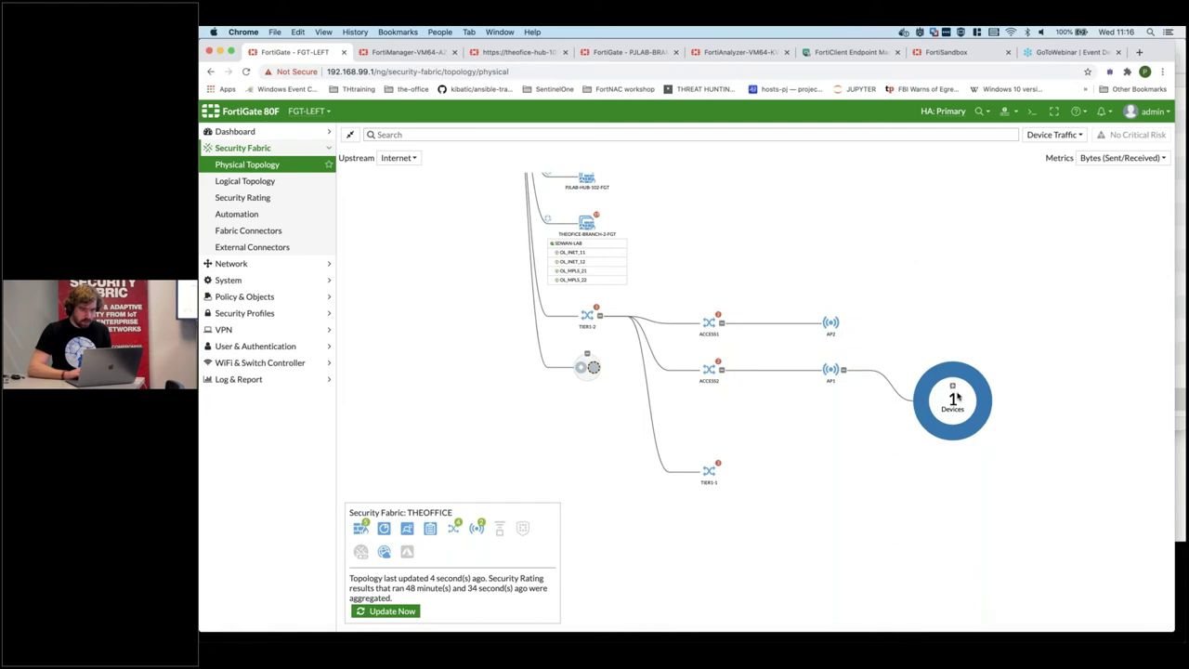
{"action": "left_click", "coordinate": [953, 395]}
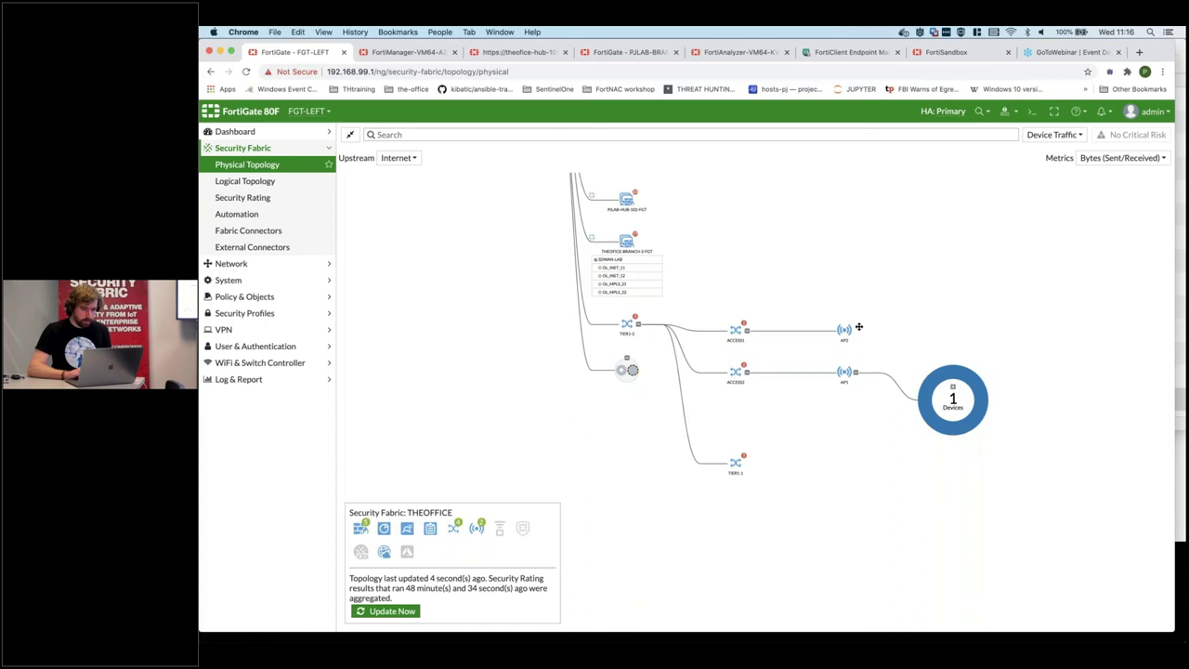
{"action": "scroll", "coordinate": [866, 376], "scroll_direction": "up", "scroll_amount": 3}
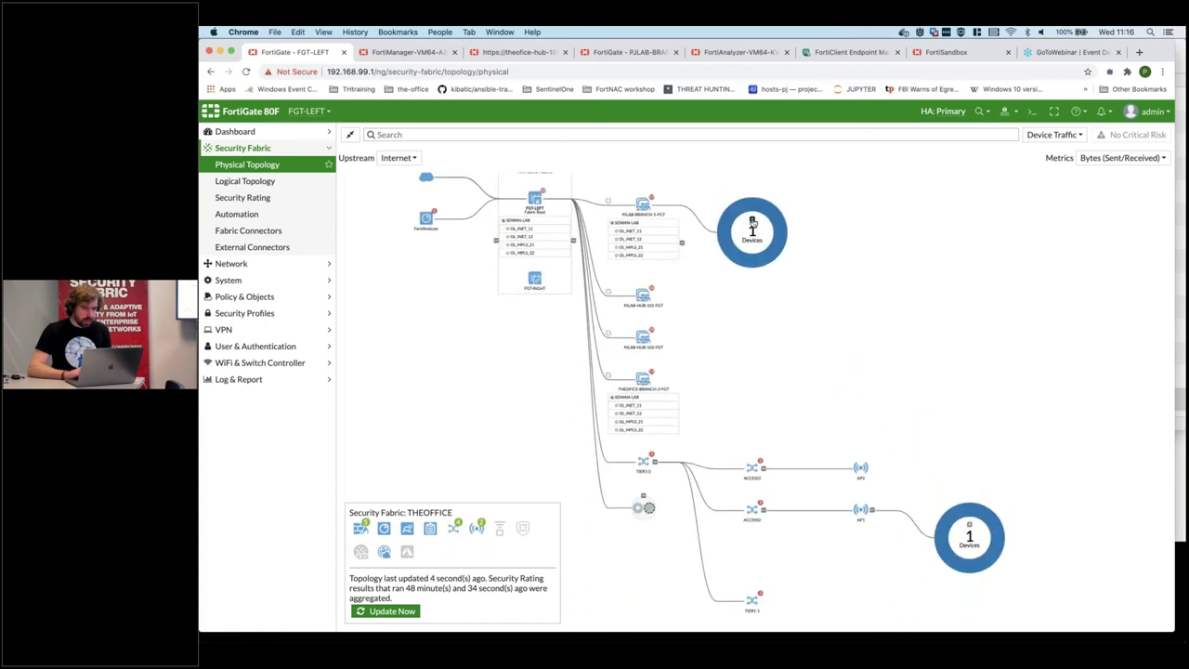
{"action": "right_click", "coordinate": [966, 520]}
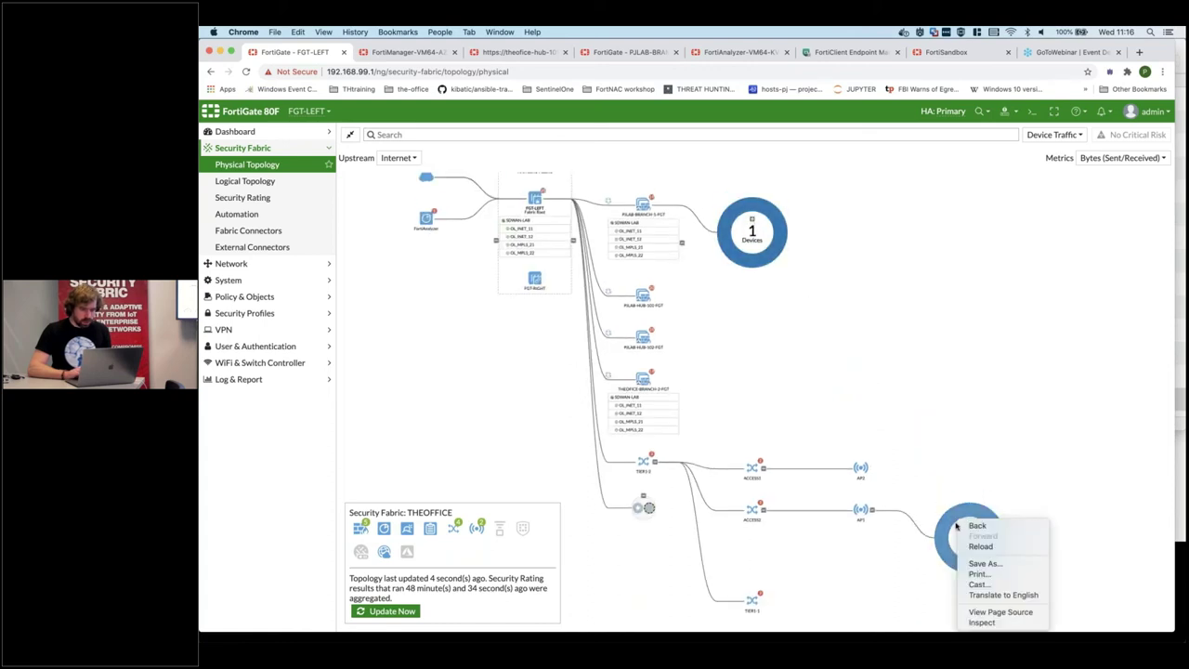
{"action": "key", "text": "Escape"}
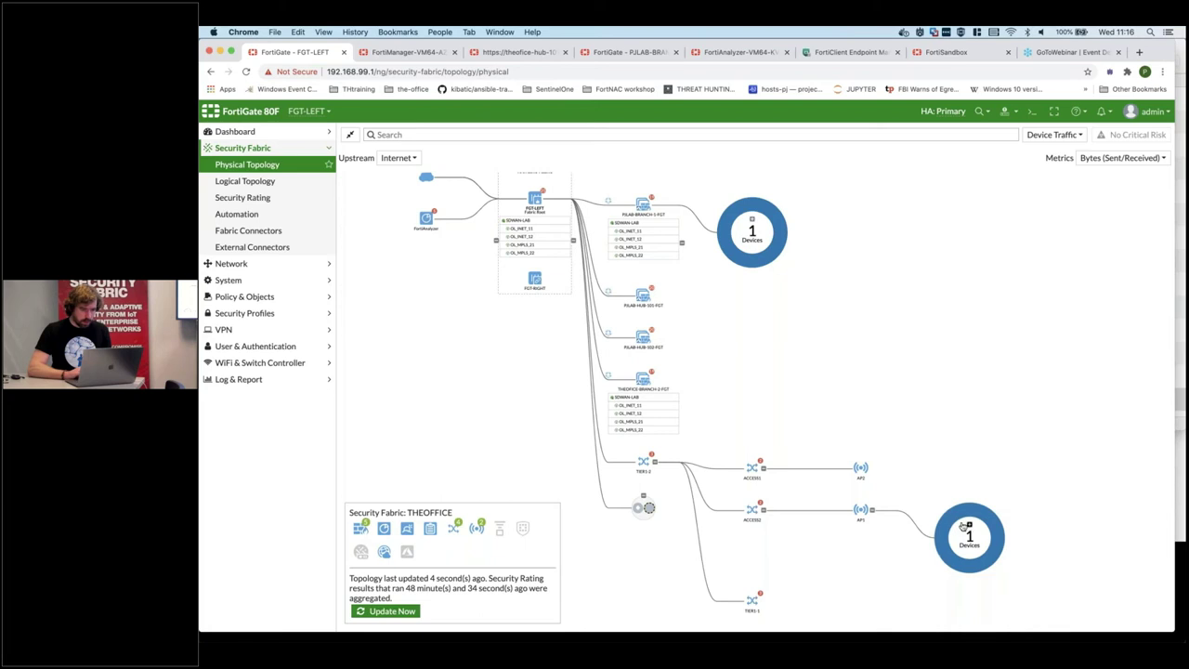
Step: Reload Physical Topology, expand the 2-Devices cluster, and return to the full map
{"action": "left_click", "coordinate": [263, 172]}
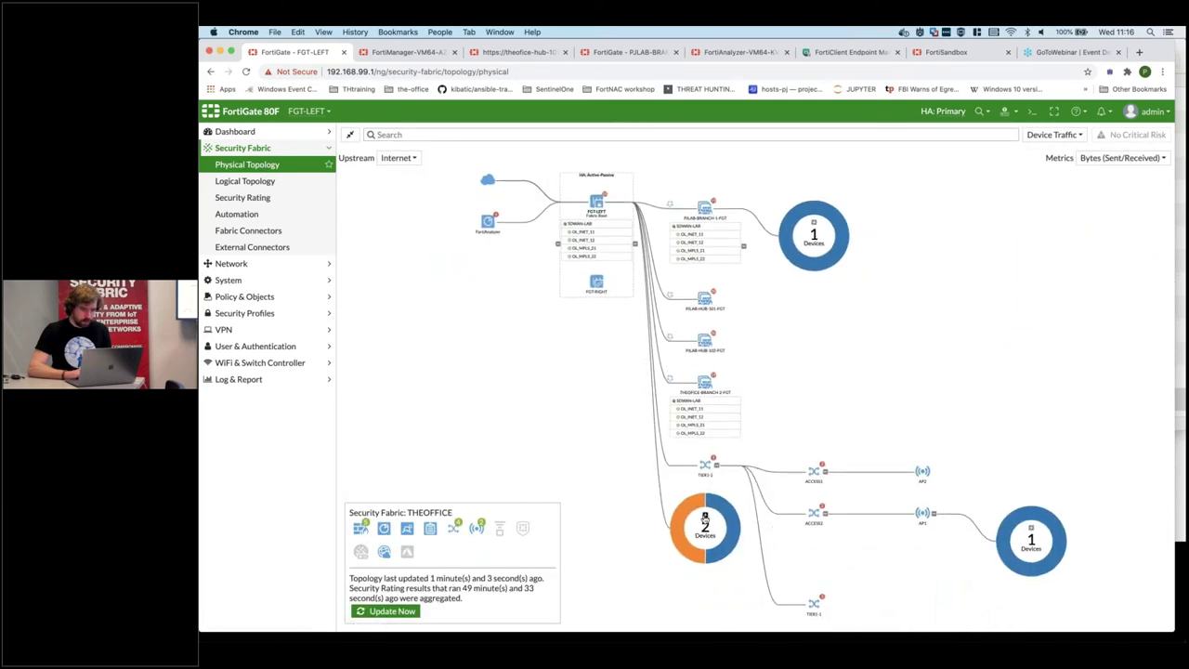
{"action": "left_click", "coordinate": [706, 520]}
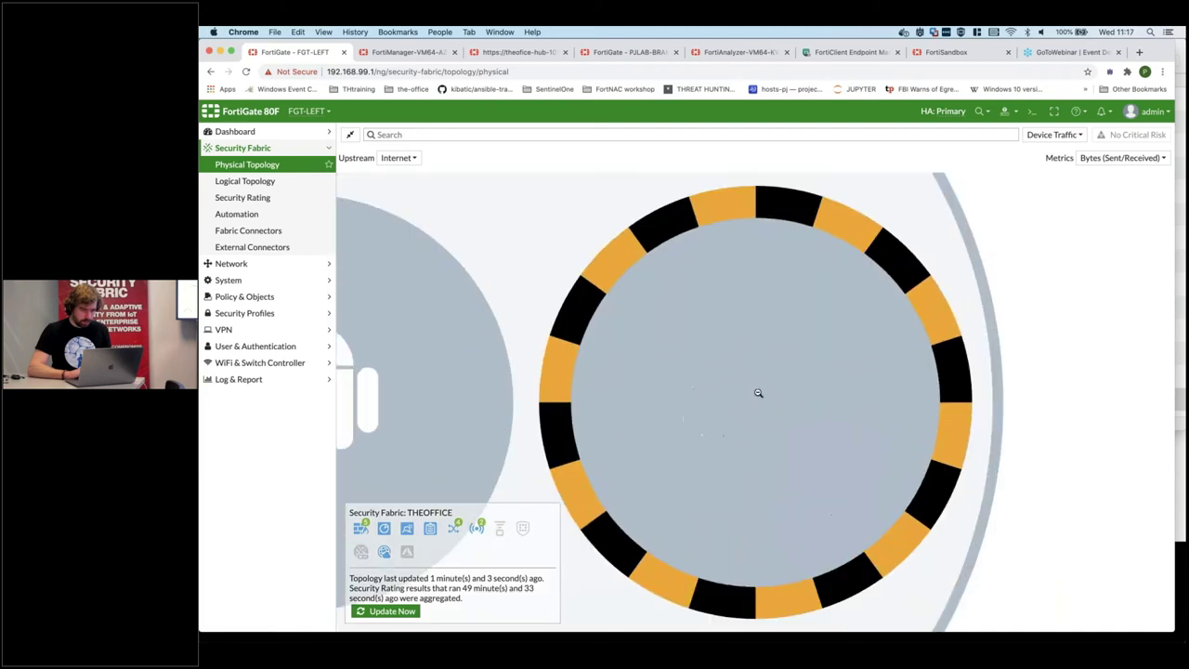
{"action": "left_click", "coordinate": [758, 394]}
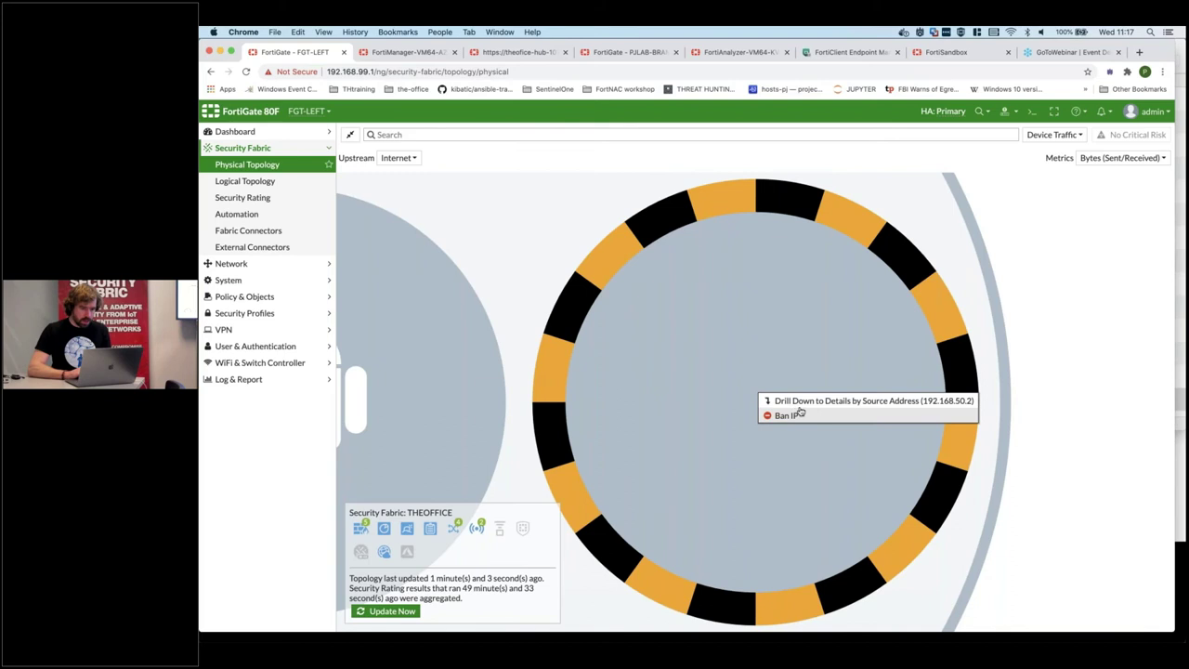
{"action": "left_click", "coordinate": [799, 369]}
{"action": "left_click", "coordinate": [799, 369]}
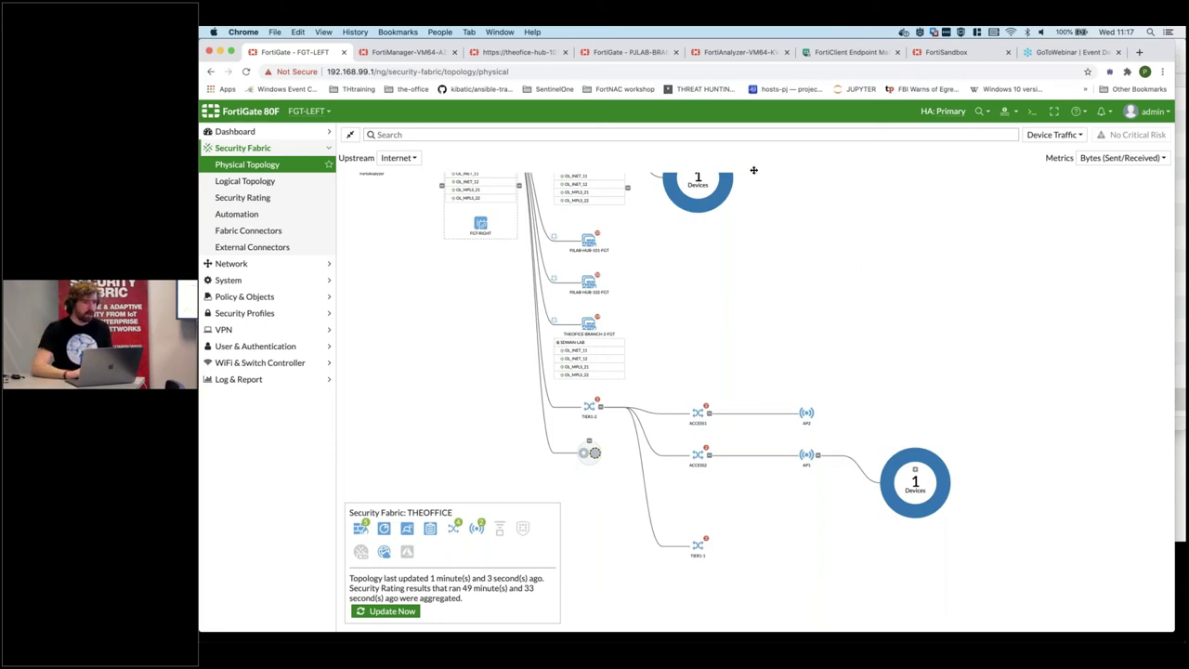
Step: Sign in to FortiManager with the admin username and password, then open the DEMO ADOM
{"action": "left_click", "coordinate": [406, 53]}
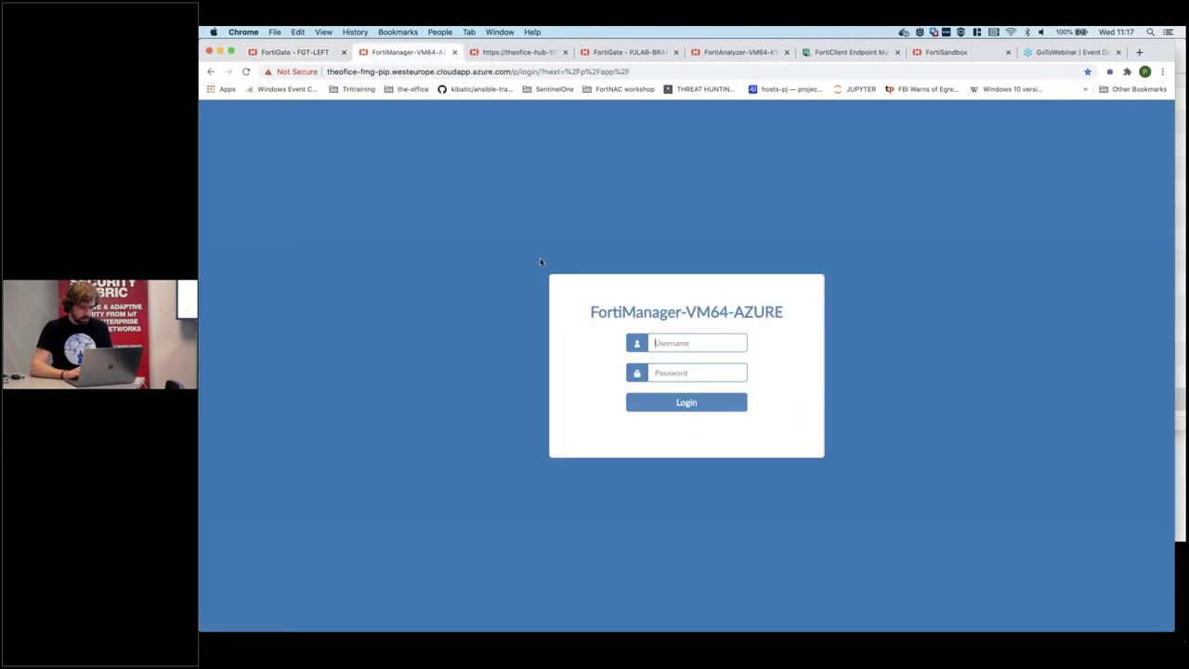
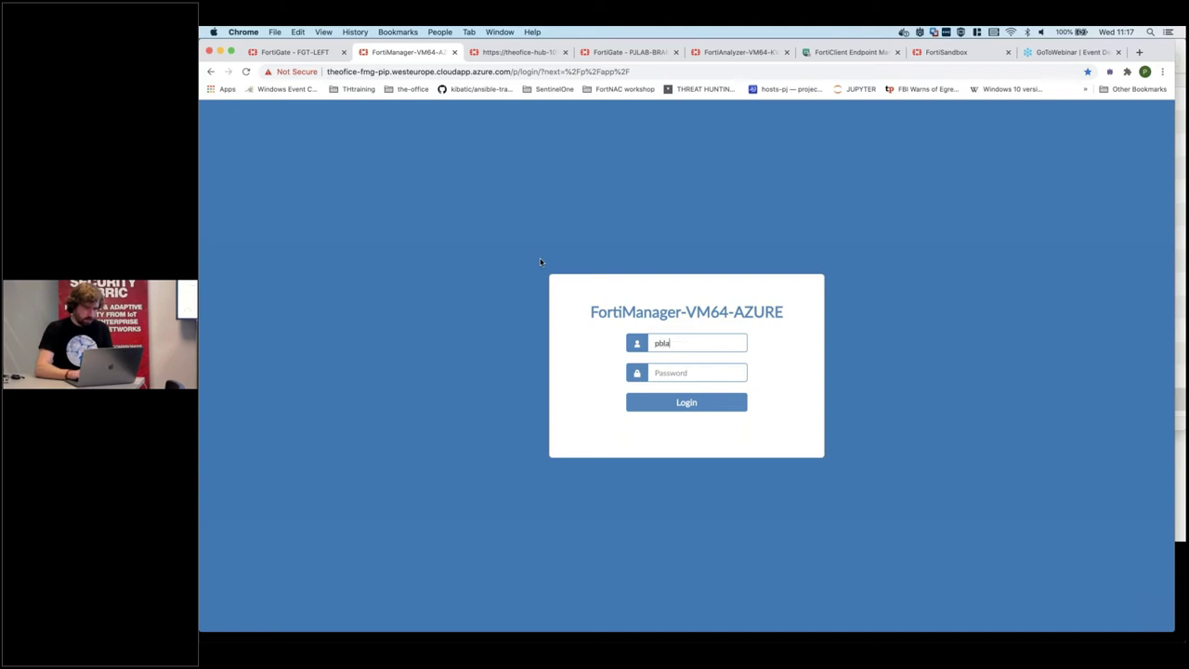
{"action": "type", "text": "••"}
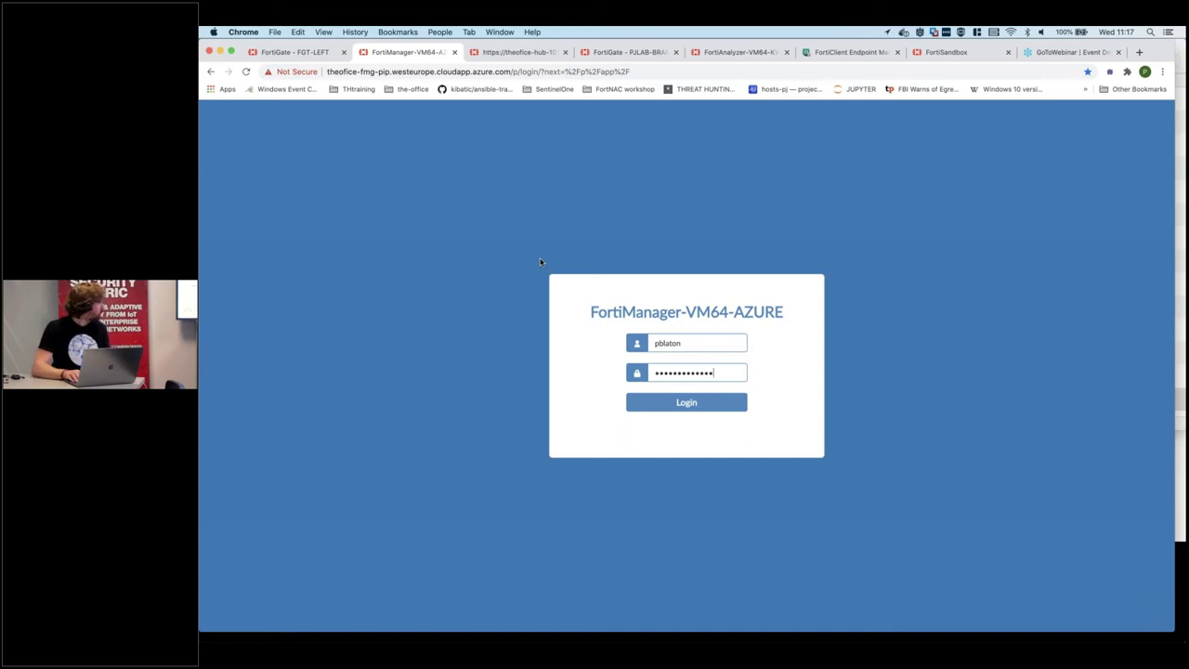
{"action": "key", "text": "Return"}
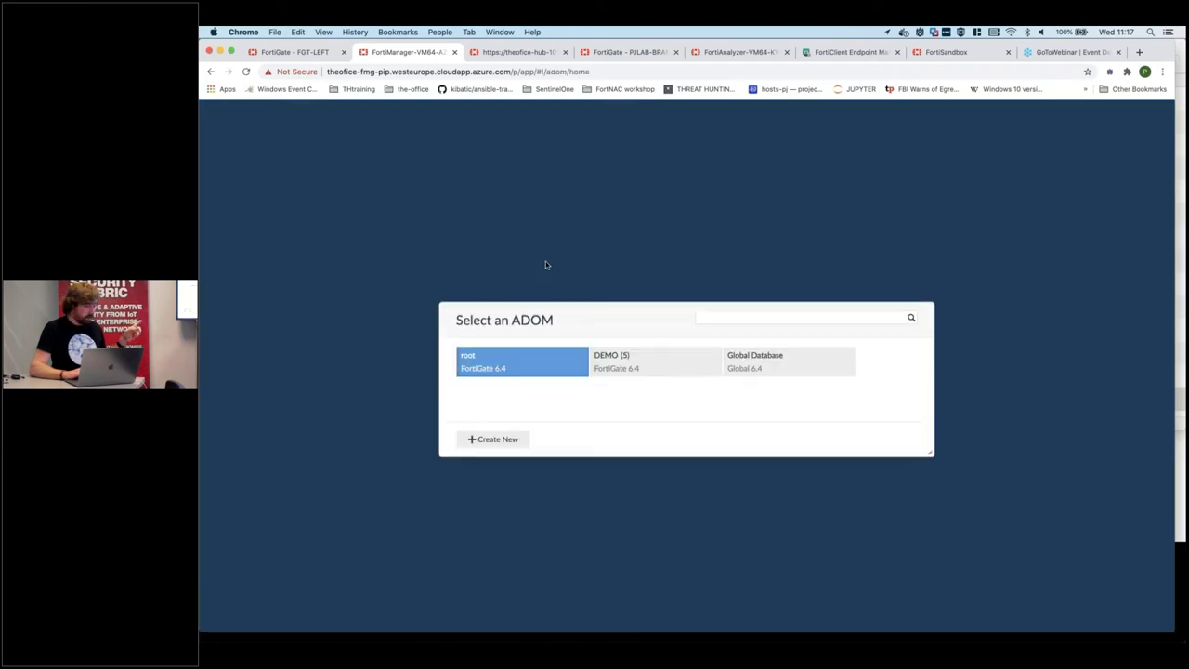
{"action": "left_click", "coordinate": [632, 351]}
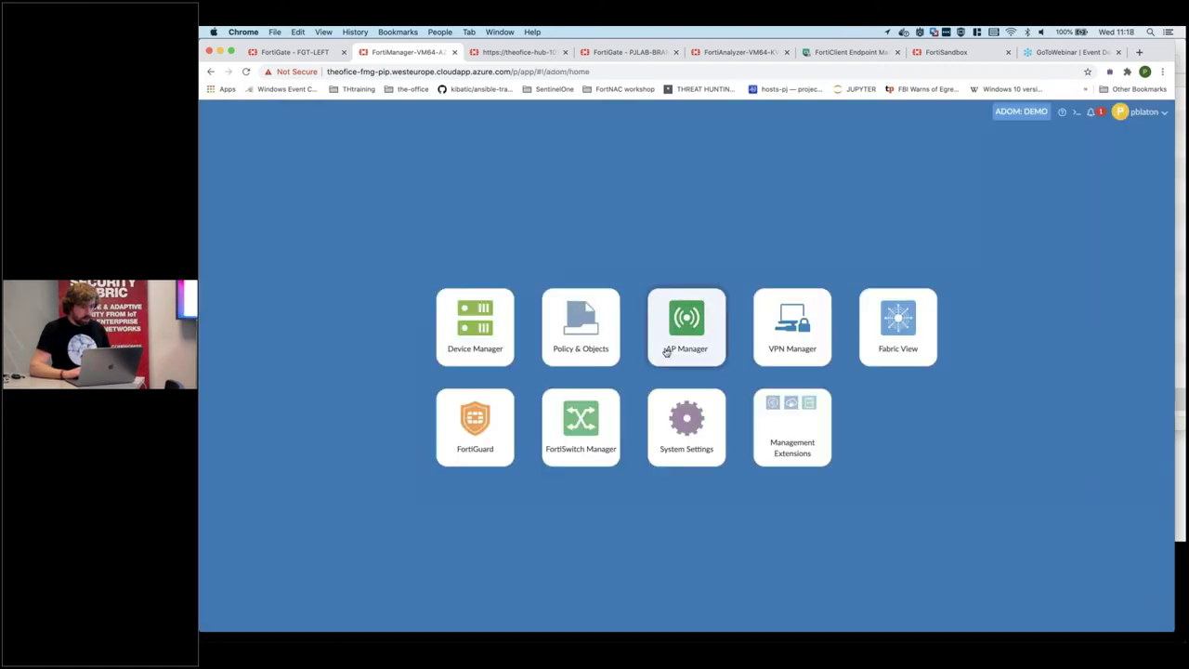
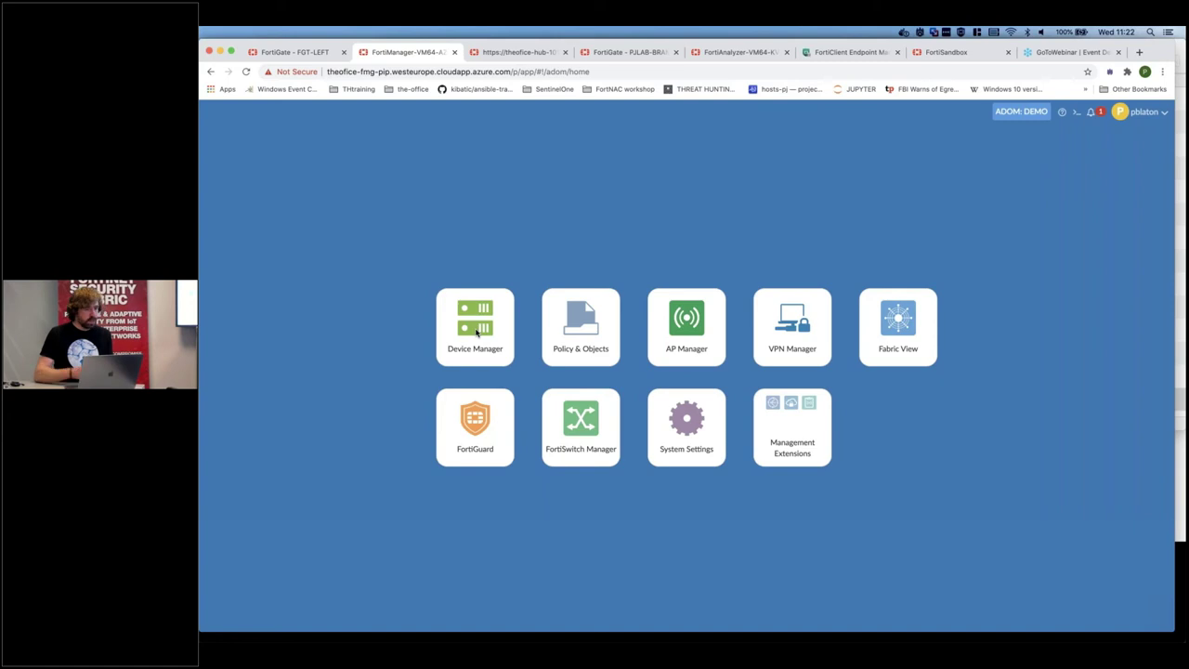
Step: In Device Manager, review the five FortiGates under THEOFFICE with their policy packages and CLI templates
{"action": "left_click", "coordinate": [476, 332]}
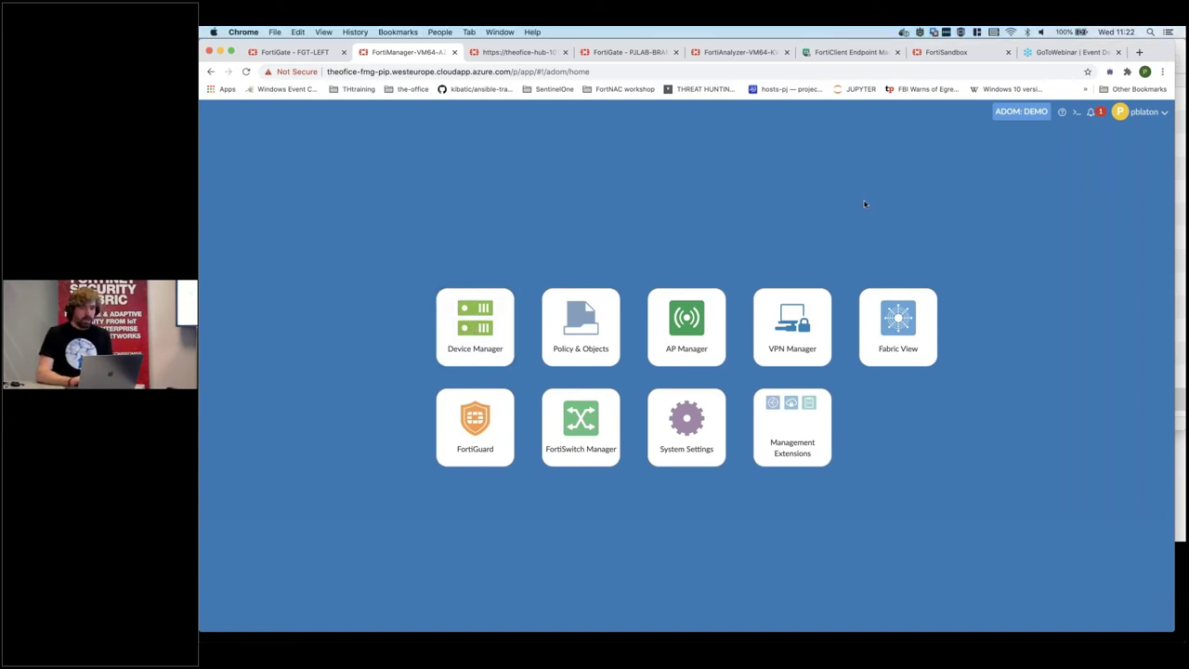
{"action": "left_click", "coordinate": [467, 337]}
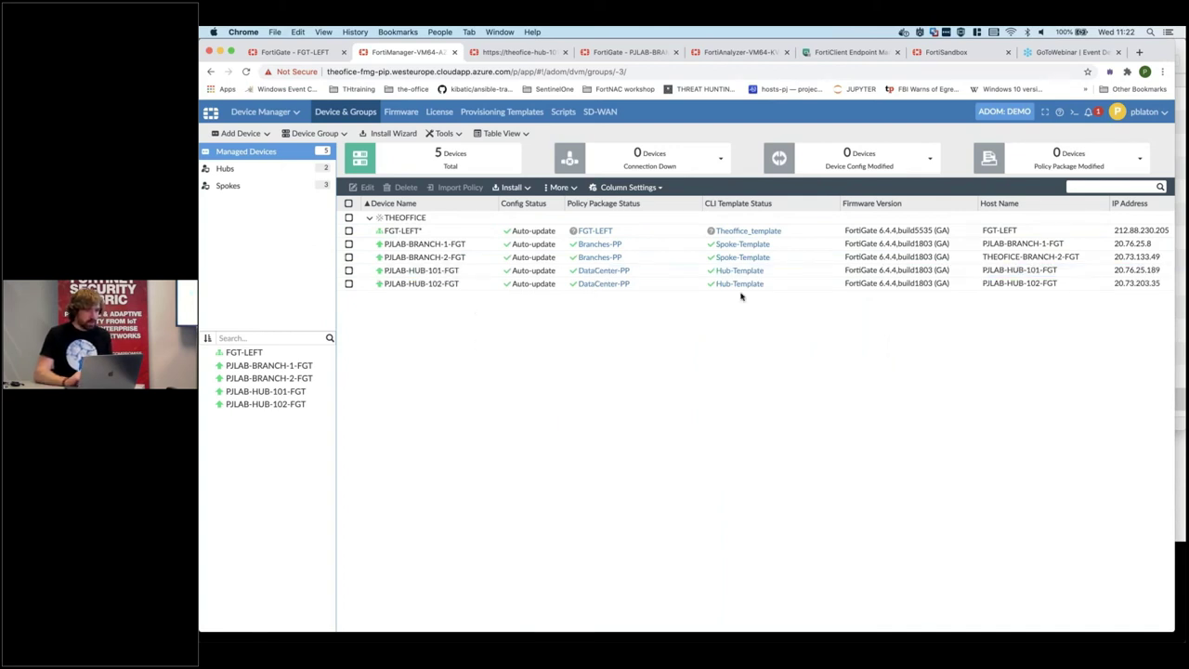
{"action": "left_click", "coordinate": [557, 272]}
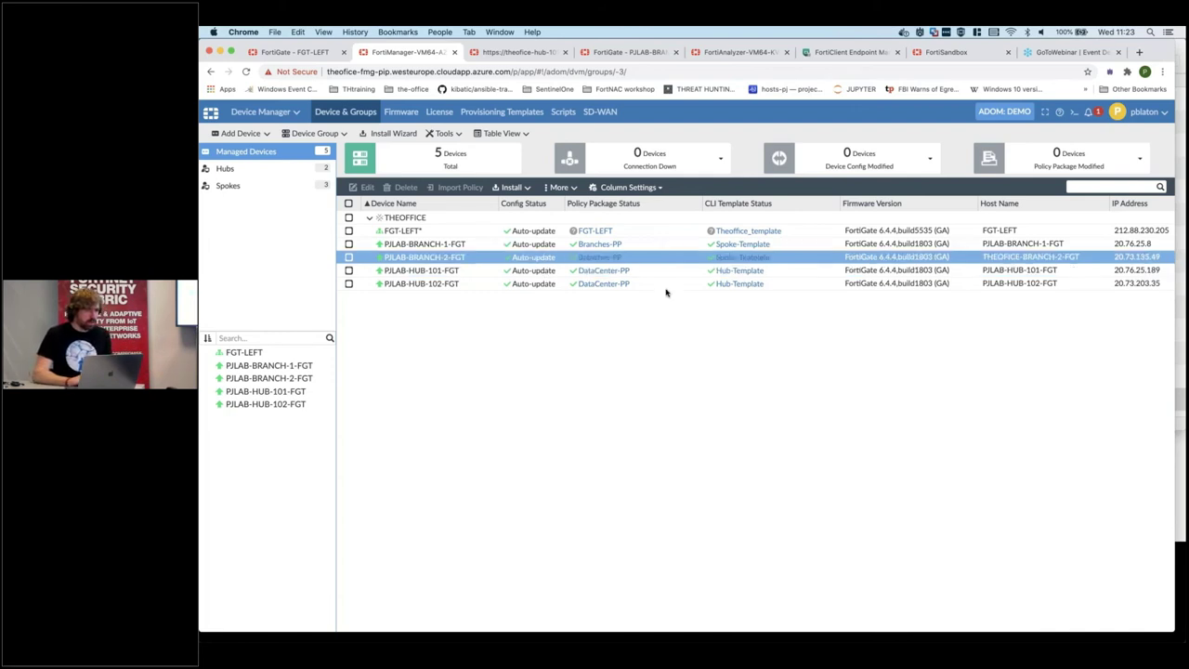
{"action": "left_click", "coordinate": [296, 112]}
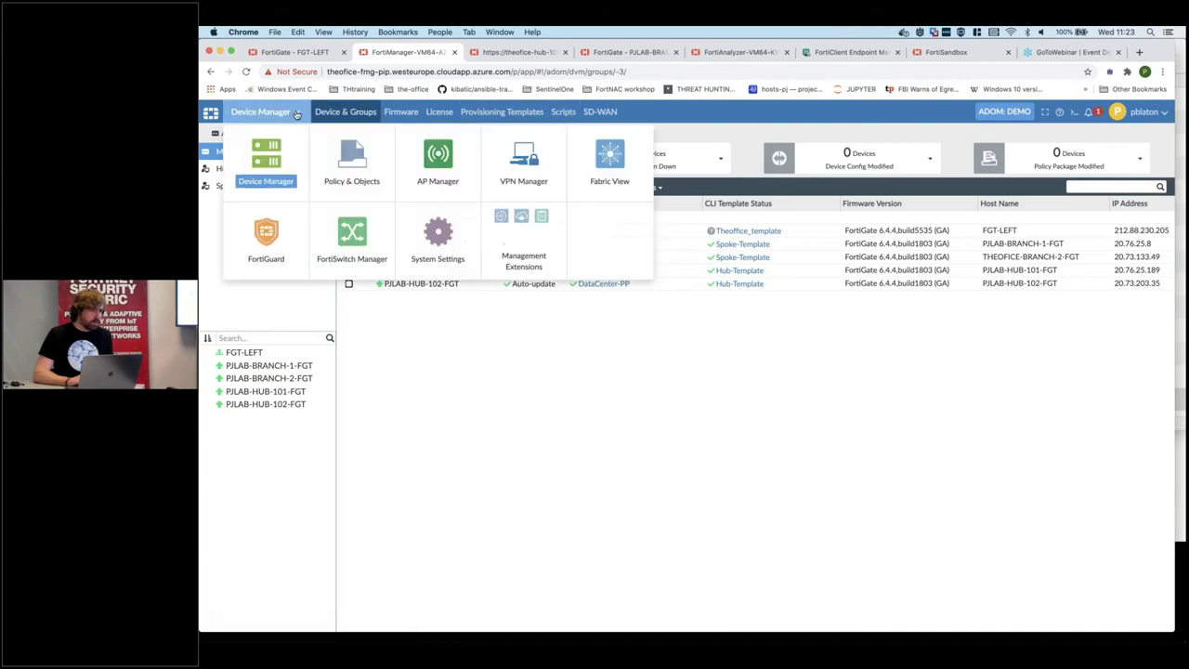
Step: In VPN Manager, review the OL_INET dial-up topology settings and cancel without saving
{"action": "left_click", "coordinate": [524, 171]}
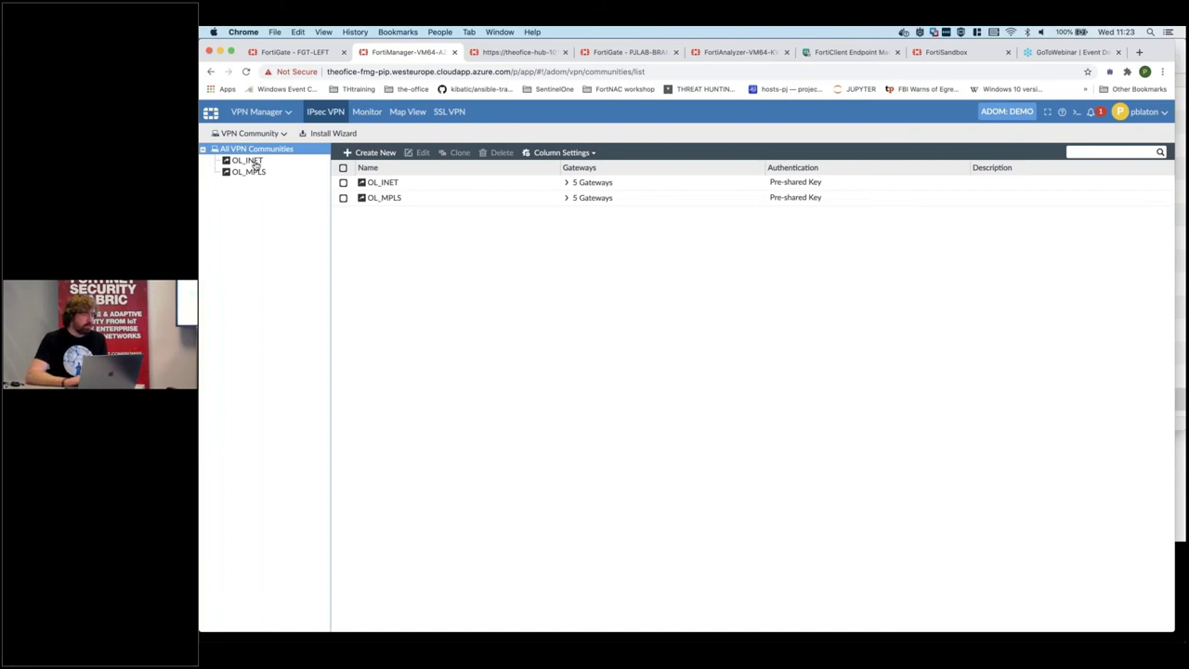
{"action": "left_click", "coordinate": [247, 160]}
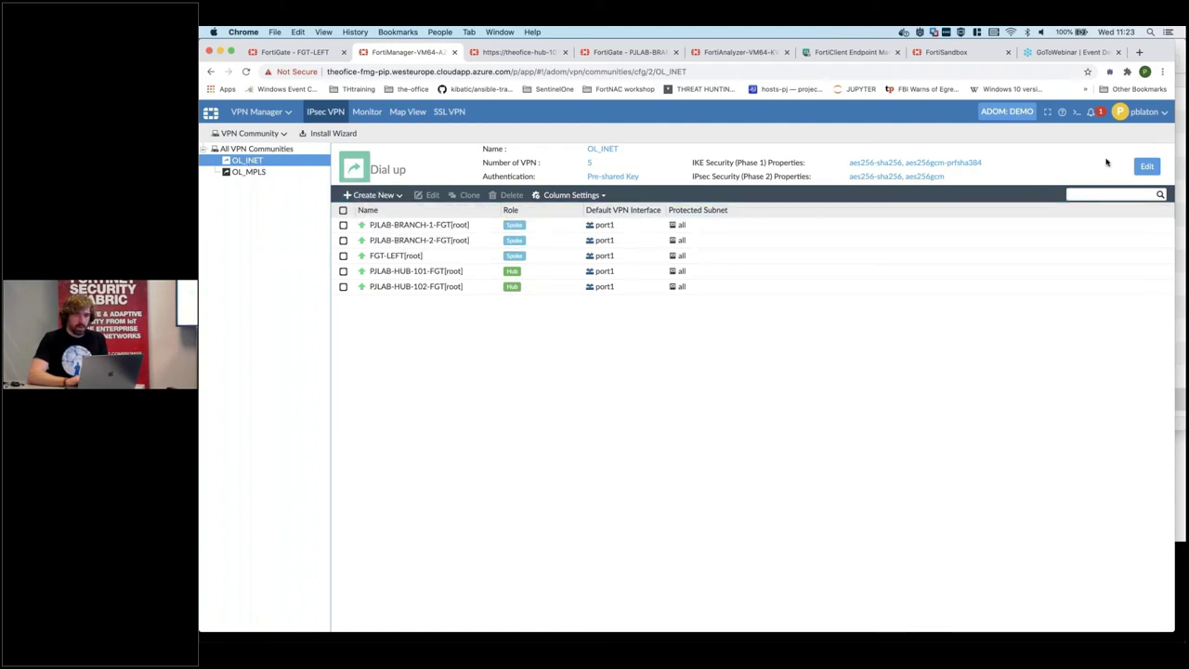
{"action": "left_click", "coordinate": [1148, 166]}
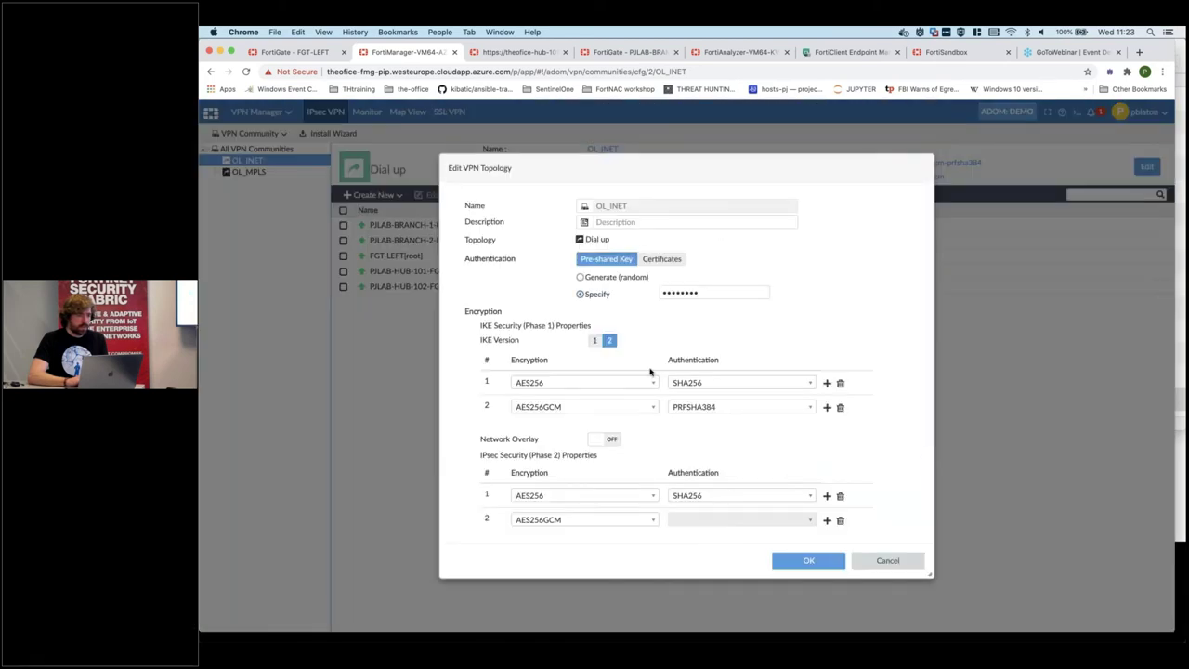
{"action": "scroll", "coordinate": [650, 371], "scroll_direction": "down", "scroll_amount": 10}
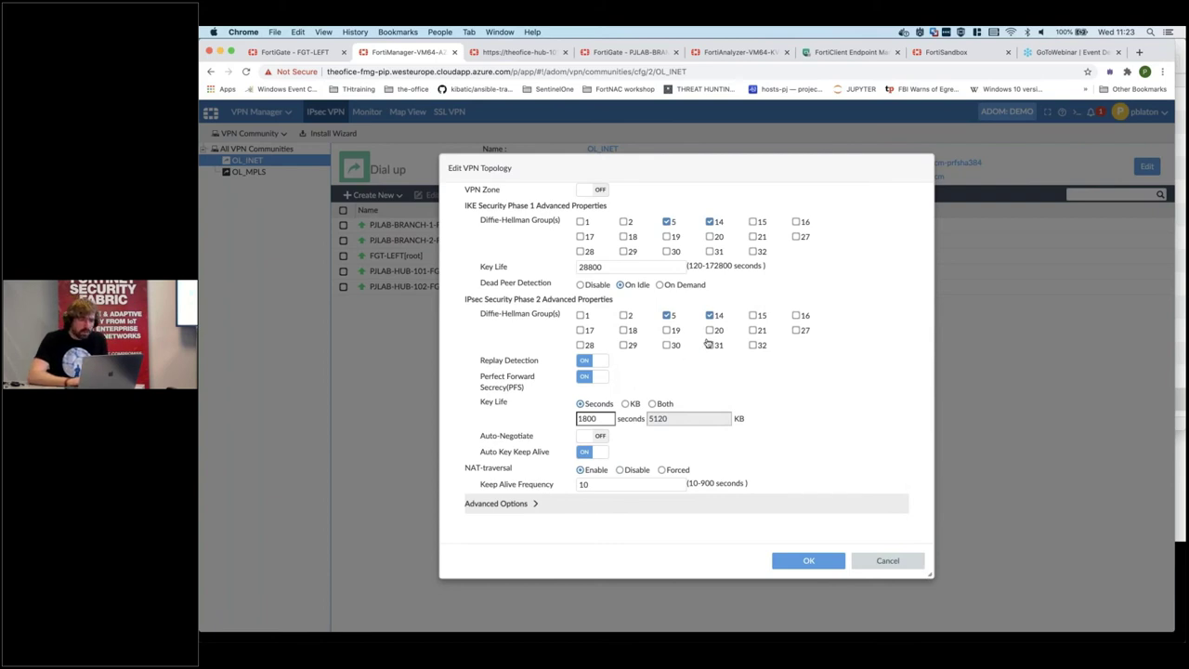
{"action": "scroll", "coordinate": [708, 343], "scroll_direction": "up", "scroll_amount": 1}
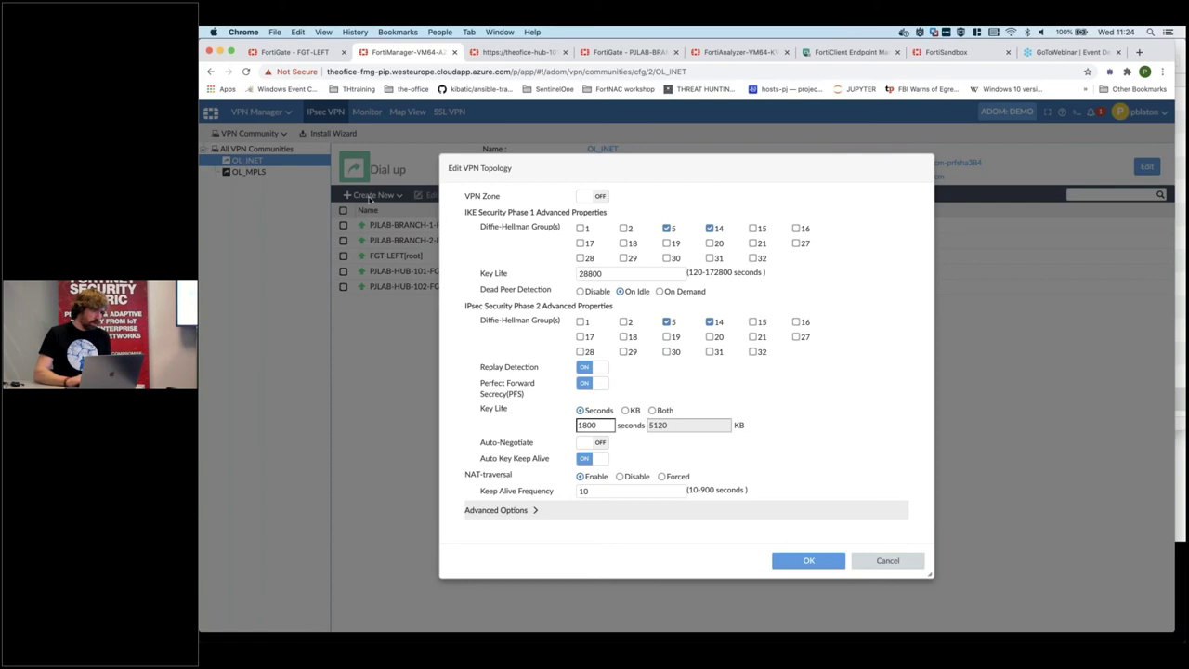
{"action": "scroll", "coordinate": [688, 372], "scroll_direction": "down", "scroll_amount": 1}
{"action": "left_click", "coordinate": [894, 561]}
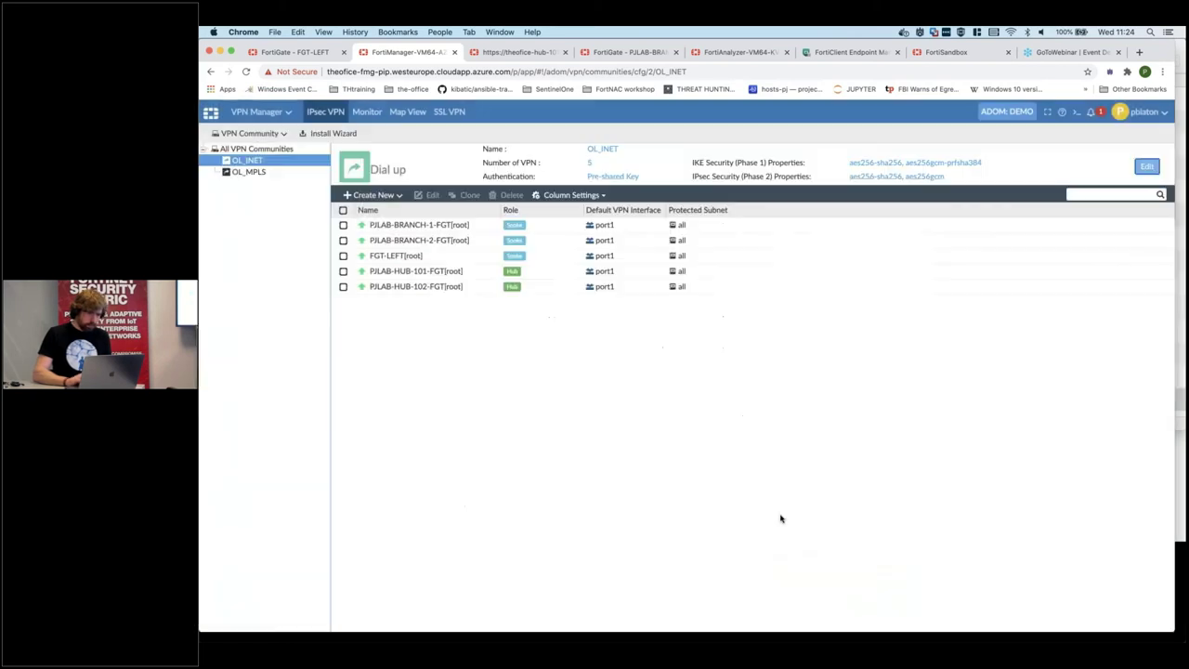
Step: Inspect PJLAB-BRANCH-1-FGT's gateway settings, keeping port1 as the default VPN interface
{"action": "left_click", "coordinate": [529, 226]}
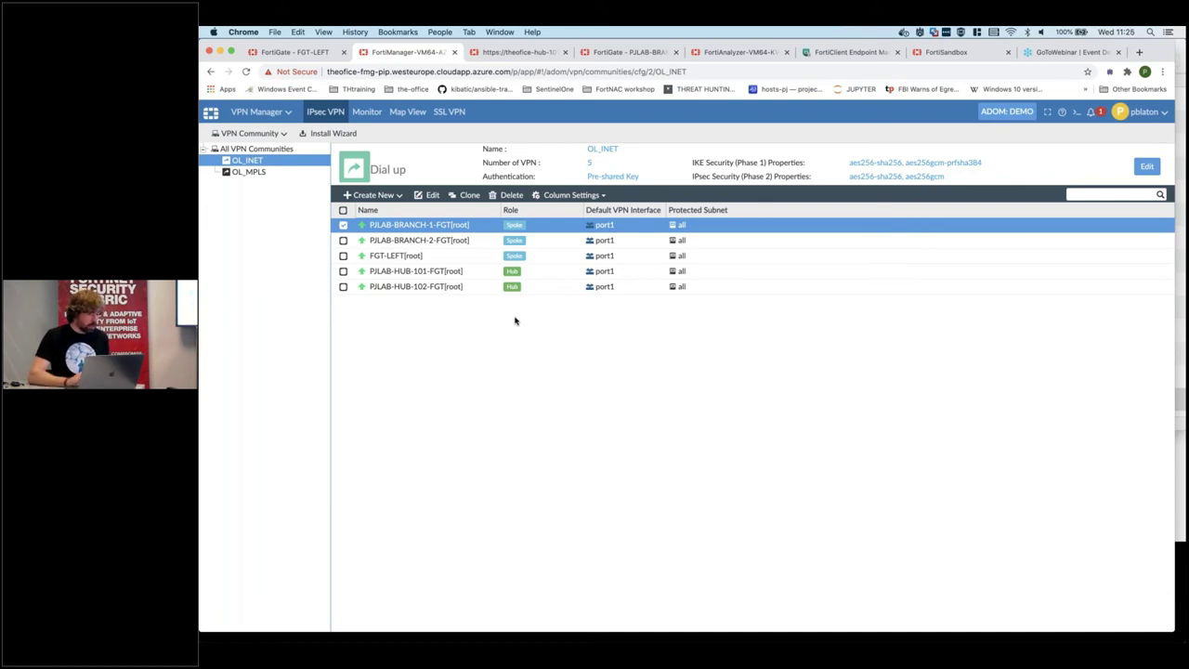
{"action": "double_click", "coordinate": [432, 224]}
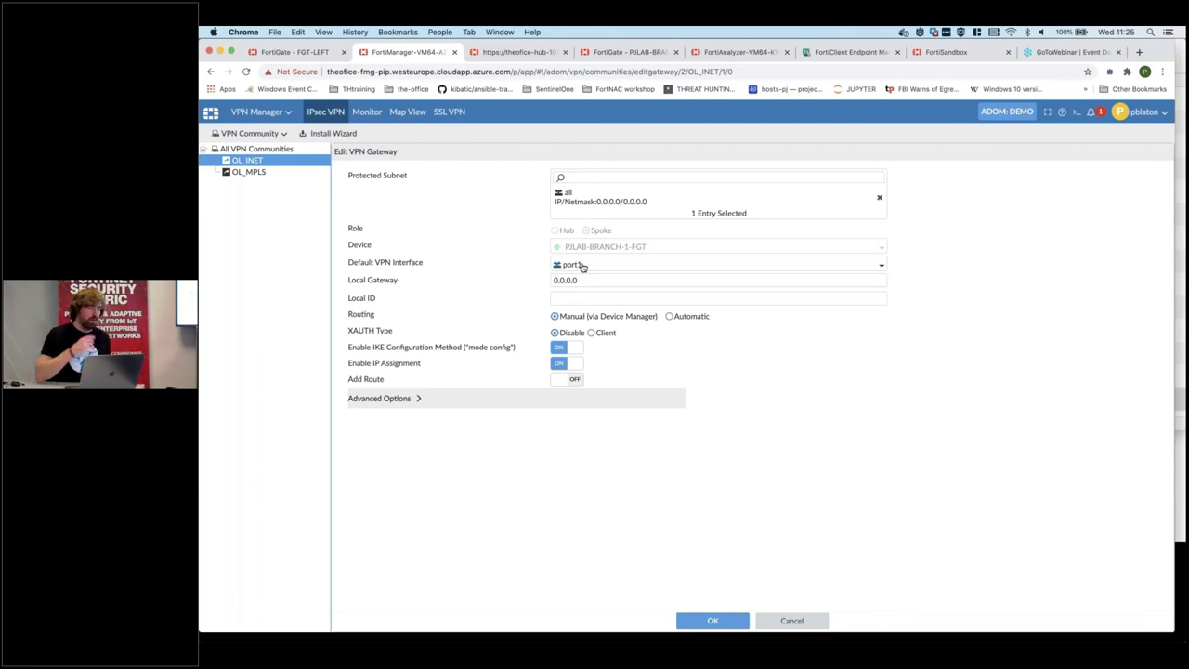
{"action": "left_click", "coordinate": [583, 267]}
{"action": "left_click", "coordinate": [550, 286]}
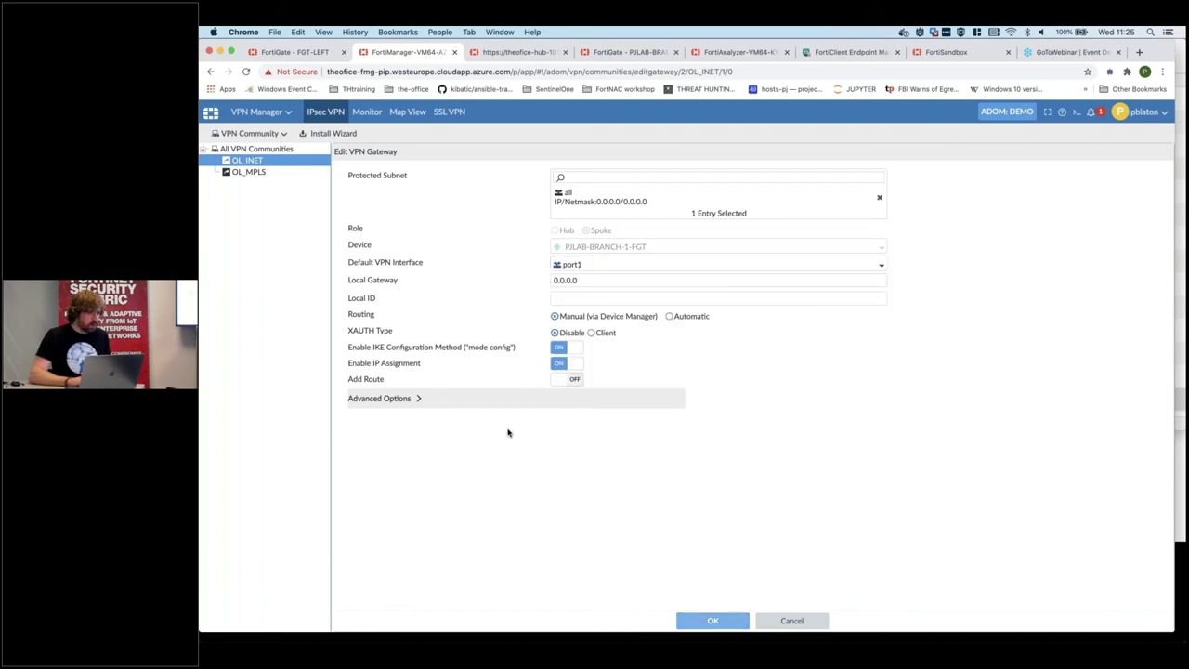
Step: Review PJLAB-HUB-101-FGT's gateway settings in the OL_MPLS community, then cancel without saving
{"action": "left_click", "coordinate": [249, 173]}
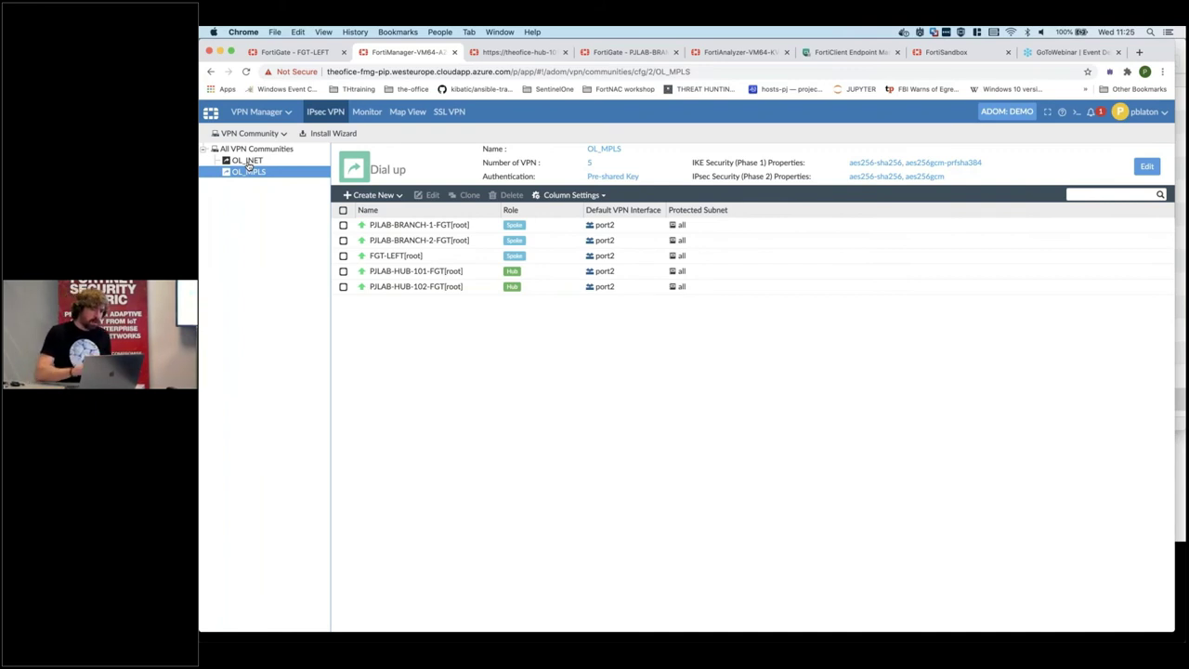
{"action": "left_click", "coordinate": [450, 270]}
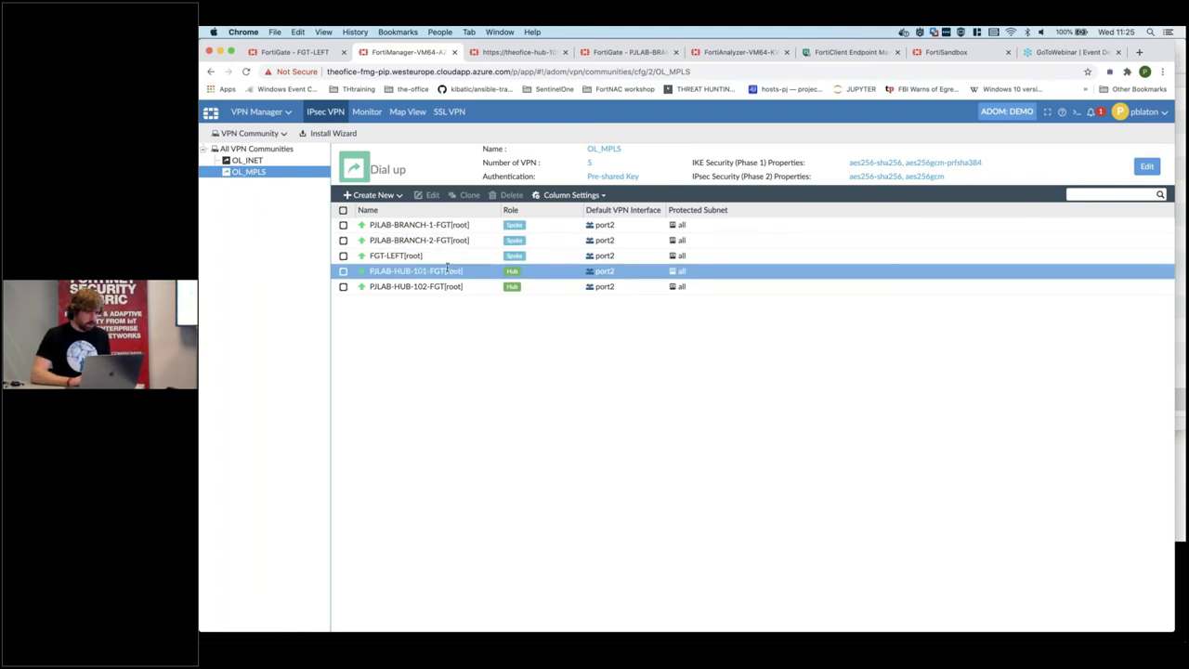
{"action": "double_click", "coordinate": [417, 271]}
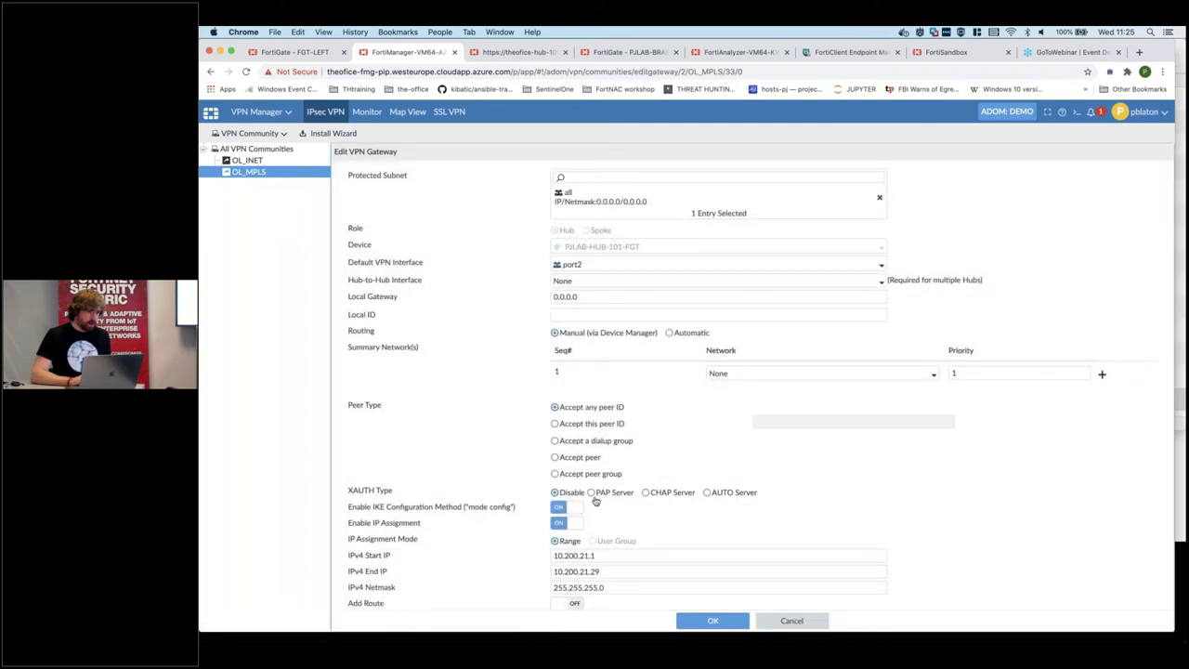
{"action": "scroll", "coordinate": [707, 537], "scroll_direction": "down", "scroll_amount": 1}
{"action": "scroll", "coordinate": [743, 557], "scroll_direction": "down", "scroll_amount": 3}
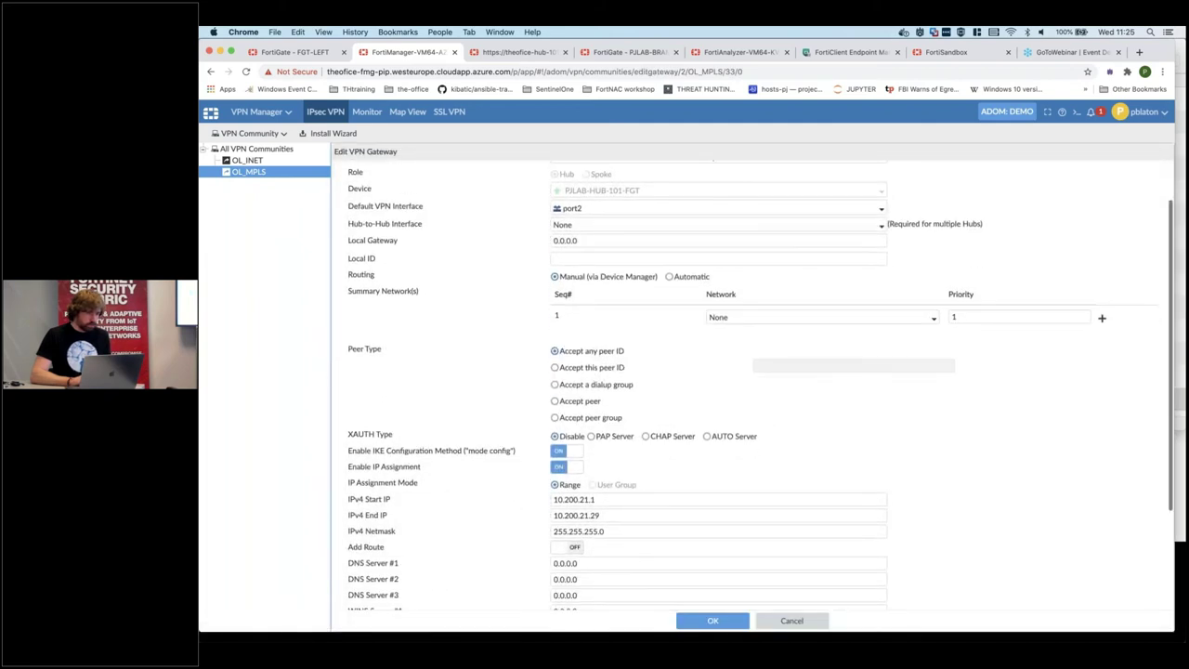
{"action": "left_click", "coordinate": [791, 621]}
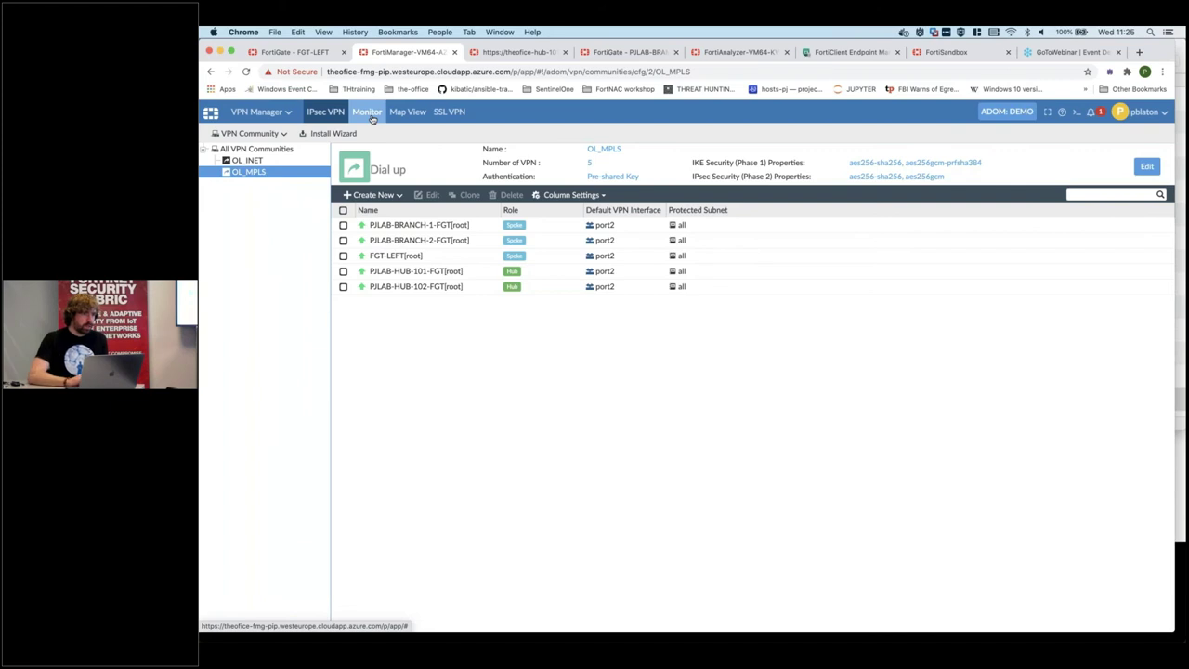
Step: View the VPN Monitor showing every spoke and hub tunnel in OL_MPLS as Up
{"action": "left_click", "coordinate": [369, 113]}
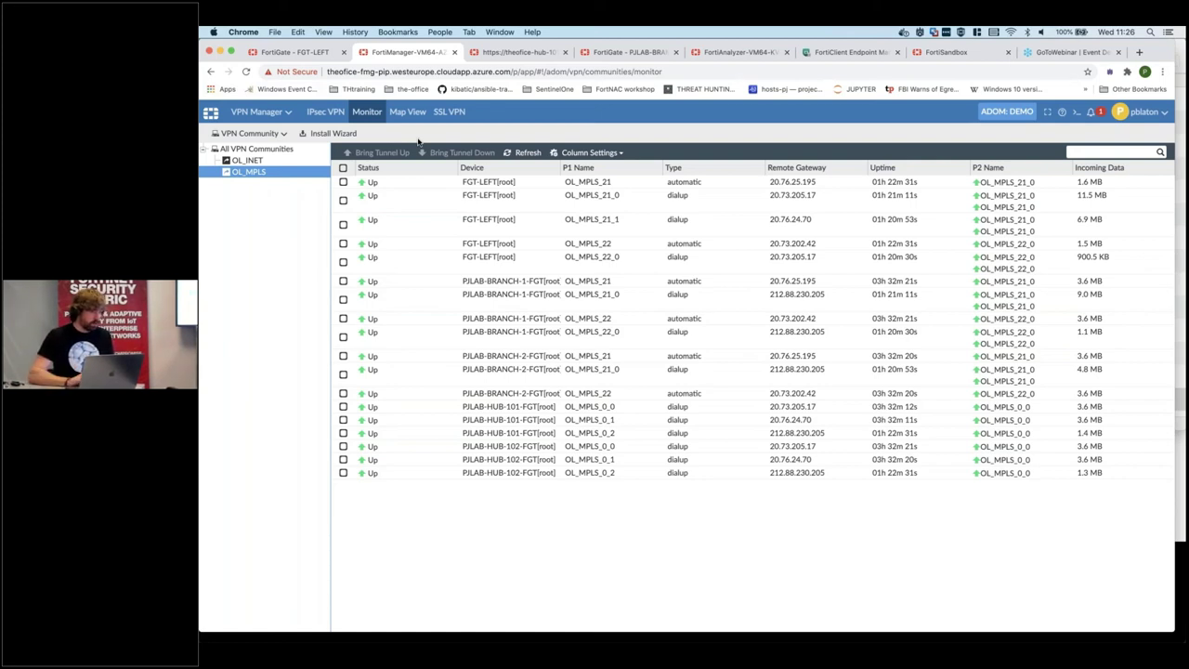
{"action": "left_click", "coordinate": [289, 114]}
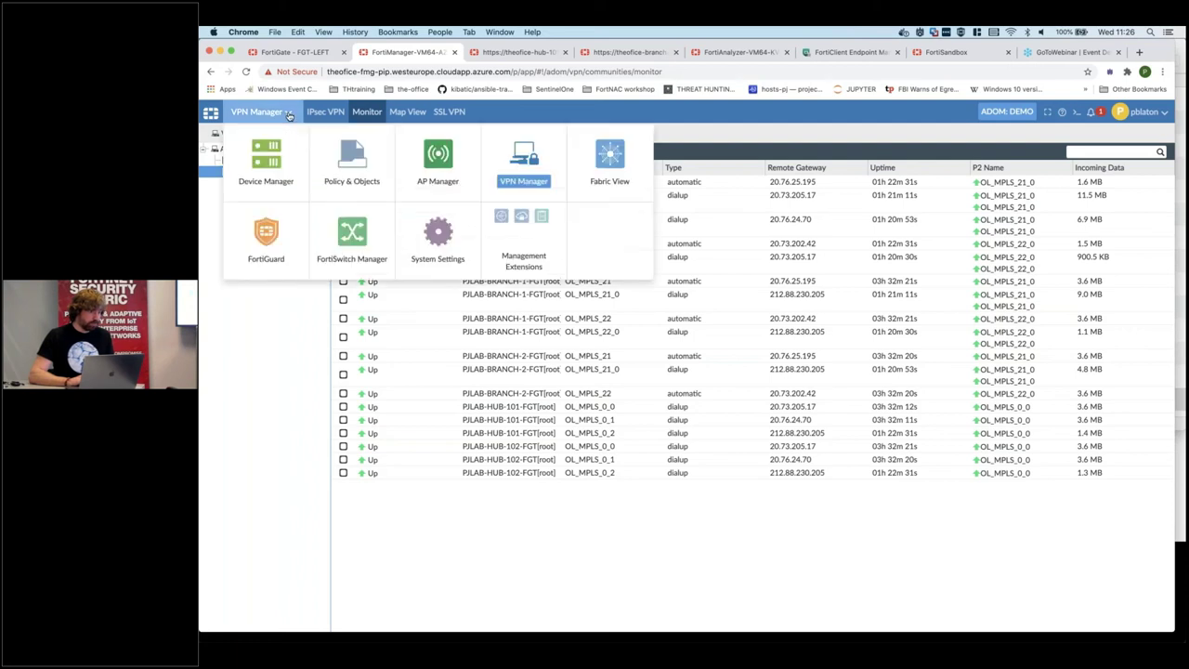
Step: Show the Branches-PP firewall policy package and select its Branch to INET policy
{"action": "left_click", "coordinate": [360, 162]}
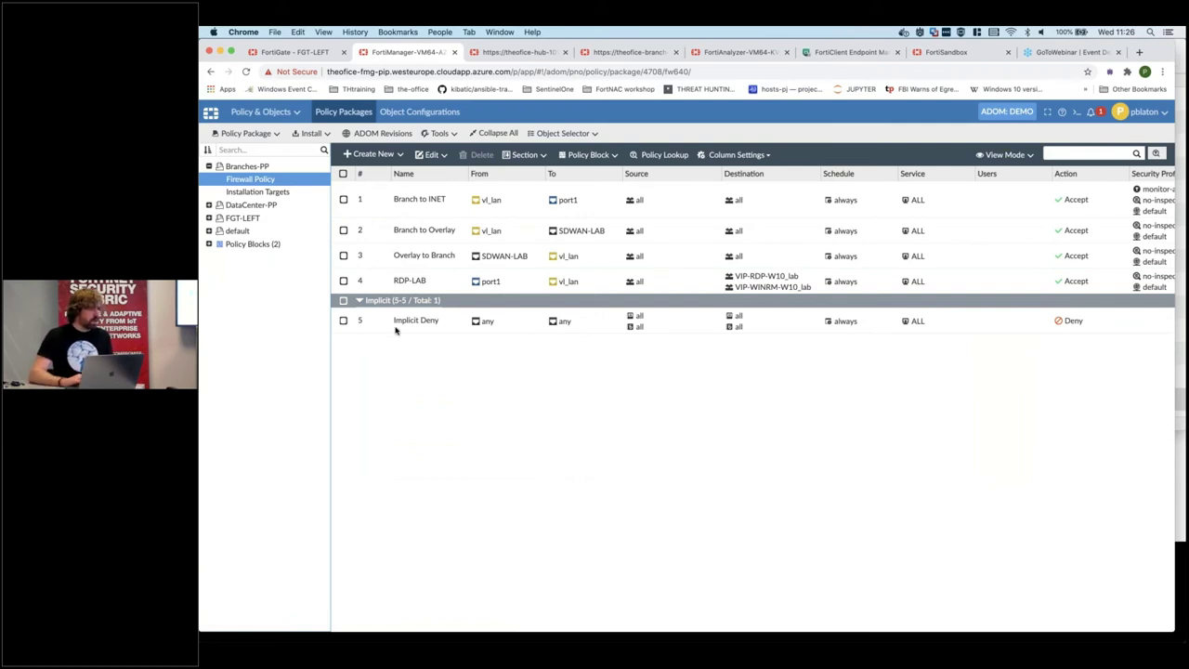
{"action": "left_click", "coordinate": [256, 184]}
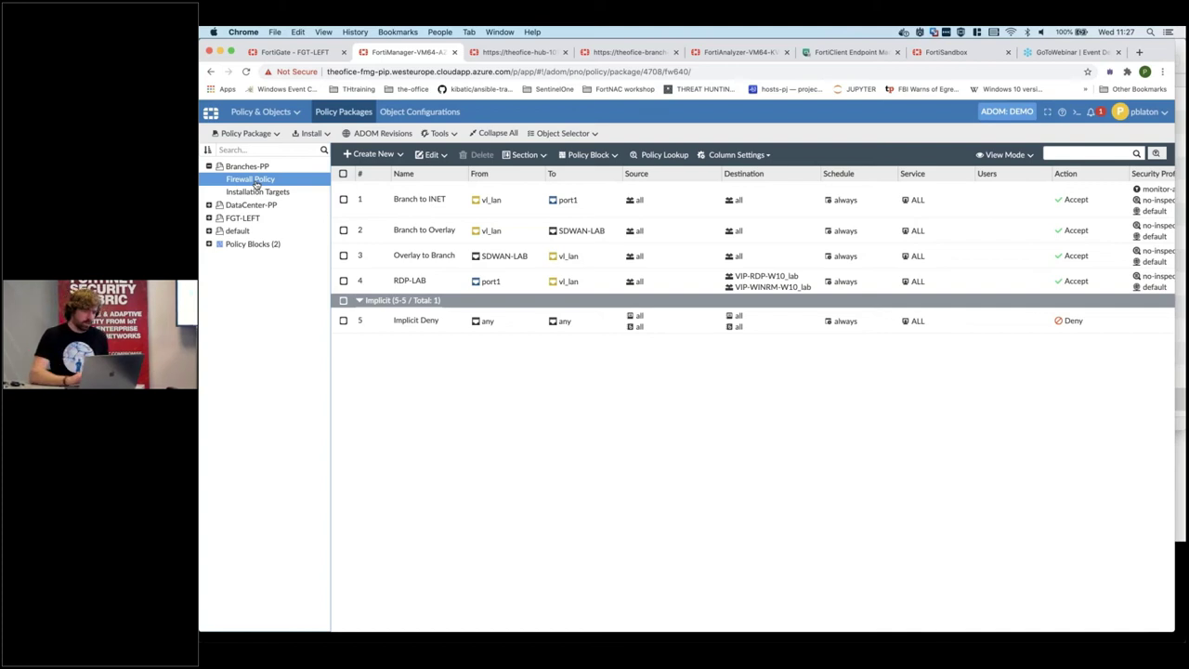
{"action": "left_click", "coordinate": [409, 199]}
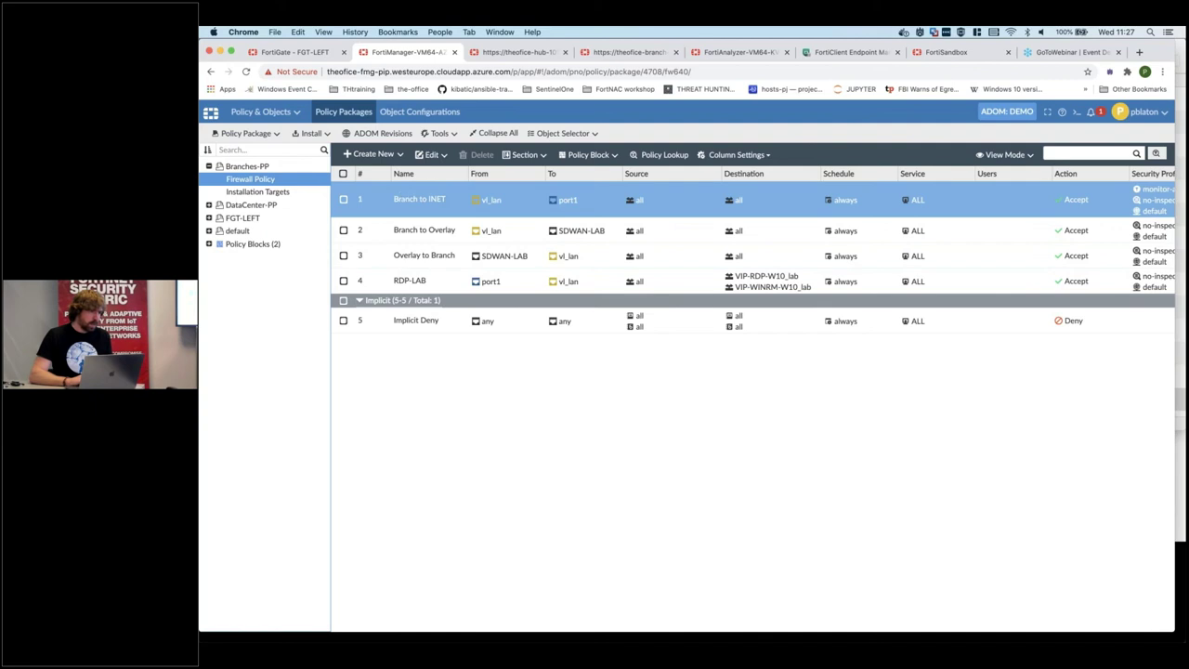
Step: Preview installing Branches-PP to the spoke devices, then cancel without pushing changes
{"action": "left_click", "coordinate": [303, 137]}
{"action": "left_click", "coordinate": [312, 154]}
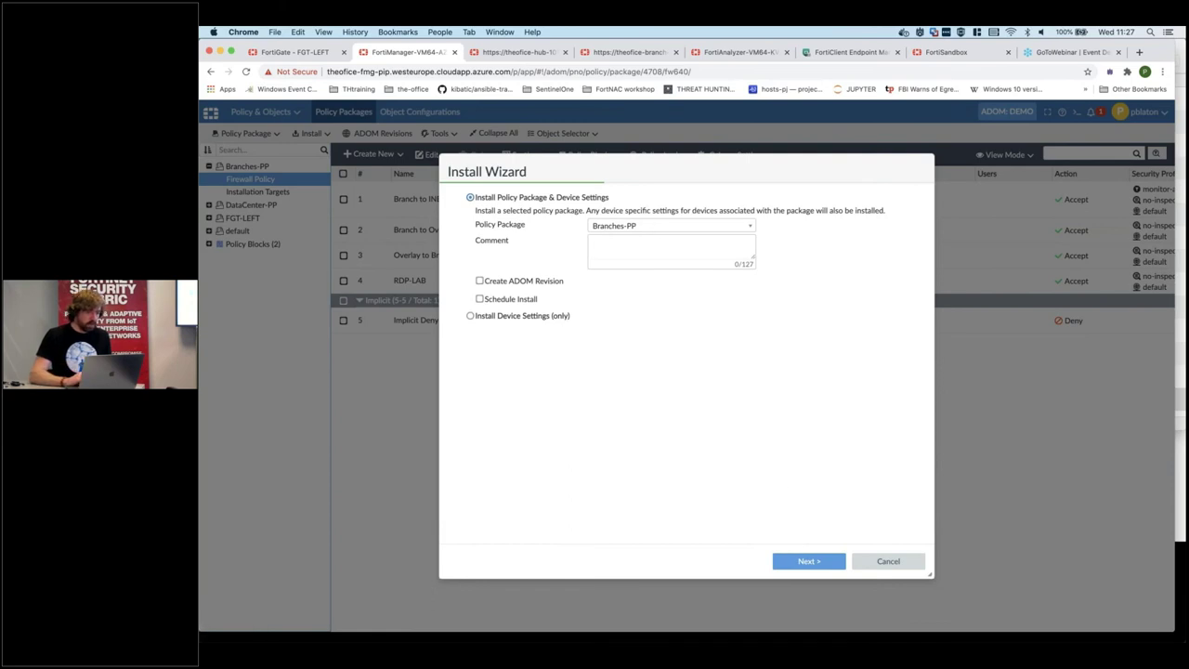
{"action": "left_click", "coordinate": [805, 560]}
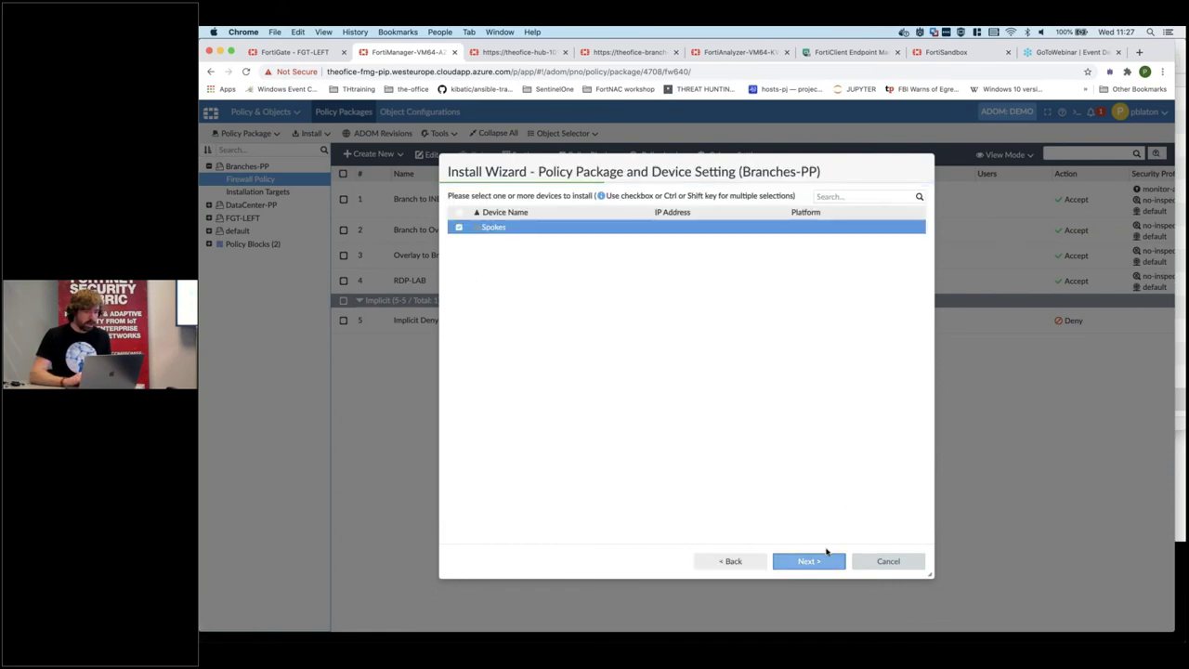
{"action": "left_click", "coordinate": [815, 561]}
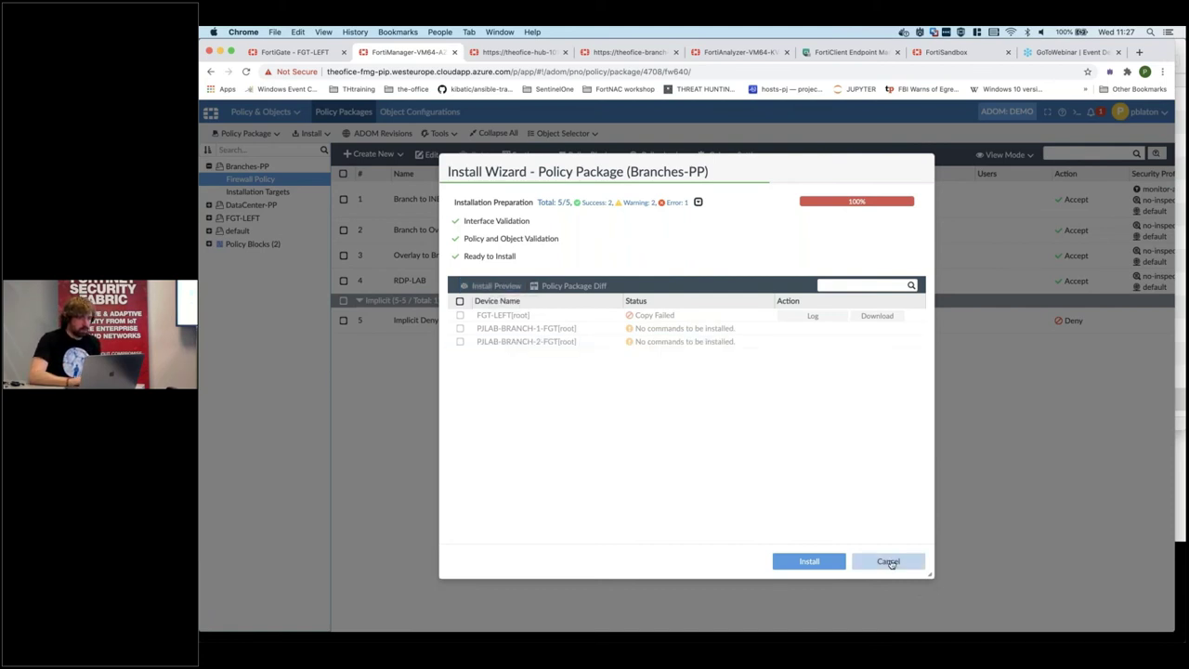
{"action": "left_click", "coordinate": [890, 562]}
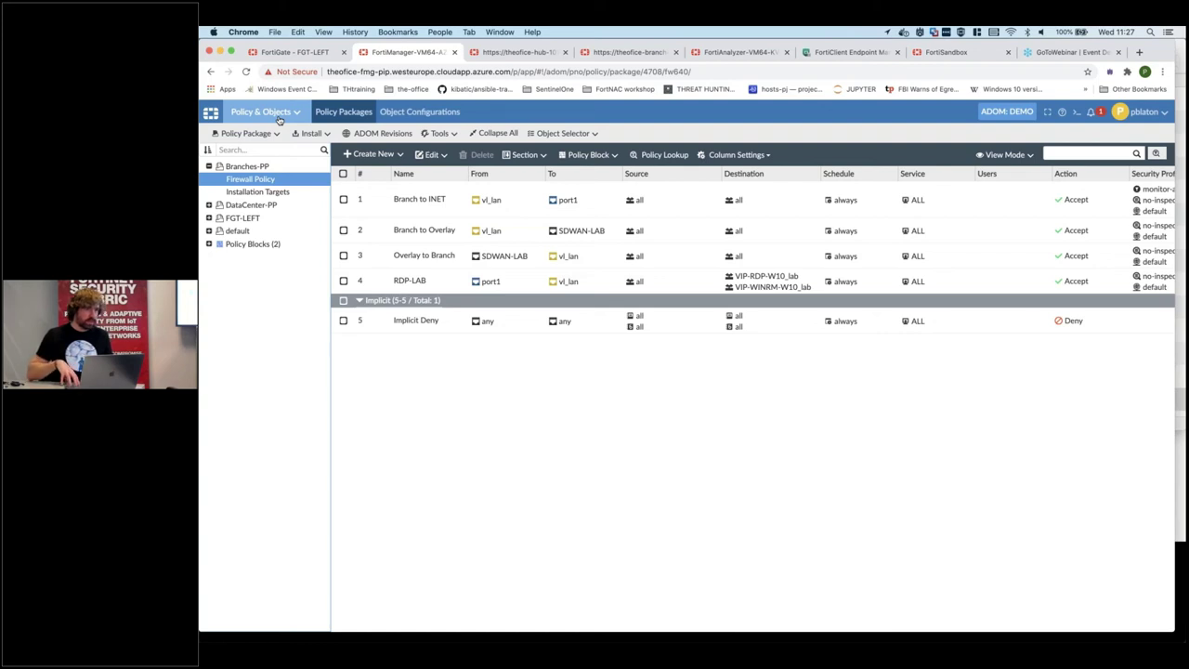
Step: Return to Device Manager's list of five FortiGates with zero connections down
{"action": "left_click", "coordinate": [290, 114]}
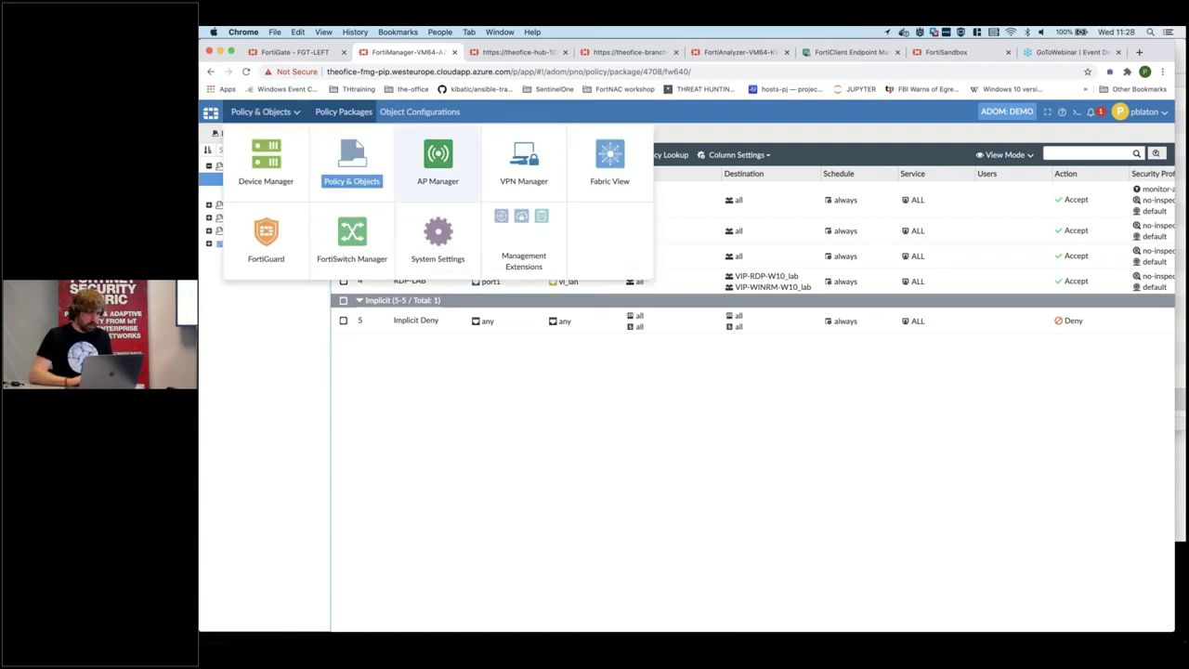
{"action": "left_click", "coordinate": [260, 166]}
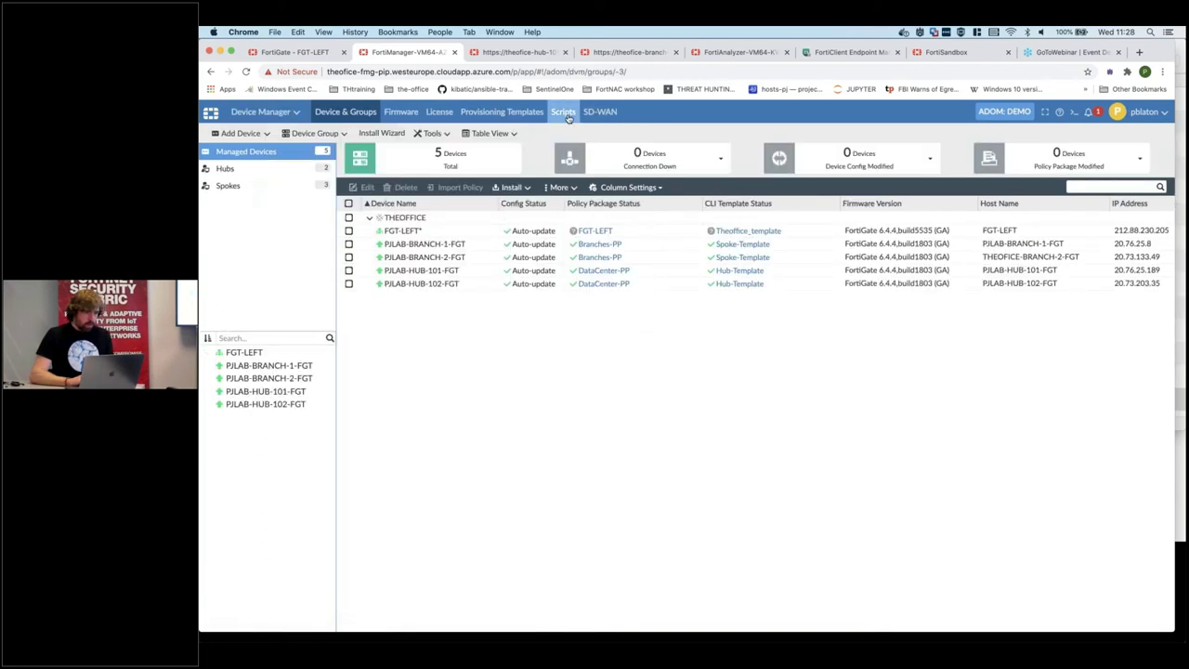
{"action": "left_click", "coordinate": [565, 113]}
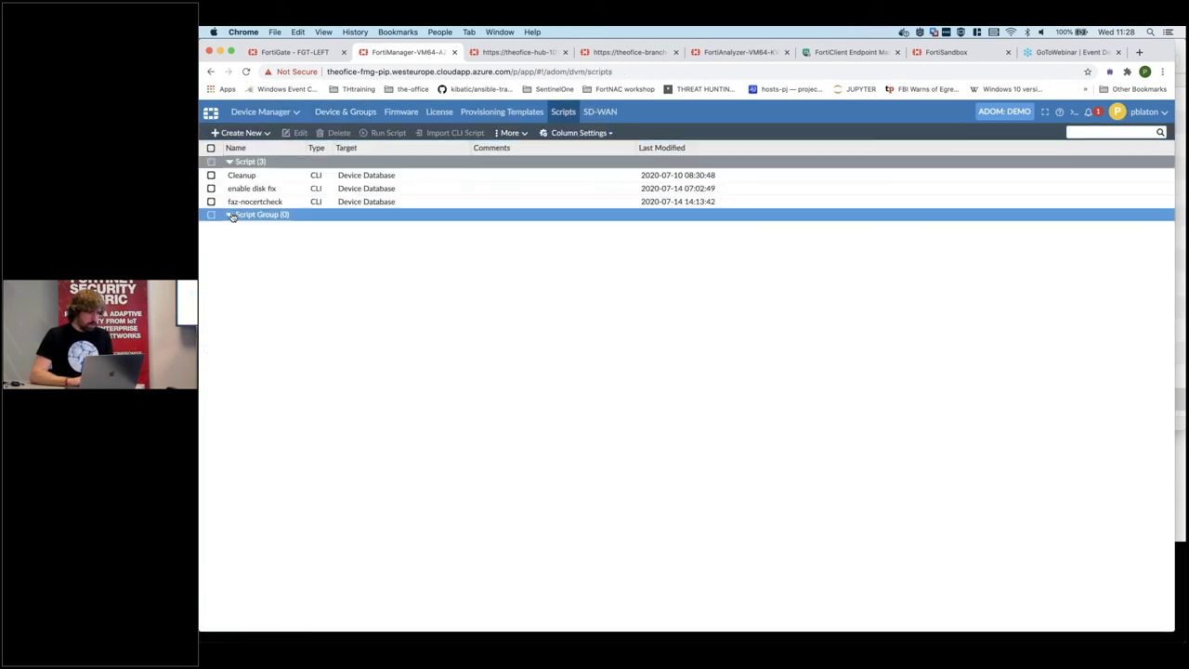
Step: Show the eight CLI templates and three template groups under Provisioning Templates
{"action": "left_click", "coordinate": [232, 216]}
{"action": "left_click", "coordinate": [502, 112]}
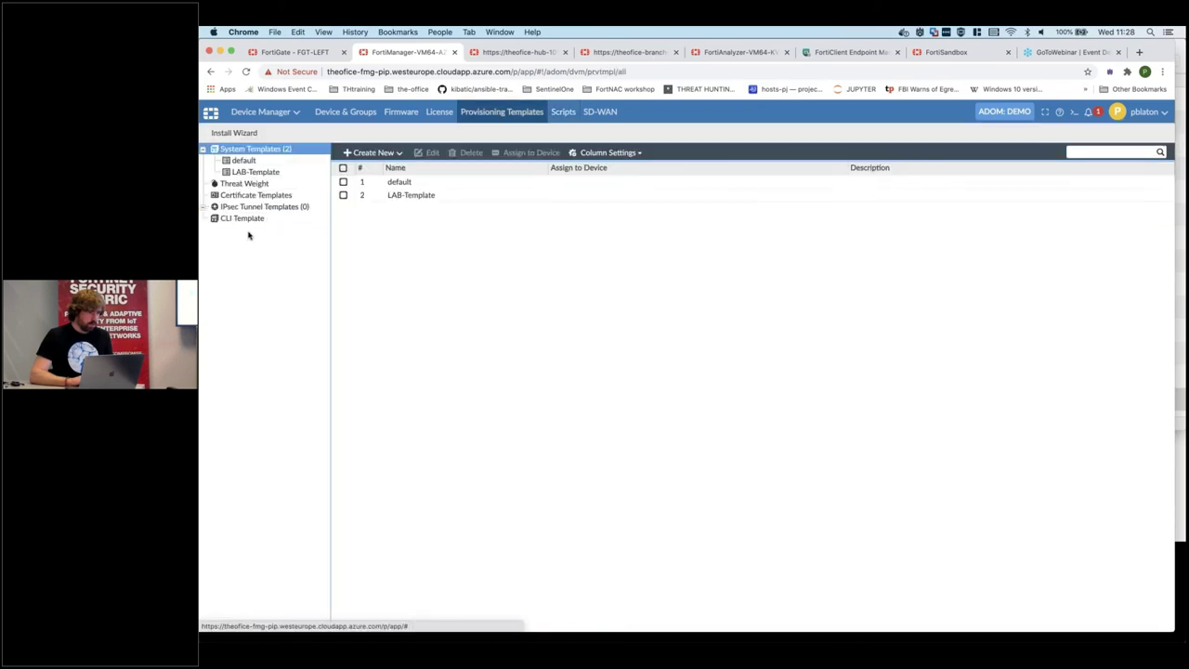
{"action": "left_click", "coordinate": [244, 219]}
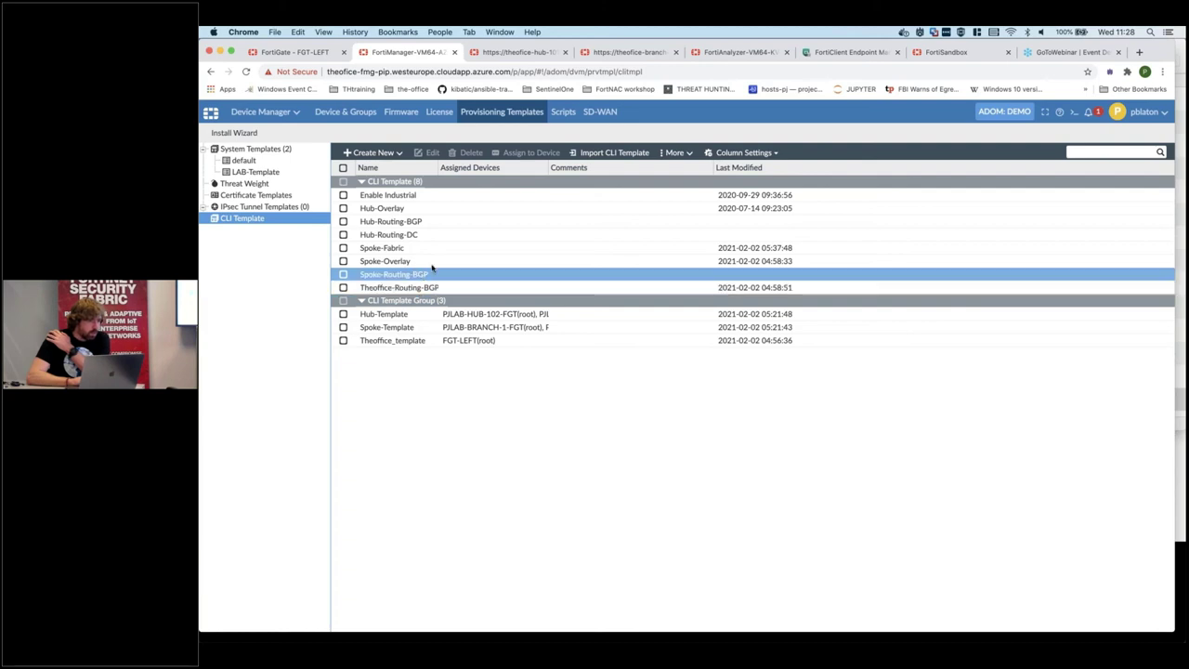
{"action": "double_click", "coordinate": [423, 273]}
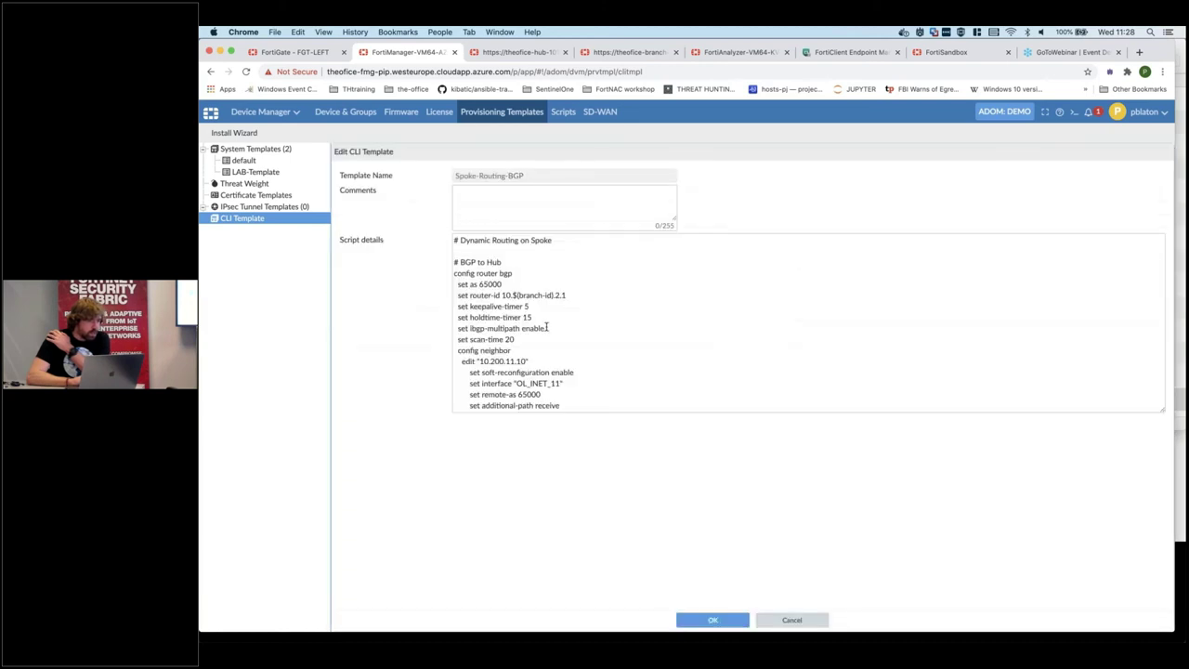
{"action": "scroll", "coordinate": [546, 327], "scroll_direction": "down", "scroll_amount": 1}
{"action": "left_click_drag", "start_coordinate": [543, 290], "coordinate": [516, 295]}
{"action": "left_click", "coordinate": [502, 290]}
{"action": "left_click", "coordinate": [578, 287], "text": "shift"}
{"action": "left_click", "coordinate": [534, 290]}
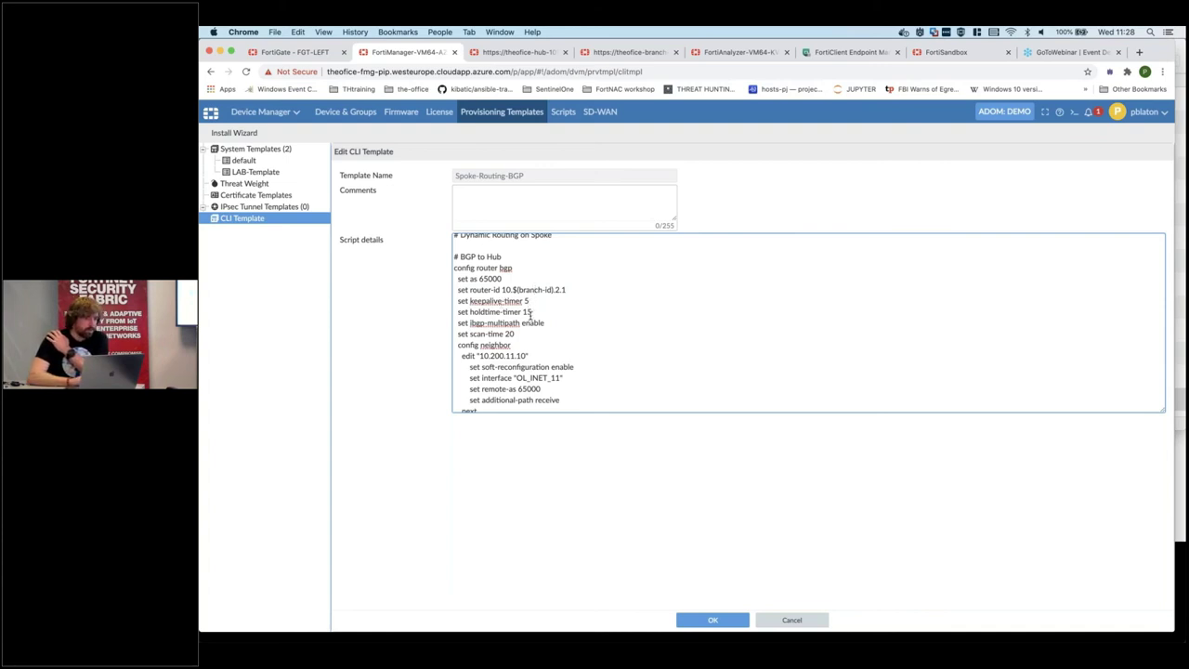
{"action": "scroll", "coordinate": [532, 313], "scroll_direction": "down", "scroll_amount": 2}
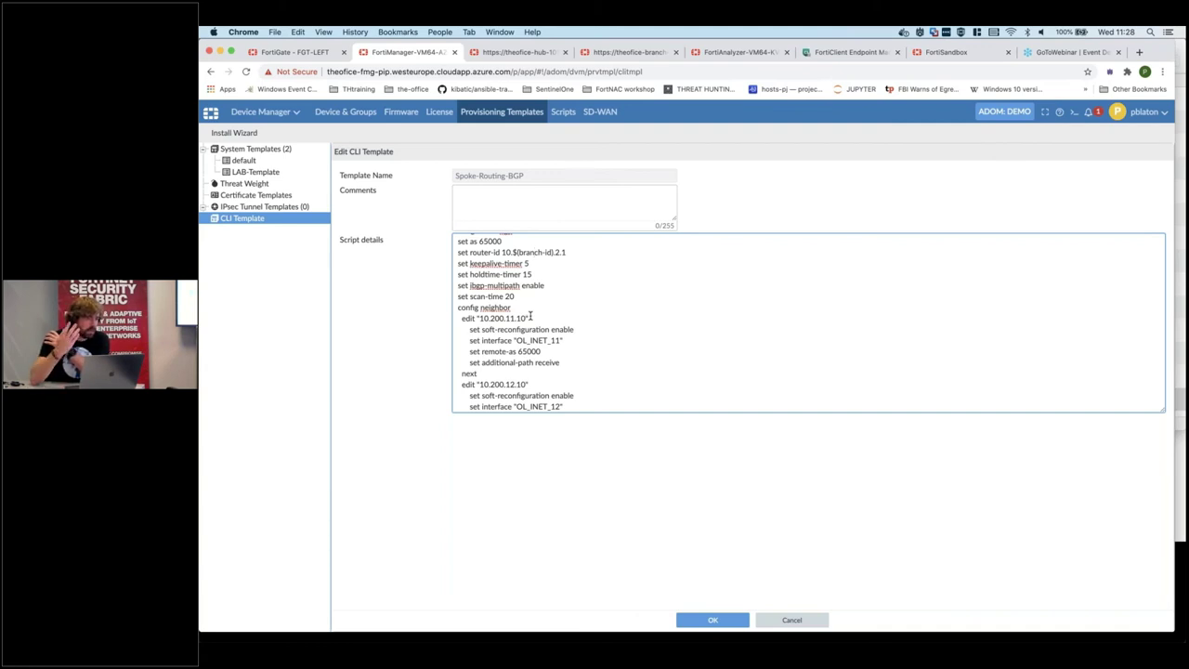
{"action": "scroll", "coordinate": [583, 338], "scroll_direction": "down", "scroll_amount": 8}
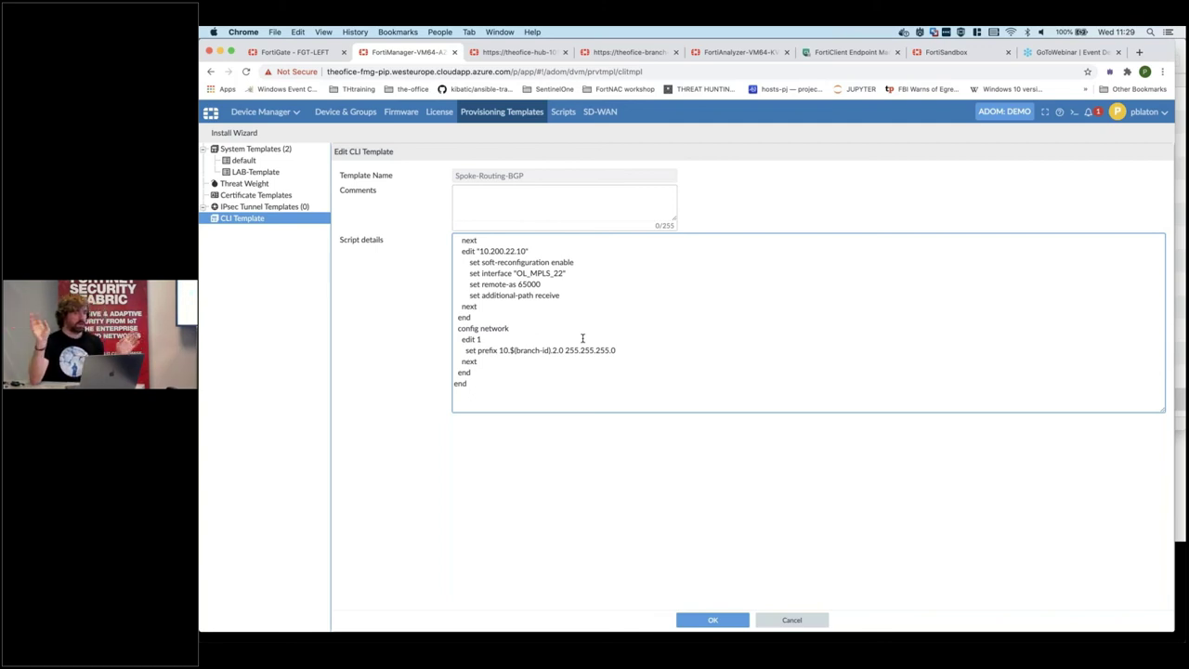
{"action": "left_click", "coordinate": [287, 112]}
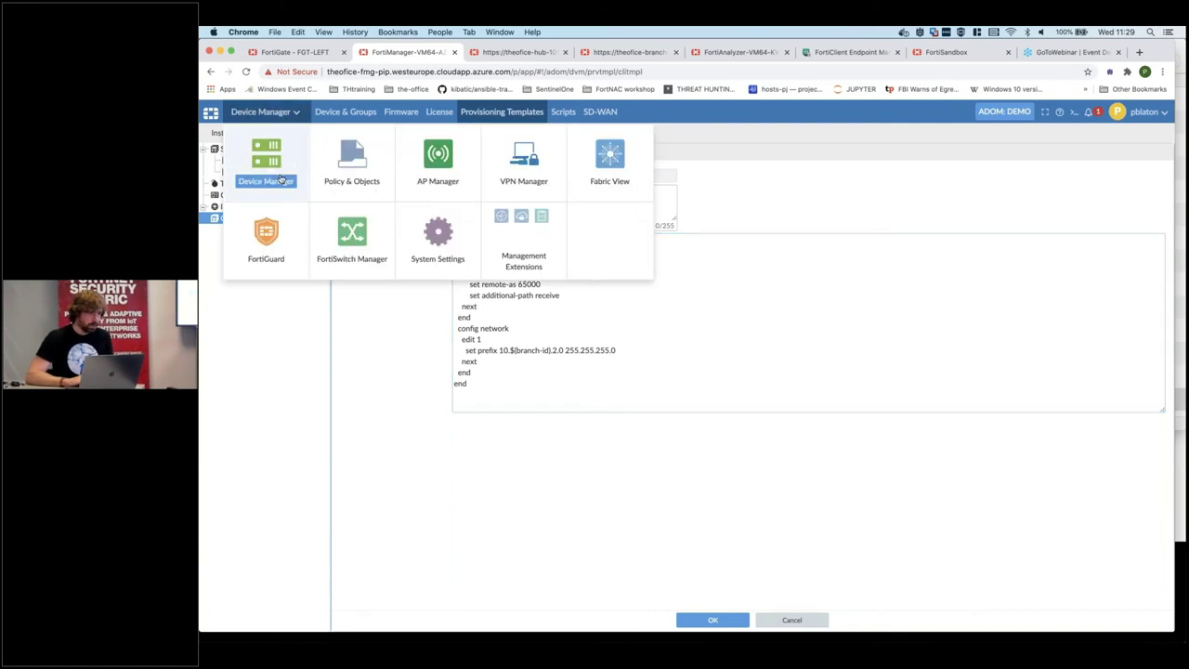
{"action": "left_click", "coordinate": [280, 179]}
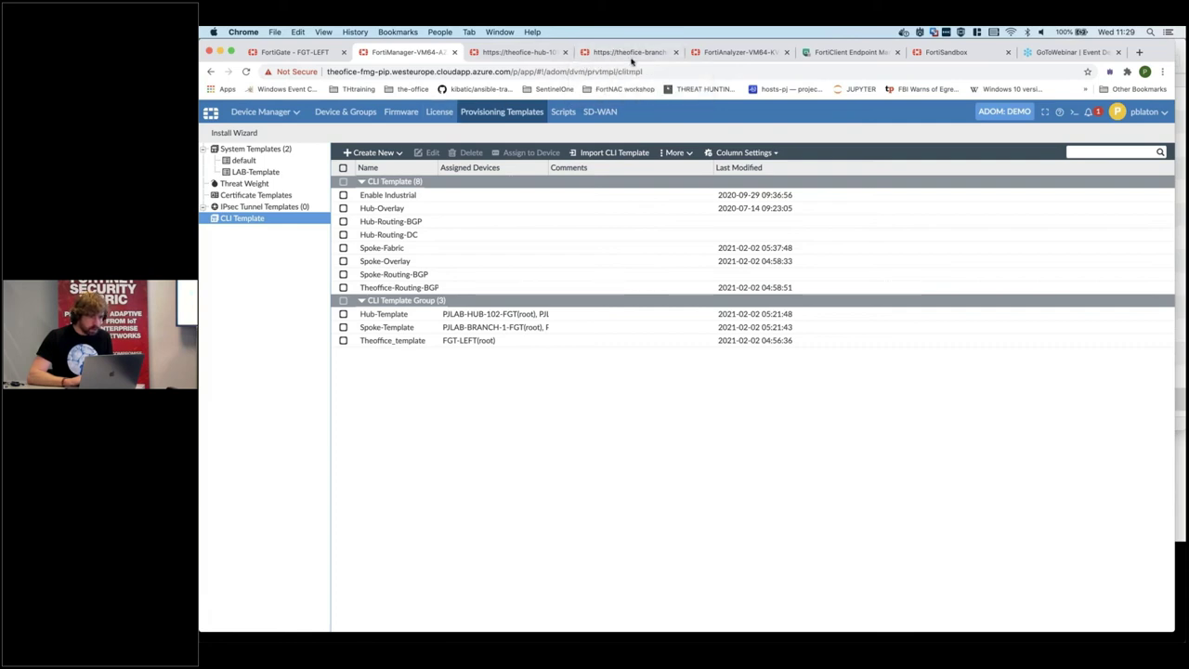
Step: Log in to PJLAB-BRANCH-1-FGT with the admin username and password, read-write access
{"action": "left_click", "coordinate": [631, 52]}
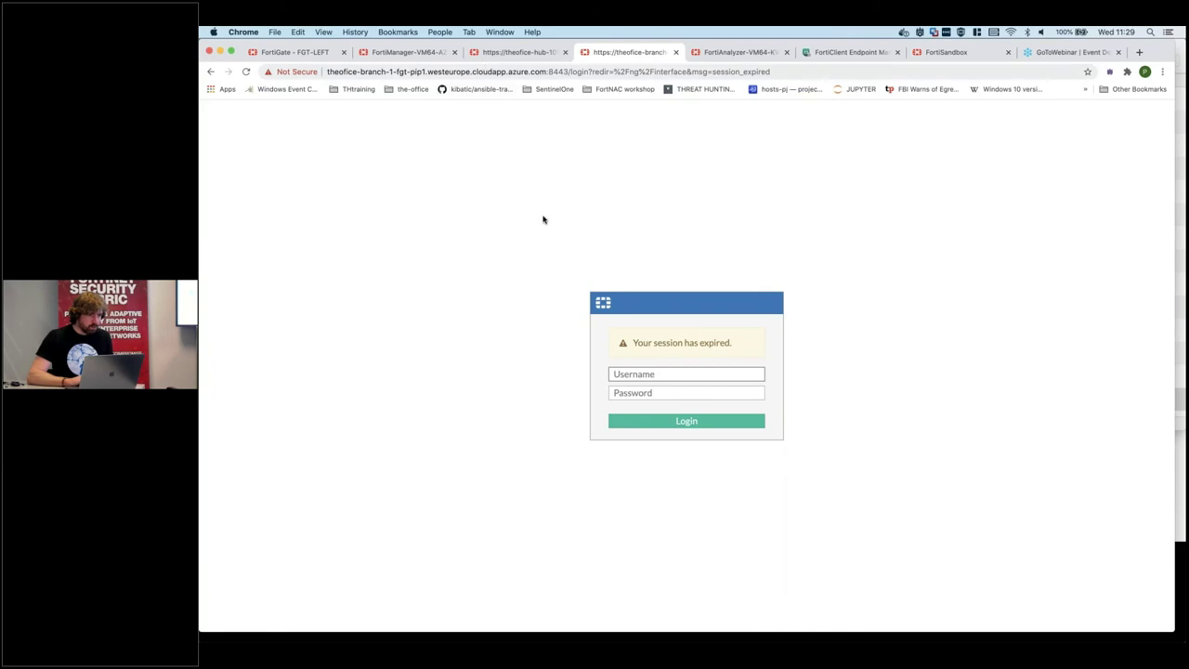
{"action": "key", "text": "Tab"}
{"action": "type", "text": "•••••••••••"}
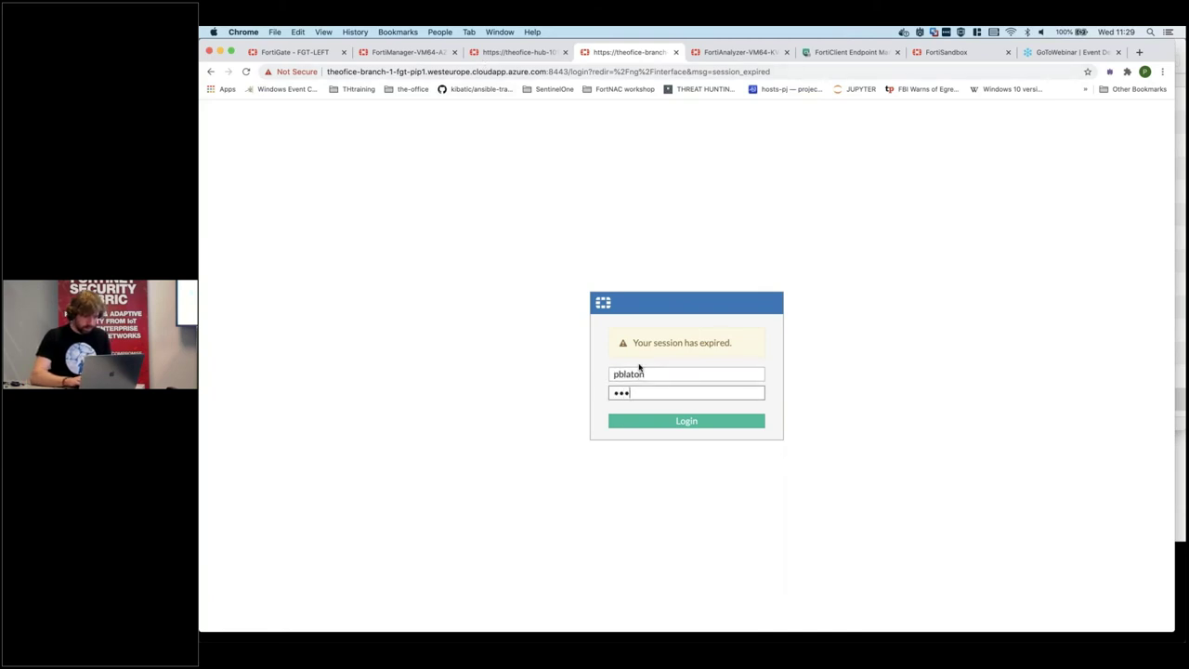
{"action": "type", "text": "••"}
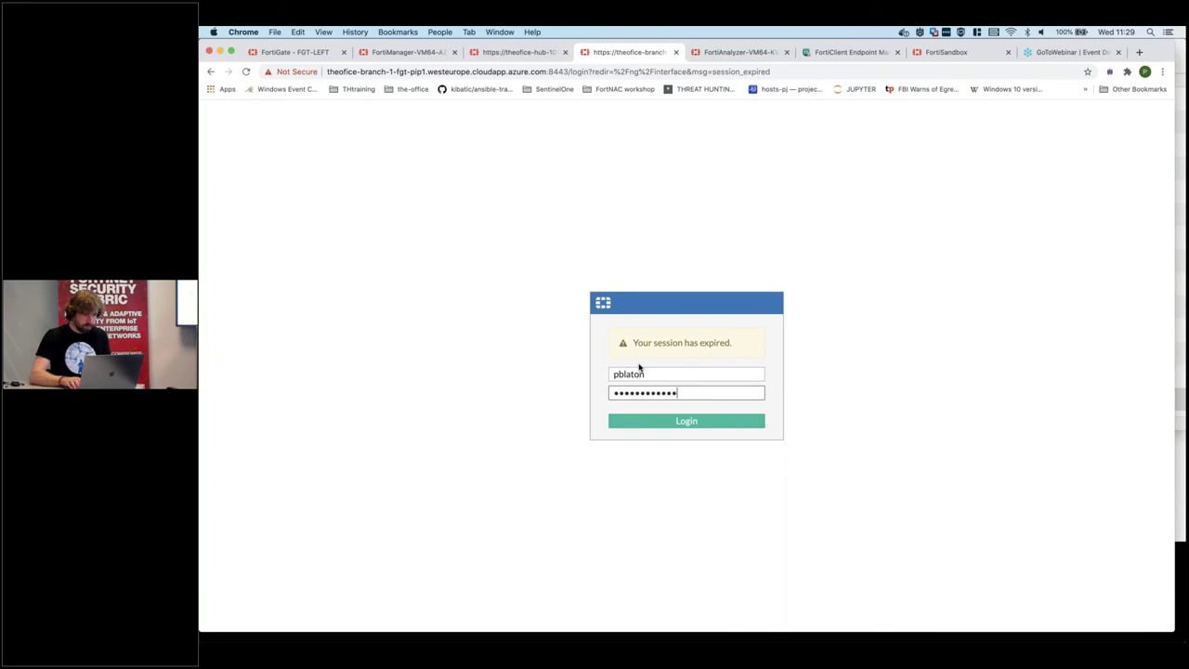
{"action": "key", "text": "Return"}
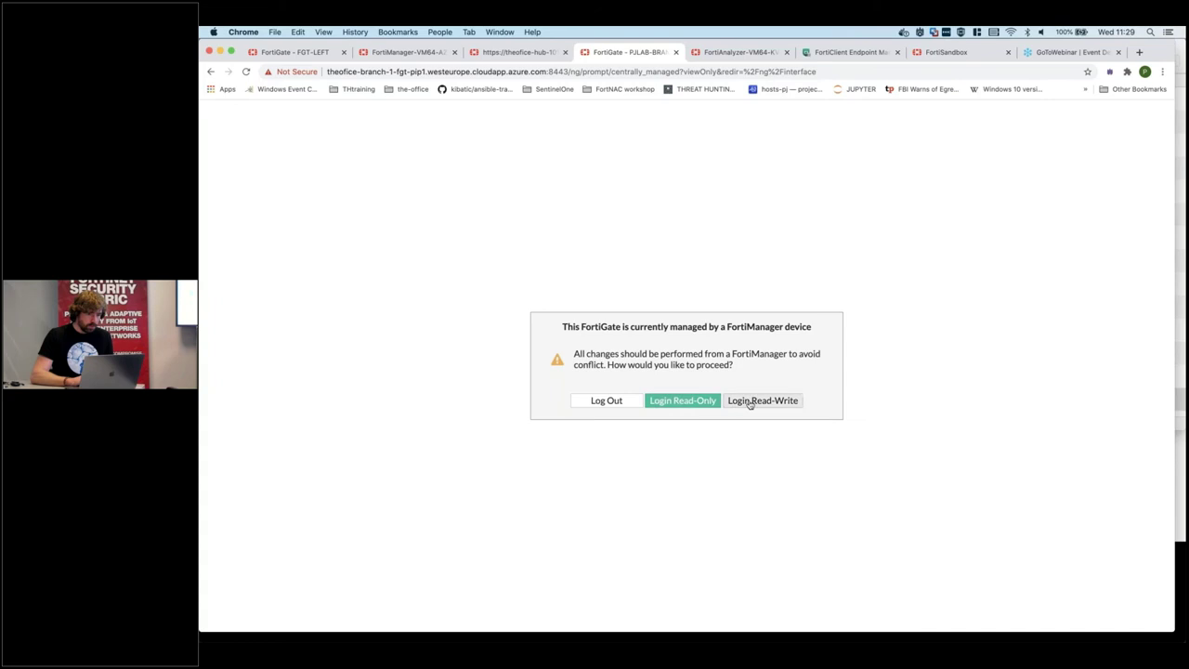
{"action": "left_click", "coordinate": [754, 402]}
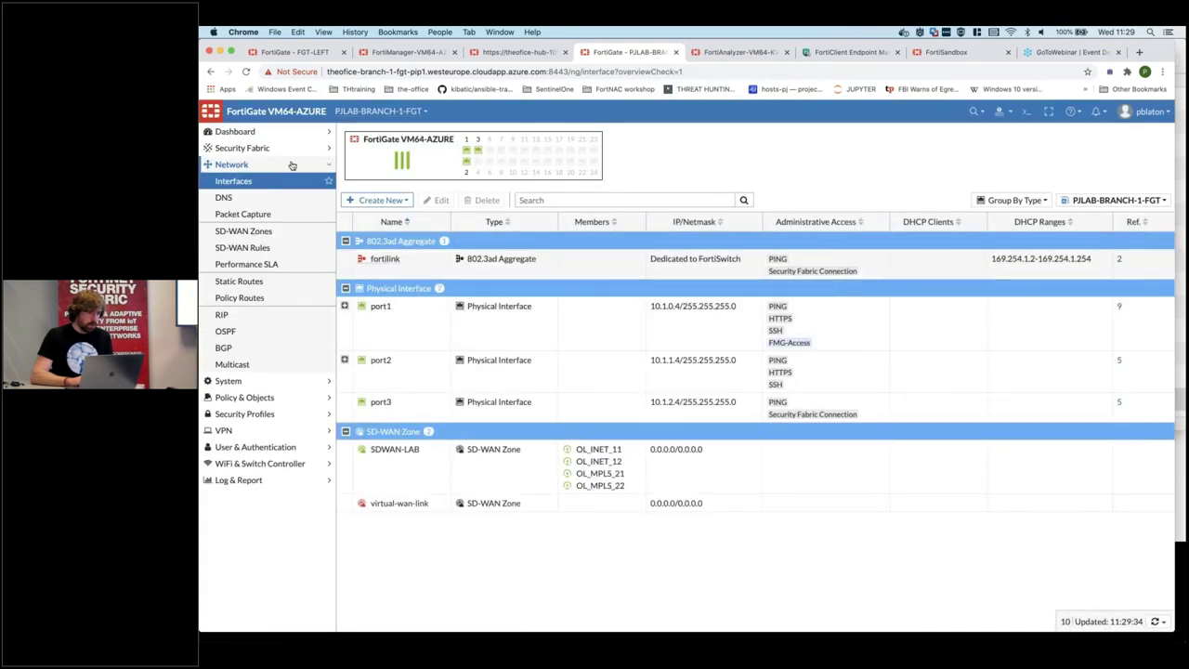
Step: Open the Network dashboard showing 32 routes, 4 SD-WAN members and six IPsec tunnels up
{"action": "left_click", "coordinate": [249, 132]}
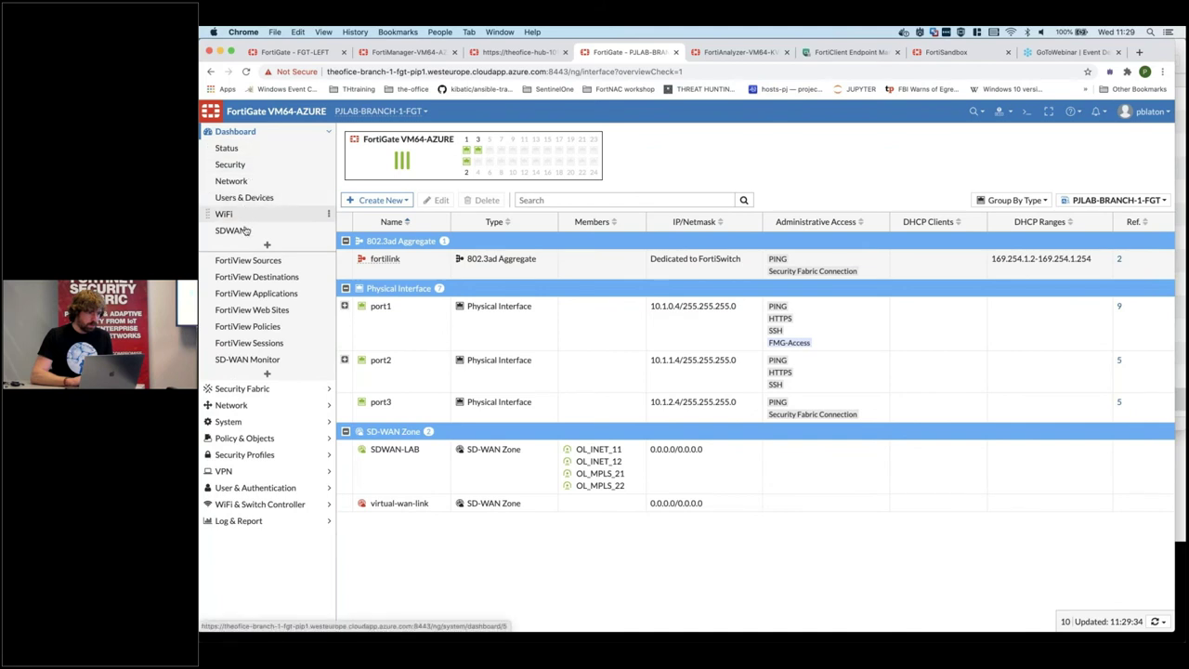
{"action": "left_click", "coordinate": [316, 182]}
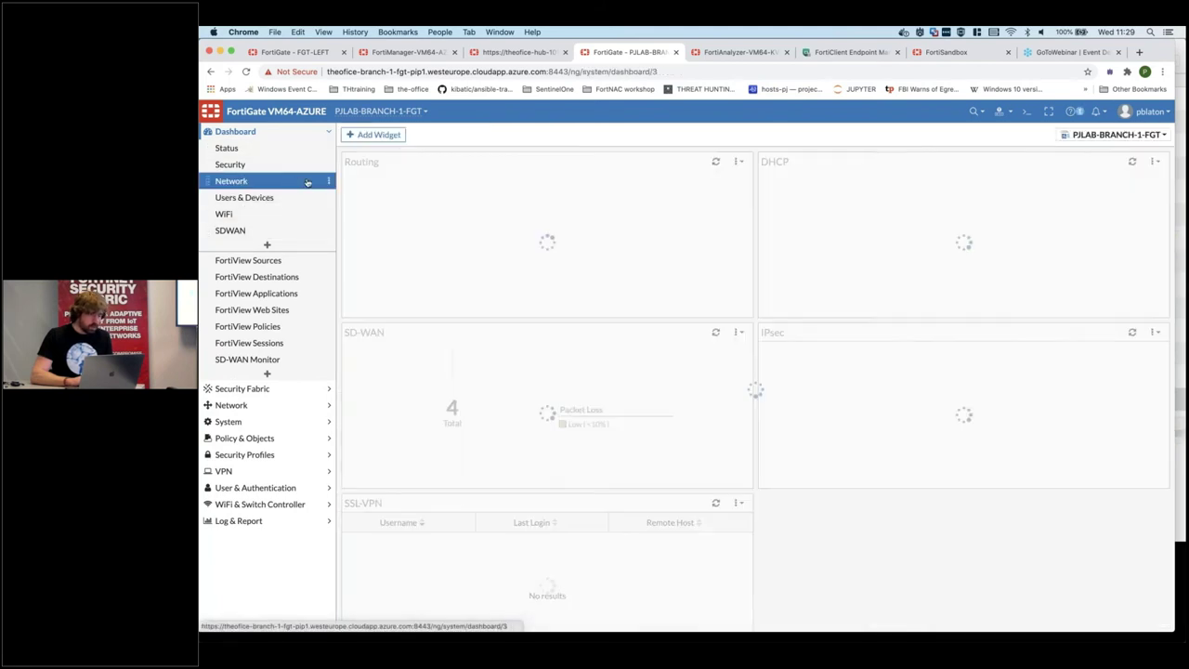
{"action": "mouse_move", "coordinate": [406, 248]}
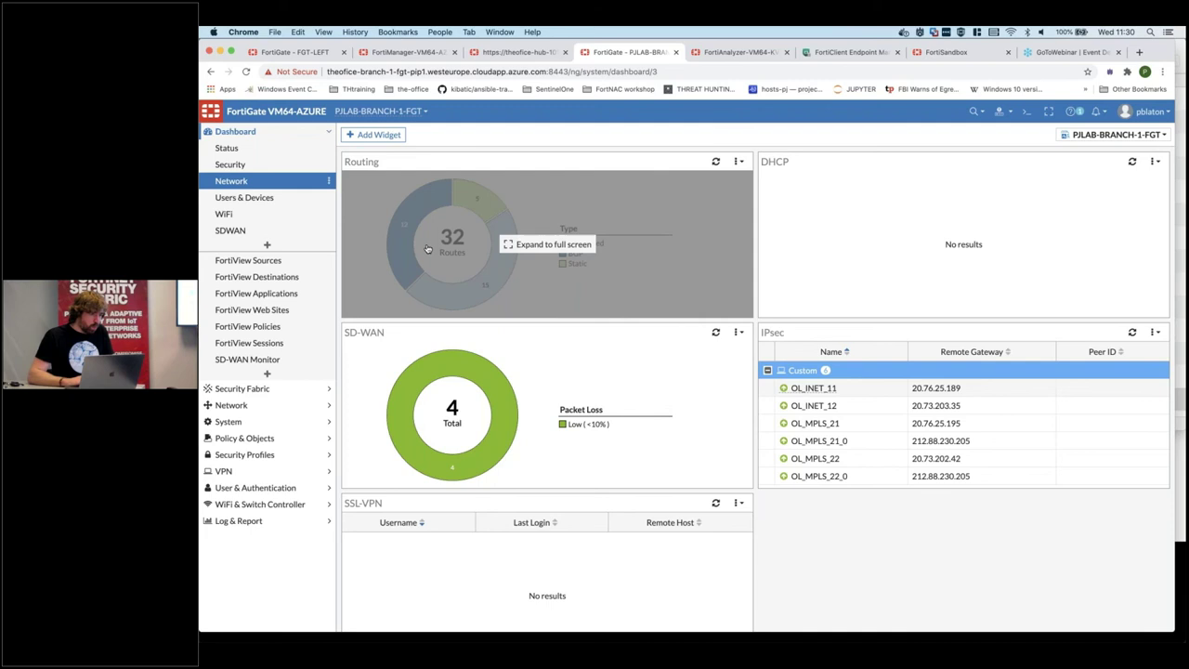
Step: Expand the Routing widget to review static, connected and BGP routes, then return to FortiManager
{"action": "left_click", "coordinate": [548, 244]}
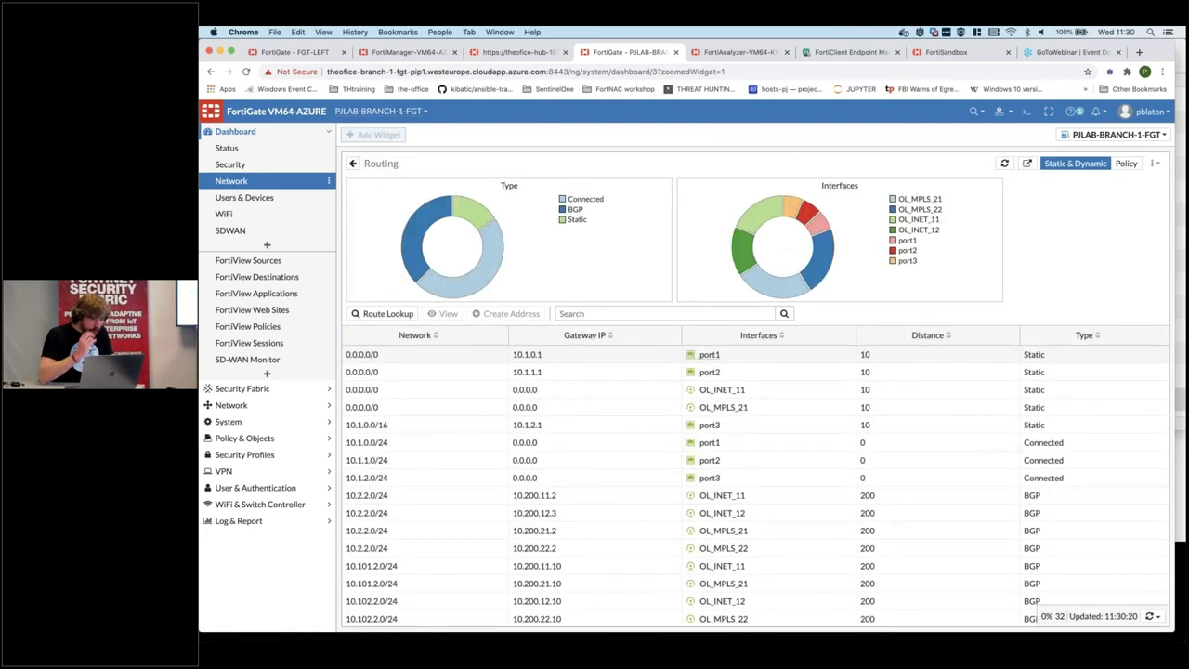
{"action": "scroll", "coordinate": [579, 428], "scroll_direction": "down", "scroll_amount": 2}
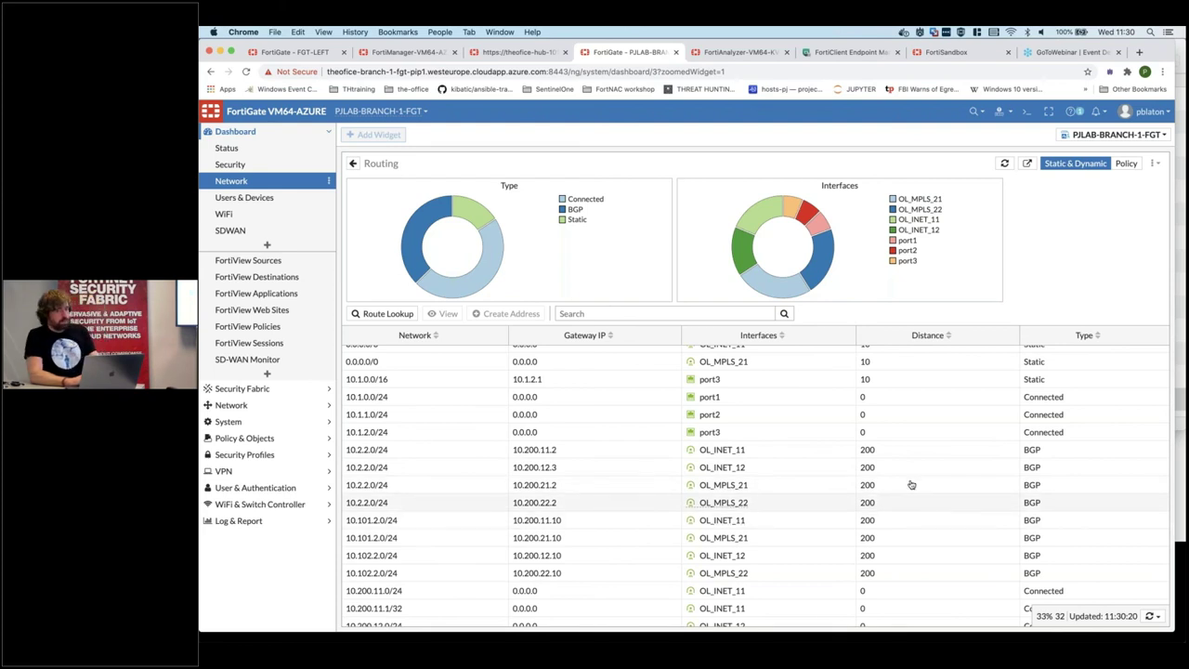
{"action": "scroll", "coordinate": [915, 488], "scroll_direction": "down", "scroll_amount": 1}
{"action": "scroll", "coordinate": [911, 484], "scroll_direction": "down", "scroll_amount": 5}
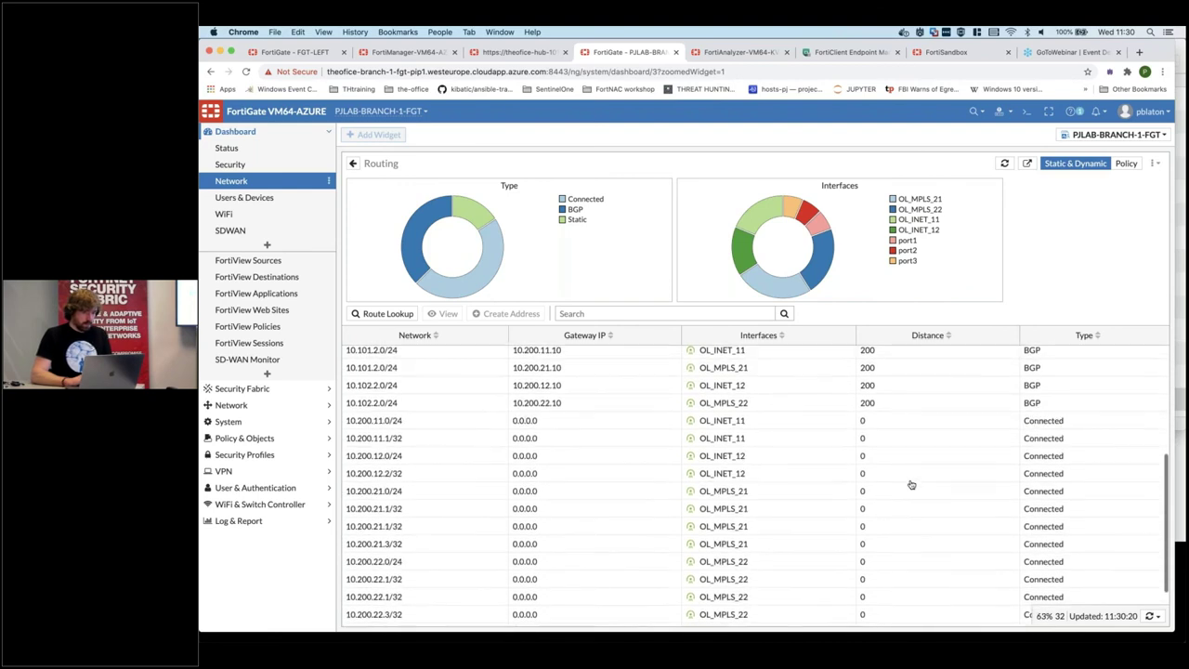
{"action": "scroll", "coordinate": [882, 485], "scroll_direction": "up", "scroll_amount": 4}
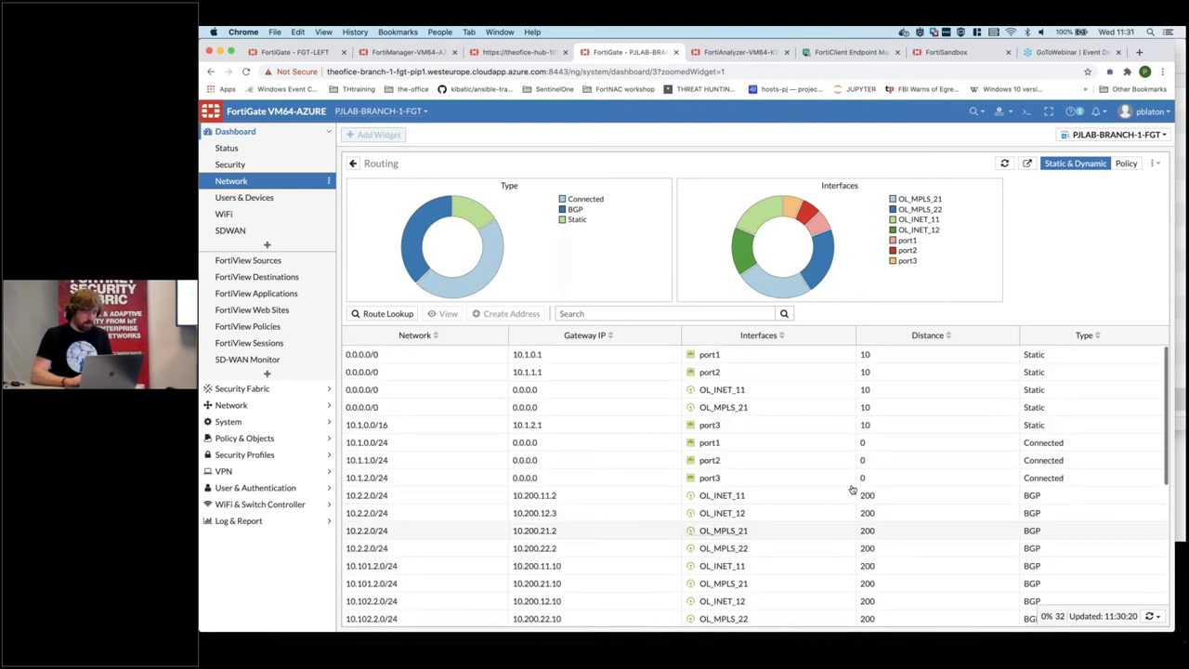
{"action": "scroll", "coordinate": [793, 475], "scroll_direction": "down", "scroll_amount": 3}
{"action": "scroll", "coordinate": [795, 474], "scroll_direction": "down", "scroll_amount": 1}
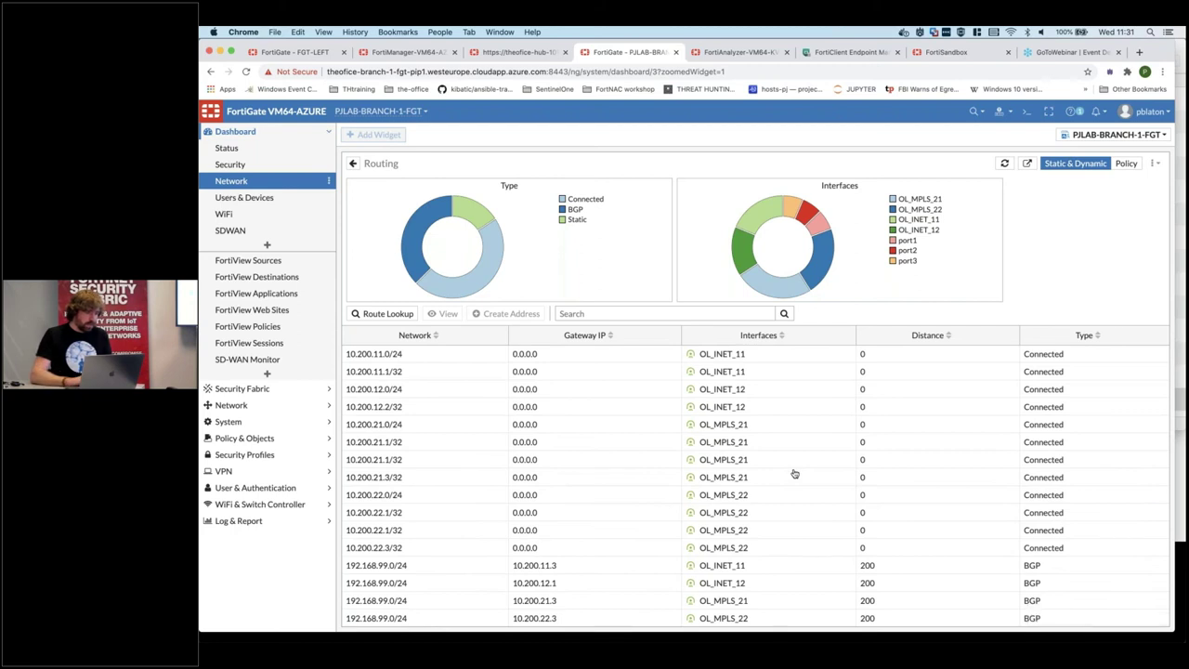
{"action": "scroll", "coordinate": [795, 474], "scroll_direction": "up", "scroll_amount": 6}
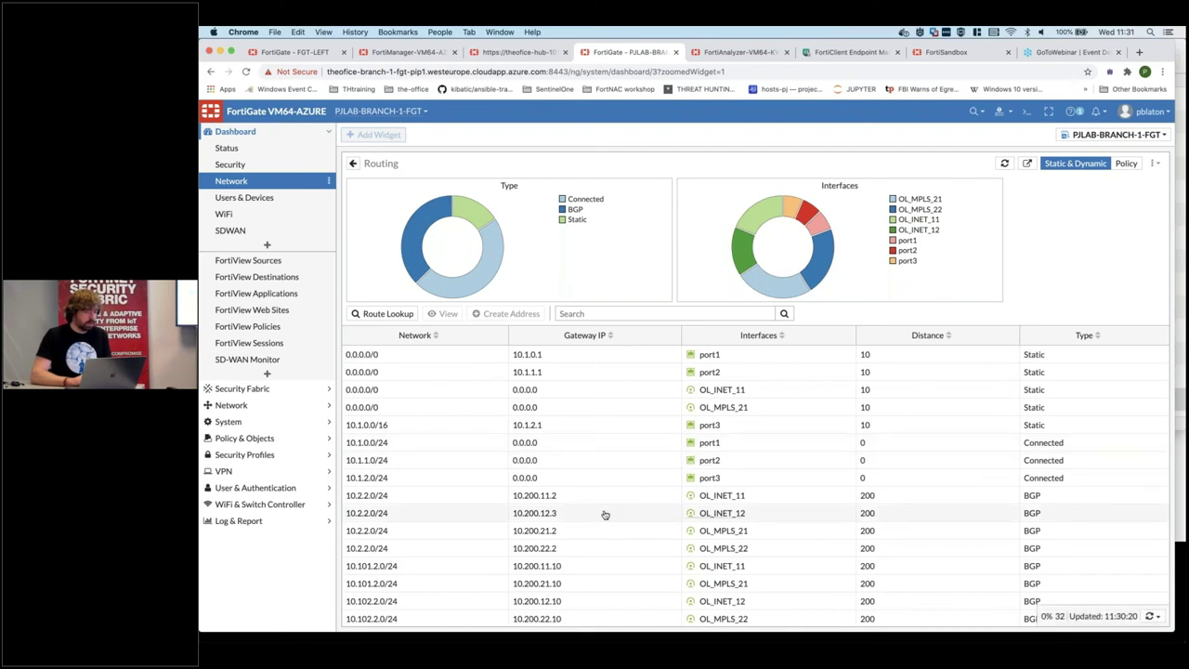
{"action": "scroll", "coordinate": [605, 515], "scroll_direction": "down", "scroll_amount": 1}
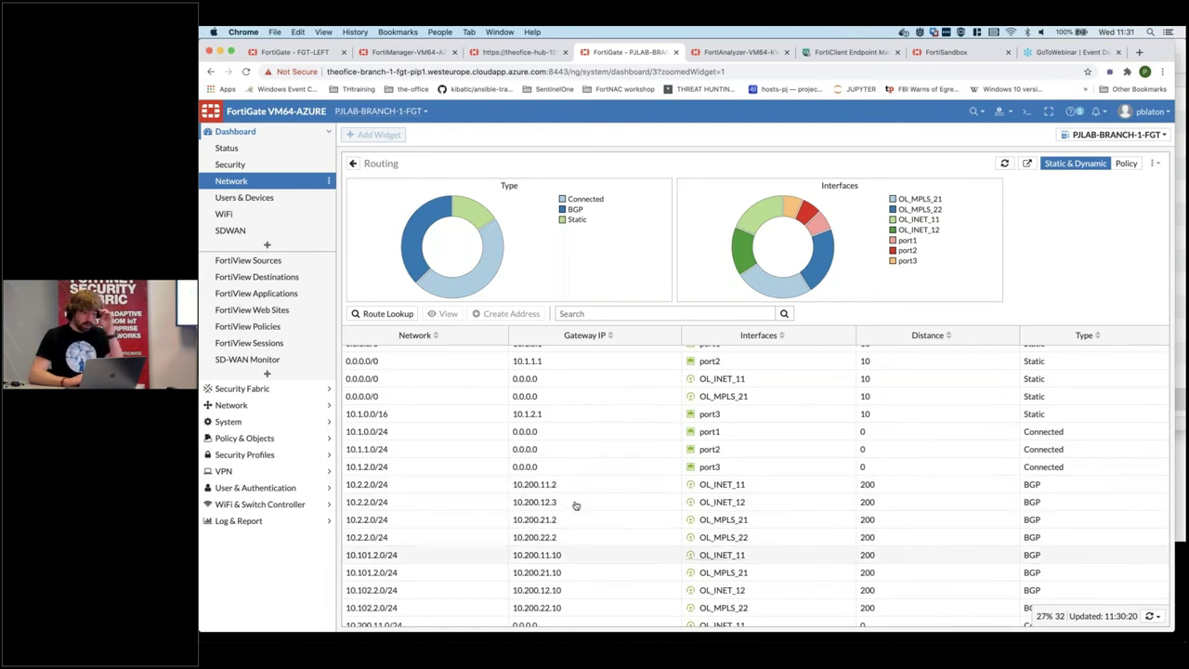
{"action": "scroll", "coordinate": [576, 504], "scroll_direction": "up", "scroll_amount": 1}
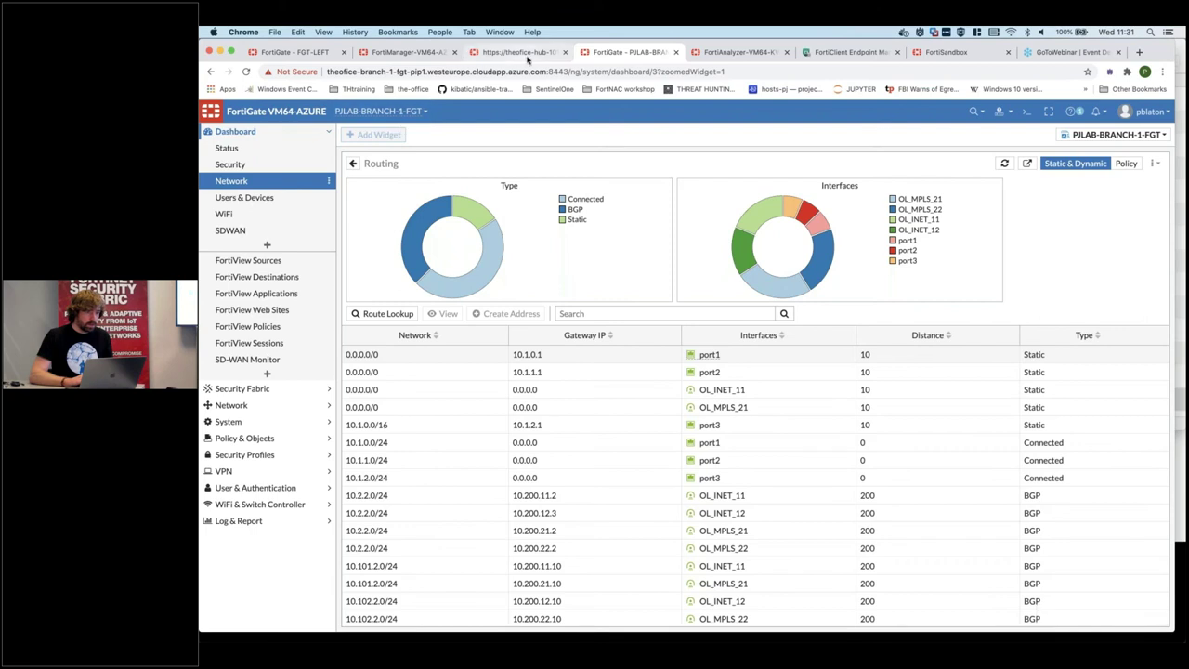
{"action": "left_click", "coordinate": [424, 53]}
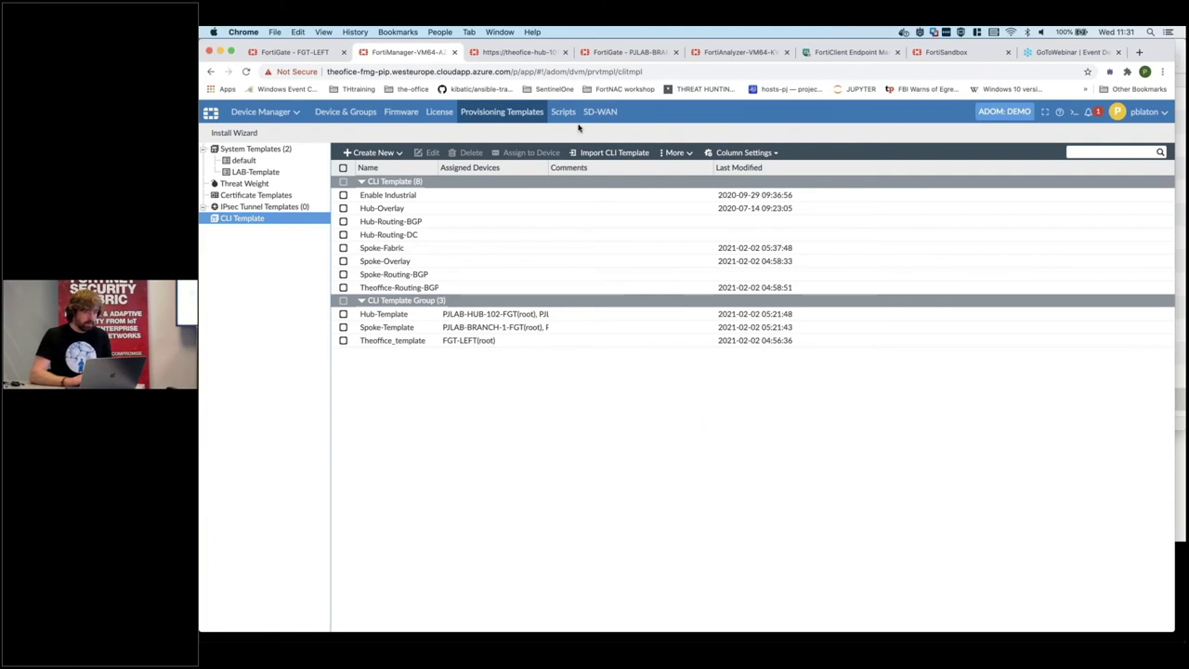
Step: Check the DC health-check server, then list the OL_INET_DC1/DC2 and OL_MPLS_DC1/DC2 interface members
{"action": "left_click", "coordinate": [600, 112]}
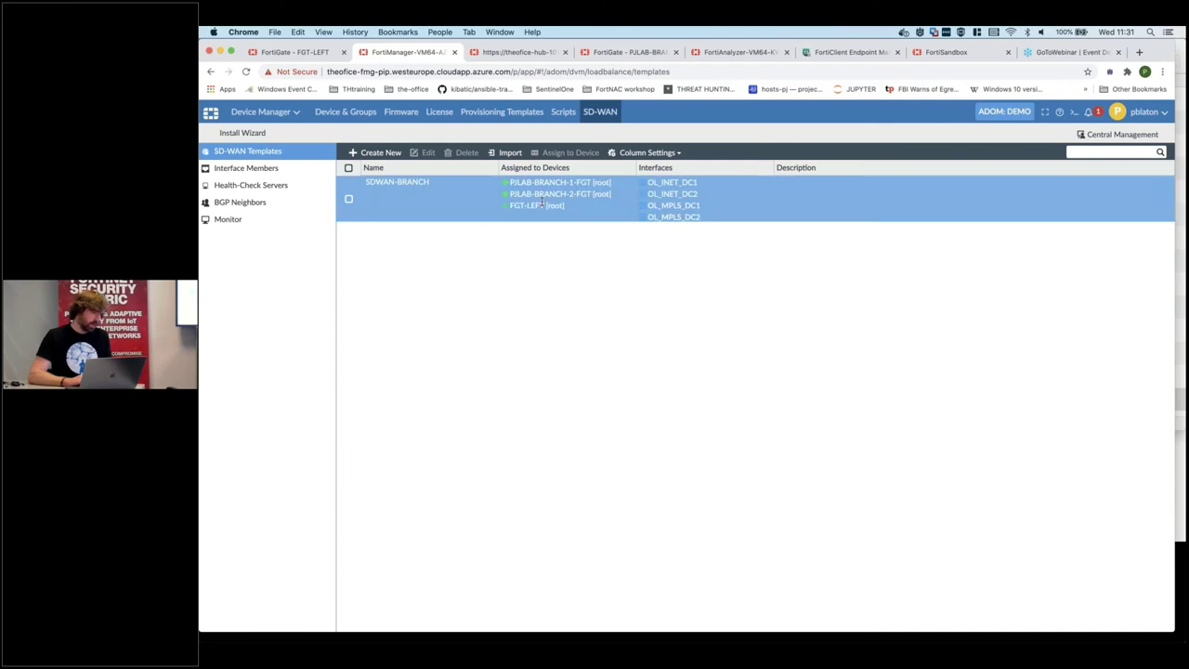
{"action": "left_click", "coordinate": [268, 189]}
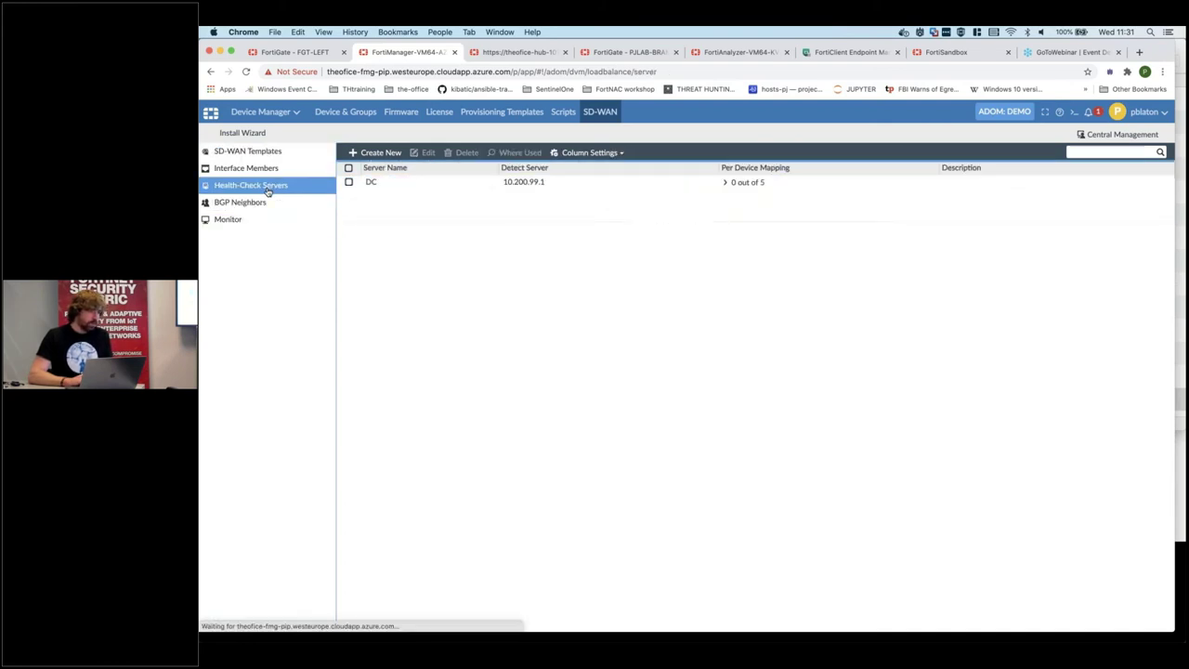
{"action": "double_click", "coordinate": [372, 181]}
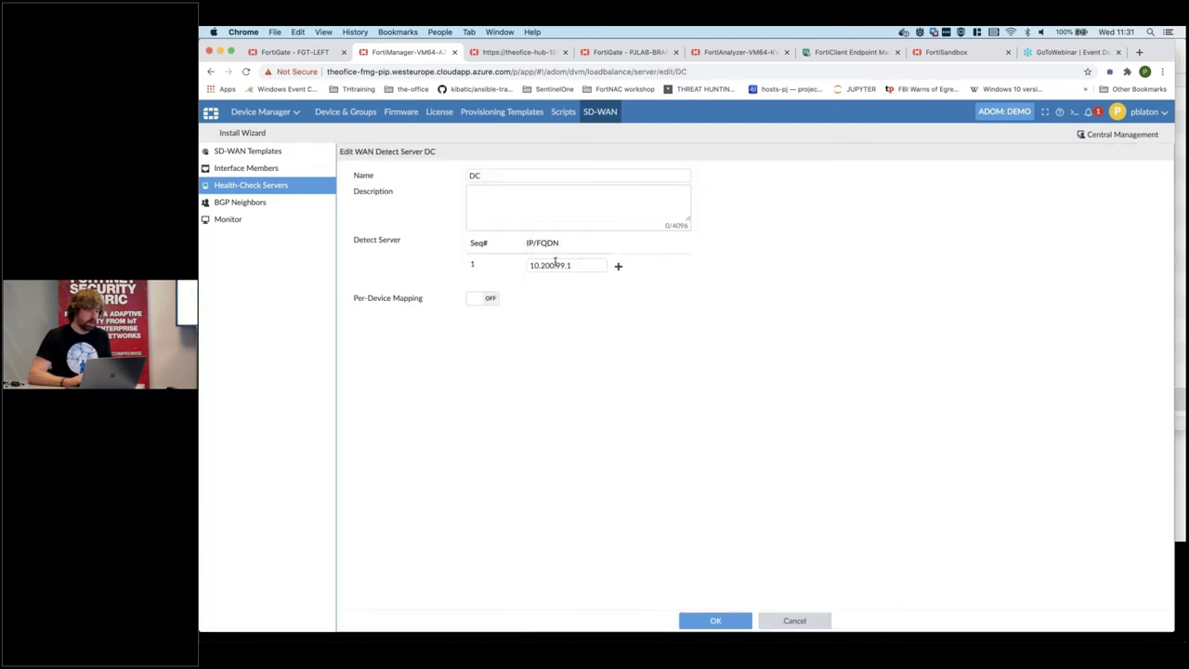
{"action": "left_click", "coordinate": [265, 152]}
{"action": "left_click", "coordinate": [266, 168]}
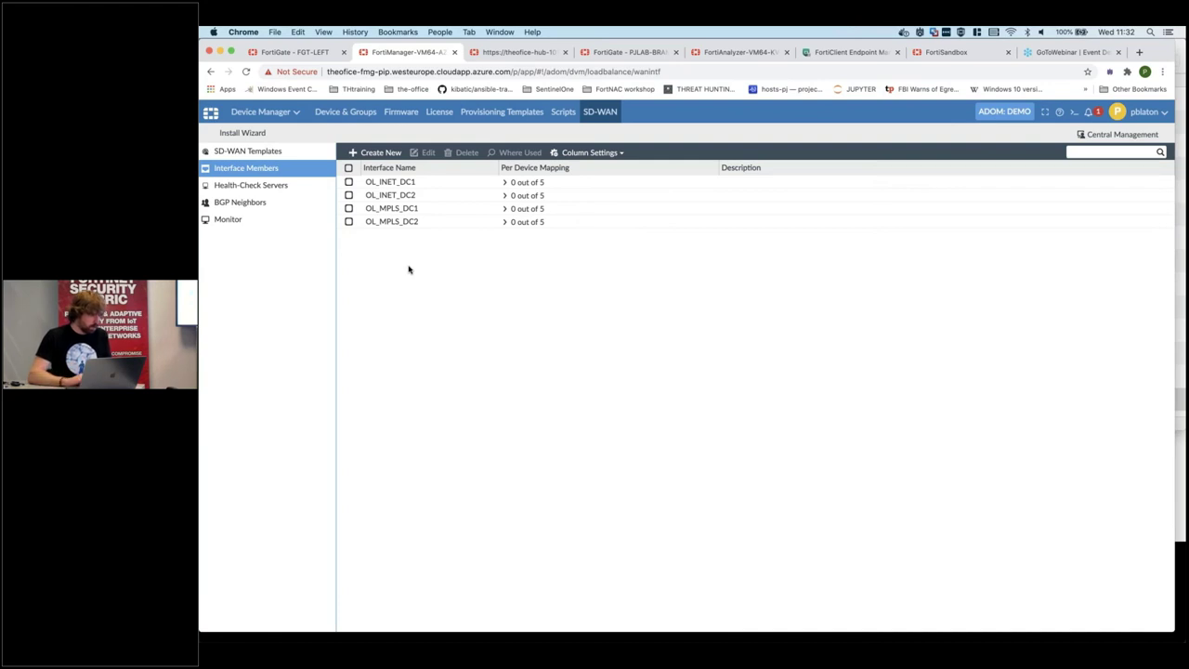
Step: Open the SDWAN-BRANCH template from SD-WAN Templates and scroll through its interface members and settings
{"action": "left_click", "coordinate": [284, 154]}
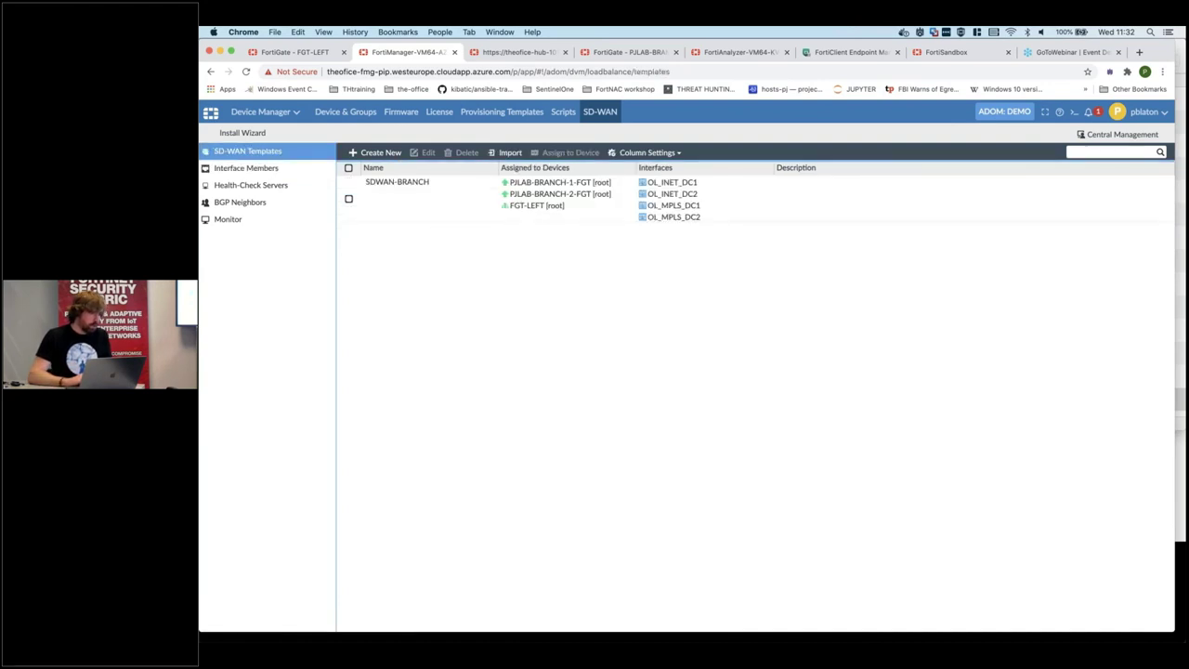
{"action": "double_click", "coordinate": [427, 210]}
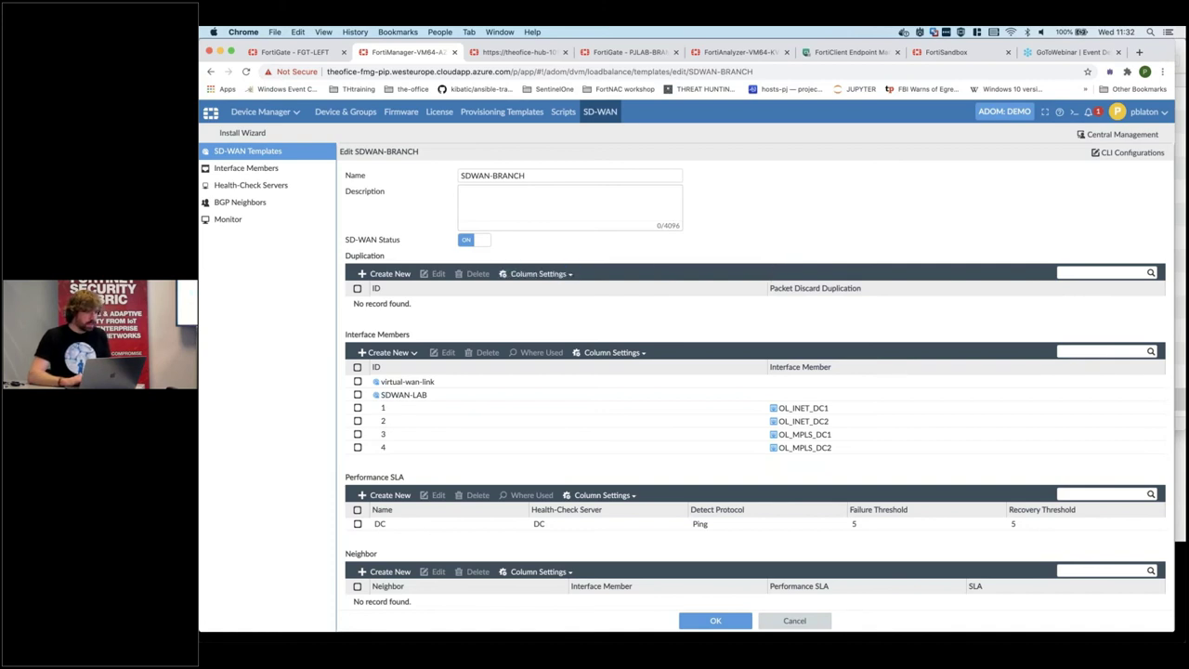
{"action": "scroll", "coordinate": [632, 265], "scroll_direction": "down", "scroll_amount": 3}
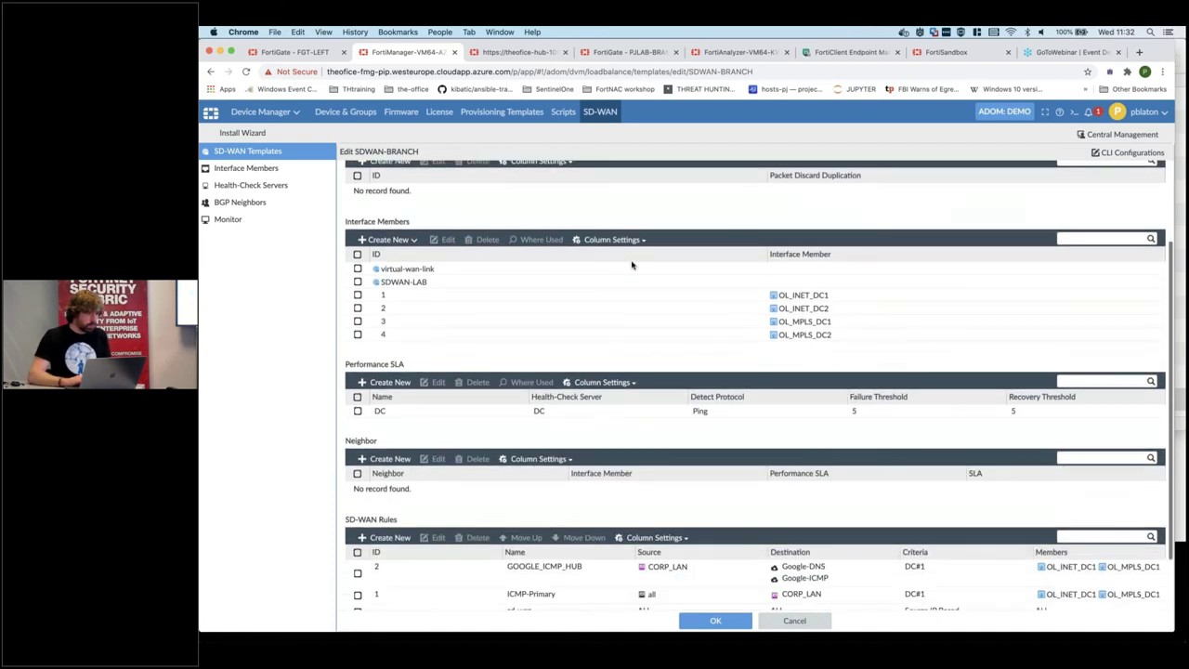
{"action": "scroll", "coordinate": [632, 265], "scroll_direction": "down", "scroll_amount": 1}
{"action": "scroll", "coordinate": [645, 316], "scroll_direction": "down", "scroll_amount": 1}
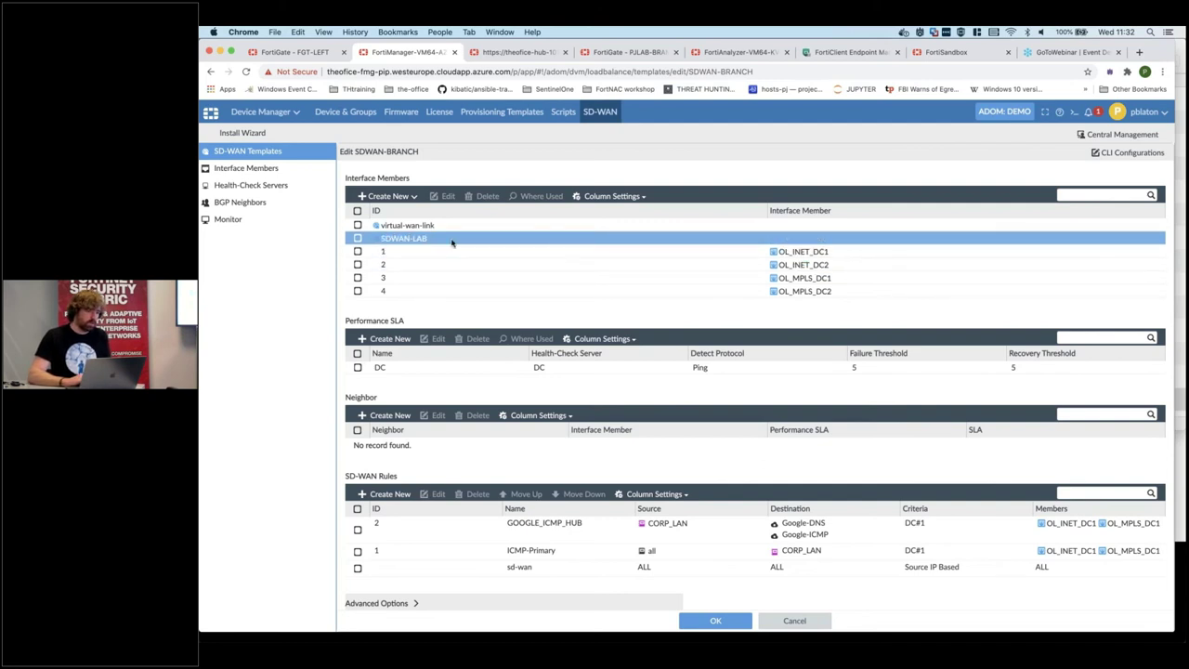
{"action": "scroll", "coordinate": [452, 243], "scroll_direction": "down", "scroll_amount": 2}
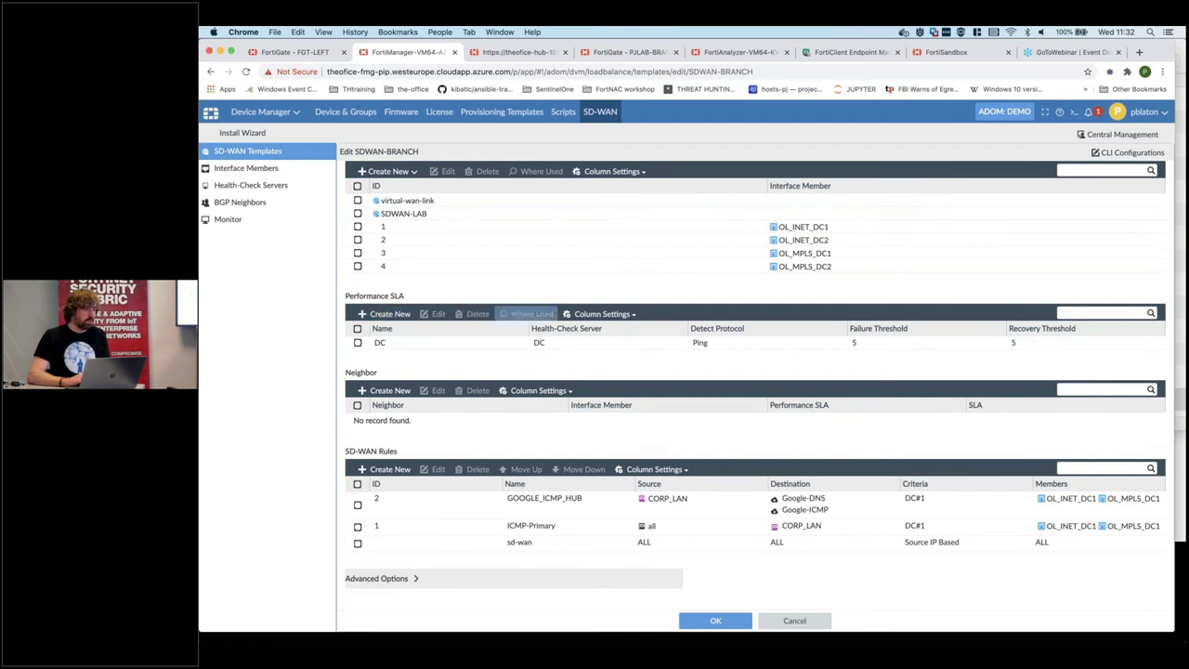
Step: Point out the DC performance SLA, then open the ICMP-Primary rule for editing
{"action": "left_click", "coordinate": [446, 344]}
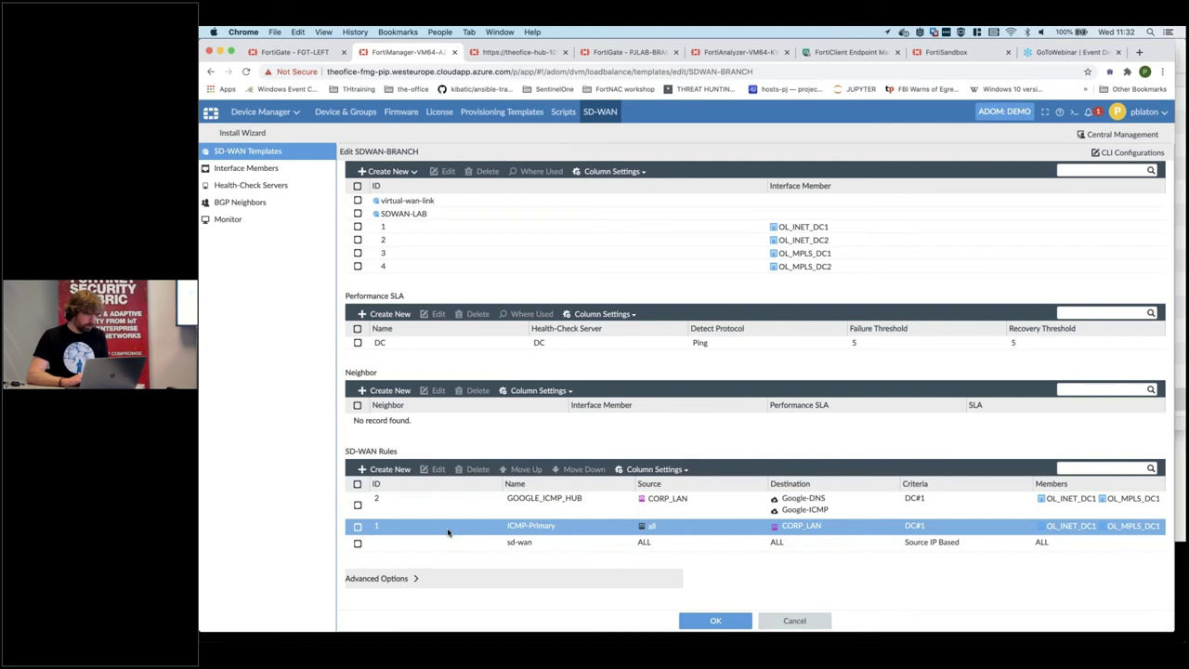
{"action": "left_click", "coordinate": [448, 532]}
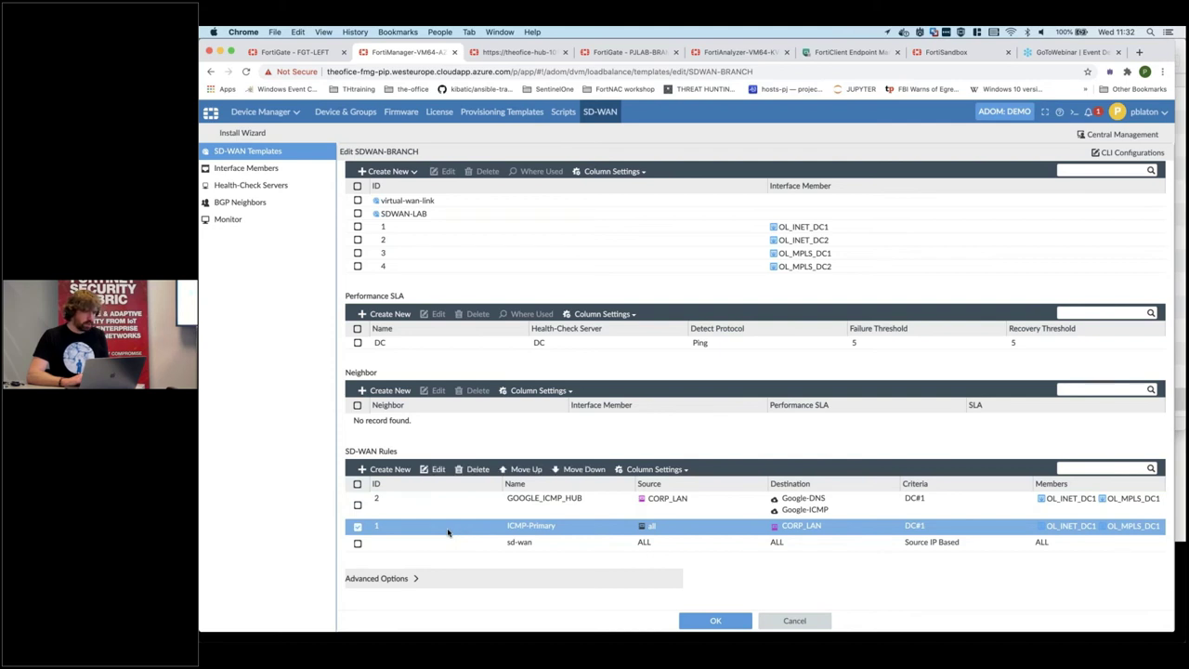
{"action": "double_click", "coordinate": [448, 532]}
Step: Scroll through the ICMP-Primary rule's all-to-CORP_LAN (10.0.0.0/255.0.0.0) match and DC#1 SLA requirement
{"action": "left_click_drag", "start_coordinate": [628, 193], "coordinate": [603, 192]}
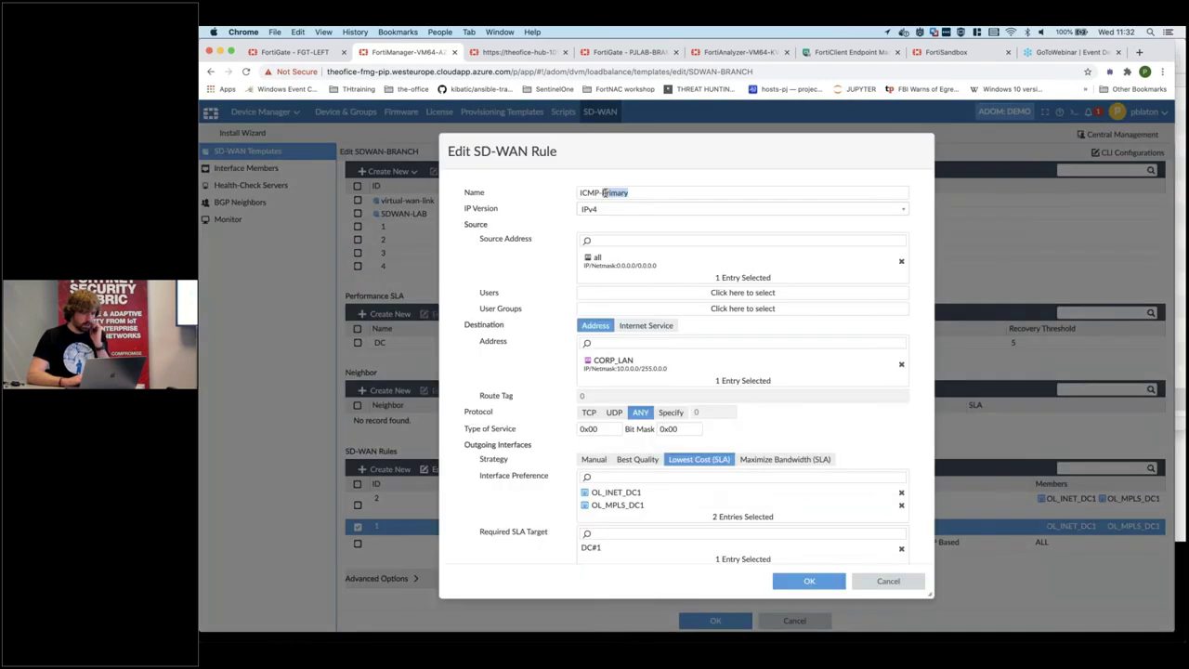
{"action": "scroll", "coordinate": [537, 209], "scroll_direction": "down", "scroll_amount": 1}
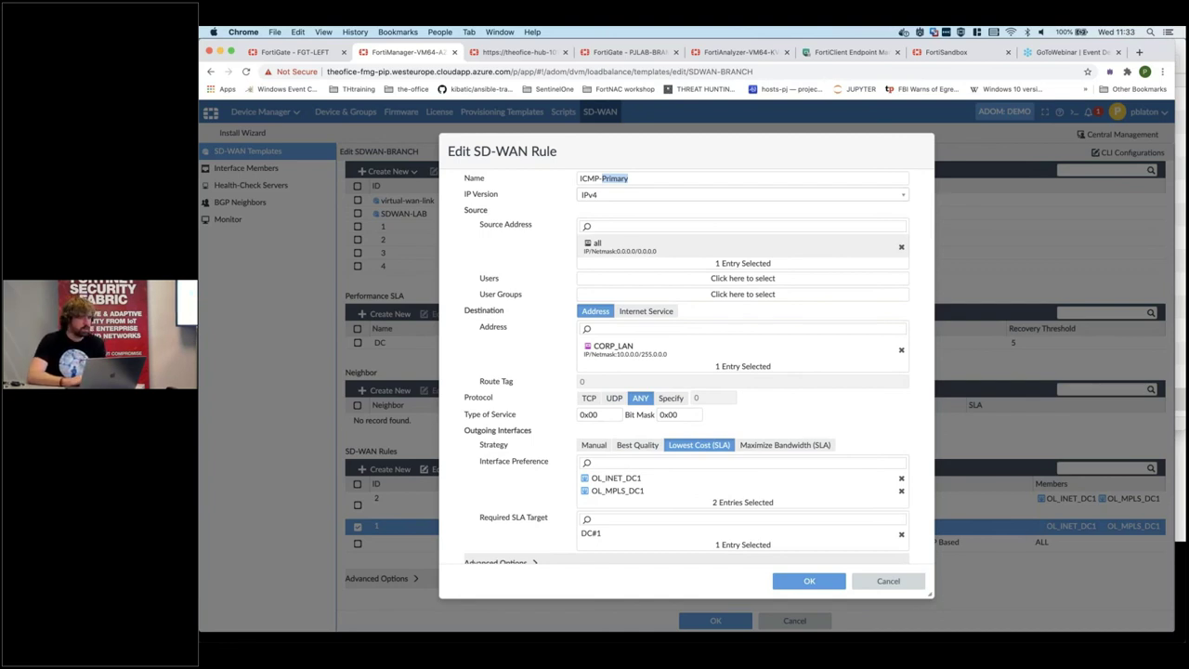
{"action": "scroll", "coordinate": [615, 282], "scroll_direction": "down", "scroll_amount": 2}
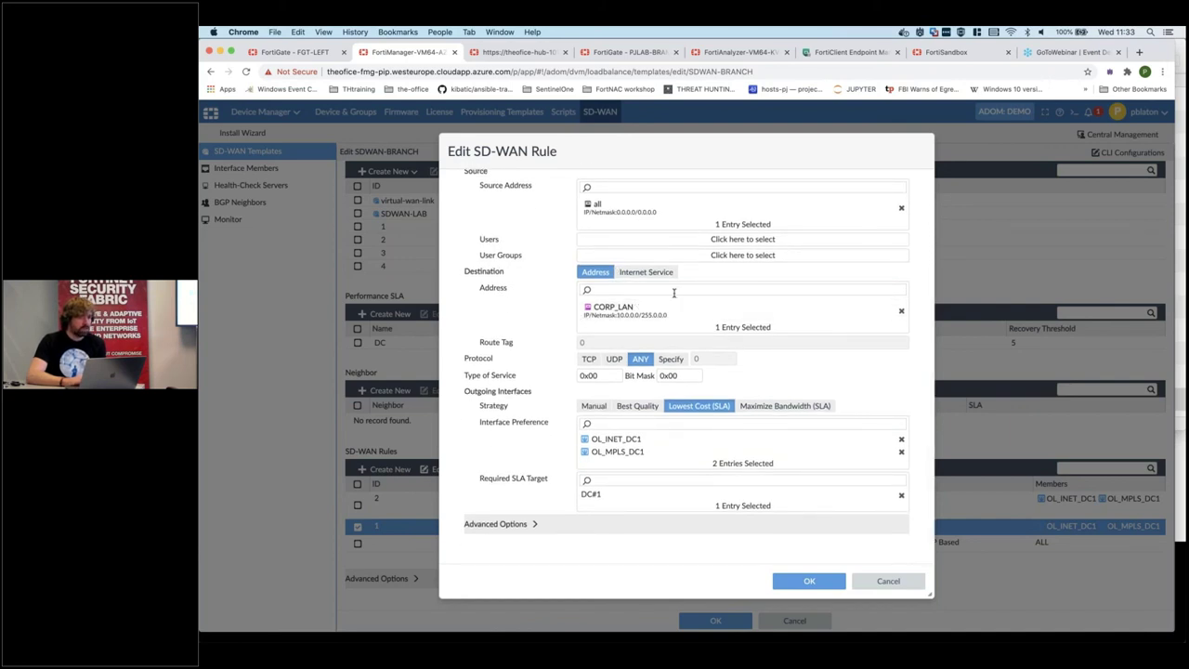
{"action": "scroll", "coordinate": [675, 293], "scroll_direction": "up", "scroll_amount": 3}
{"action": "scroll", "coordinate": [675, 292], "scroll_direction": "down", "scroll_amount": 1}
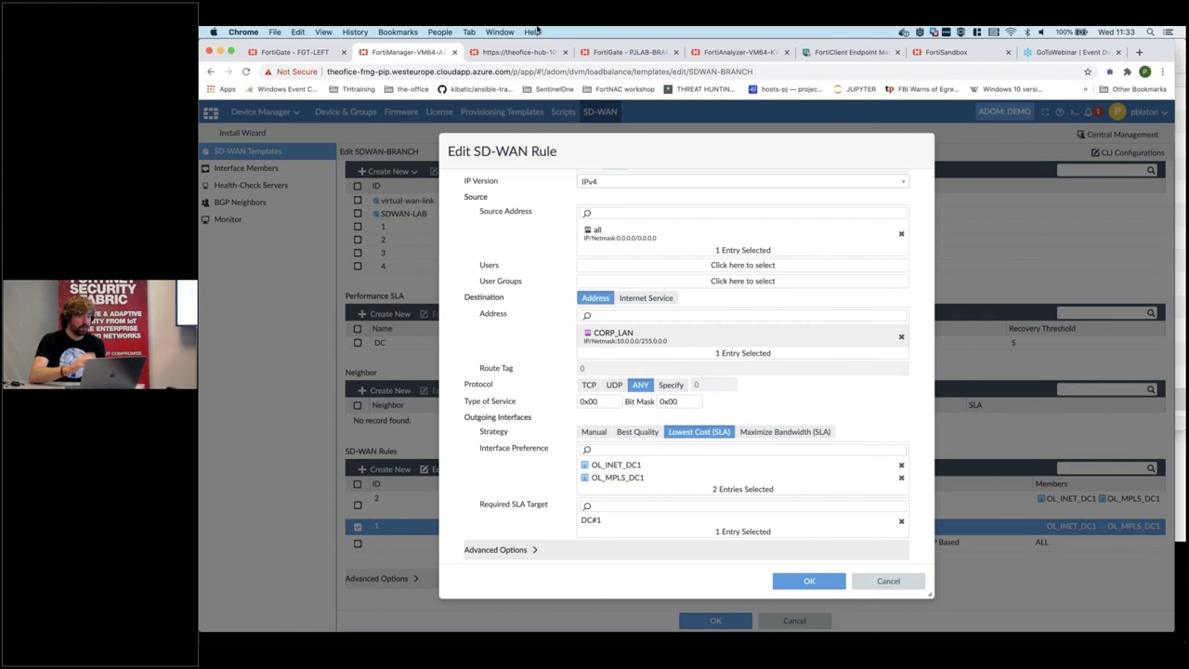
{"action": "left_click", "coordinate": [615, 53]}
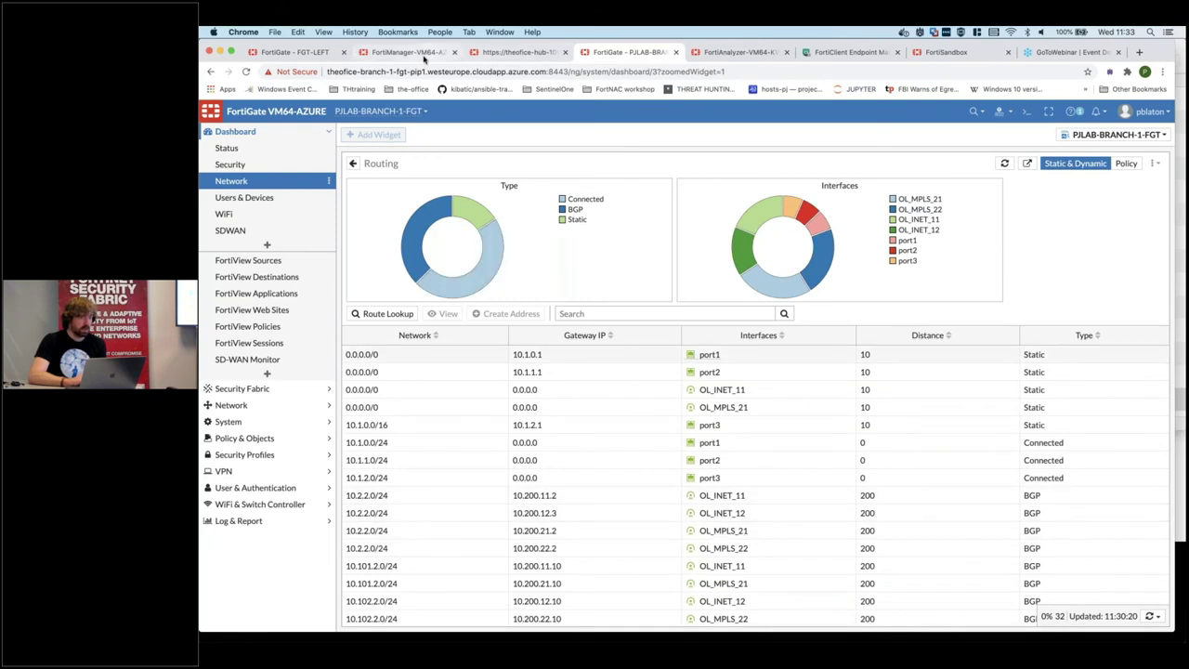
{"action": "left_click", "coordinate": [414, 53]}
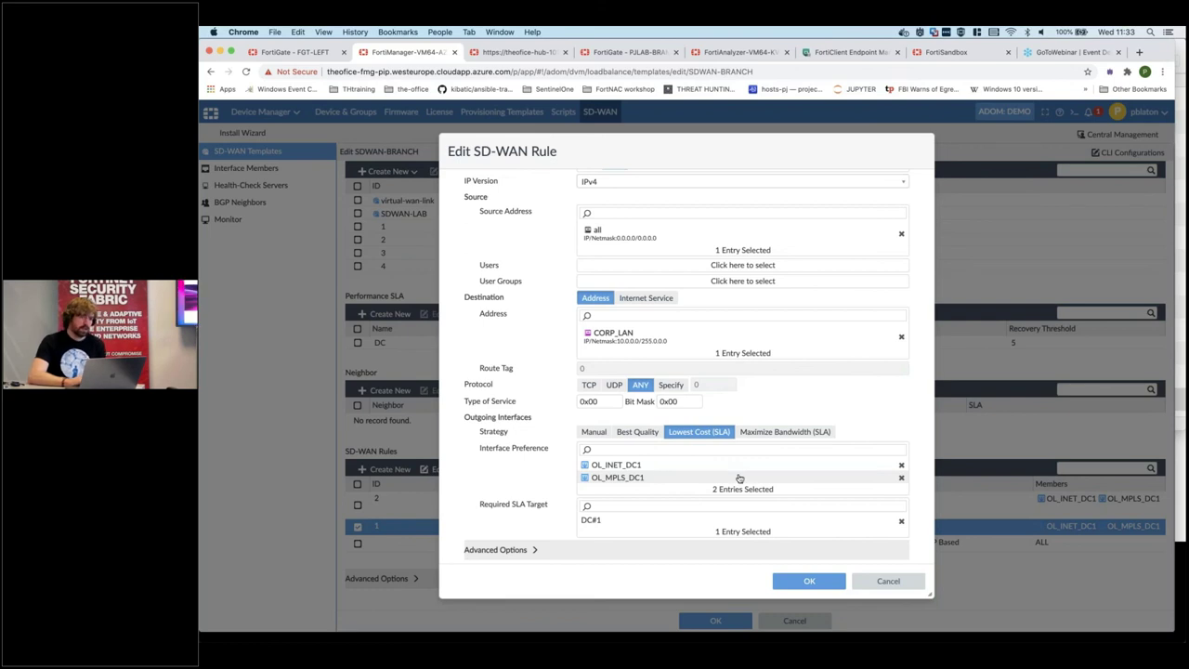
Step: Confirm the ICMP-Primary rule editor with OK, then bring up the app switcher
{"action": "scroll", "coordinate": [738, 477], "scroll_direction": "down", "scroll_amount": 1}
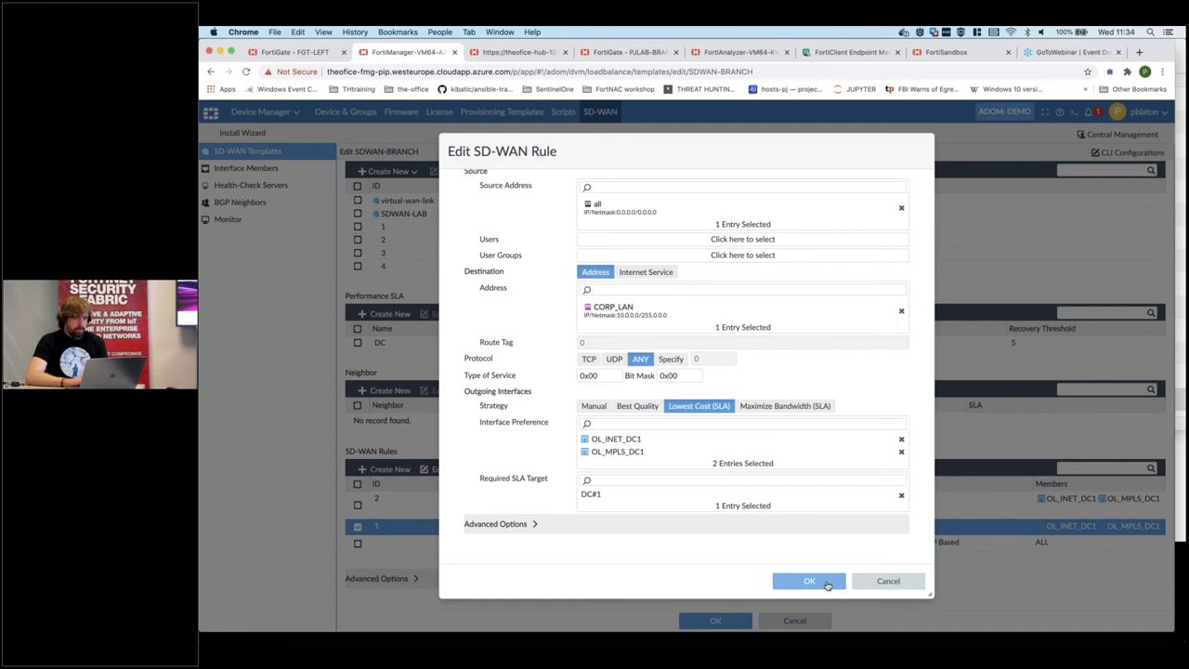
{"action": "left_click", "coordinate": [826, 583]}
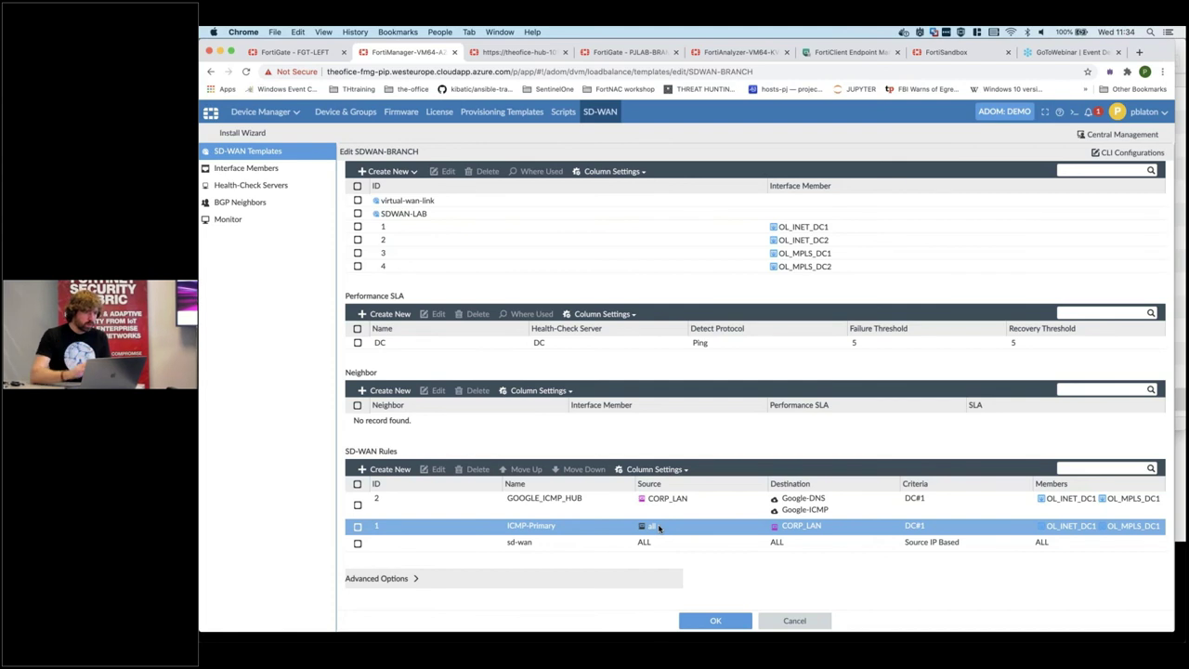
{"action": "key", "text": "super+Tab"}
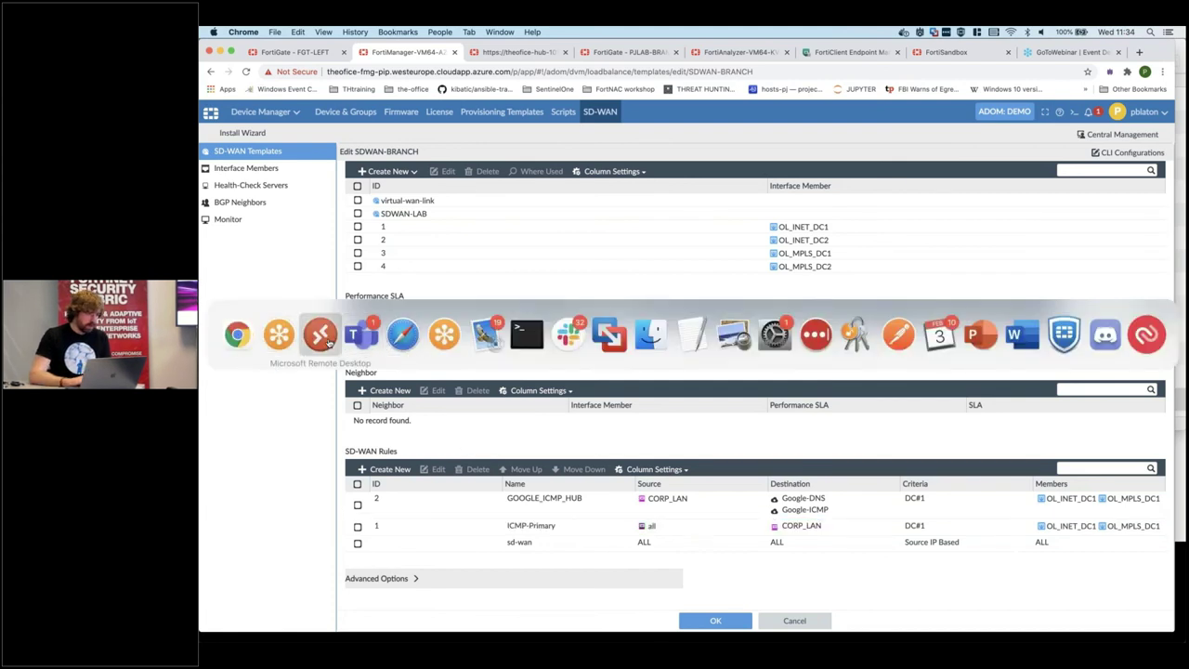
Step: Connect to the branch Windows PC in Remote Desktop and launch Command Prompt via search
{"action": "left_click", "coordinate": [320, 337]}
{"action": "double_click", "coordinate": [493, 400]}
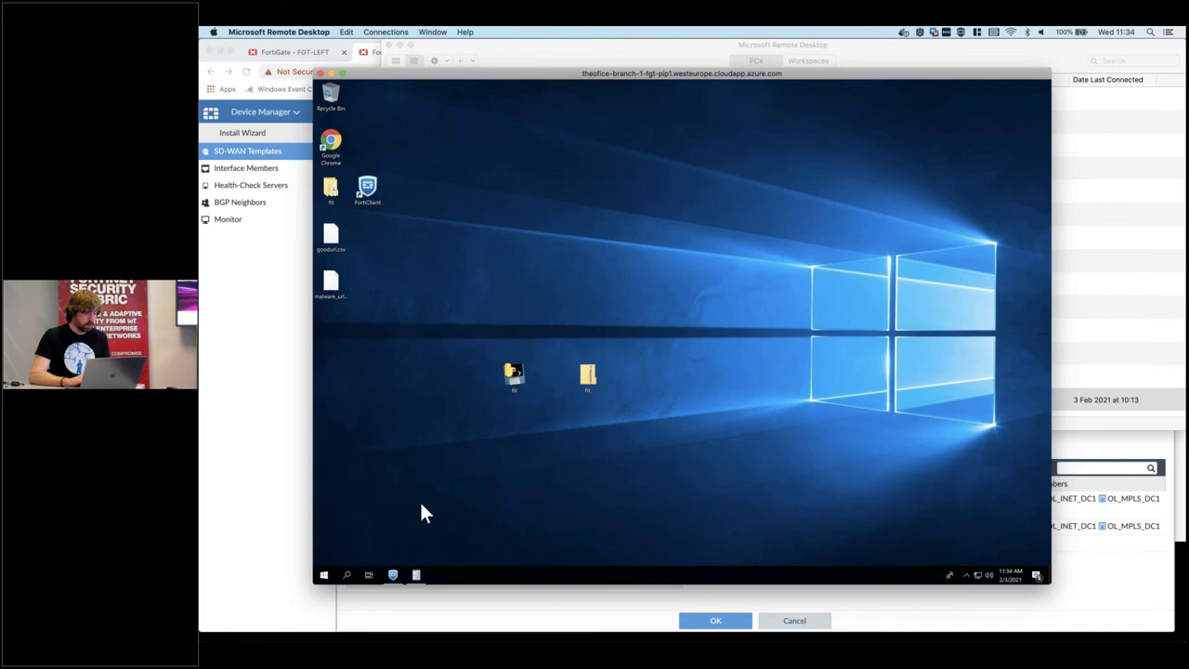
{"action": "left_click", "coordinate": [350, 576]}
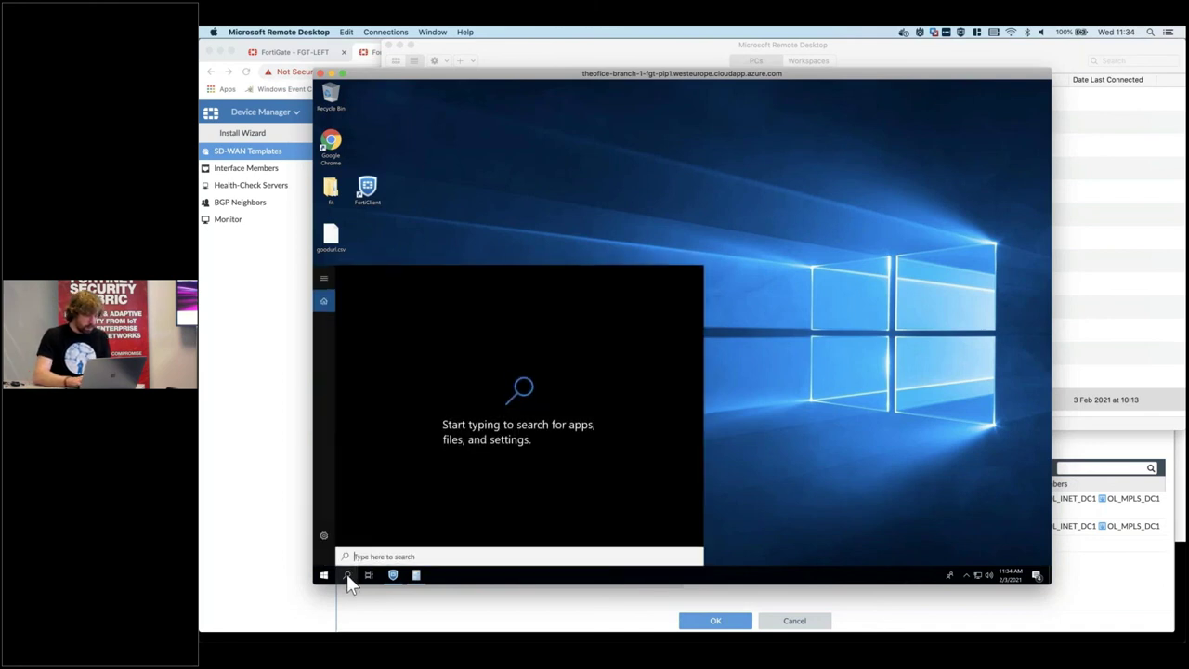
{"action": "type", "text": "cmd"}
{"action": "key", "text": "ctrl+shift+Return"}
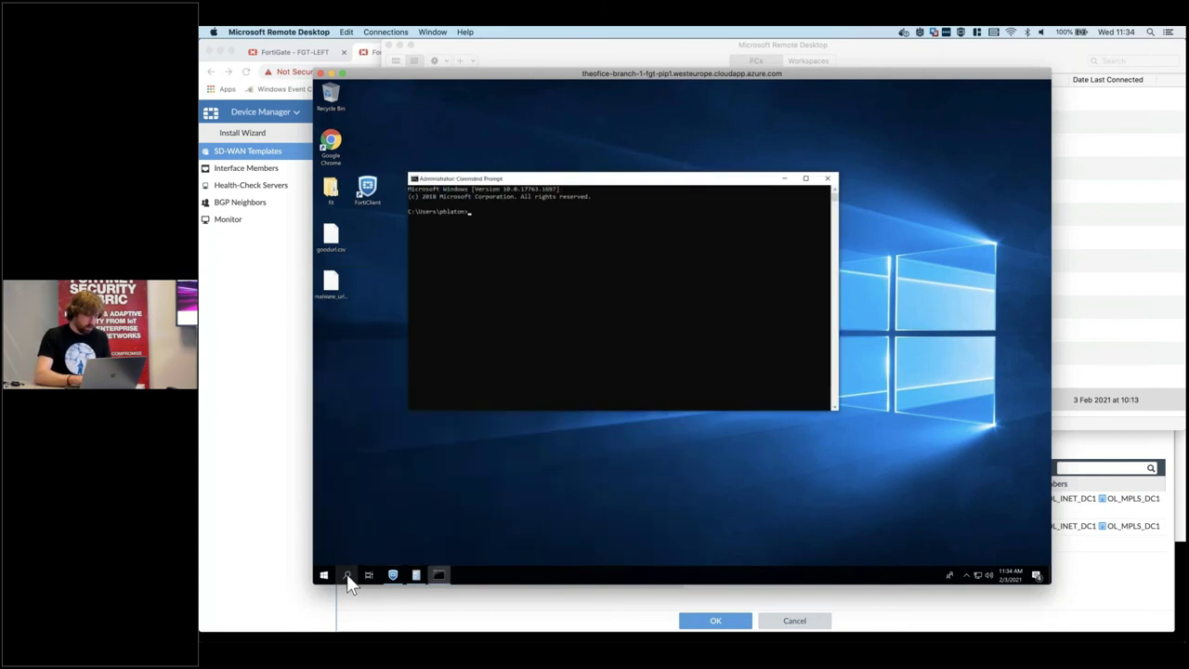
Step: Ping 192.168.99.1 twice from the branch PC, confirming 0% packet loss
{"action": "type", "text": "ping 192.168.99.1"}
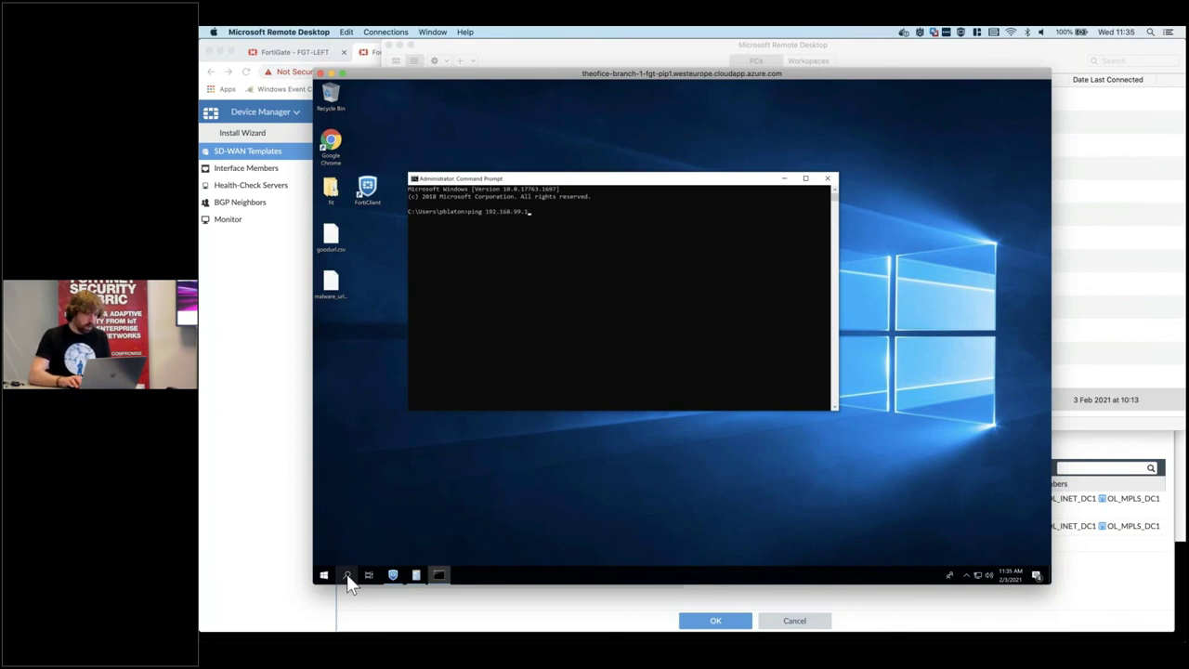
{"action": "key", "text": "Return"}
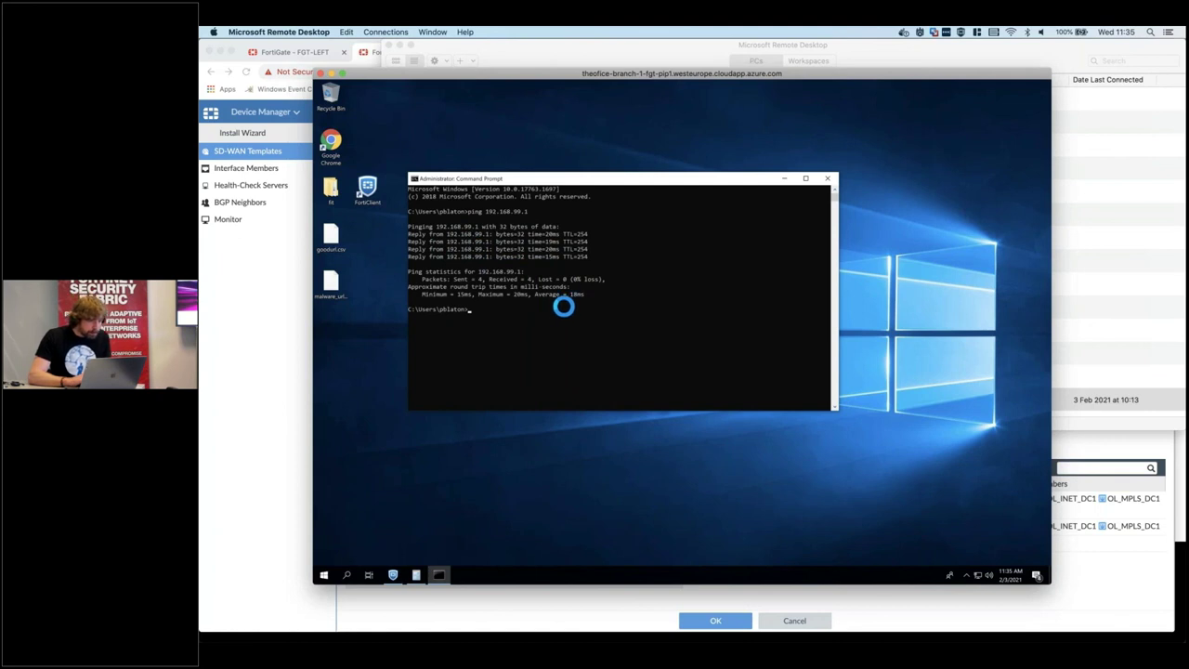
{"action": "left_click", "coordinate": [560, 310]}
{"action": "key", "text": "Up"}
{"action": "key", "text": "Return"}
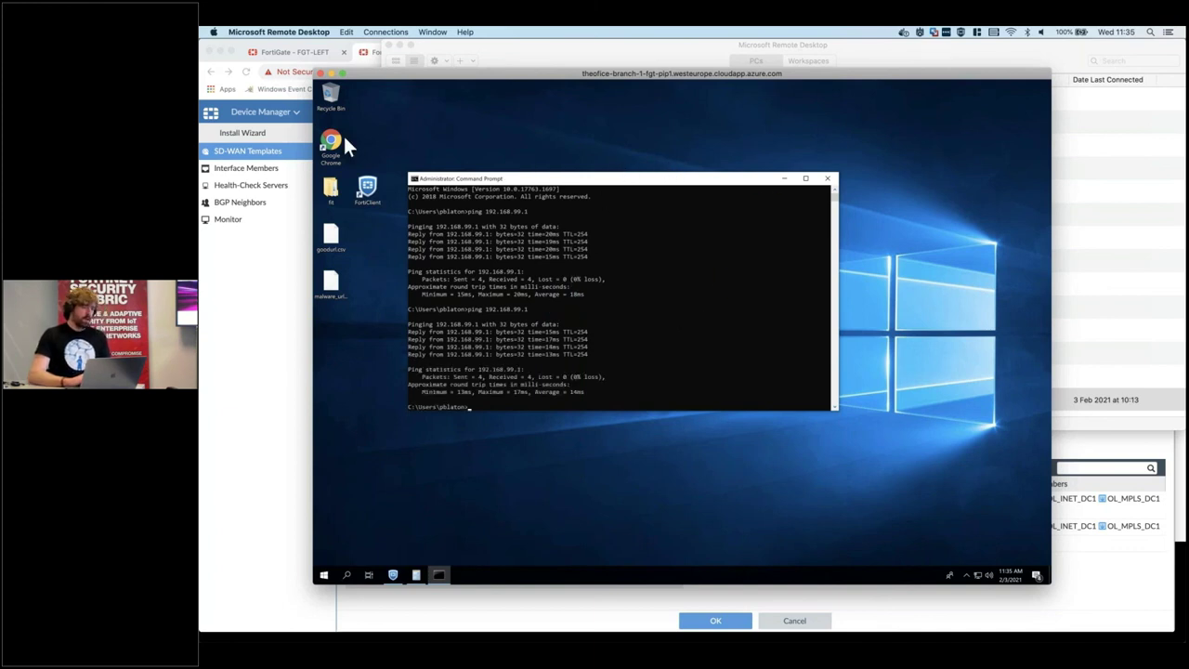
Step: Return to FortiManager in the browser and select the ICMP-Primary rule
{"action": "left_click", "coordinate": [511, 52]}
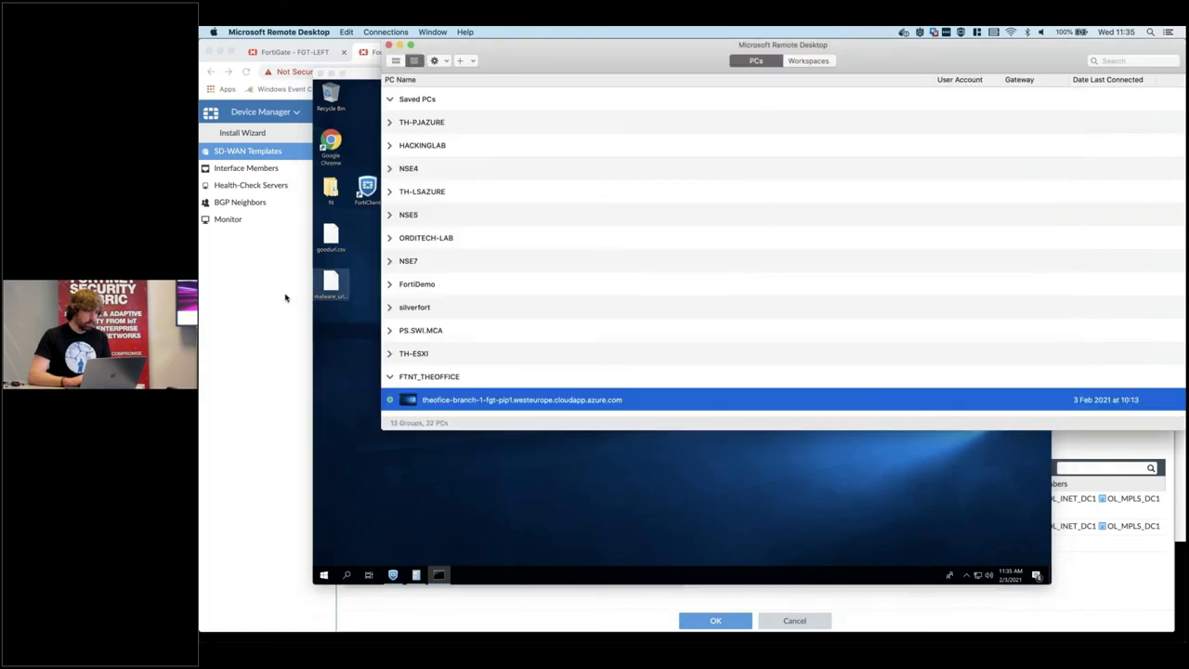
{"action": "left_click", "coordinate": [285, 297]}
{"action": "left_click", "coordinate": [502, 537]}
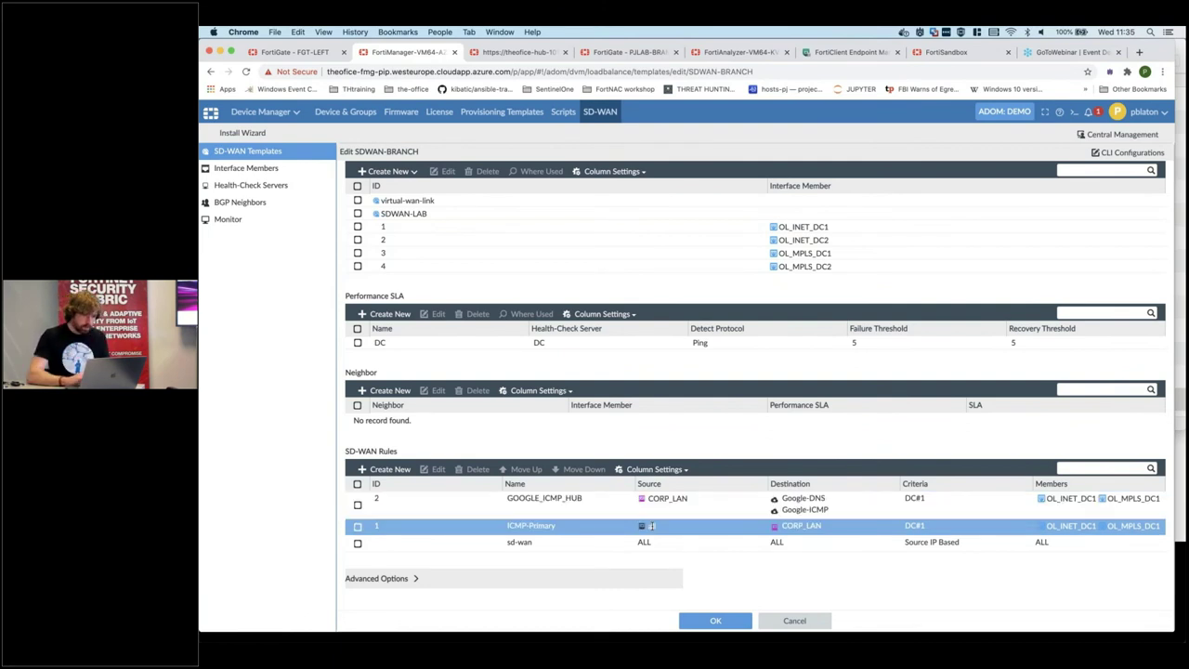
{"action": "left_click", "coordinate": [663, 542]}
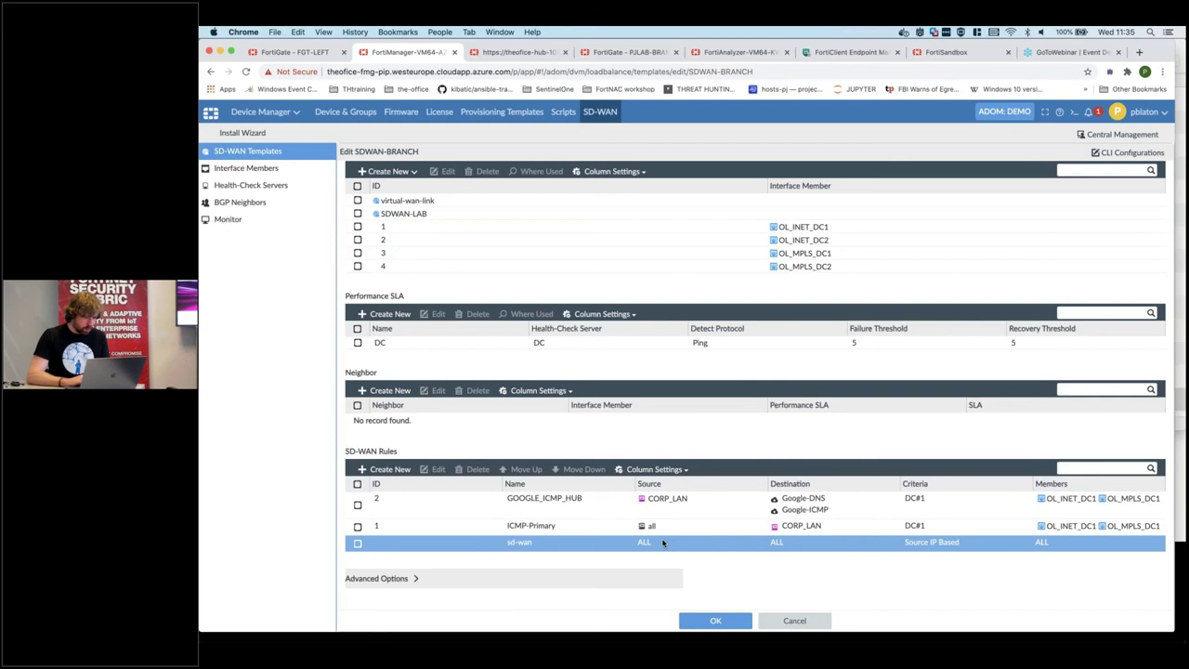
{"action": "left_click", "coordinate": [597, 528]}
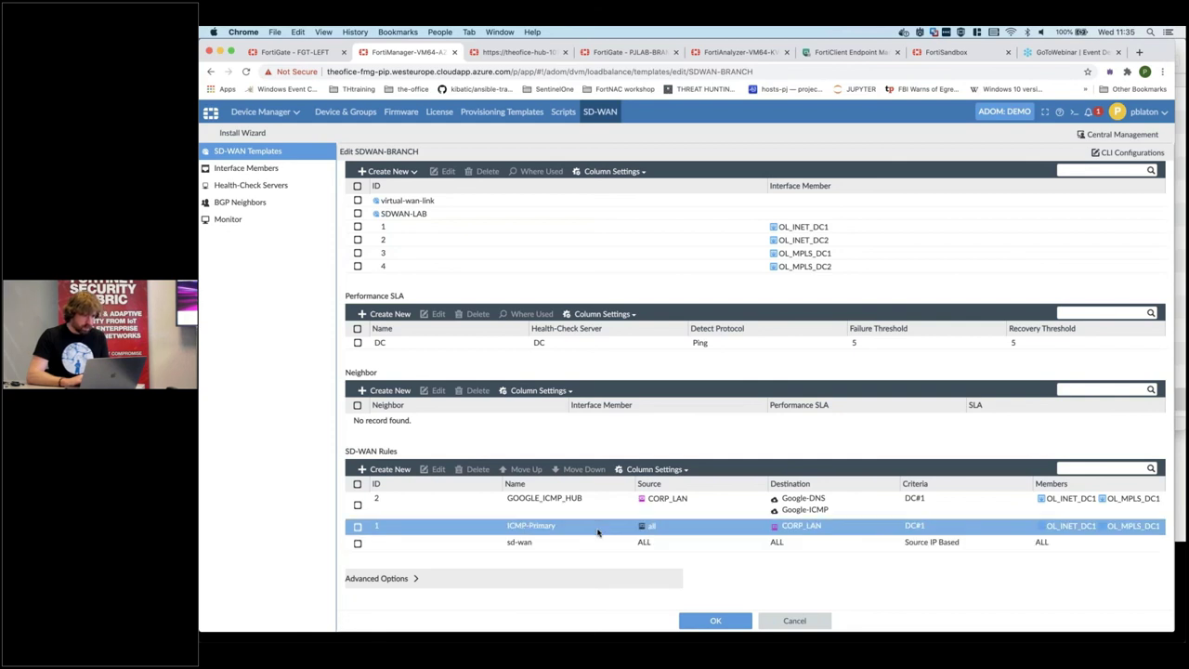
{"action": "left_click", "coordinate": [558, 510]}
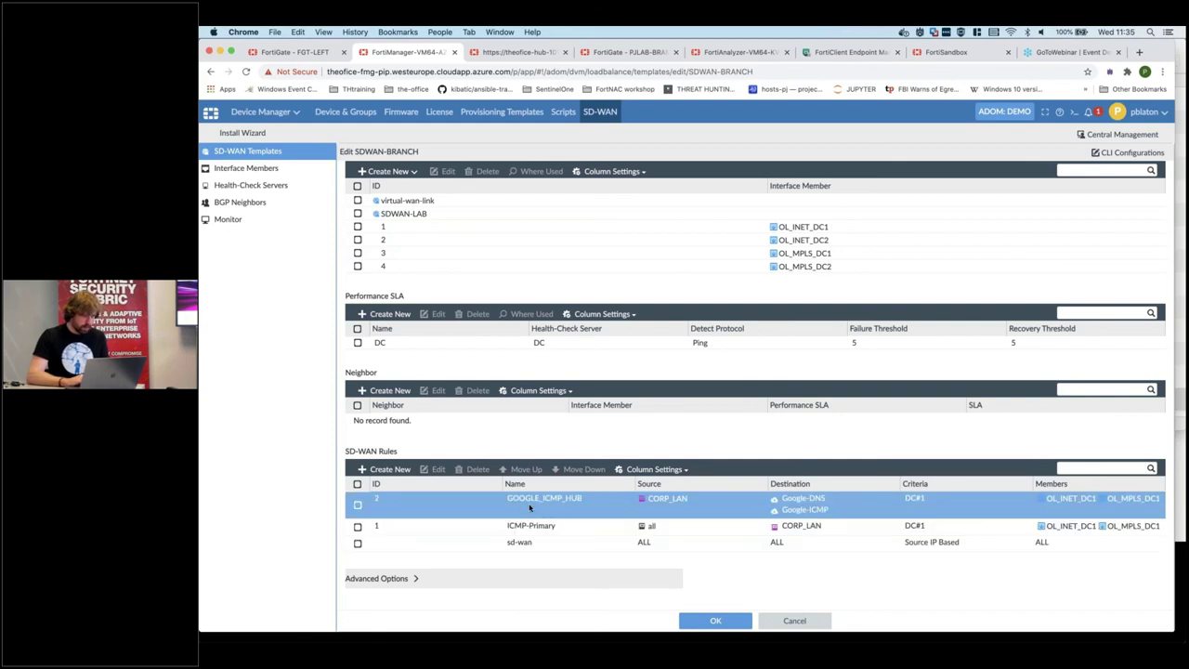
{"action": "left_click", "coordinate": [532, 507]}
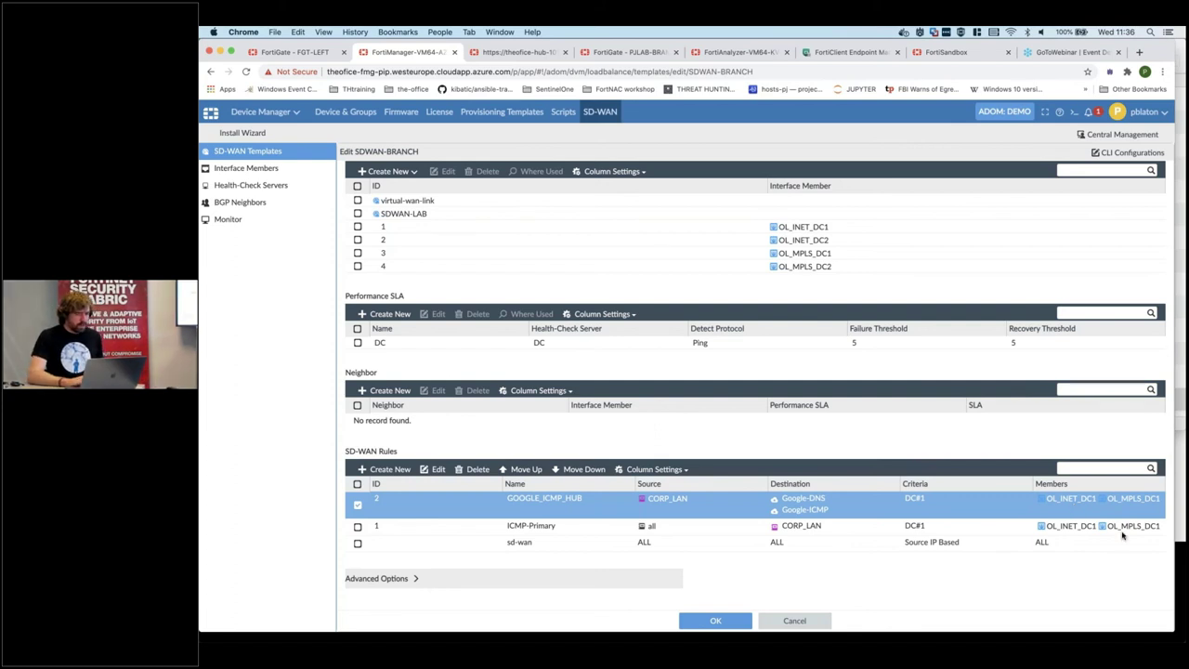
Step: Review GOOGLE_ICMP_HUB's Google-DNS and Google-ICMP destinations, then expand Policy & Objects on the branch FortiGate
{"action": "double_click", "coordinate": [480, 509]}
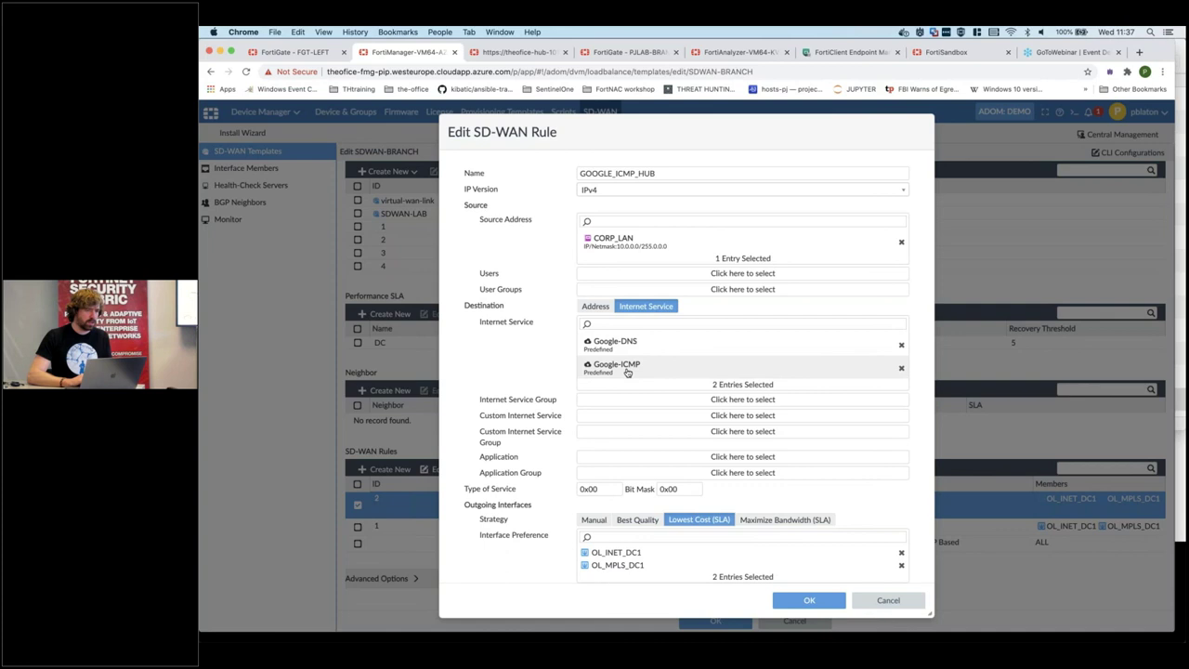
{"action": "left_click", "coordinate": [633, 52]}
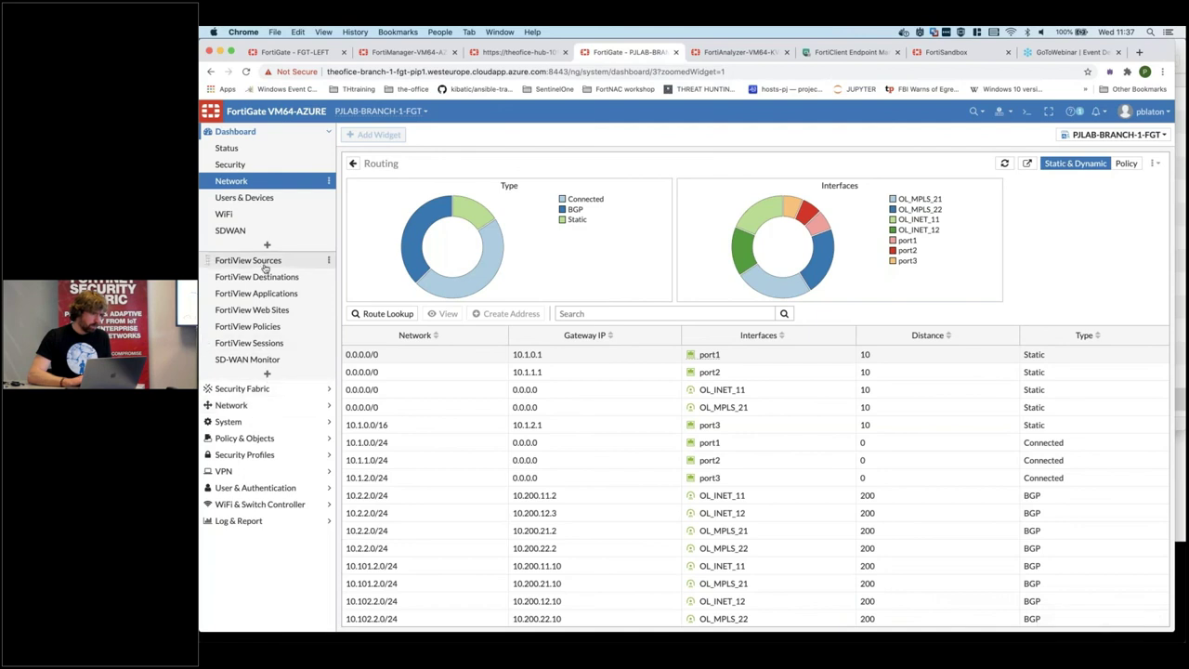
{"action": "left_click", "coordinate": [243, 438]}
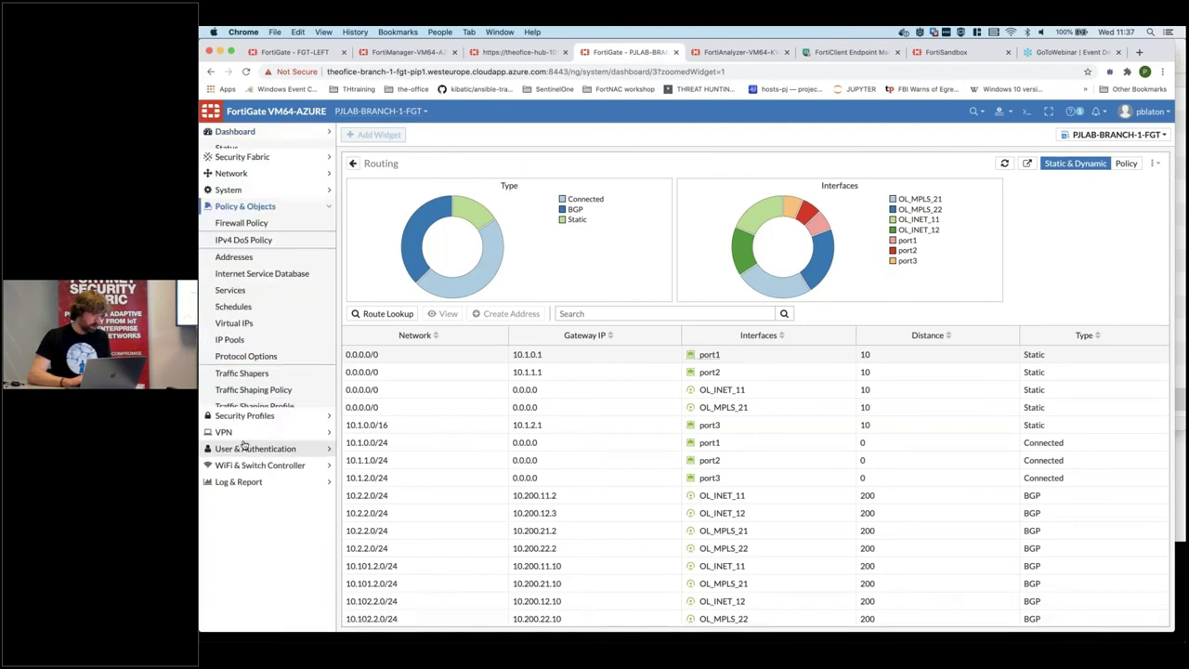
Step: View the branch Firewall Policy table, then open Network > SD-WAN Rules
{"action": "left_click", "coordinate": [242, 219]}
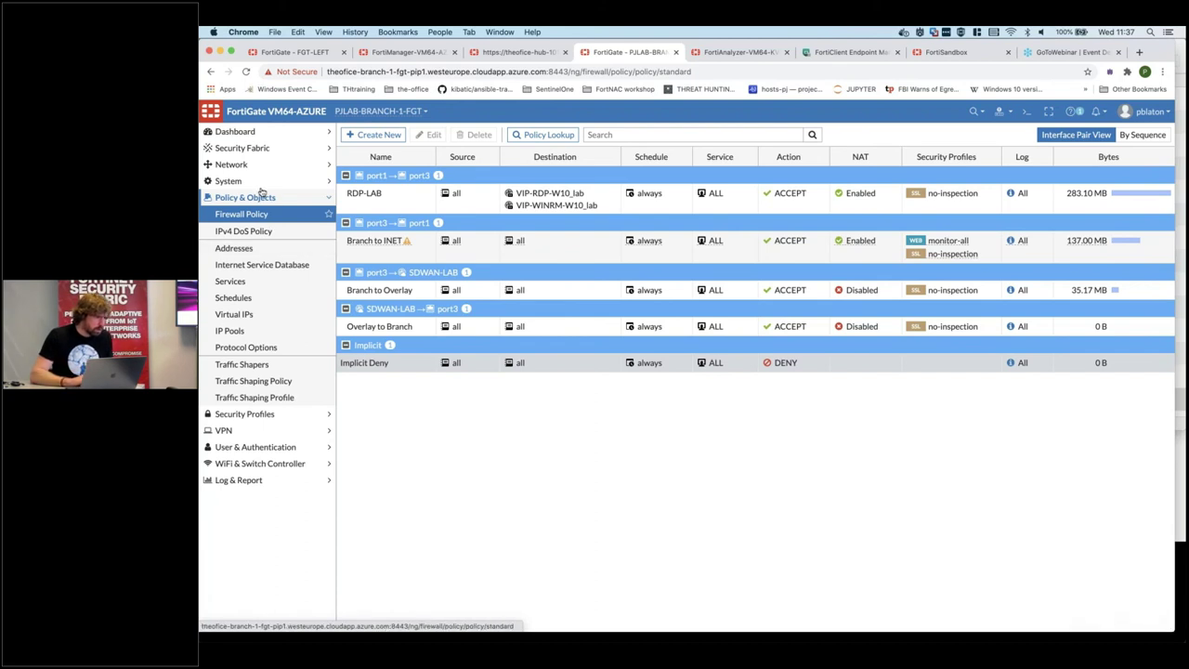
{"action": "left_click", "coordinate": [232, 164]}
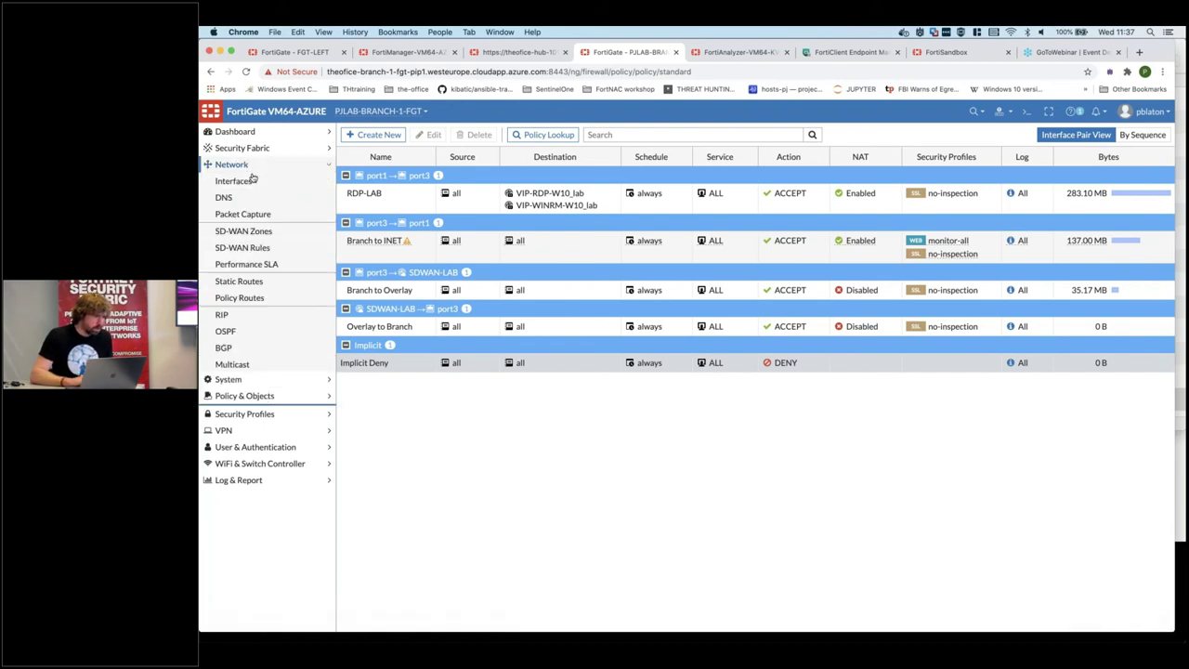
{"action": "left_click", "coordinate": [243, 248]}
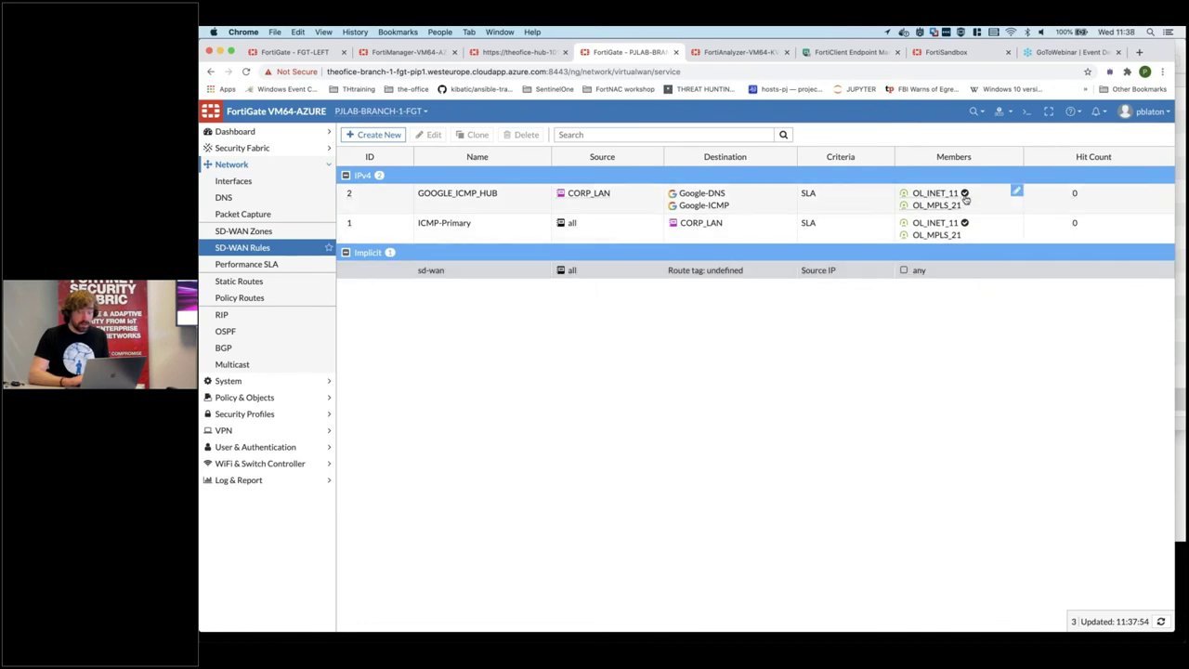
{"action": "mouse_move", "coordinate": [967, 197]}
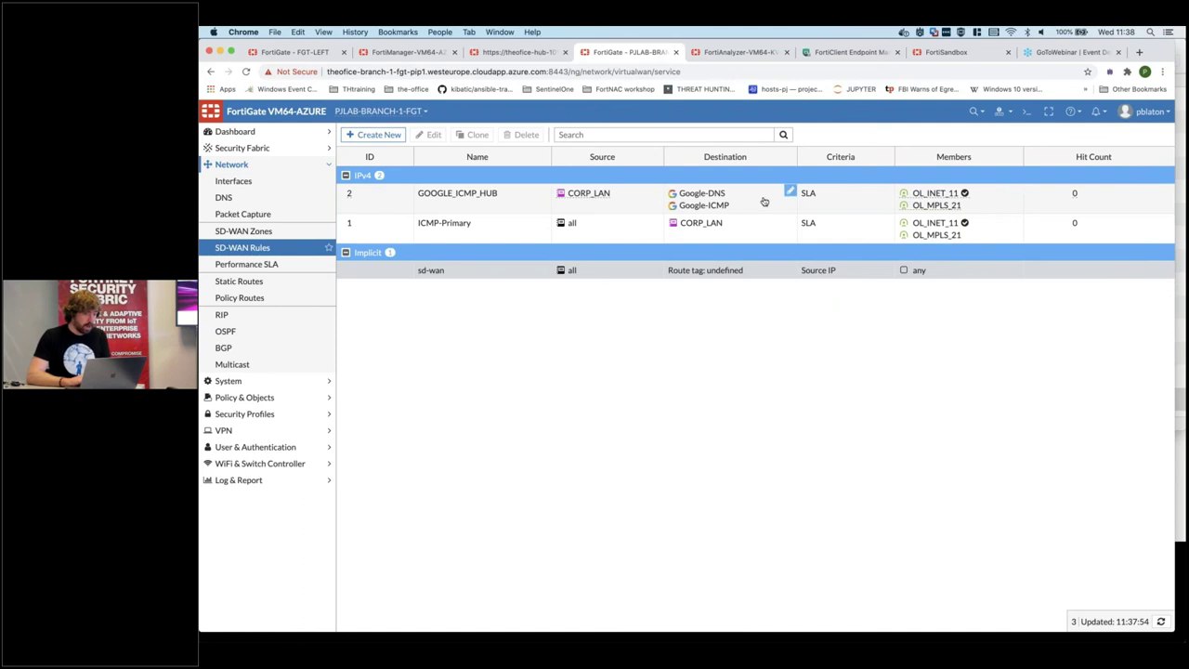
{"action": "mouse_move", "coordinate": [693, 195]}
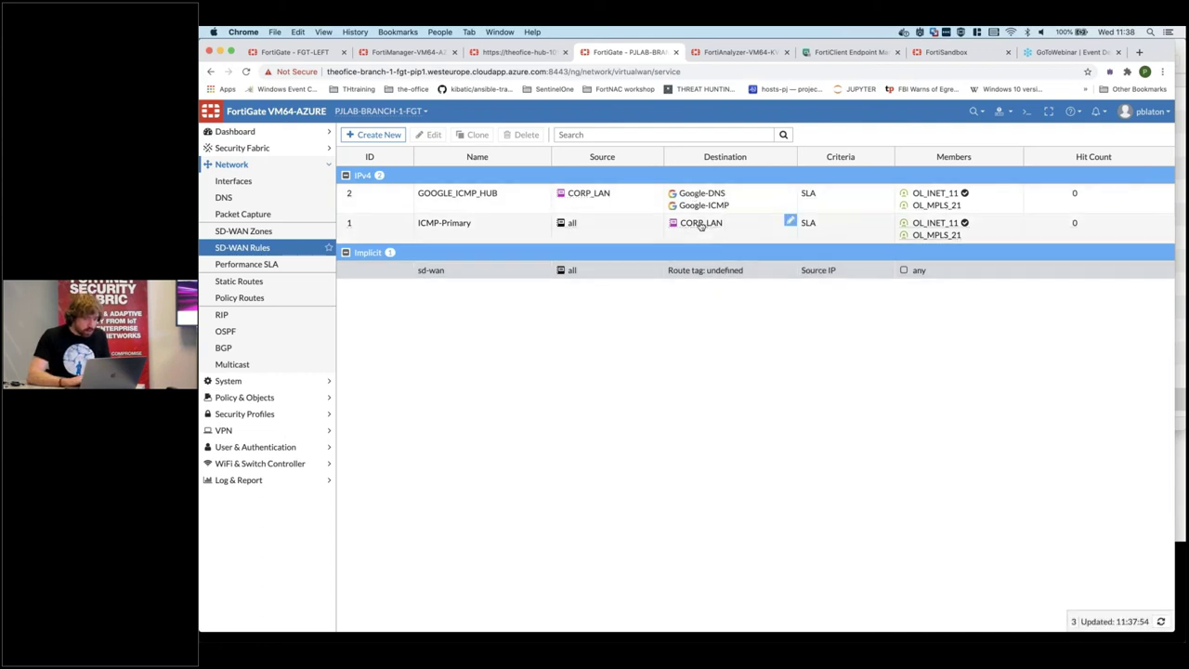
{"action": "mouse_move", "coordinate": [702, 227]}
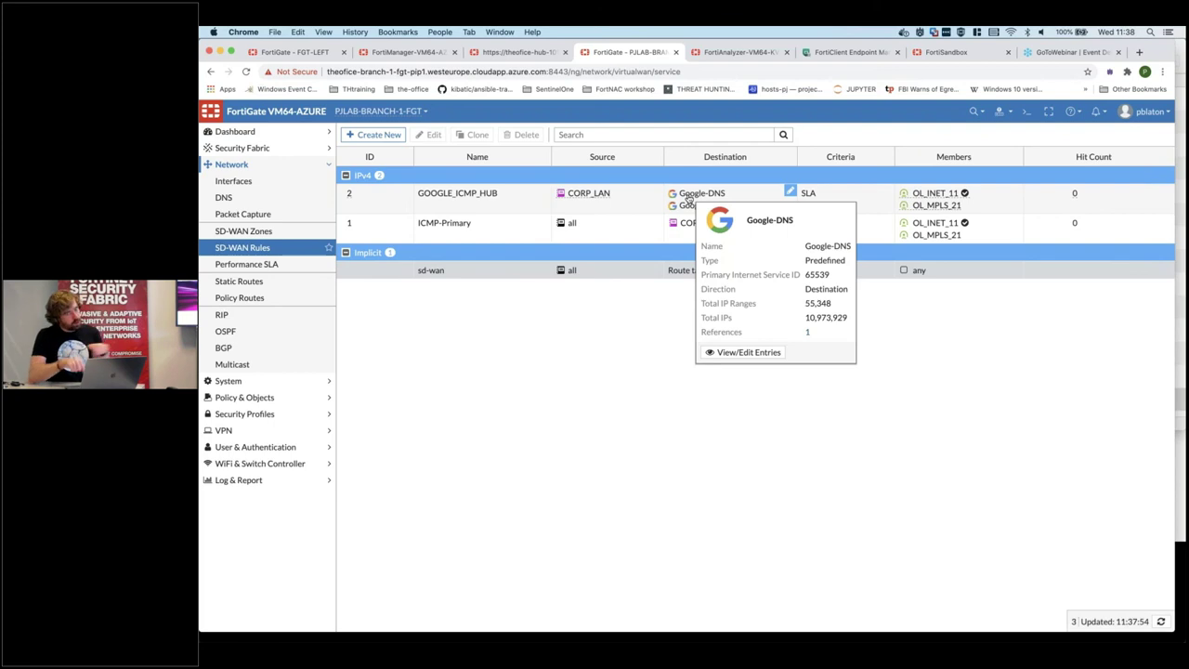
{"action": "left_click", "coordinate": [743, 352]}
{"action": "scroll", "coordinate": [711, 219], "scroll_direction": "down", "scroll_amount": 3}
{"action": "scroll", "coordinate": [711, 219], "scroll_direction": "up", "scroll_amount": 3}
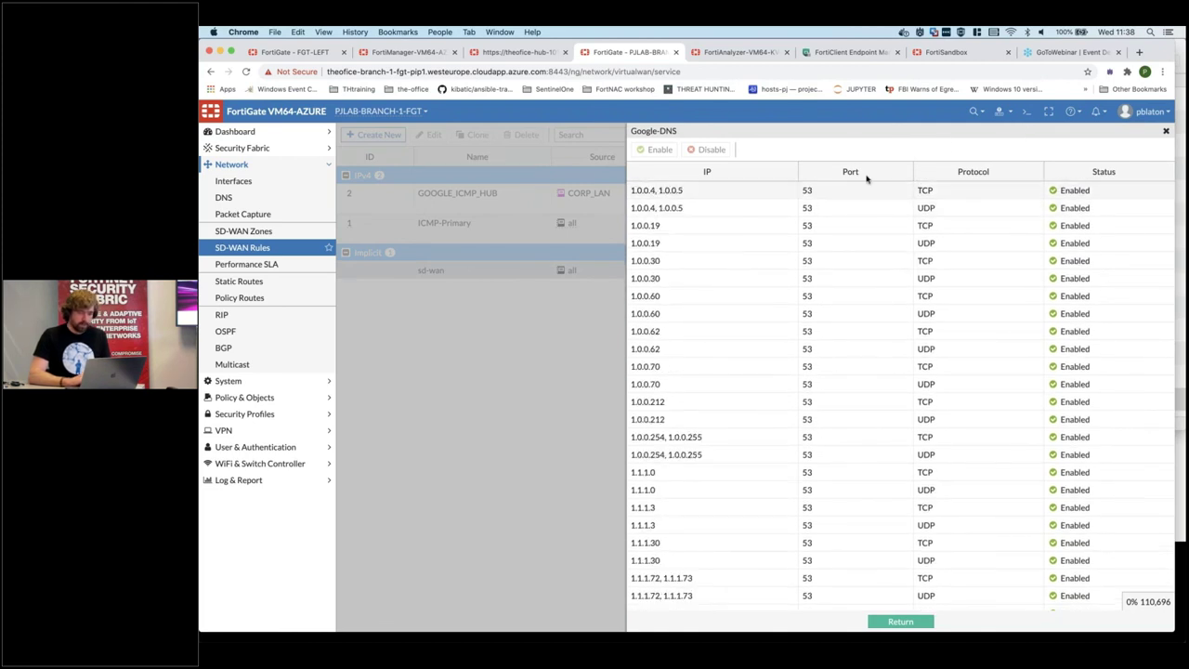
{"action": "left_click", "coordinate": [898, 622]}
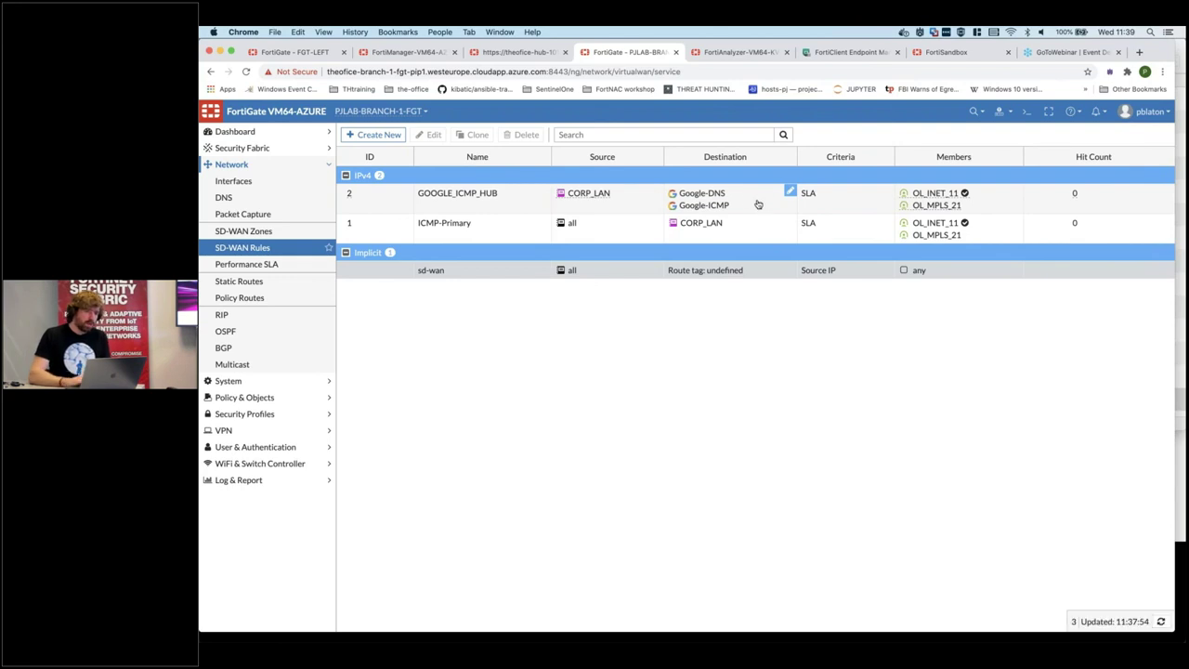
Step: Add Microsoft-Office365 to GOOGLE_ICMP_HUB's destination internet services beside Google-DNS and Google-ICMP, and save
{"action": "double_click", "coordinate": [758, 204]}
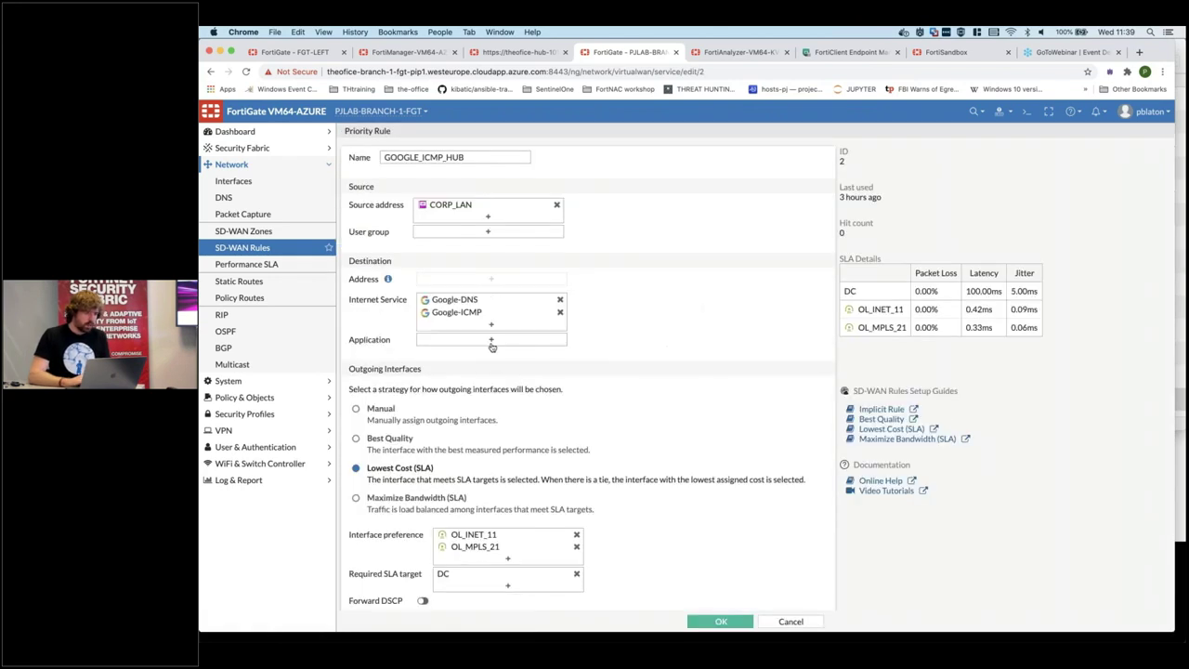
{"action": "left_click", "coordinate": [490, 323]}
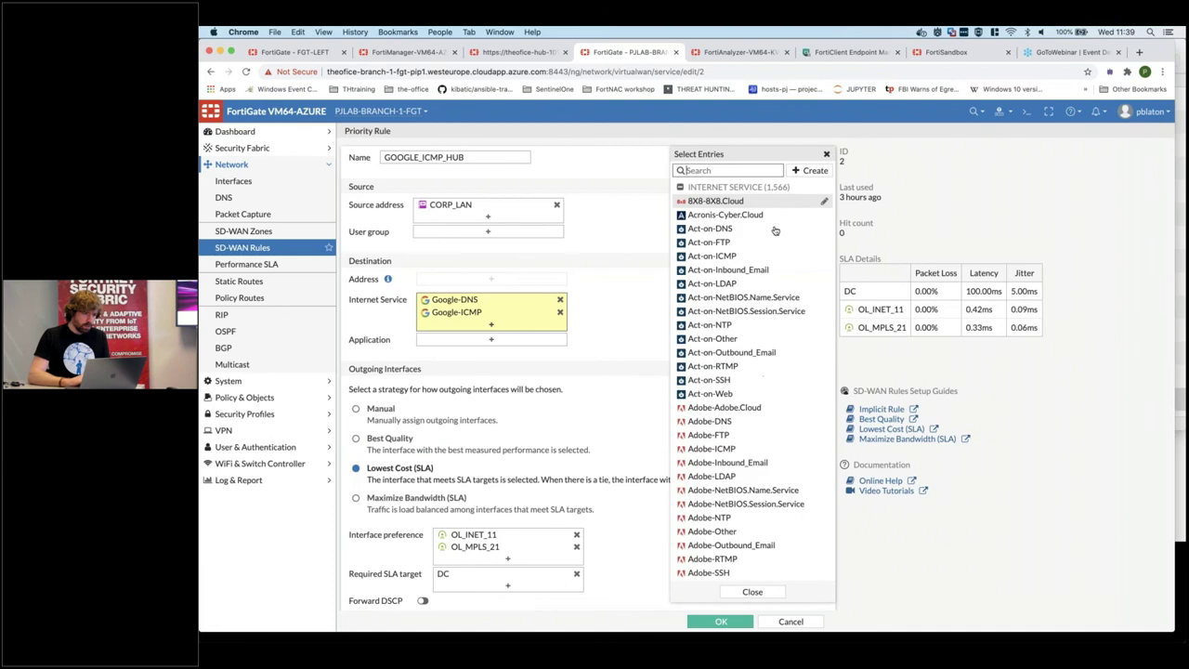
{"action": "scroll", "coordinate": [735, 269], "scroll_direction": "down", "scroll_amount": 15}
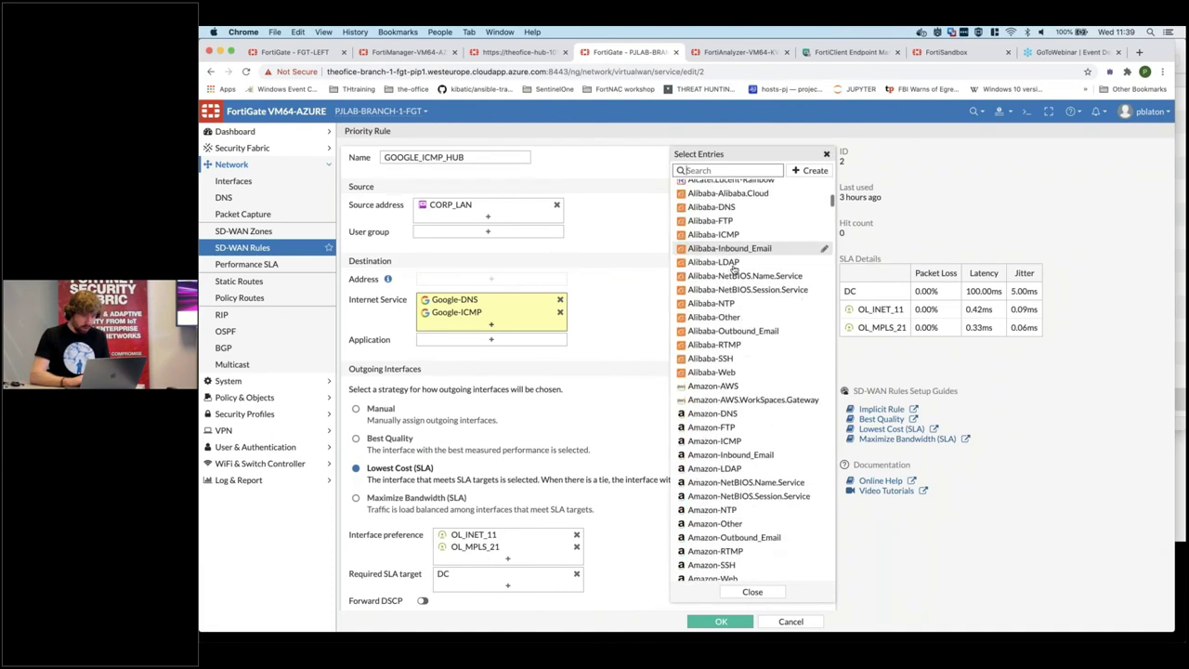
{"action": "scroll", "coordinate": [734, 269], "scroll_direction": "down", "scroll_amount": 20}
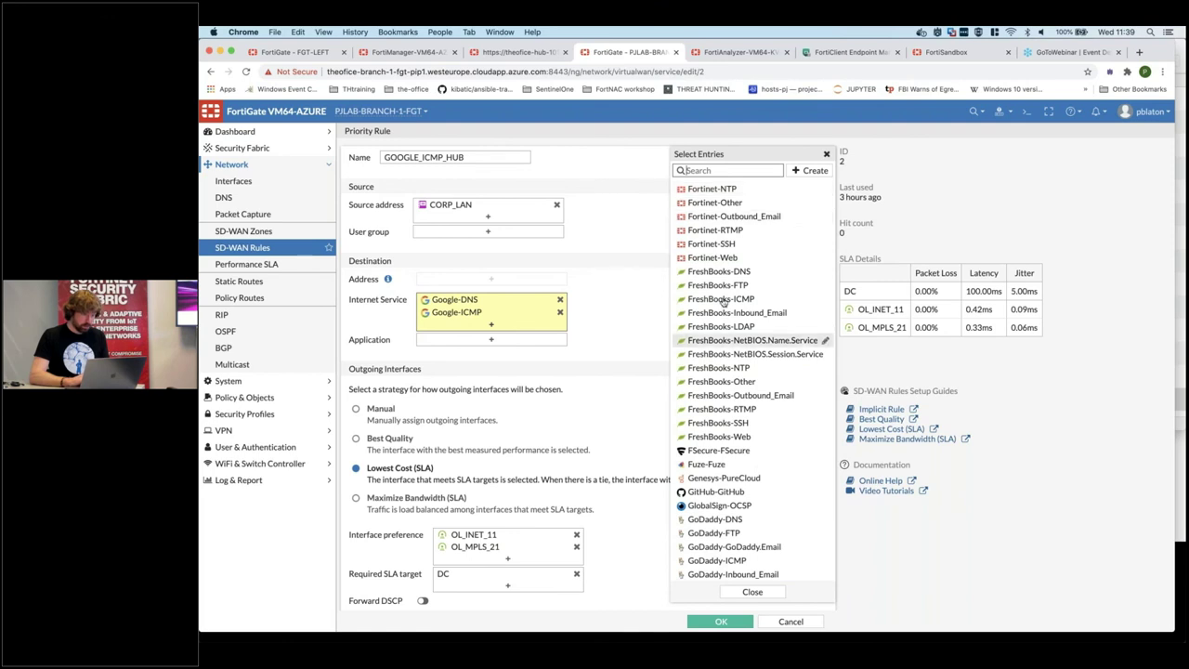
{"action": "scroll", "coordinate": [744, 340], "scroll_direction": "up", "scroll_amount": 7}
{"action": "type", "text": "off"}
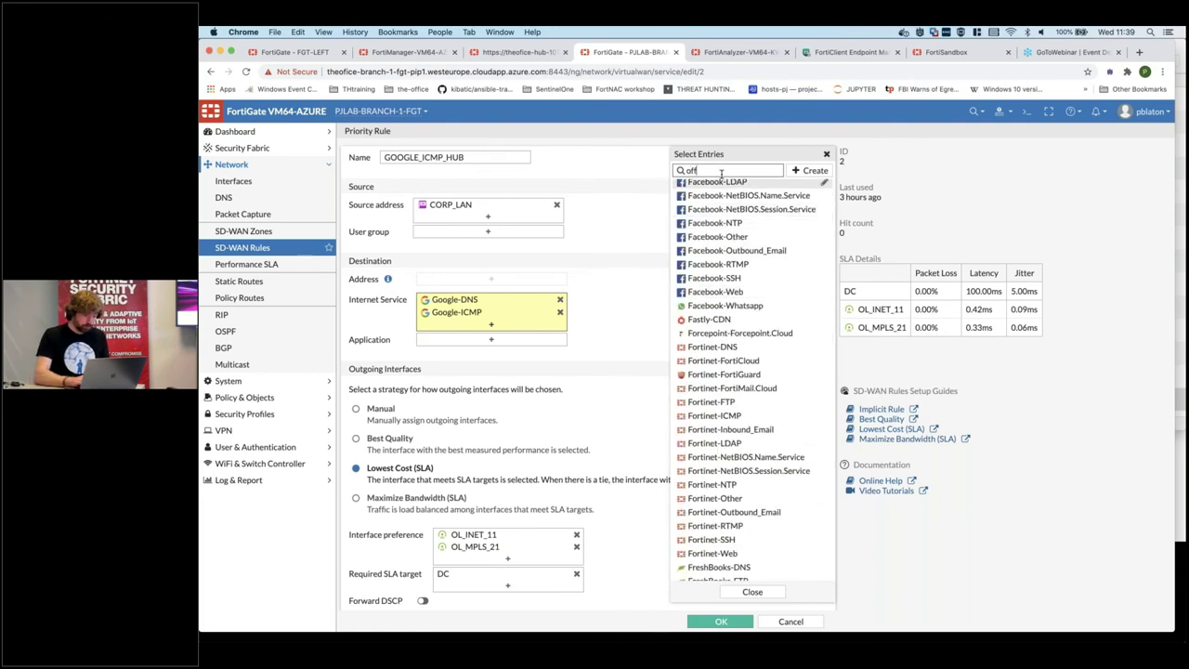
{"action": "type", "text": "ice365"}
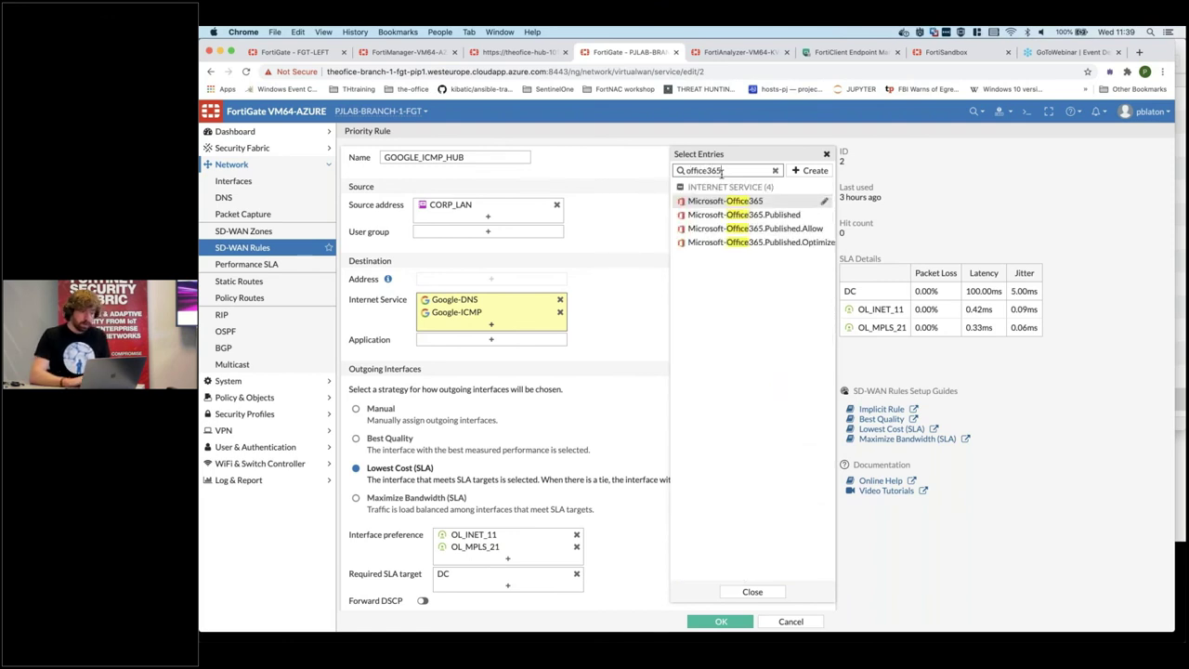
{"action": "left_click", "coordinate": [744, 202]}
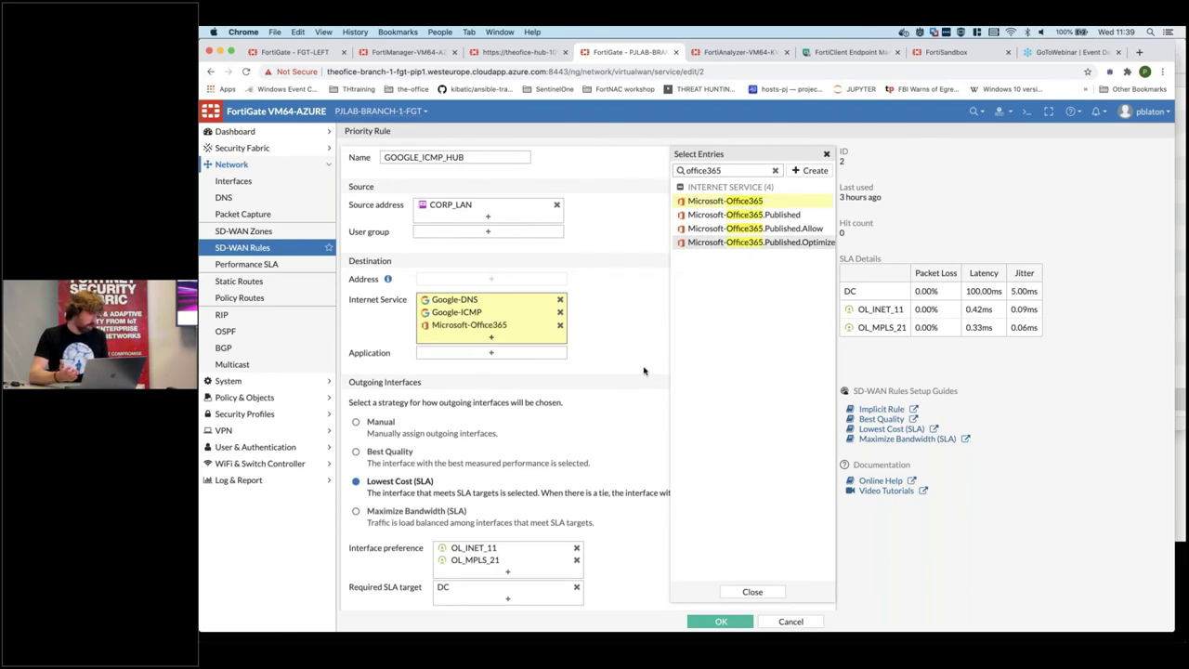
{"action": "left_click", "coordinate": [749, 596]}
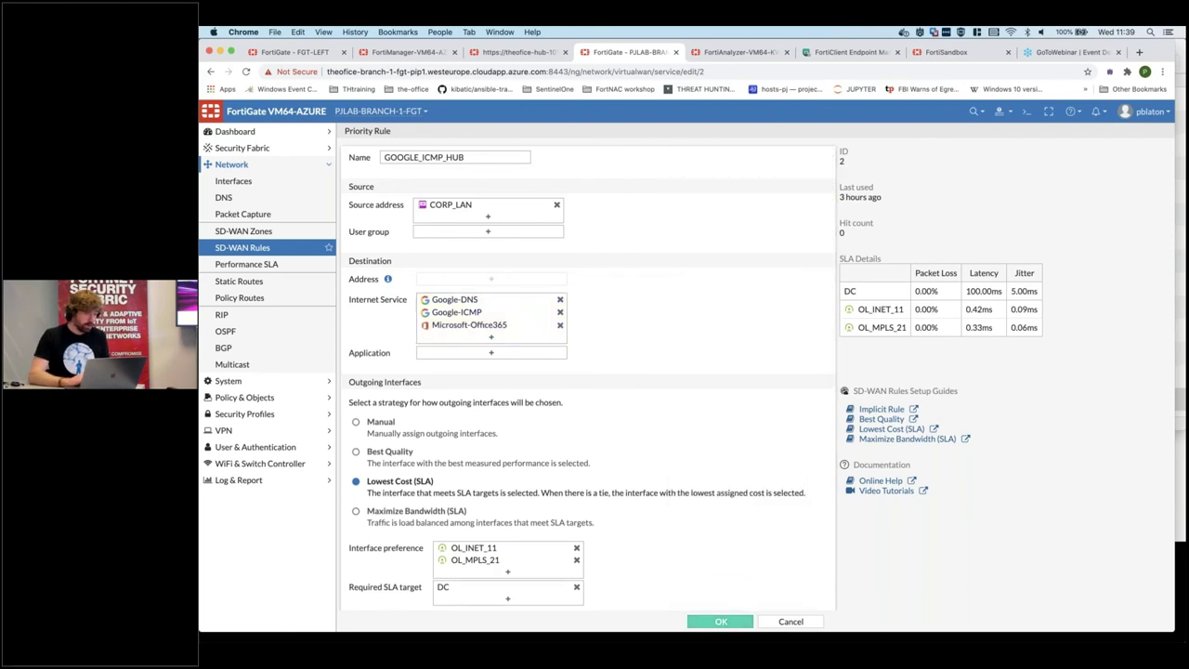
{"action": "left_click", "coordinate": [721, 620]}
{"action": "mouse_move", "coordinate": [716, 219]}
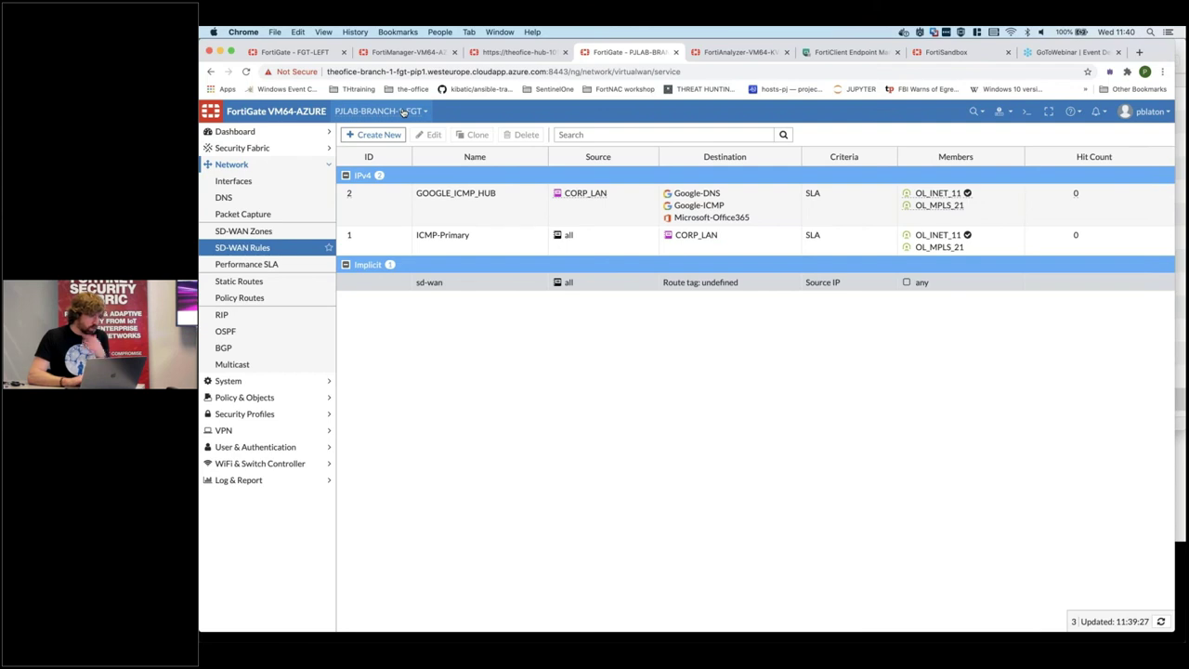
Step: Open the Network dashboard and expand the IPsec tunnels widget to full screen, then switch to Safari
{"action": "left_click", "coordinate": [235, 131]}
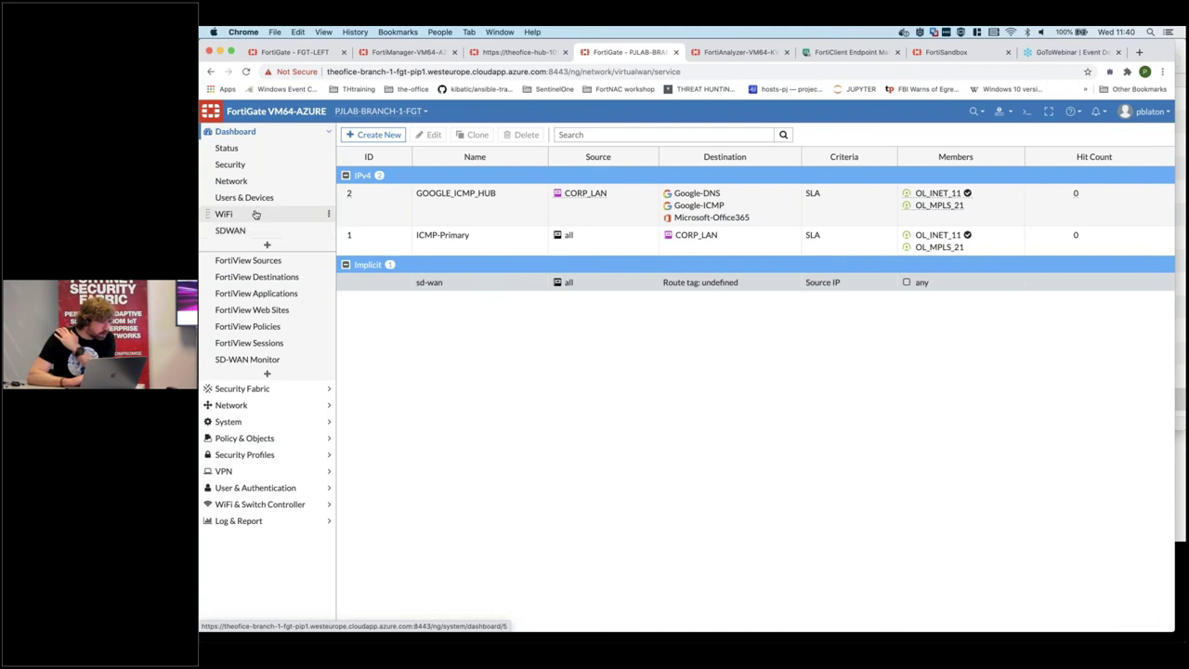
{"action": "left_click", "coordinate": [248, 179]}
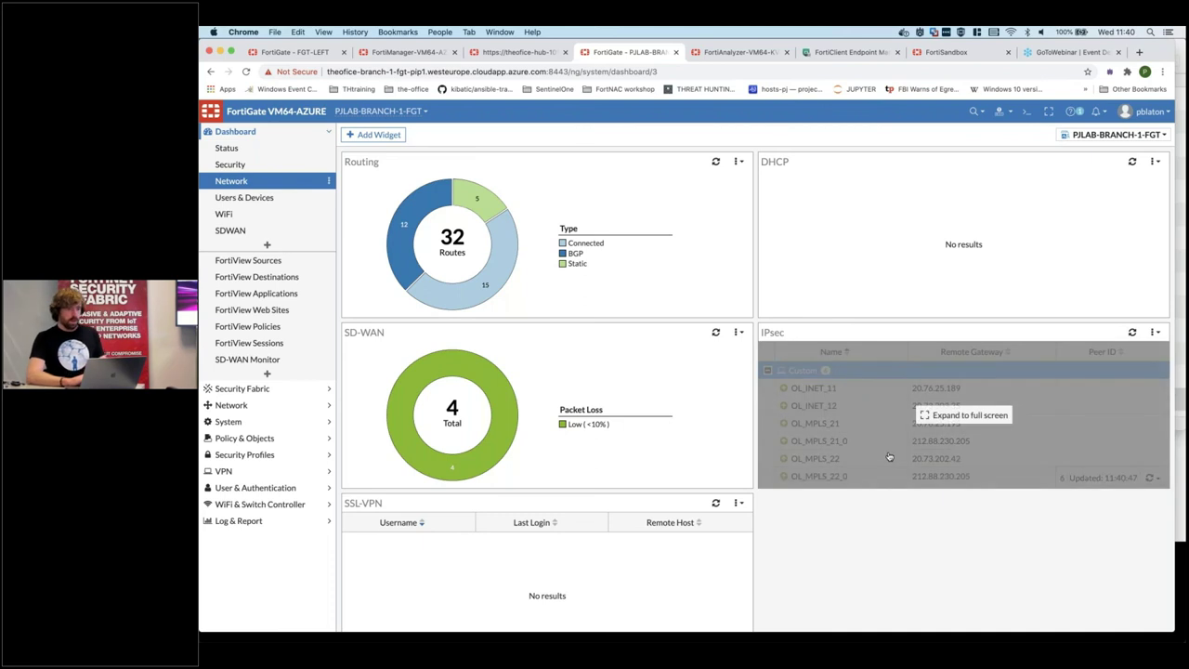
{"action": "left_click", "coordinate": [964, 414]}
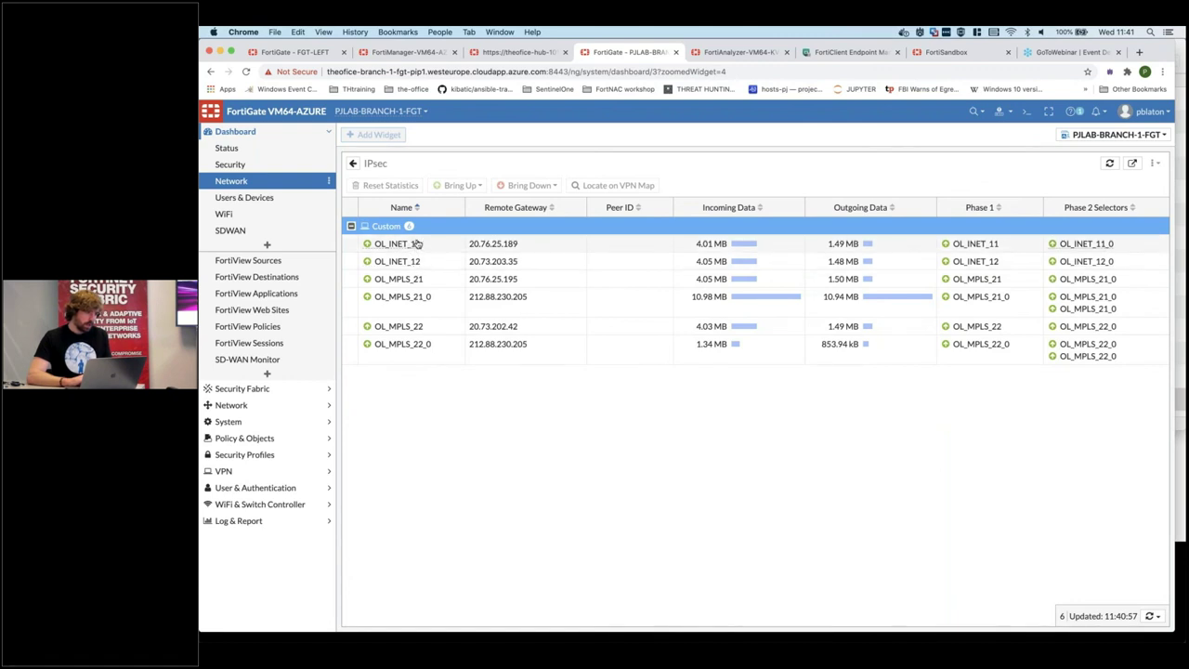
{"action": "mouse_move", "coordinate": [414, 283]}
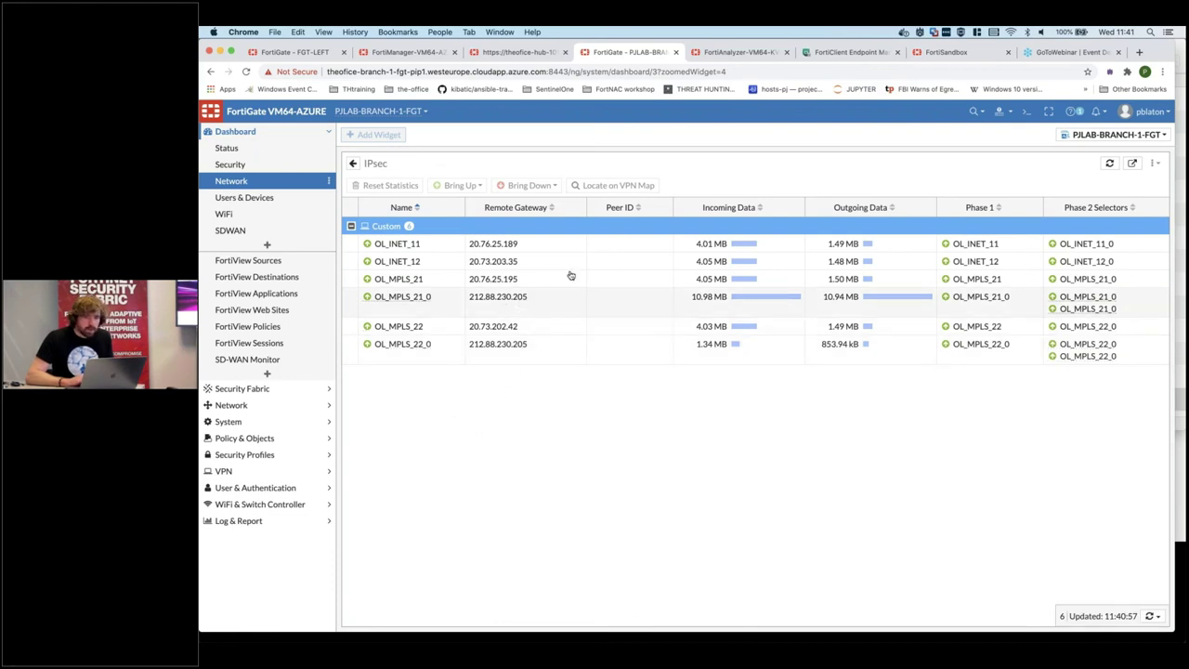
{"action": "key", "text": "super+Tab"}
{"action": "key", "text": "super+Tab"}
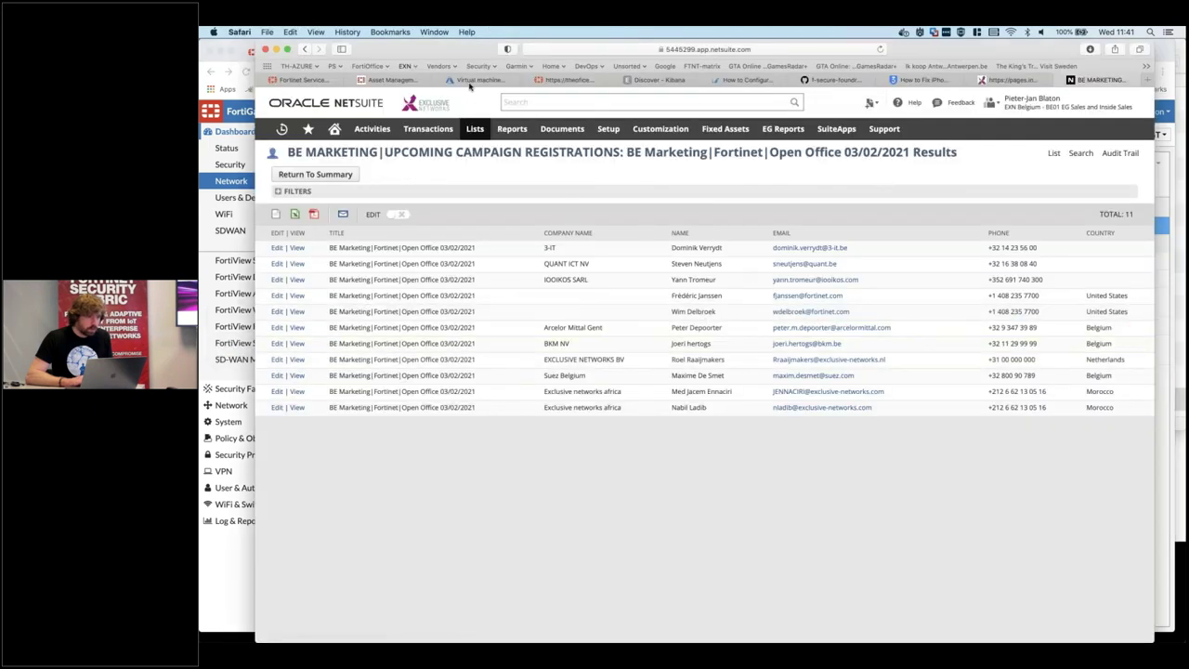
{"action": "left_click", "coordinate": [472, 80]}
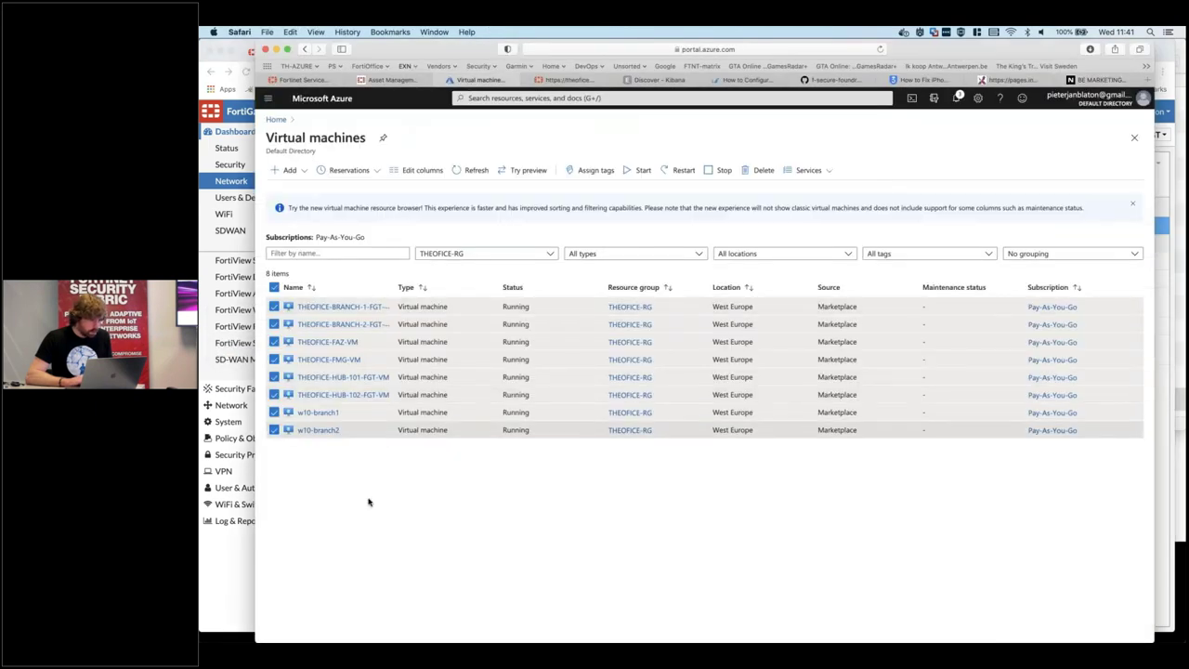
{"action": "left_click", "coordinate": [274, 287]}
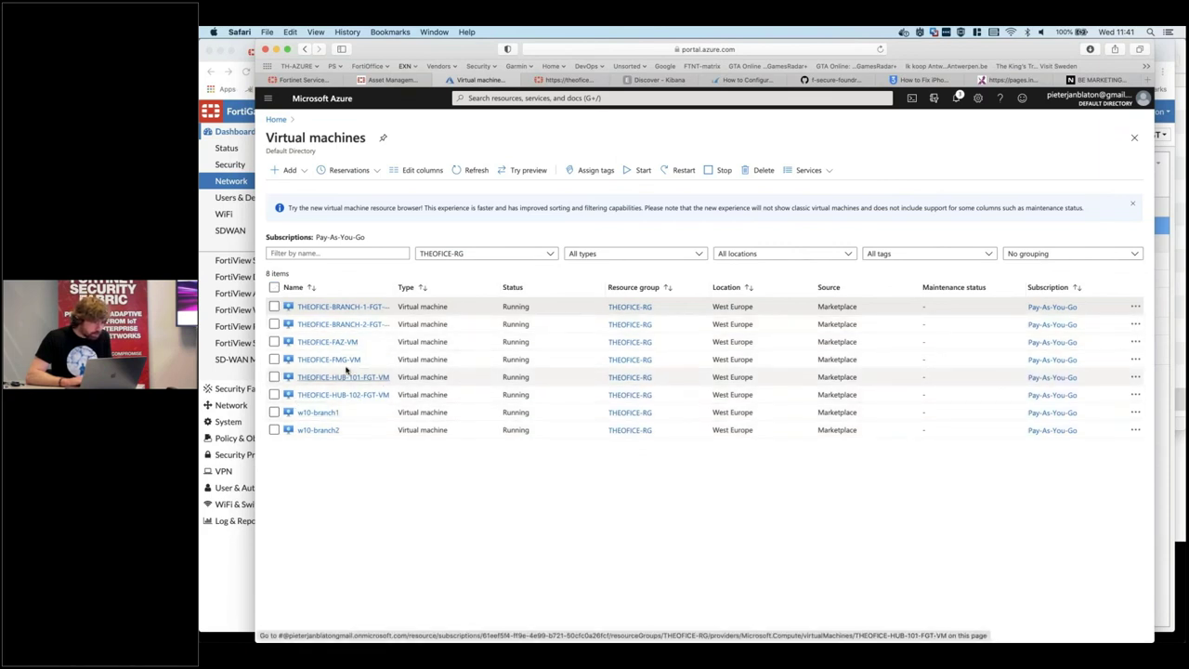
{"action": "left_click", "coordinate": [351, 329]}
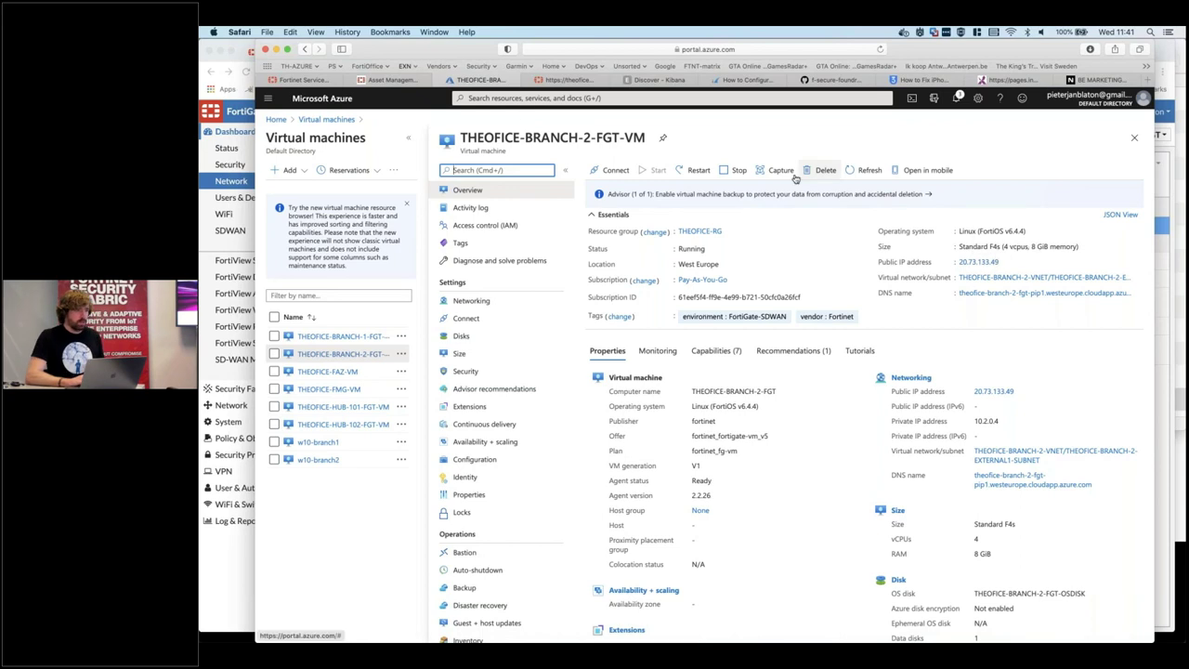
{"action": "key", "text": "super+Tab"}
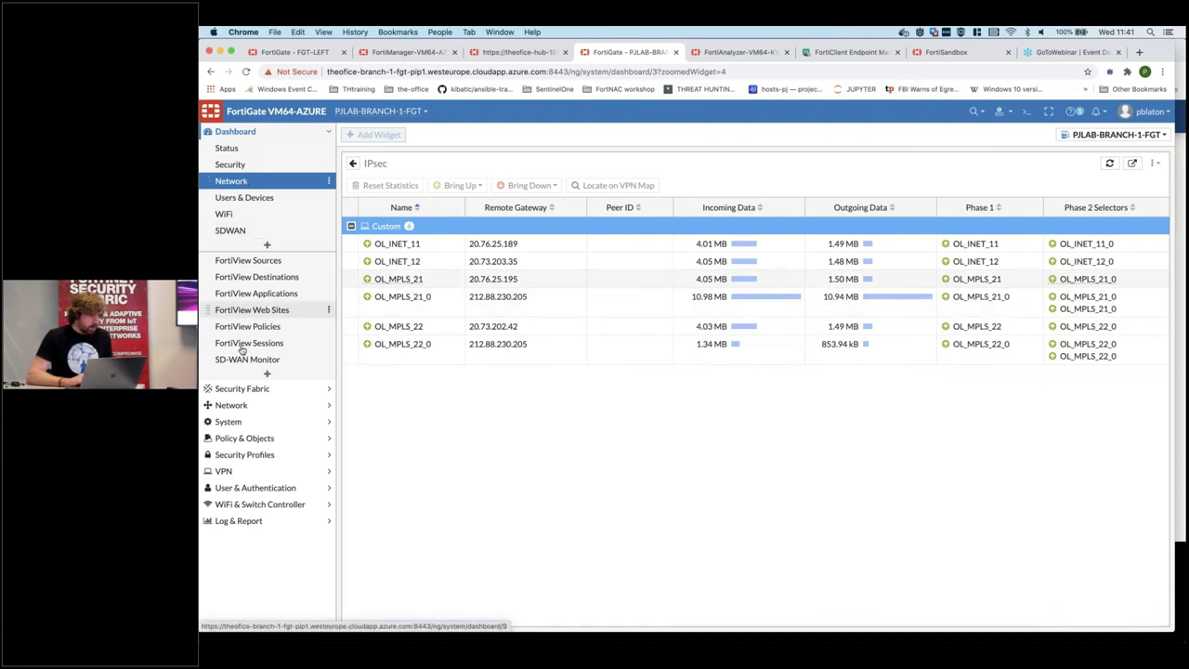
Step: Check the Network > Interfaces list, then open the CLI Console from the Network dashboard
{"action": "left_click", "coordinate": [232, 405]}
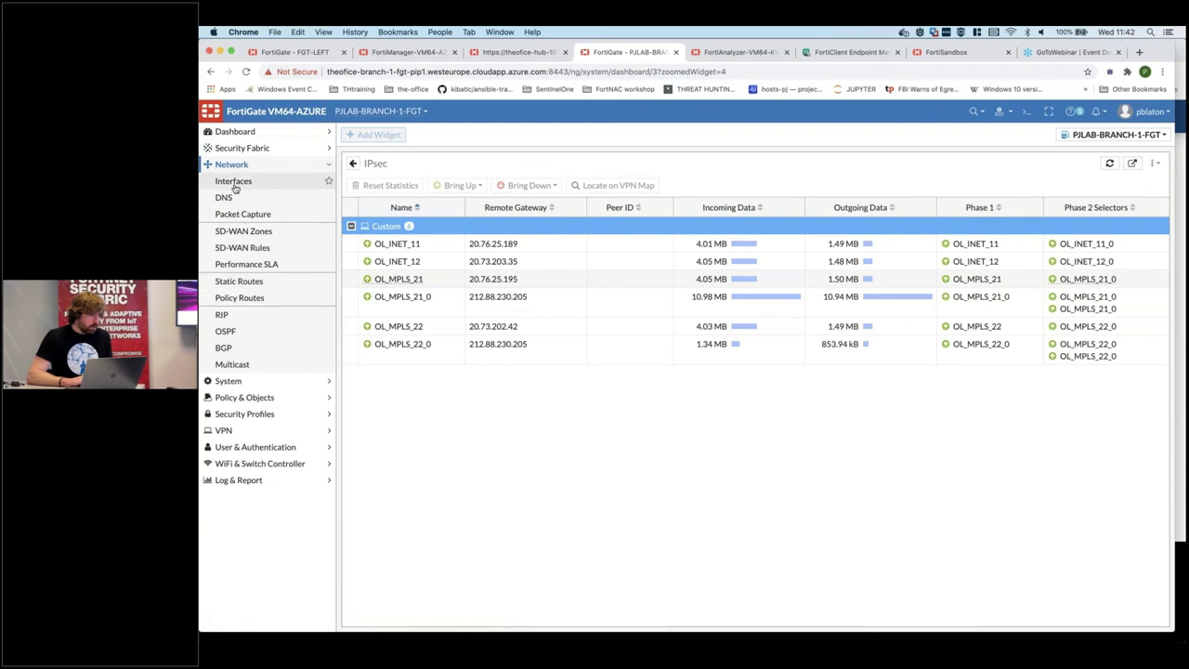
{"action": "left_click", "coordinate": [234, 184]}
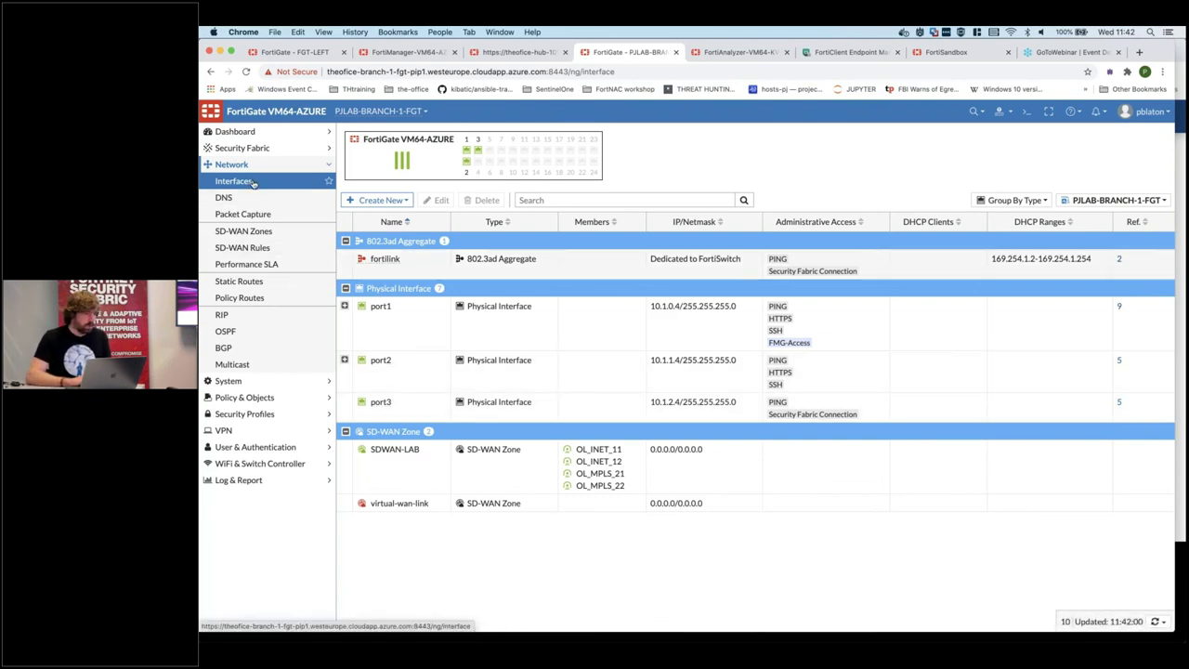
{"action": "left_click", "coordinate": [237, 131]}
{"action": "left_click", "coordinate": [232, 181]}
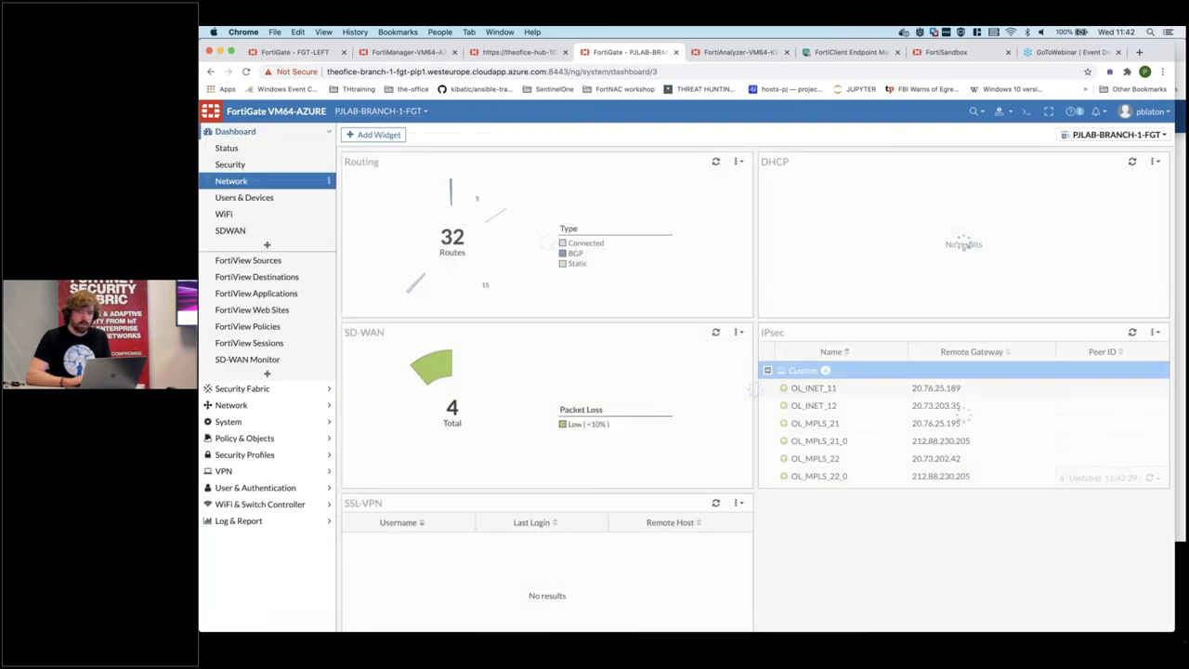
{"action": "left_click", "coordinate": [1027, 111]}
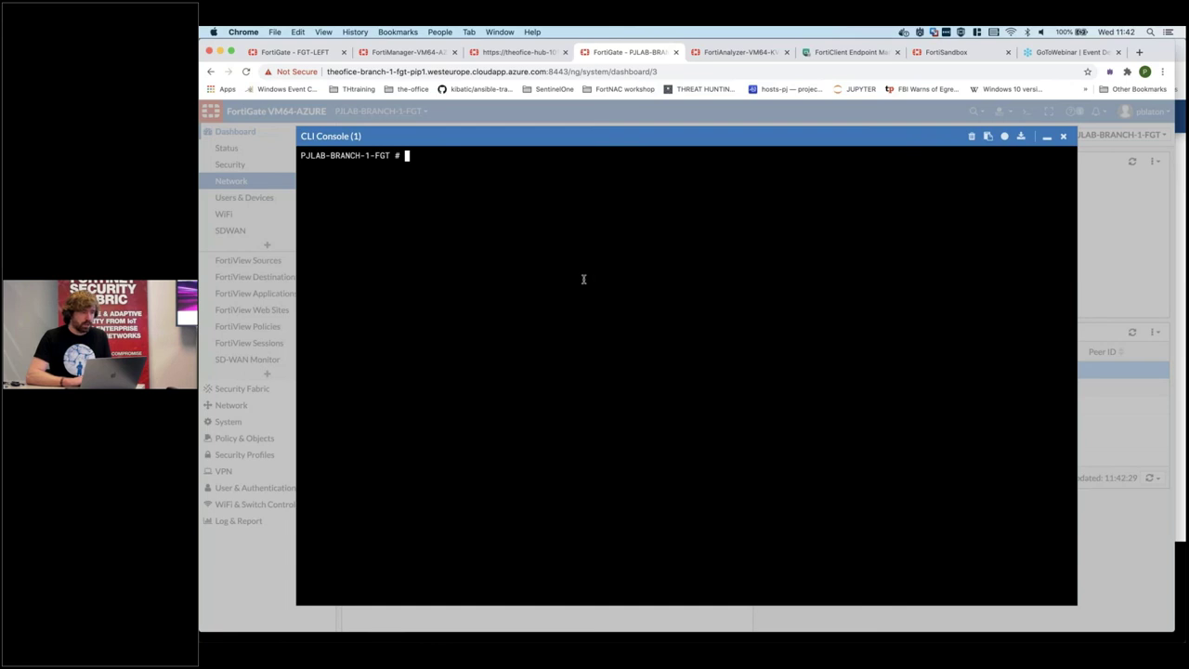
Step: Run 'execute ping 10.2.2.4' in a fresh CLI console, mark ttl=254, then minimize it
{"action": "left_click", "coordinate": [1047, 136]}
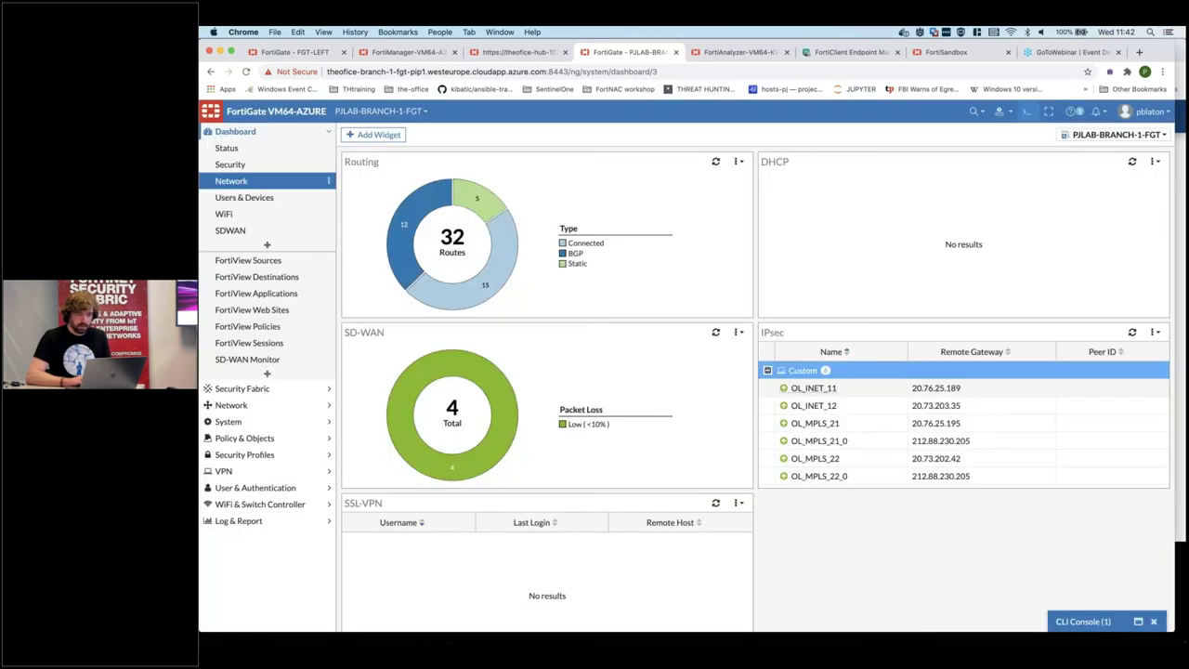
{"action": "left_click", "coordinate": [1026, 111]}
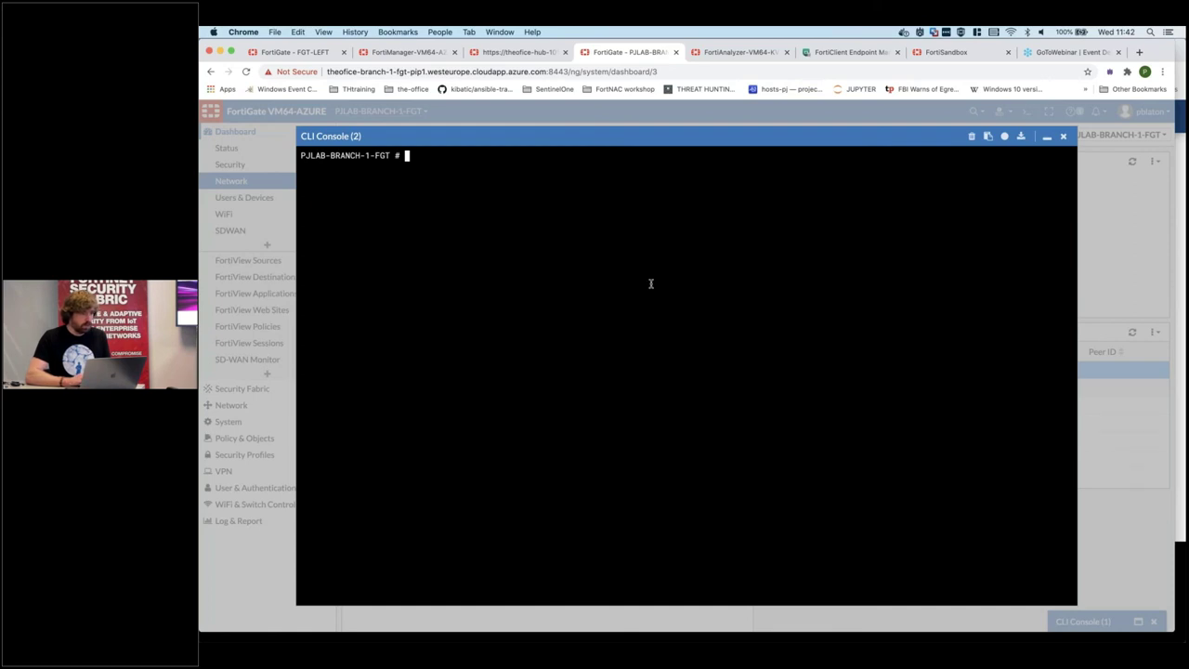
{"action": "type", "text": "execute "}
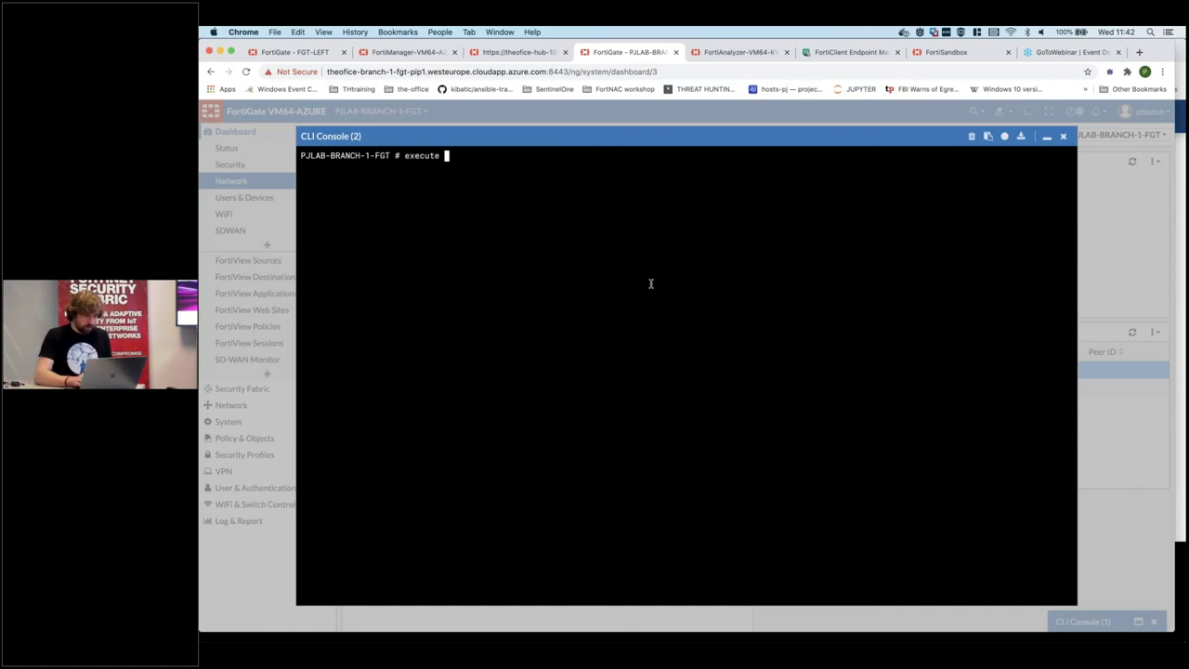
{"action": "type", "text": "ping 10."}
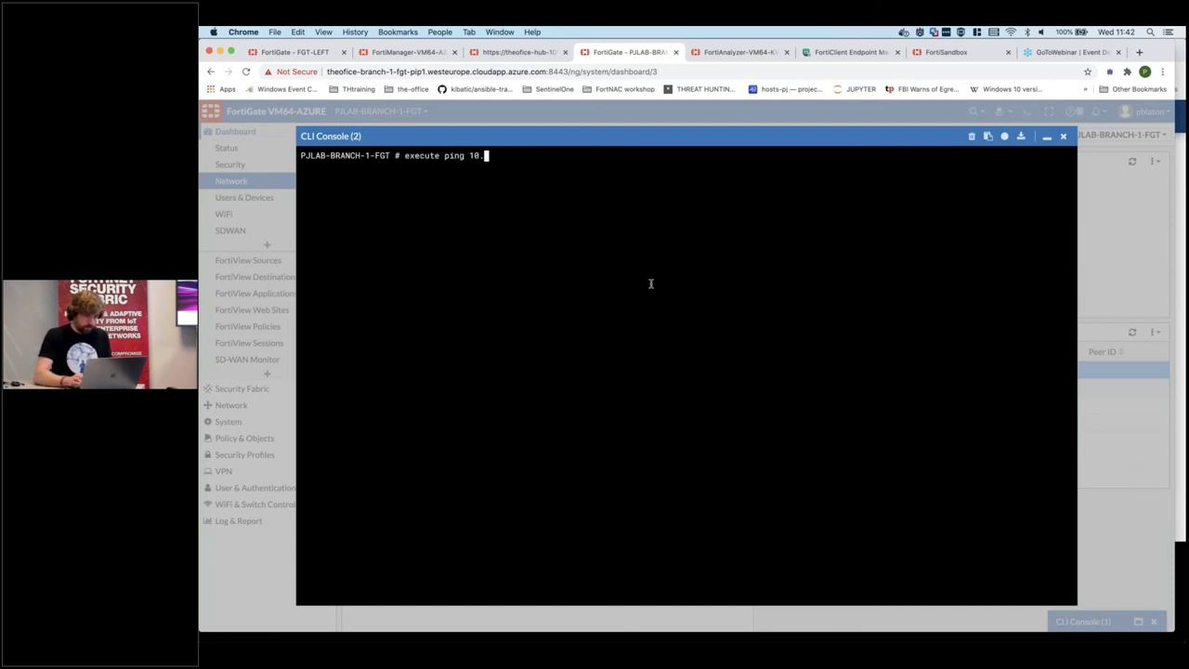
{"action": "type", "text": "2.2.4"}
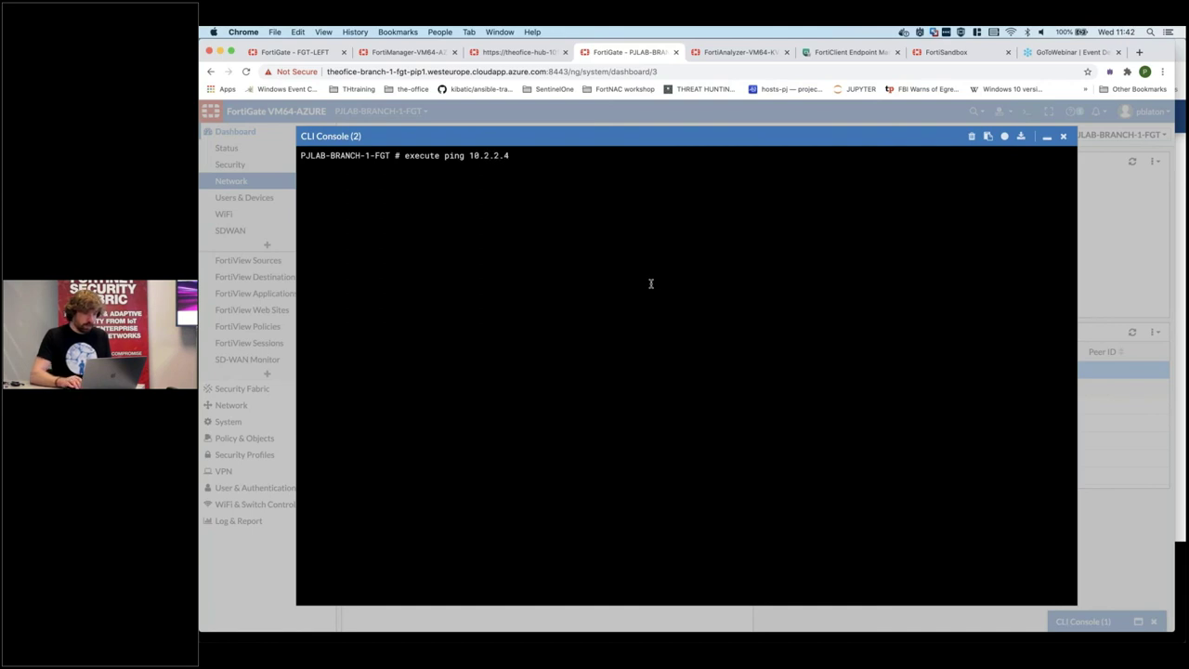
{"action": "key", "text": "Return"}
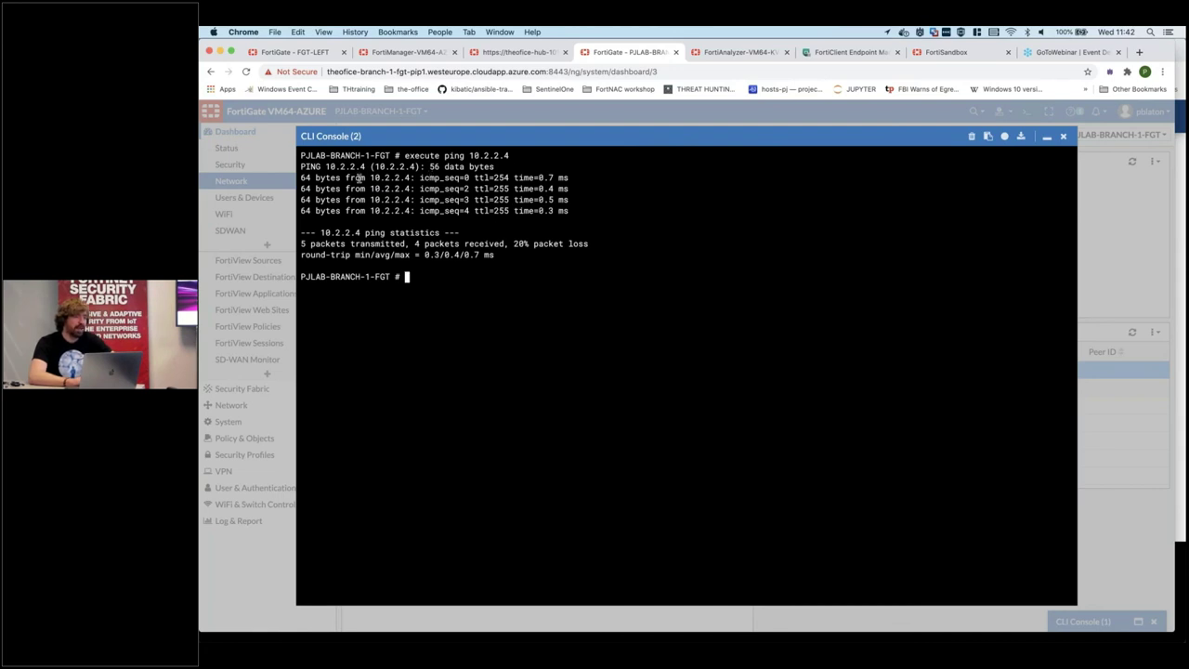
{"action": "left_click_drag", "start_coordinate": [497, 177], "coordinate": [512, 179]}
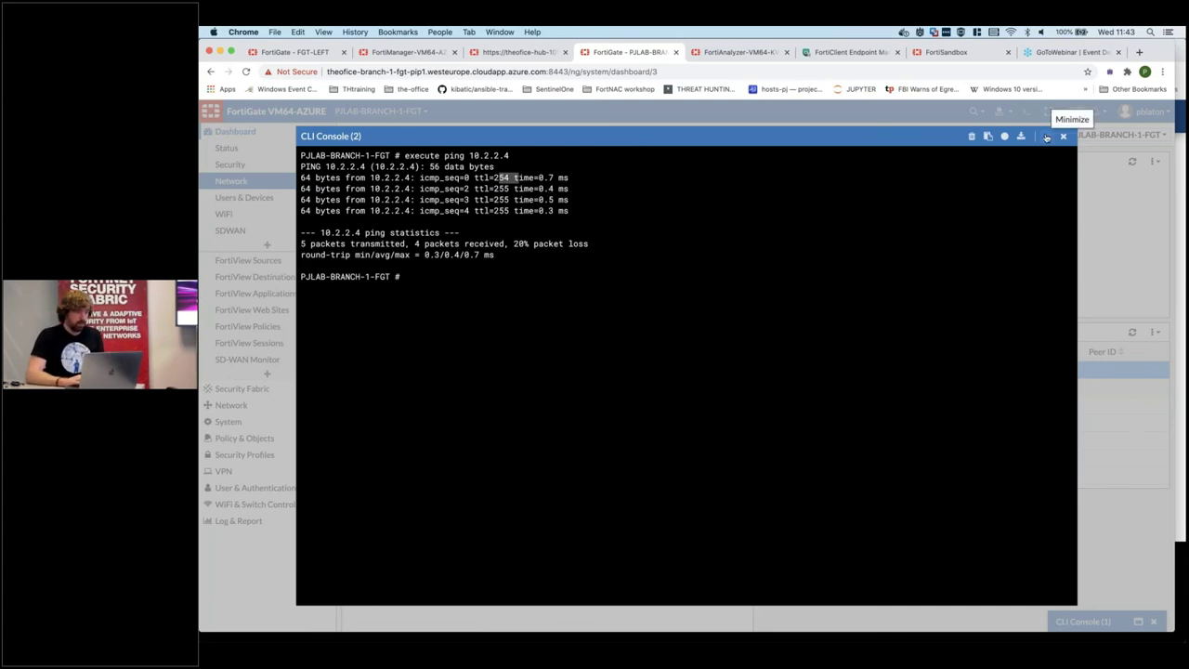
{"action": "double_click", "coordinate": [491, 178]}
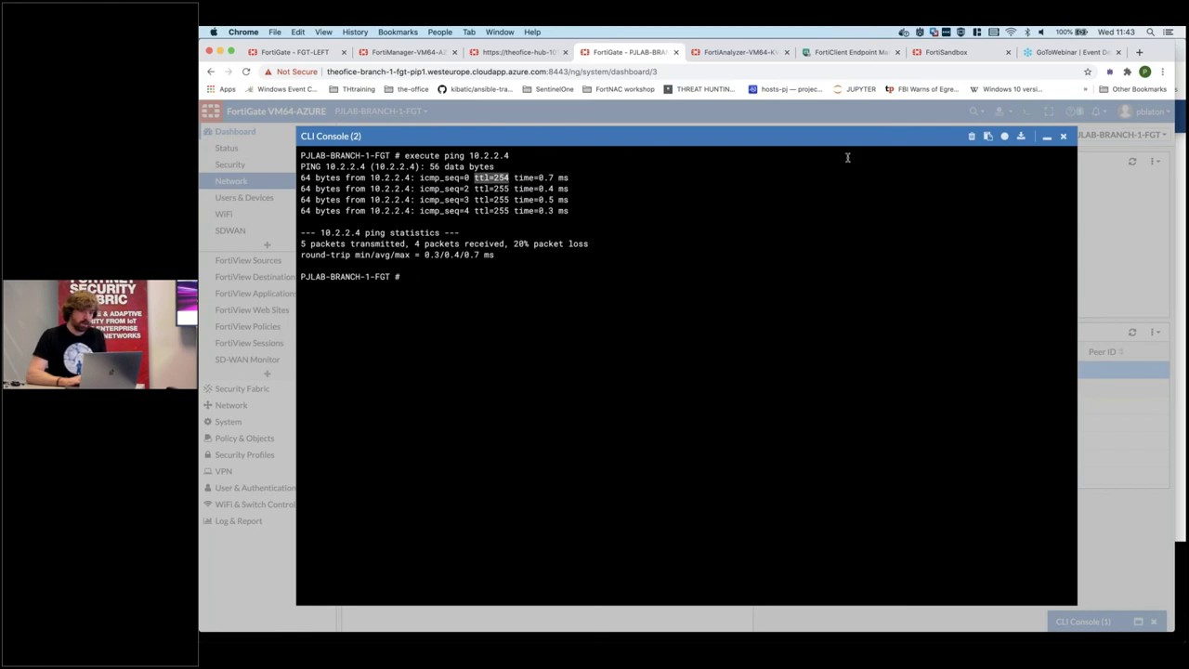
{"action": "key", "text": "Escape"}
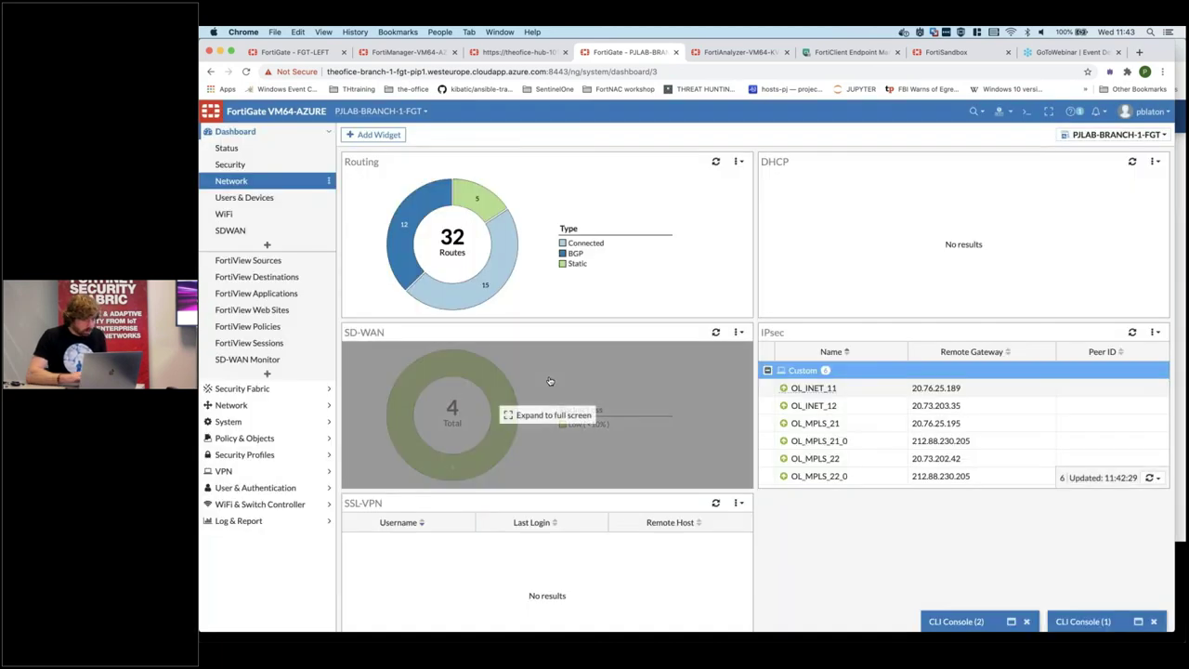
Step: View the IPsec tunnel table full-screen, return to the Network dashboard, then bring the Azure portal forward
{"action": "left_click", "coordinate": [890, 422]}
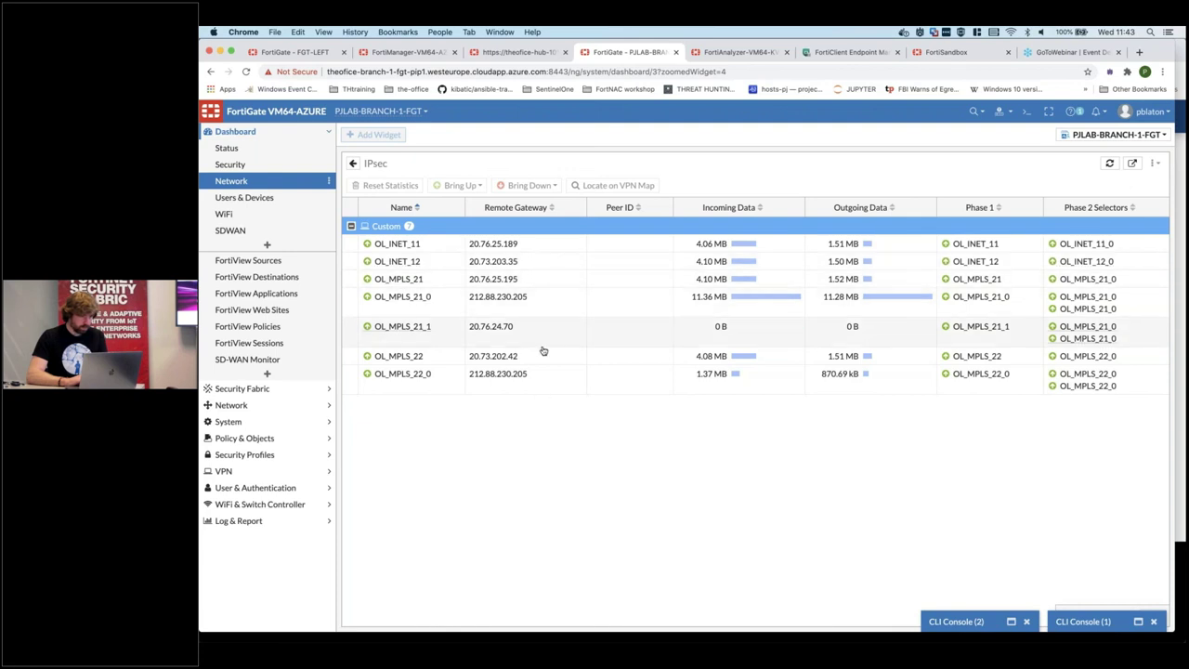
{"action": "left_click", "coordinate": [264, 180]}
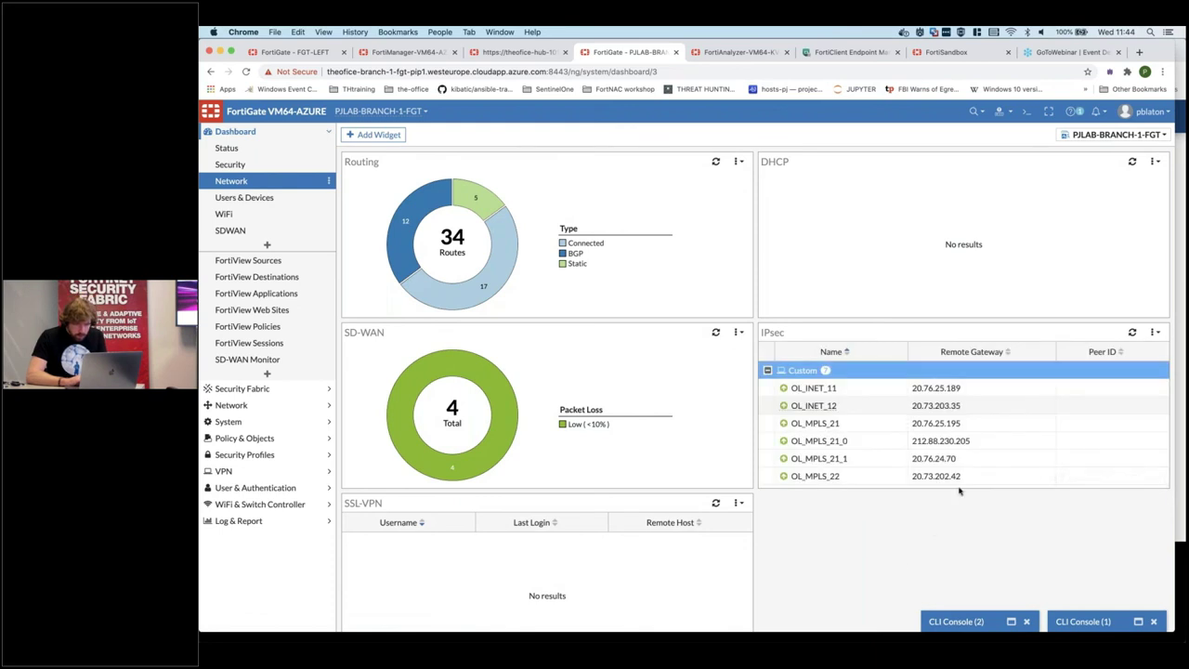
{"action": "mouse_move", "coordinate": [960, 485]}
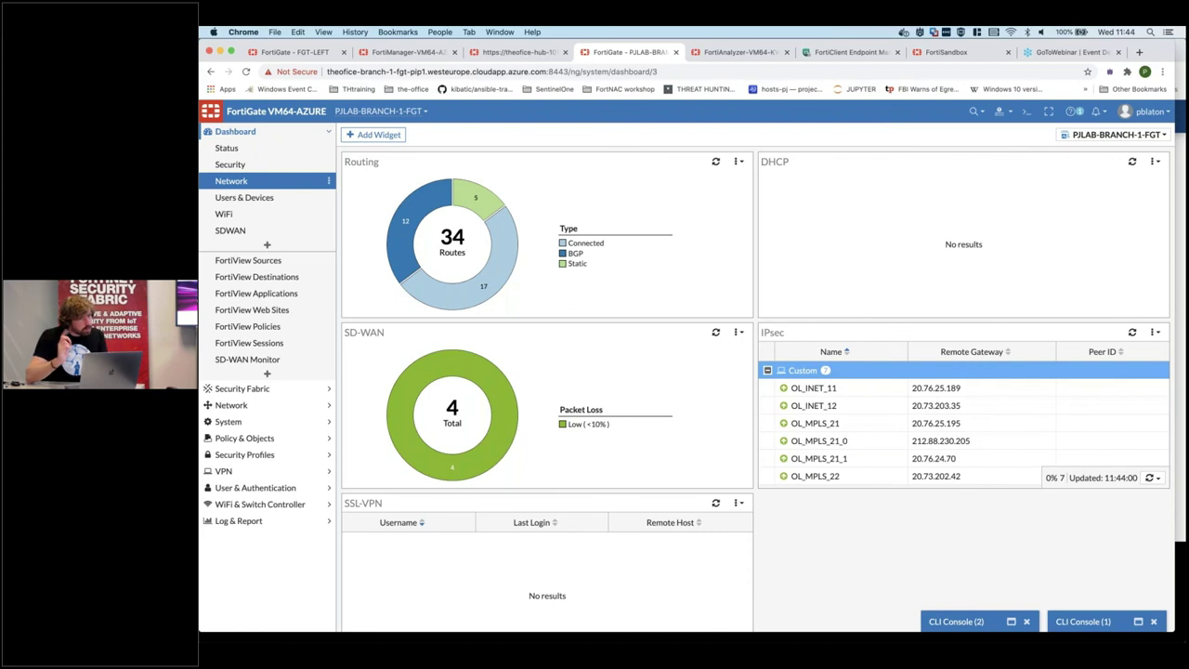
{"action": "key", "text": "super+Tab"}
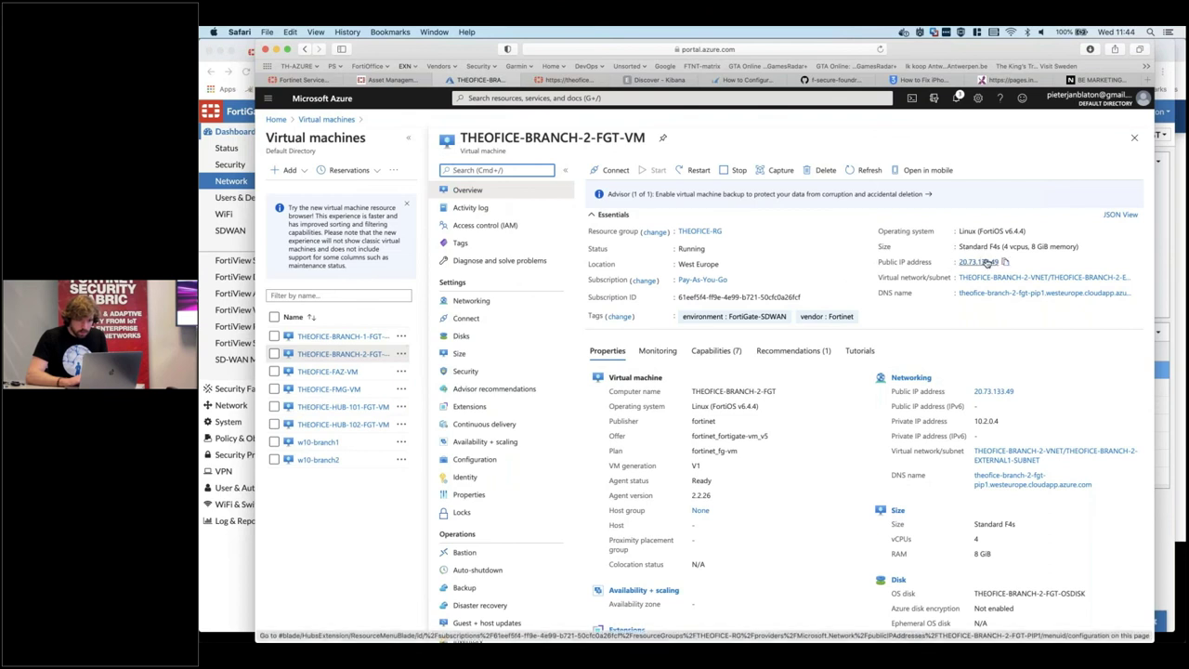
Step: Scroll through THEOFICE-BRANCH-2-FGT-VM's networking and size details, then go back to the FortiGate dashboard
{"action": "scroll", "coordinate": [984, 314], "scroll_direction": "down", "scroll_amount": 1}
{"action": "scroll", "coordinate": [985, 314], "scroll_direction": "down", "scroll_amount": 4}
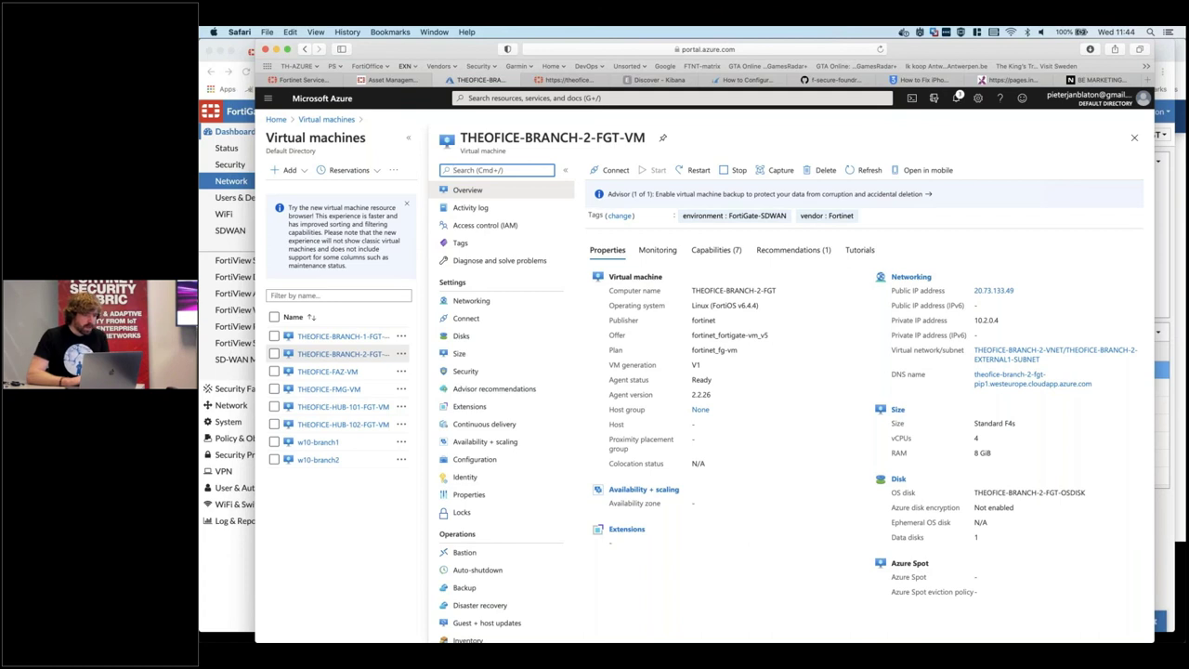
{"action": "key", "text": "super+Tab"}
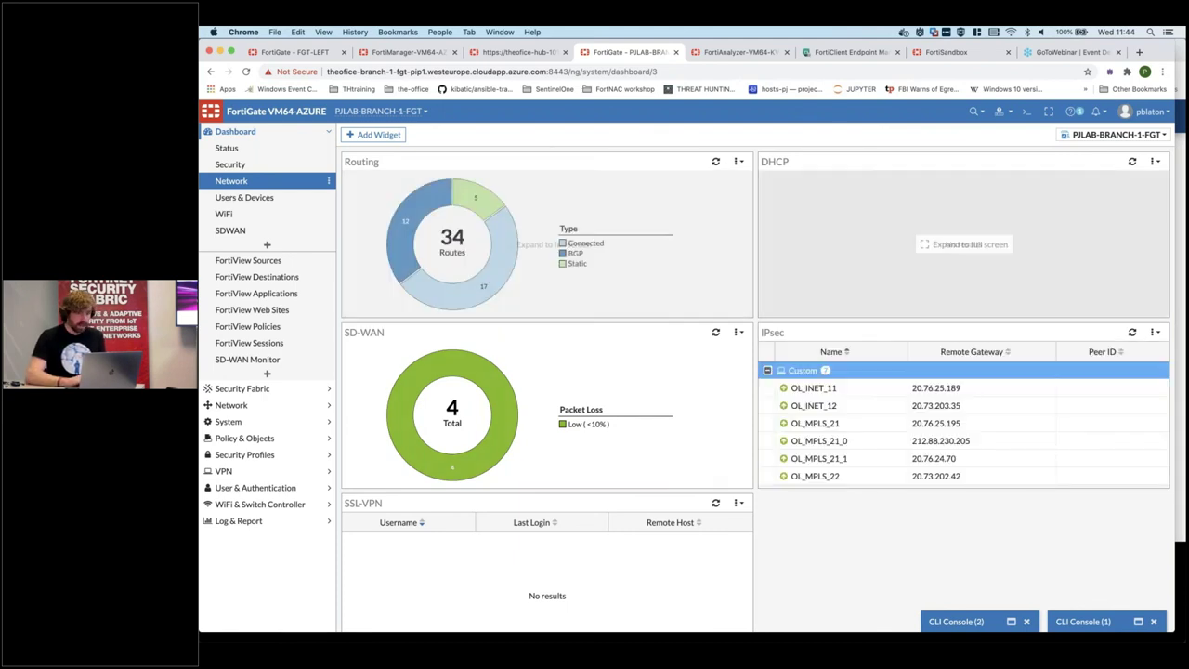
Step: Reopen CLI Console (2), highlight the seq=0 and seq=2 ping replies, then close that console
{"action": "left_click", "coordinate": [964, 621]}
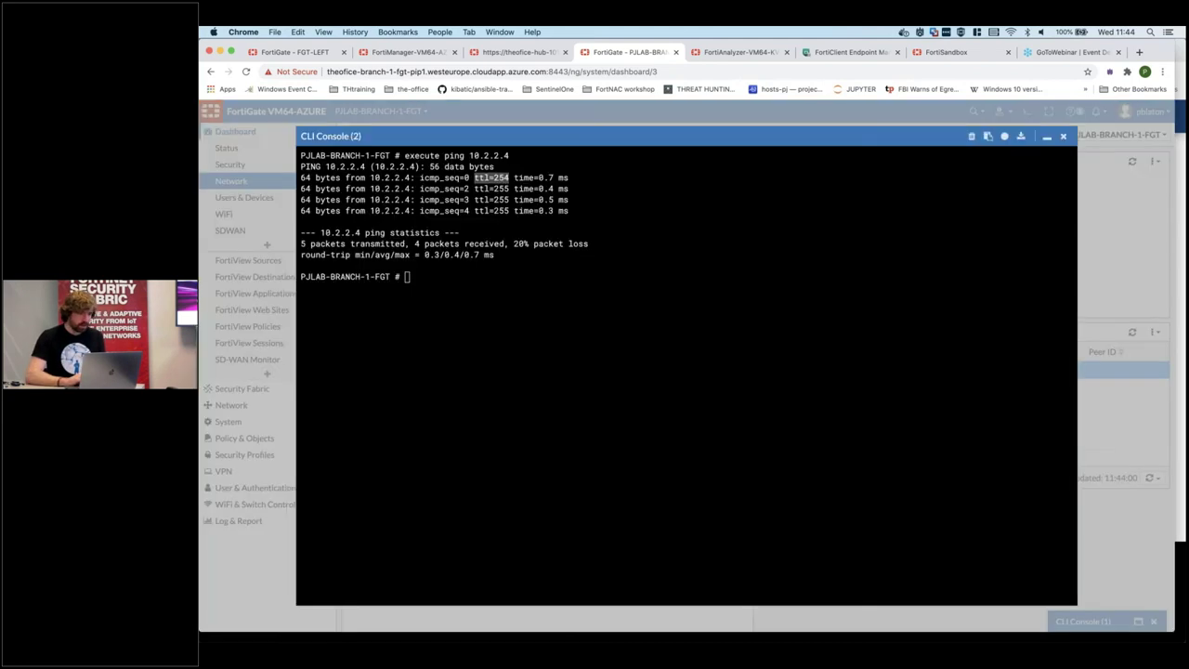
{"action": "left_click_drag", "start_coordinate": [576, 189], "coordinate": [300, 181]}
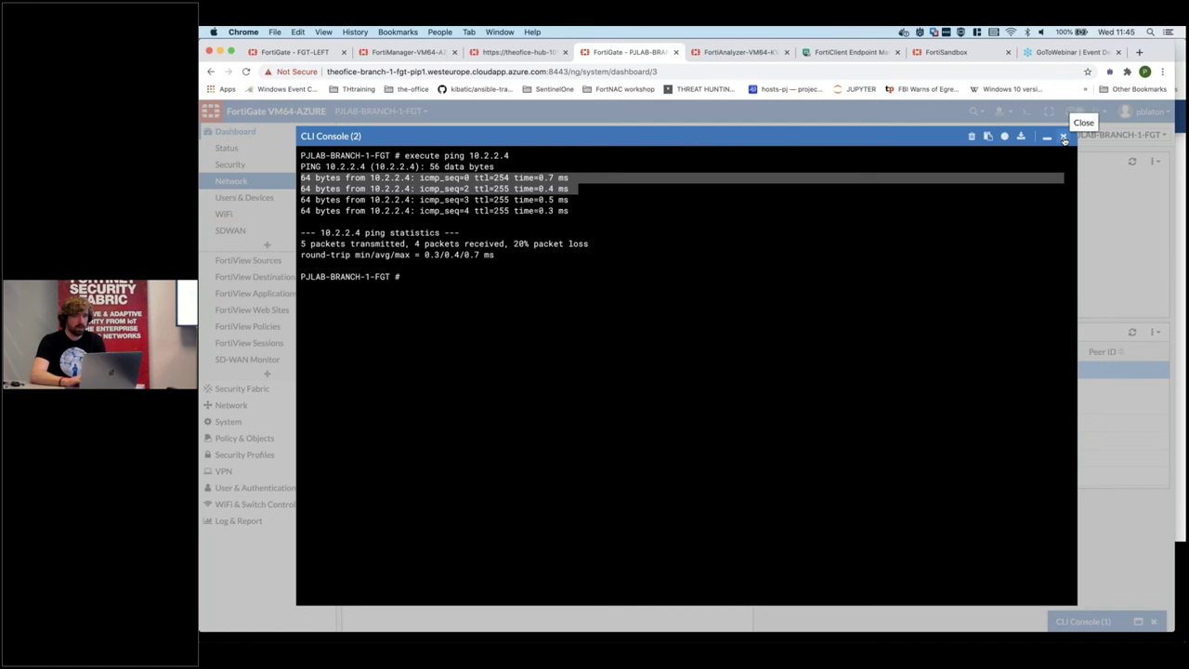
{"action": "left_click", "coordinate": [1065, 137]}
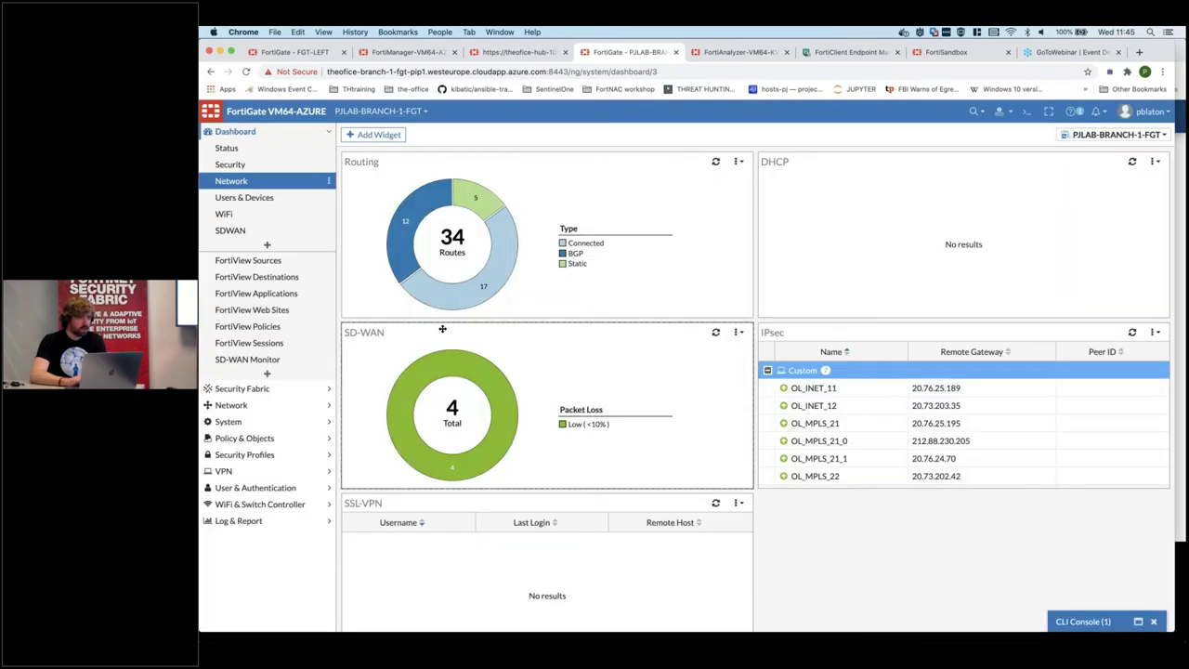
{"action": "mouse_move", "coordinate": [547, 243]}
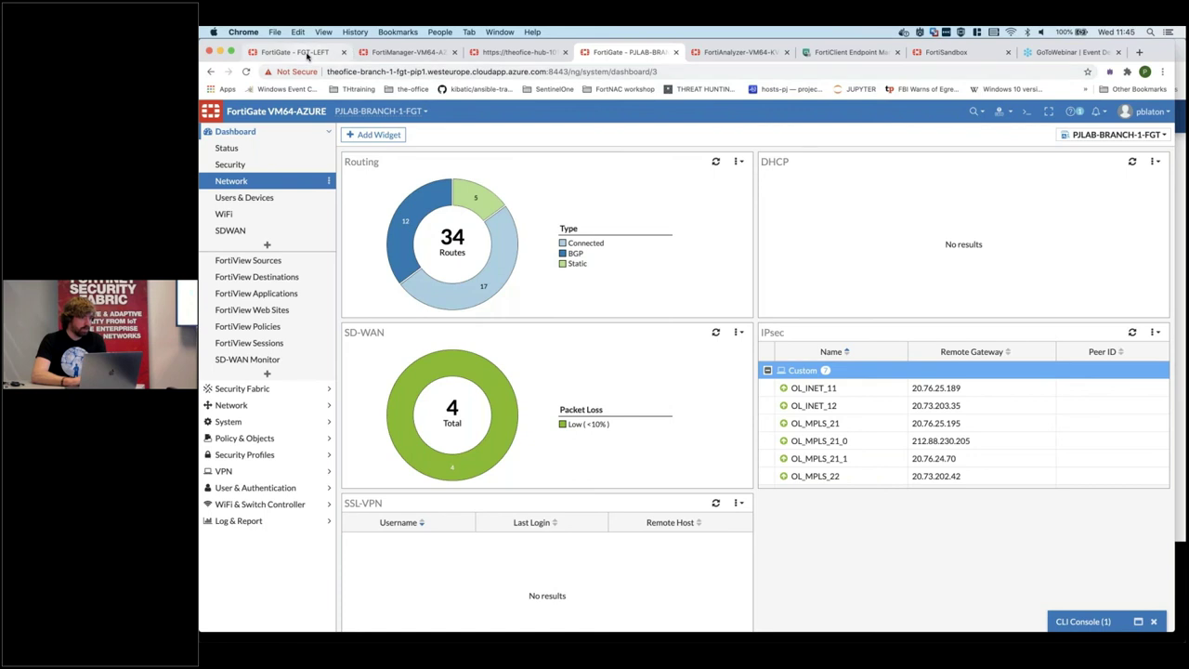
Step: On FGT-LEFT, review the Security Fabric Setup connector, then return to the Fabric Connectors overview
{"action": "left_click", "coordinate": [307, 54]}
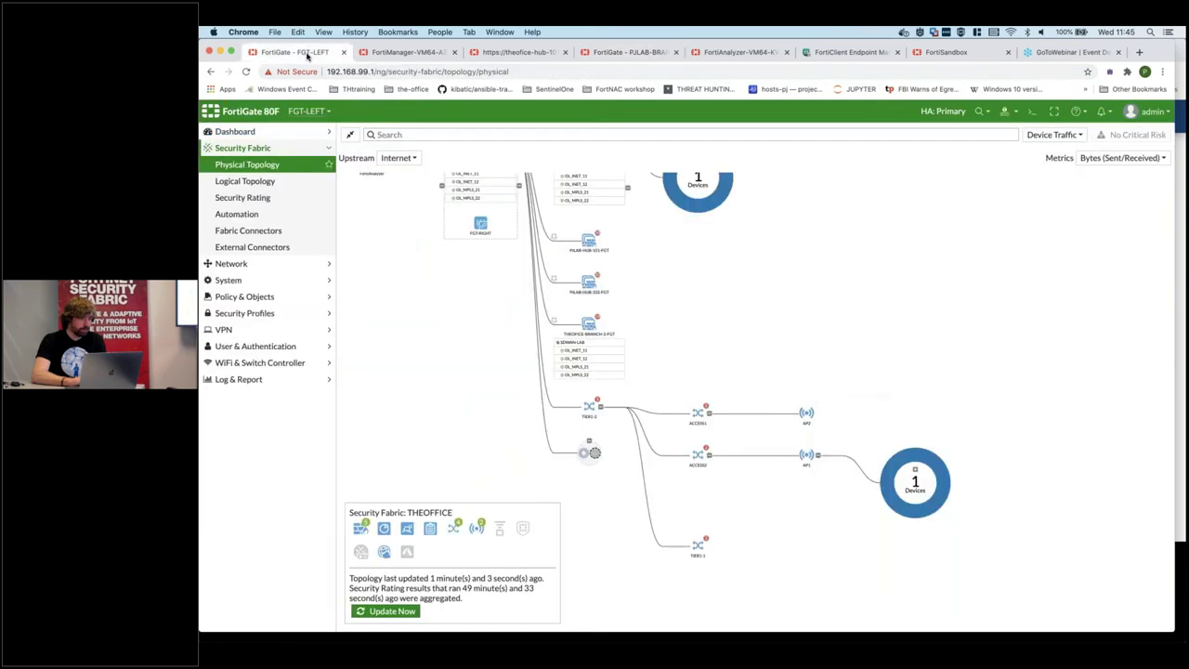
{"action": "left_click", "coordinate": [249, 231]}
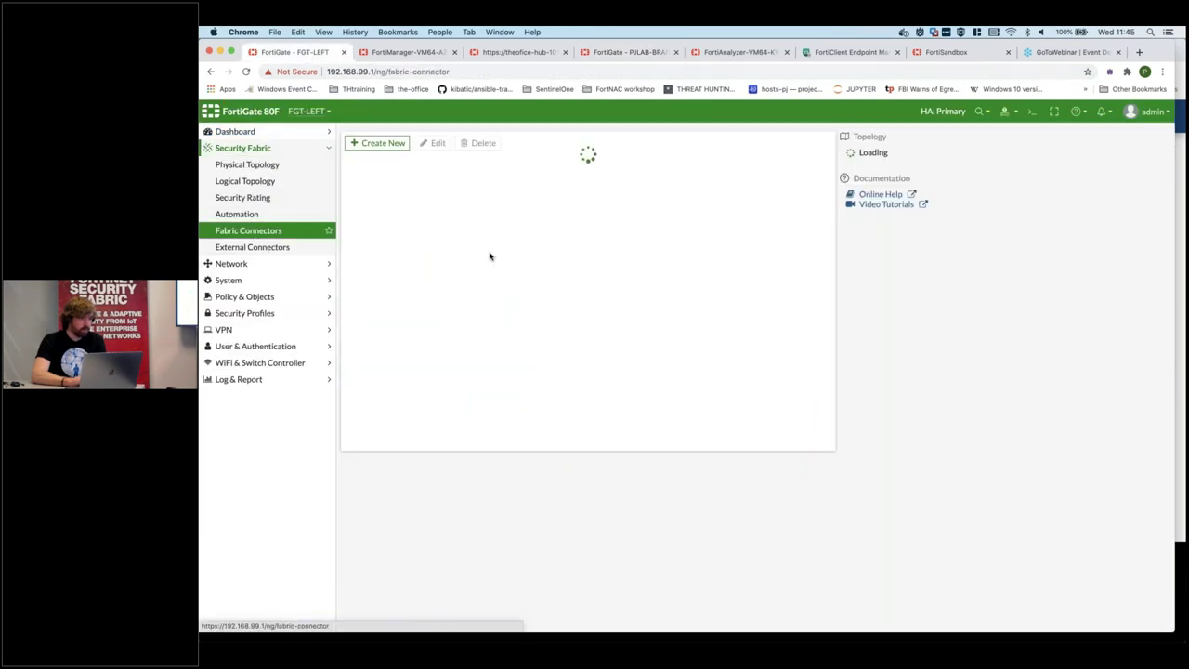
{"action": "left_click", "coordinate": [446, 239]}
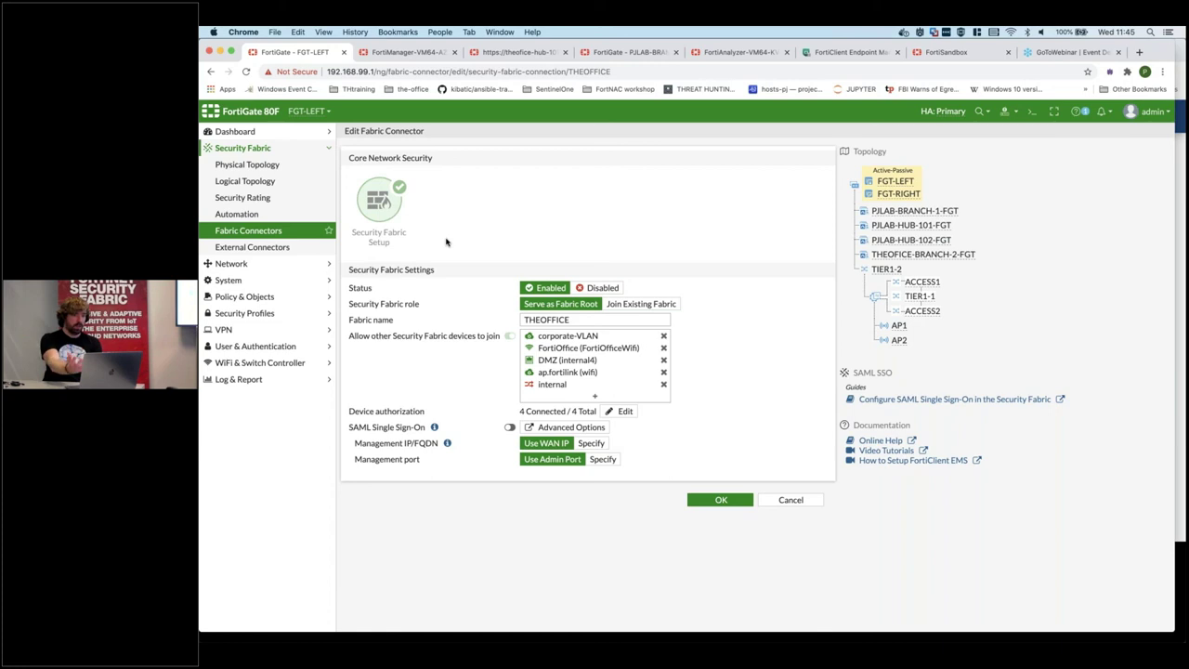
{"action": "left_click", "coordinate": [265, 230]}
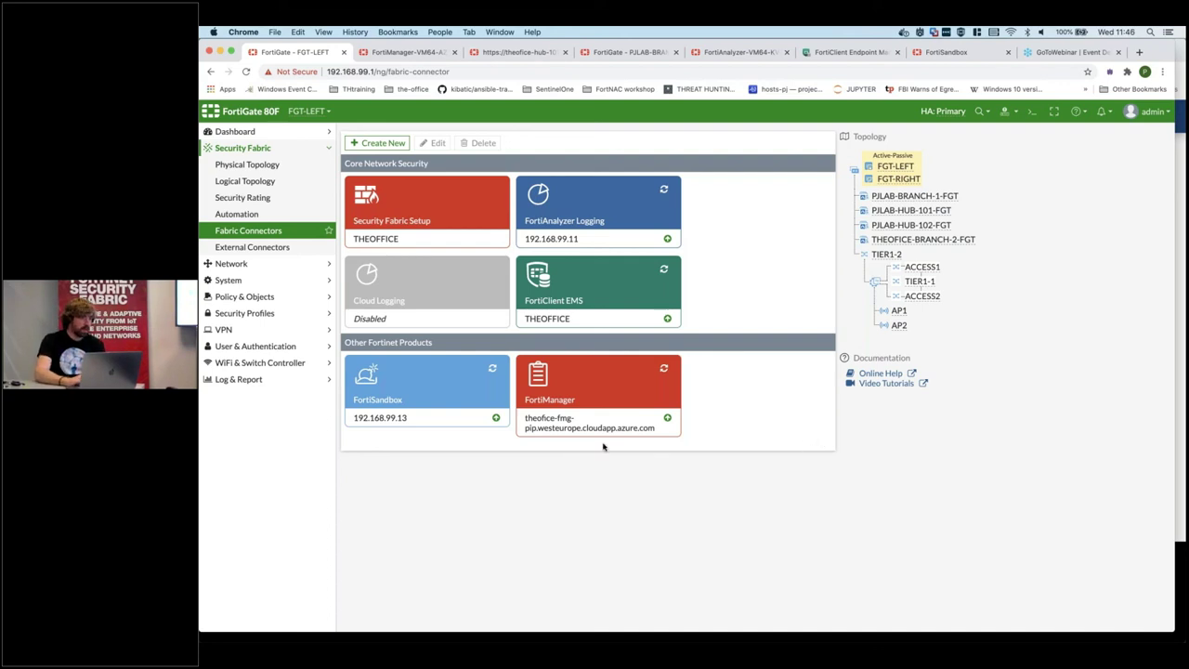
Step: List FGT-LEFT's automation stitches, like Compromised Host Quarantine, then expand Policy & Objects
{"action": "left_click", "coordinate": [238, 213]}
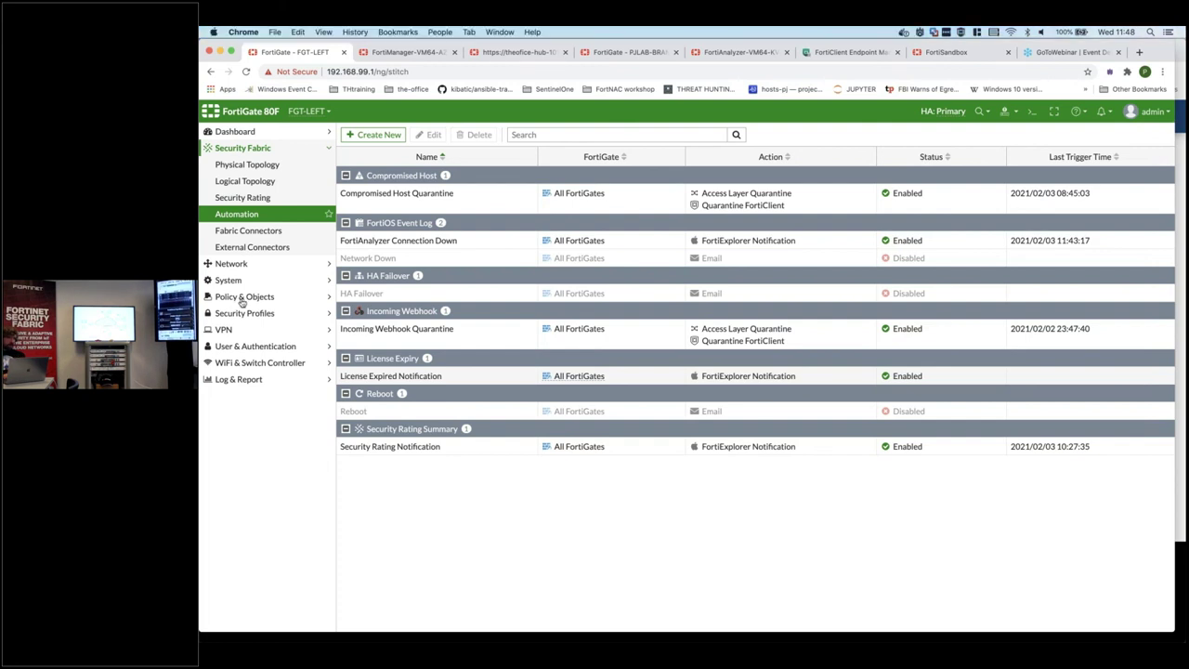
{"action": "left_click", "coordinate": [241, 299]}
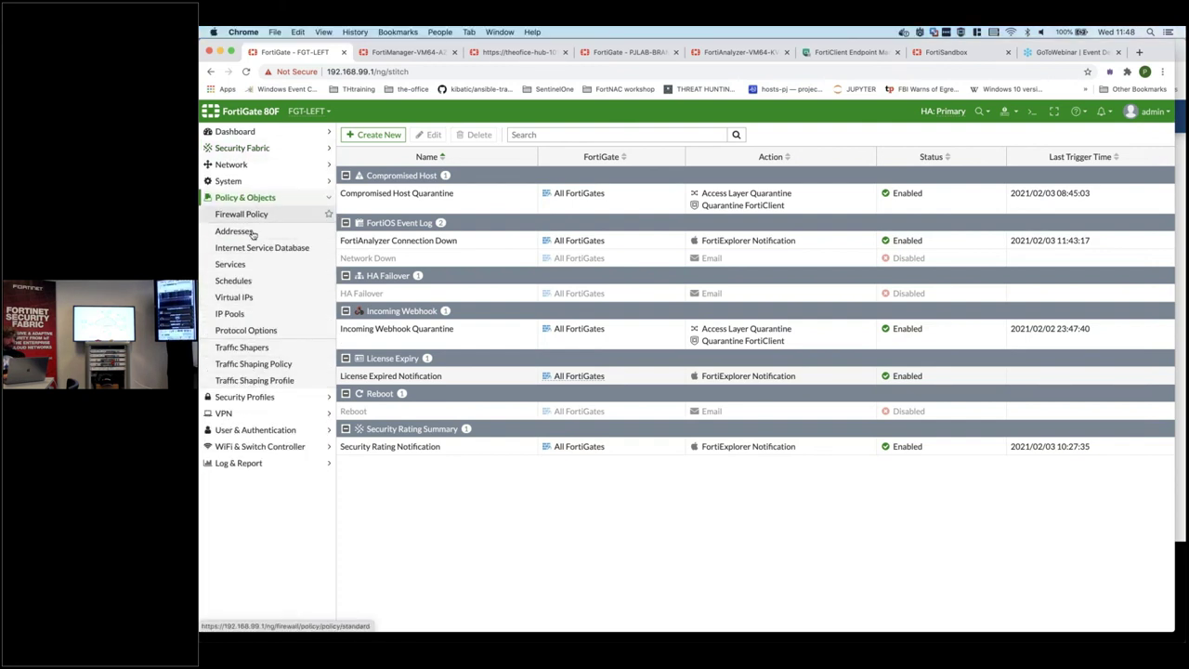